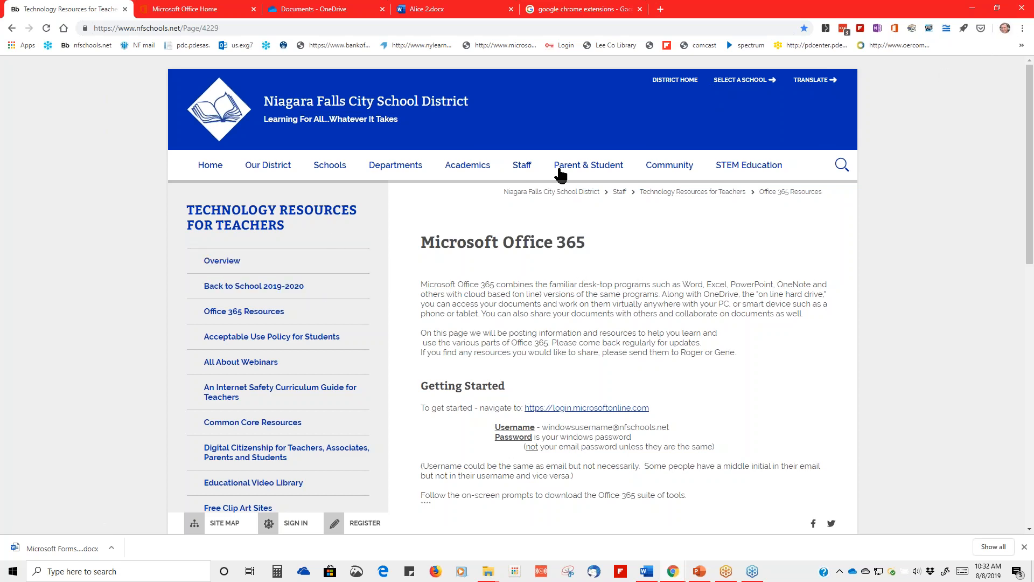
# - Switch from the district's Office 365 resources page to the Microsoft Office Home page and highlight its web address
pyautogui.moveTo(525, 165)
pyautogui.click(986, 83)
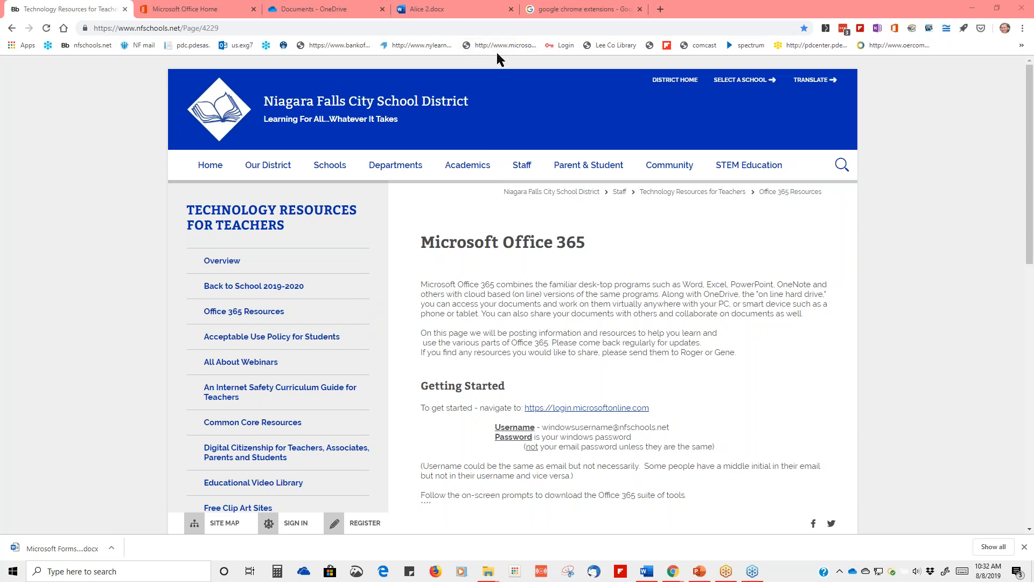
pyautogui.click(200, 9)
pyautogui.click(250, 26)
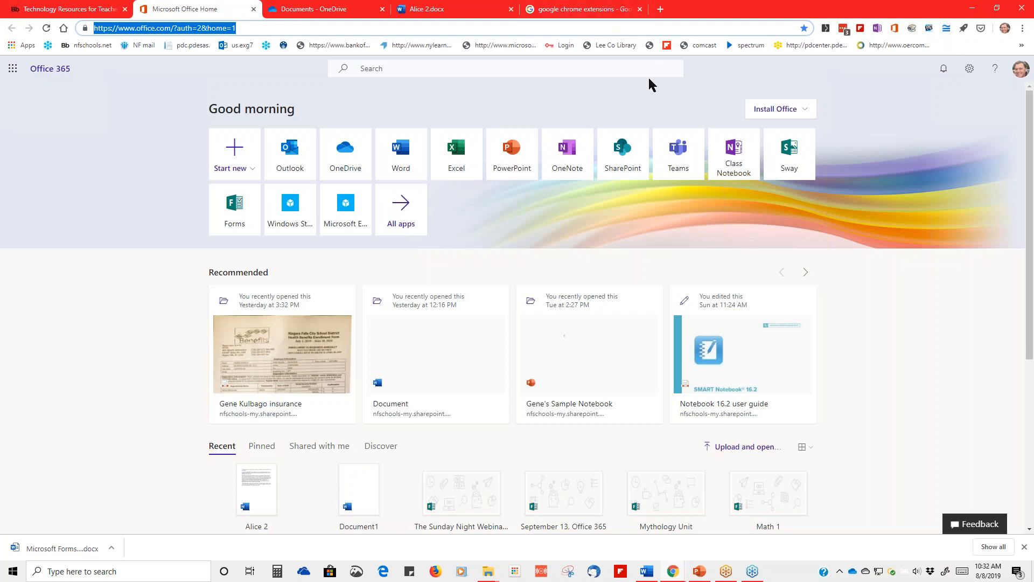
pyautogui.click(664, 102)
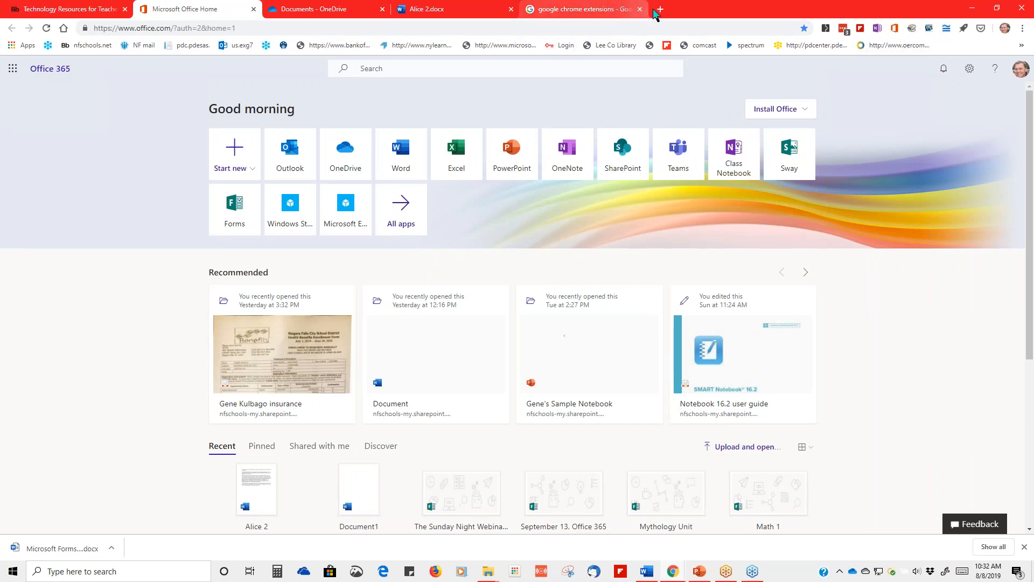
# - View the Office Online extension's apps and recent documents from a new browser tab, and return to the Office home page
pyautogui.click(661, 10)
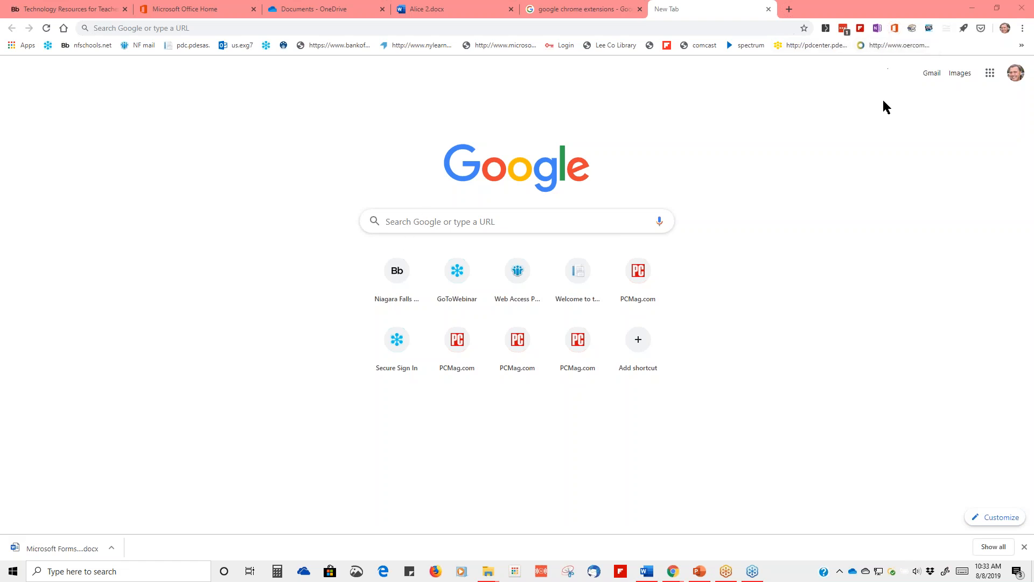
pyautogui.click(893, 30)
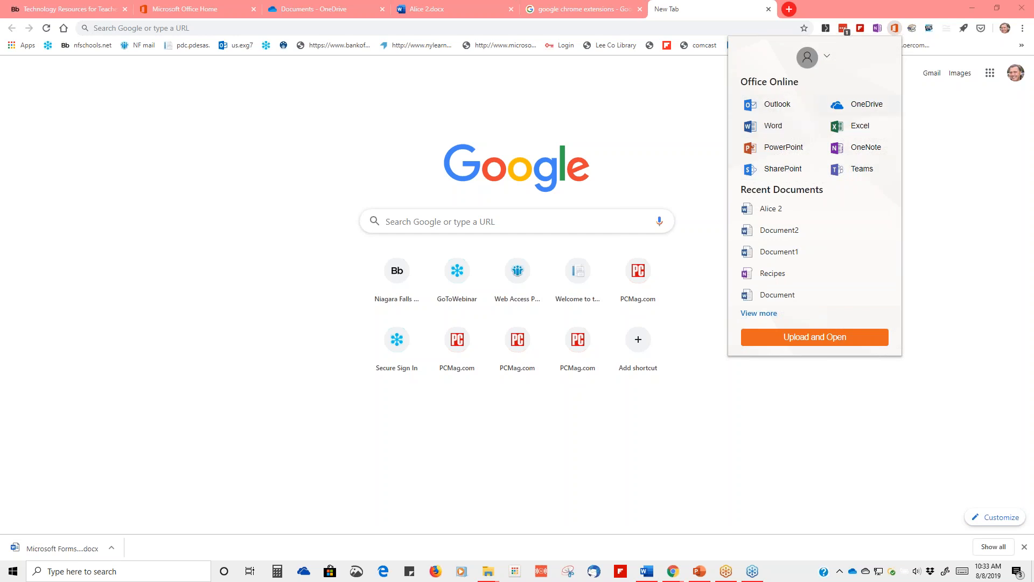
pyautogui.click(925, 123)
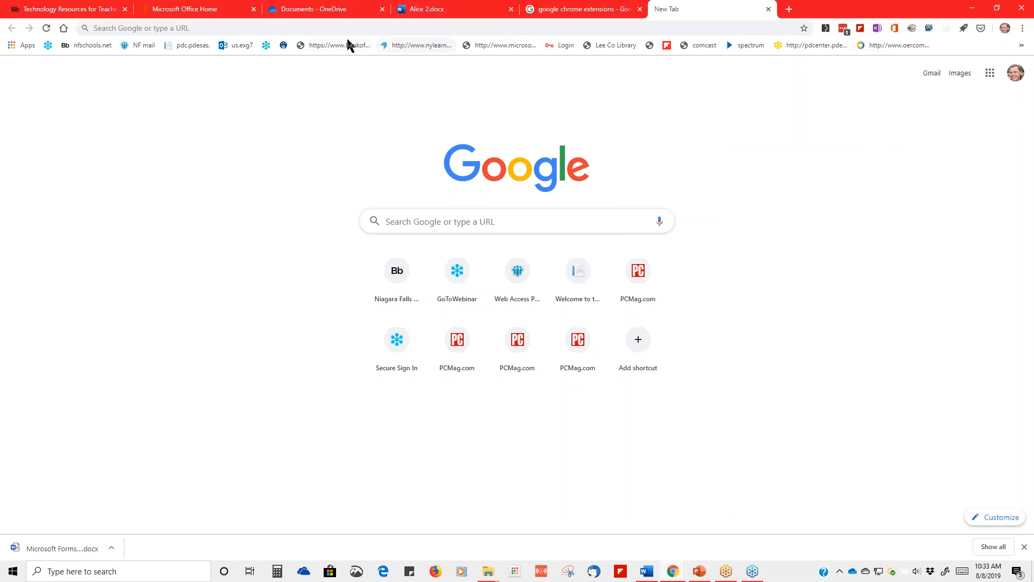
pyautogui.click(171, 12)
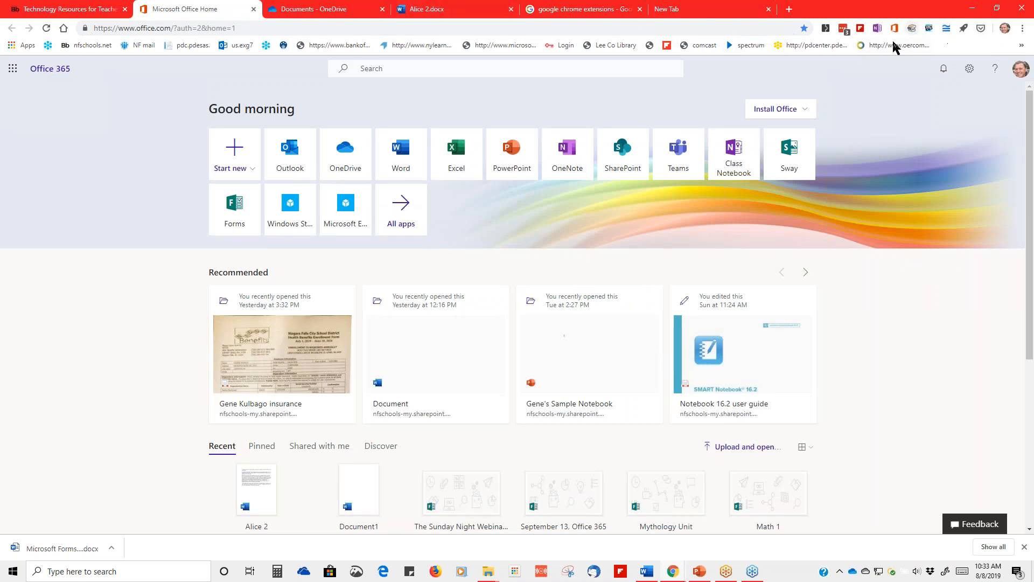
# - Bring up the Chrome Web Store's search results for "microsoft office" to view the Office Online extension
pyautogui.click(574, 12)
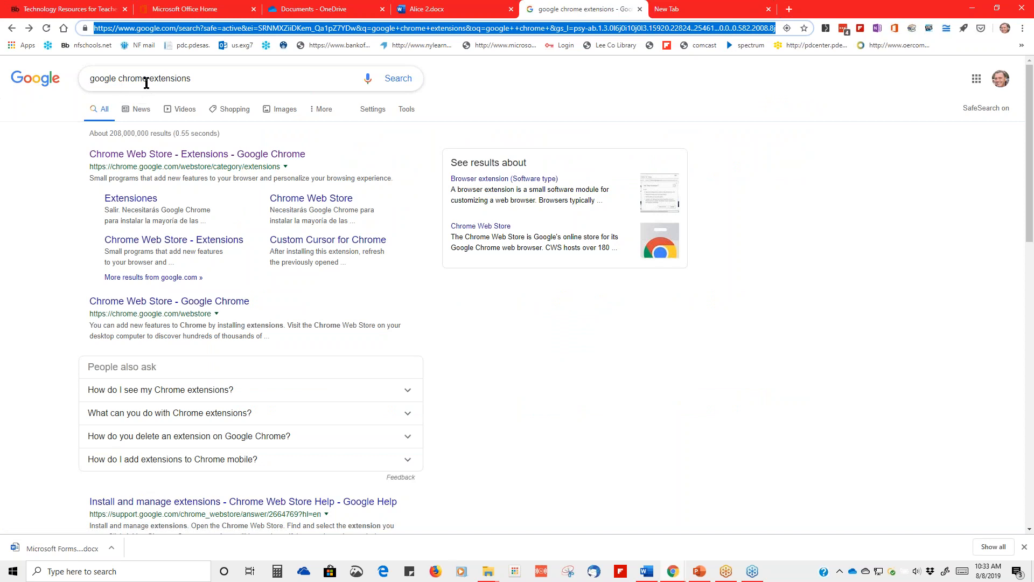
pyautogui.click(30, 28)
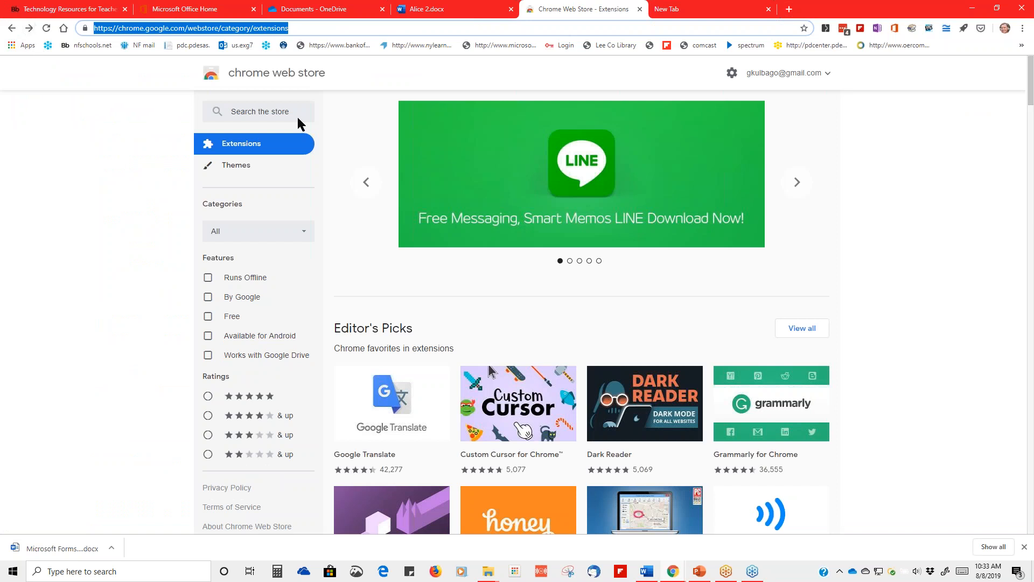
pyautogui.click(281, 110)
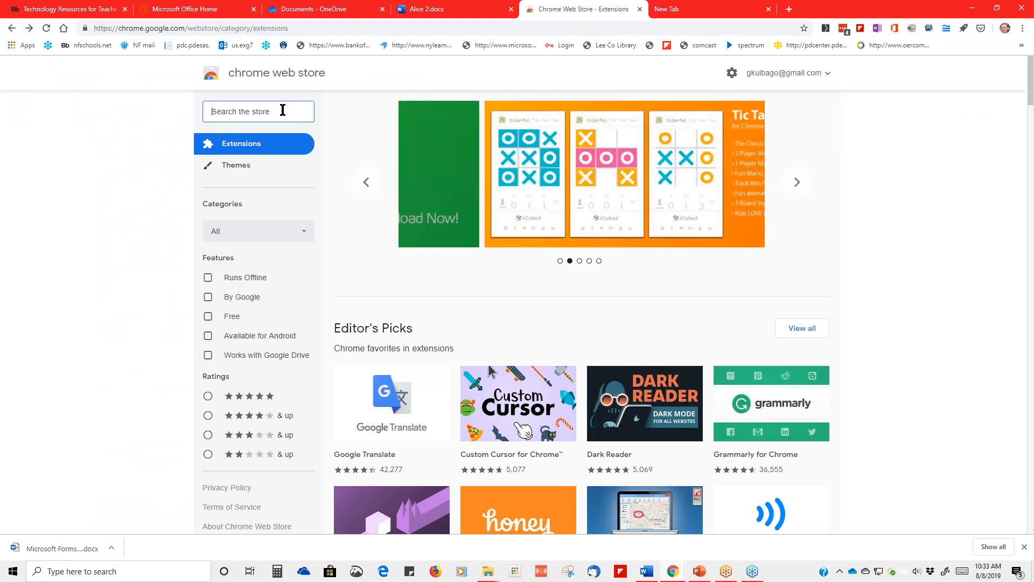
pyautogui.click(30, 28)
pyautogui.click(29, 28)
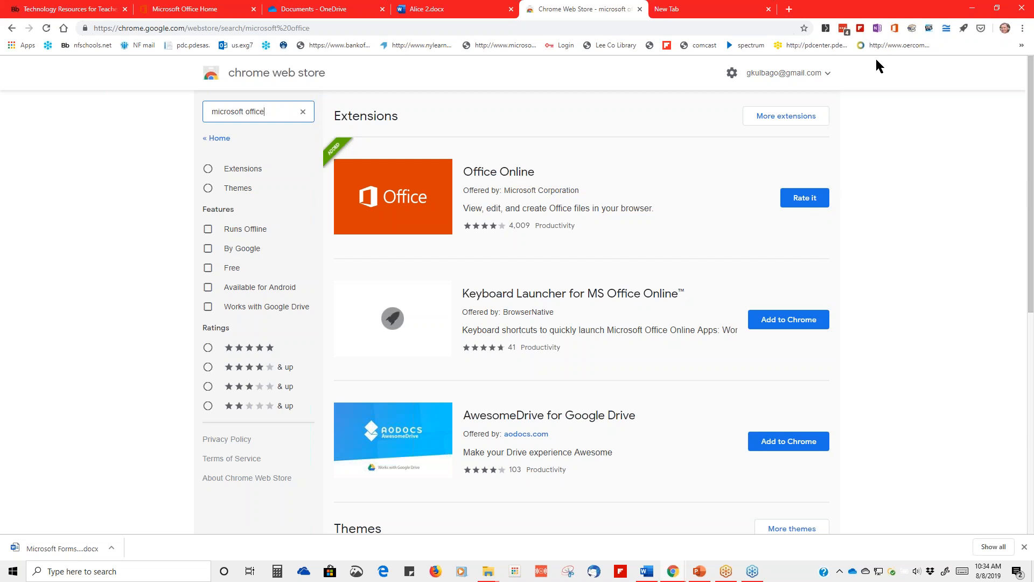
pyautogui.click(999, 342)
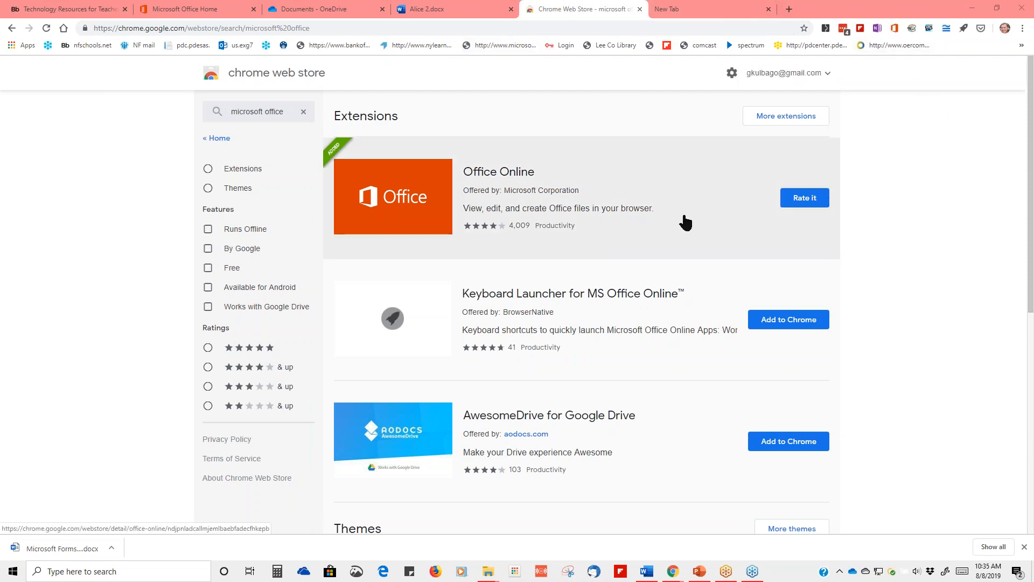
# - Show the Alice 2 document in Word Online and look over its Insert and Home commands
pyautogui.click(193, 11)
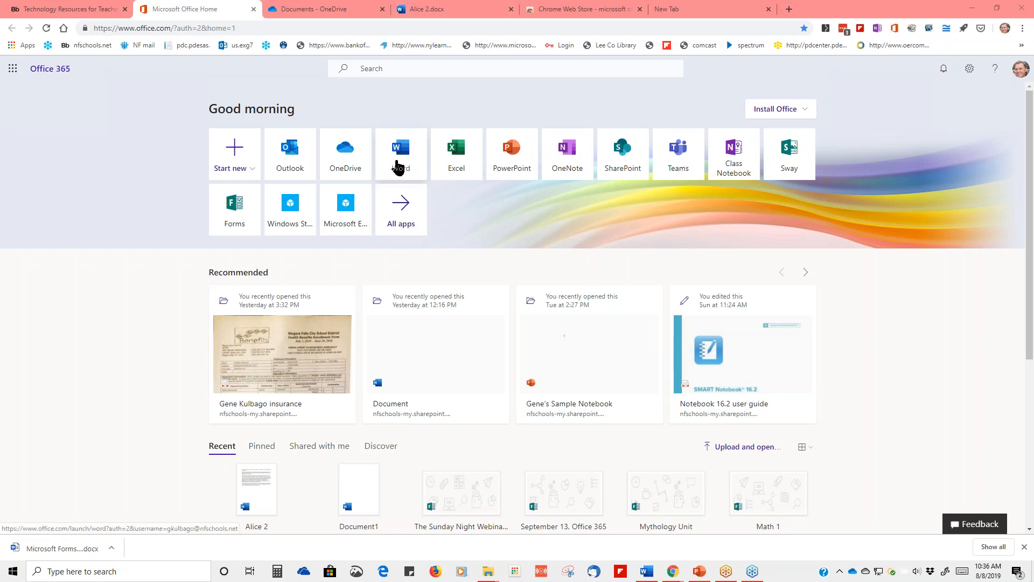
pyautogui.click(424, 10)
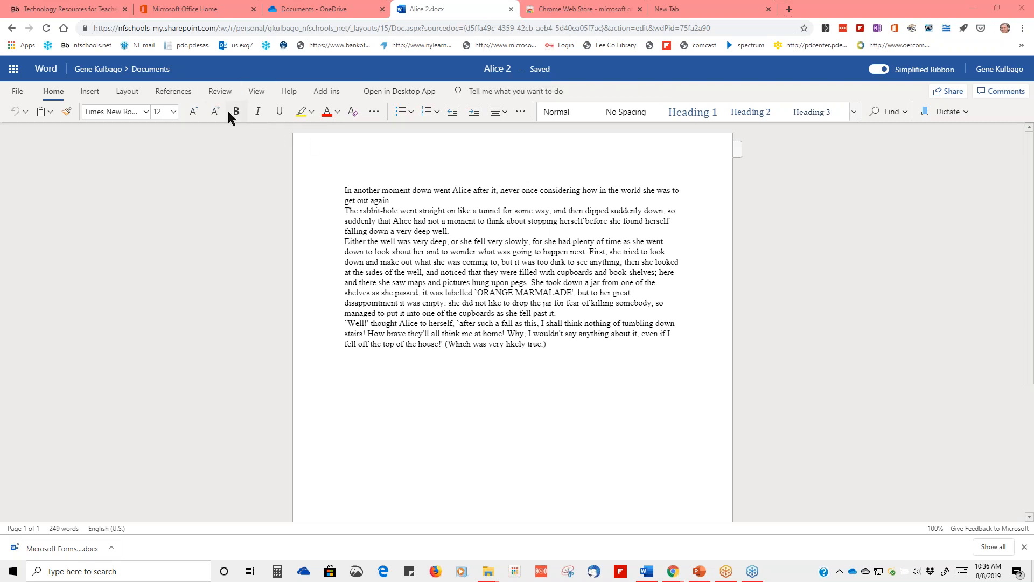
pyautogui.click(92, 93)
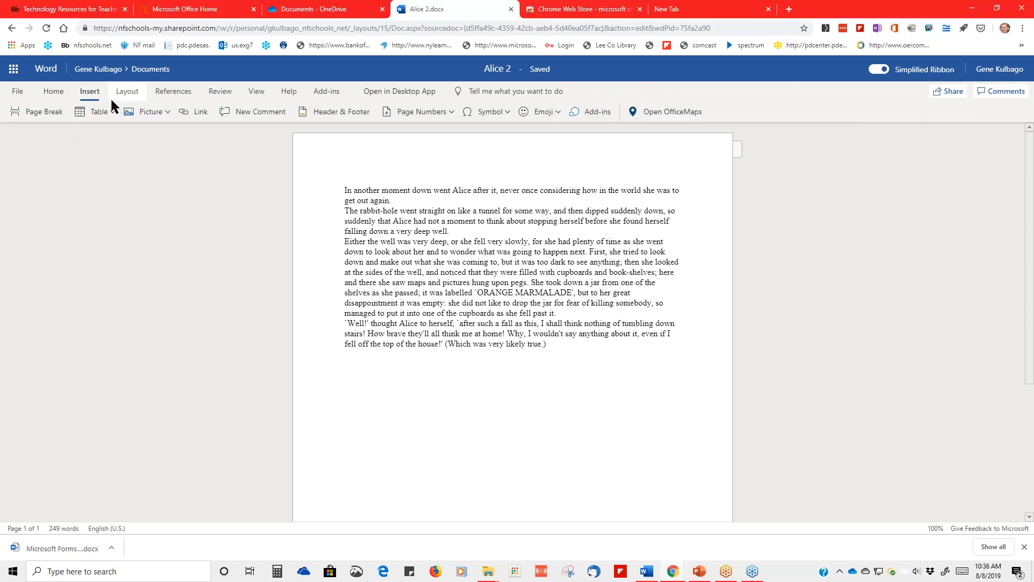
pyautogui.click(61, 95)
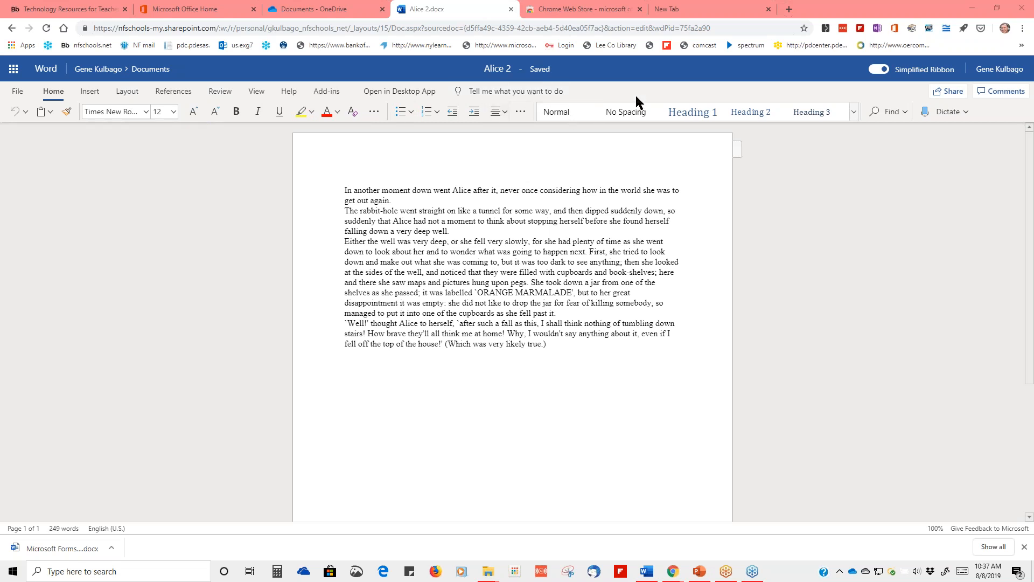
# - Open the Alice 2 document in the desktop version of Word and start the required account sign-in
pyautogui.click(381, 92)
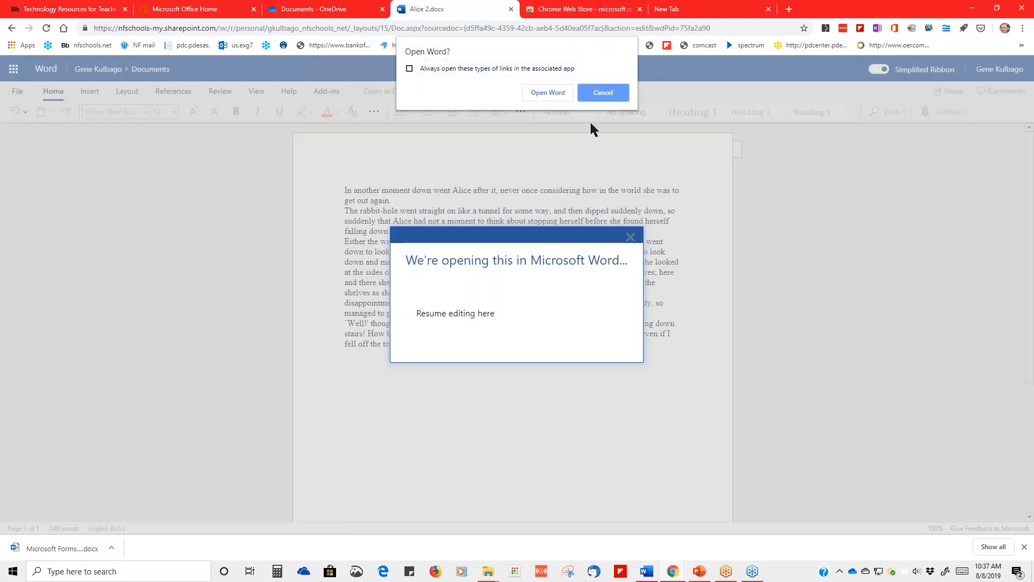
pyautogui.click(541, 94)
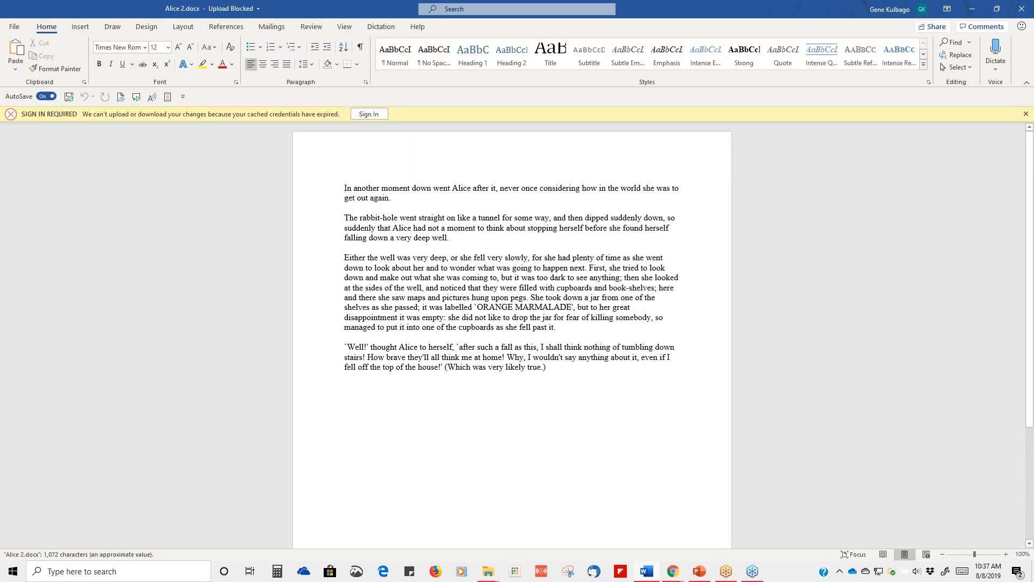
pyautogui.click(368, 115)
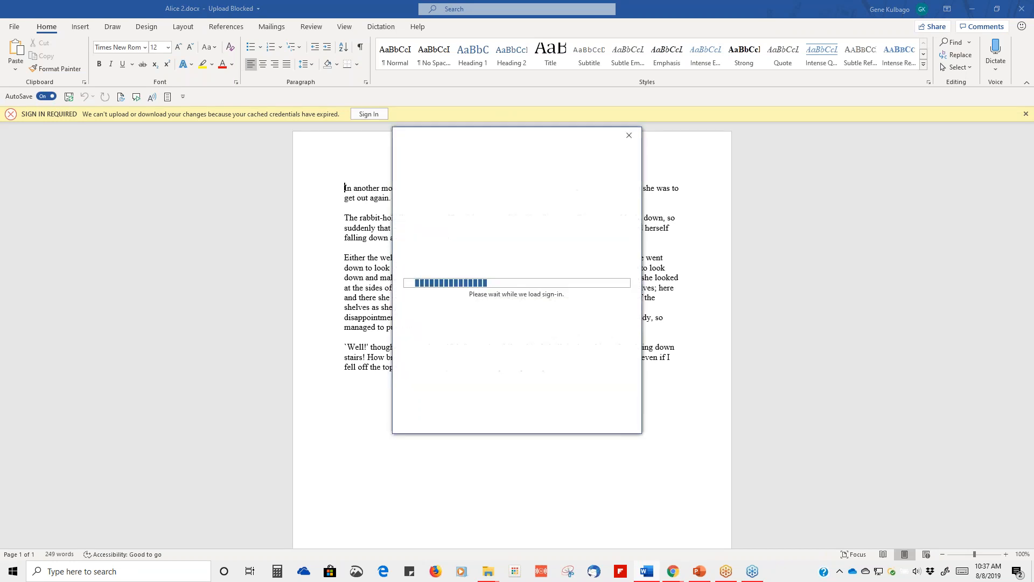
# - Dismiss the sign-in, close the desktop copy of Alice 2, and resume editing the document in the browser
pyautogui.click(629, 136)
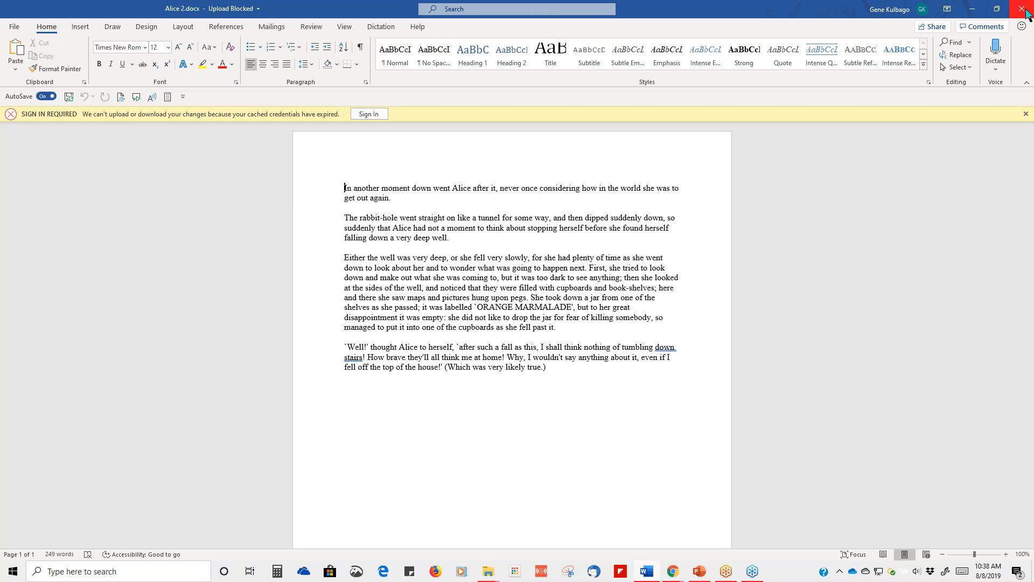
pyautogui.click(1026, 14)
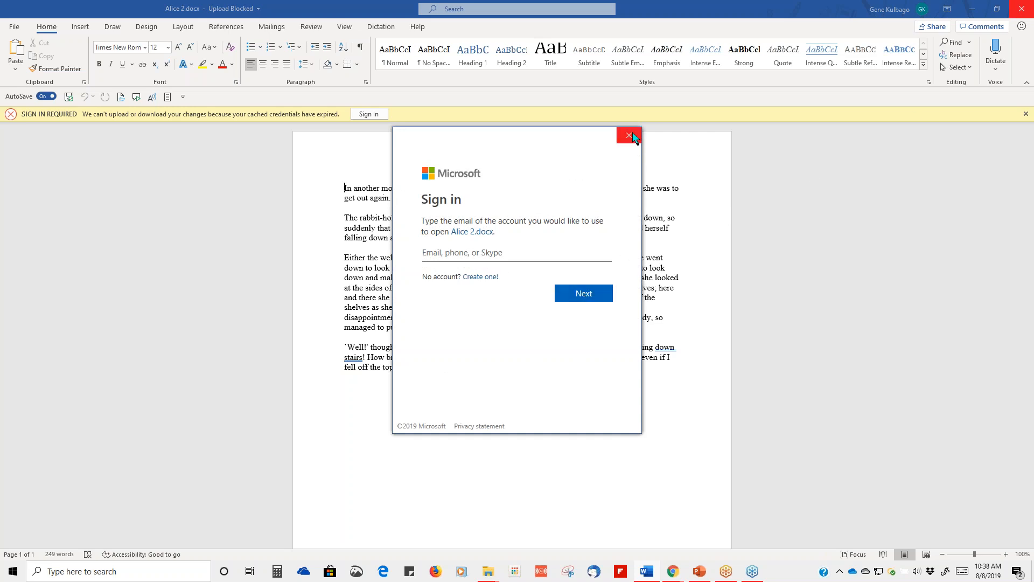
pyautogui.click(629, 136)
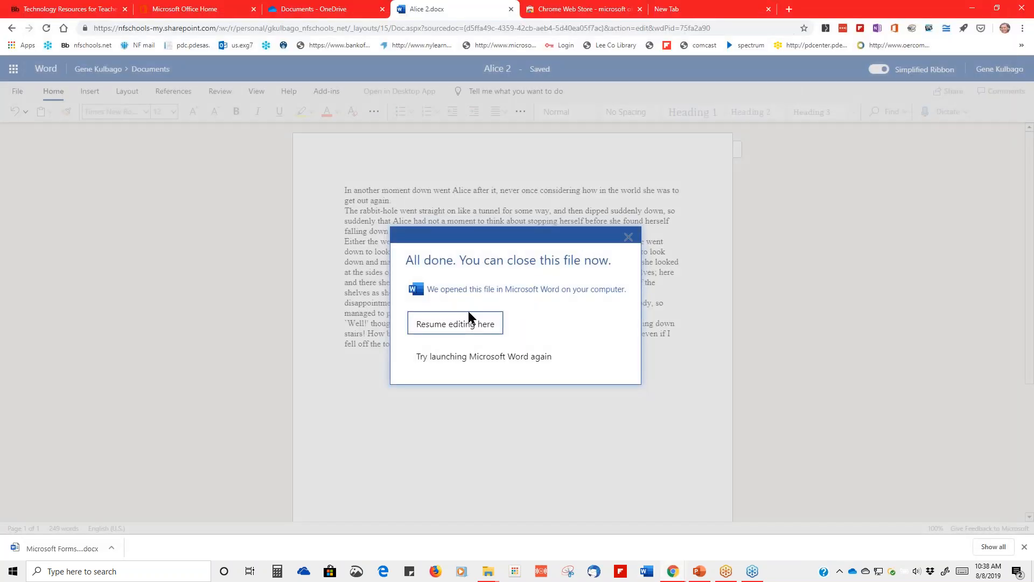
pyautogui.click(466, 324)
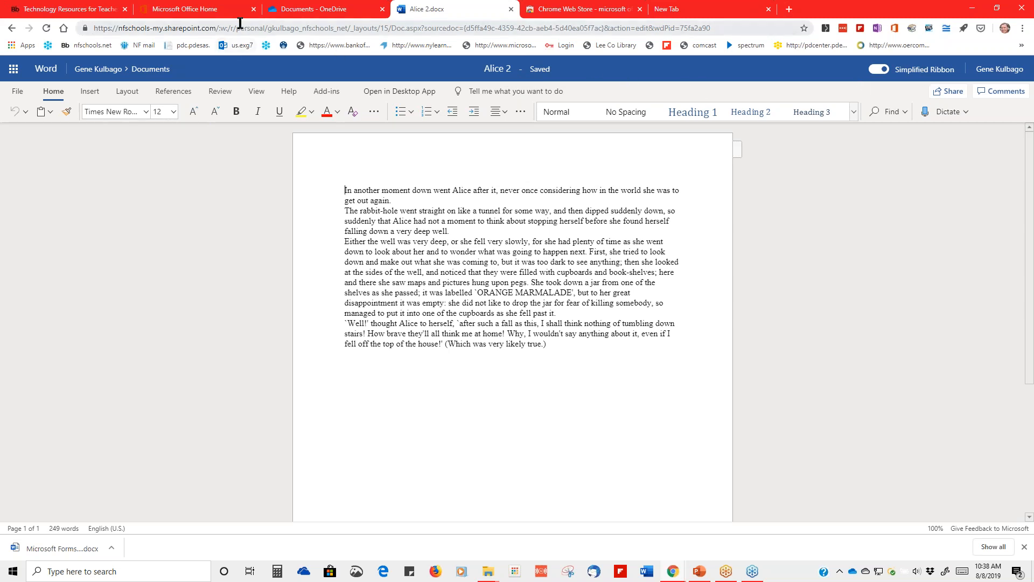
# - View the Install Office choices on the Office 365 home page and close the list
pyautogui.click(230, 12)
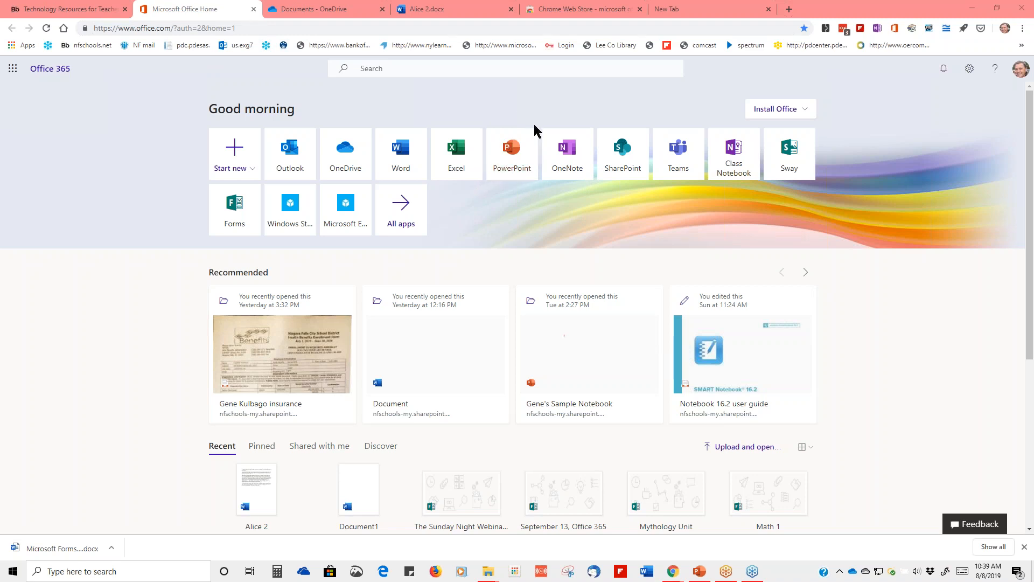
pyautogui.click(781, 113)
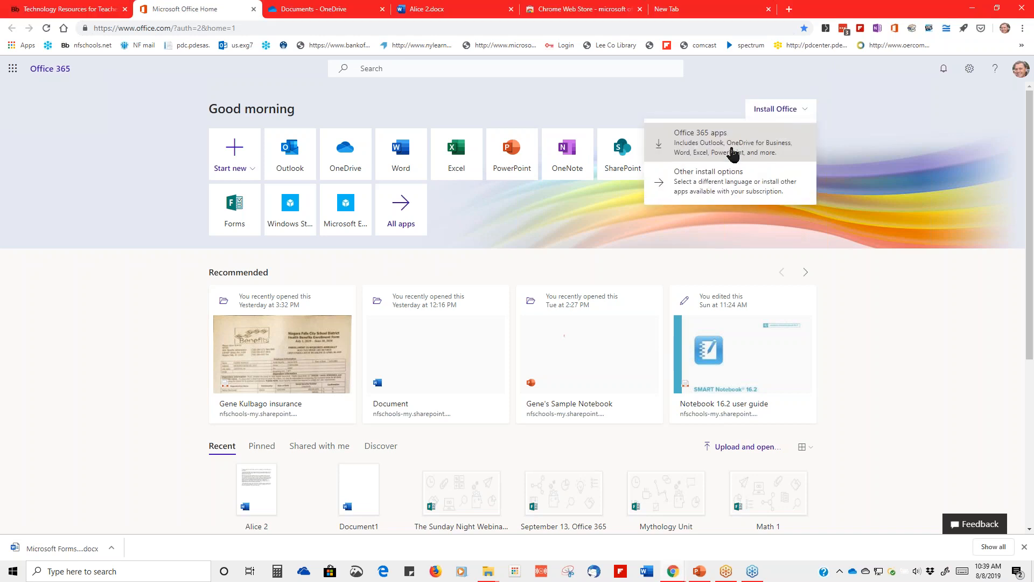
pyautogui.click(864, 82)
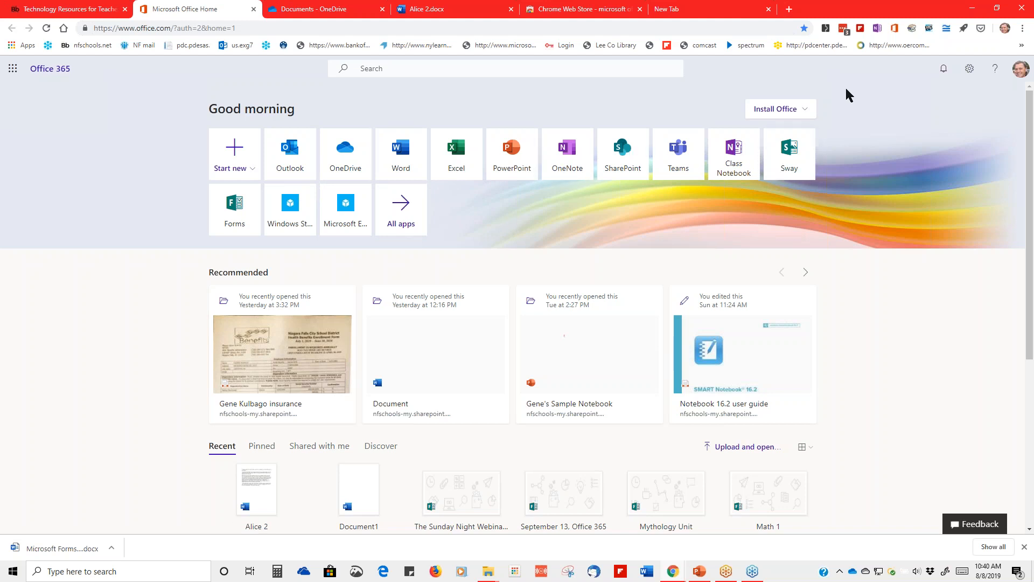
pyautogui.click(969, 235)
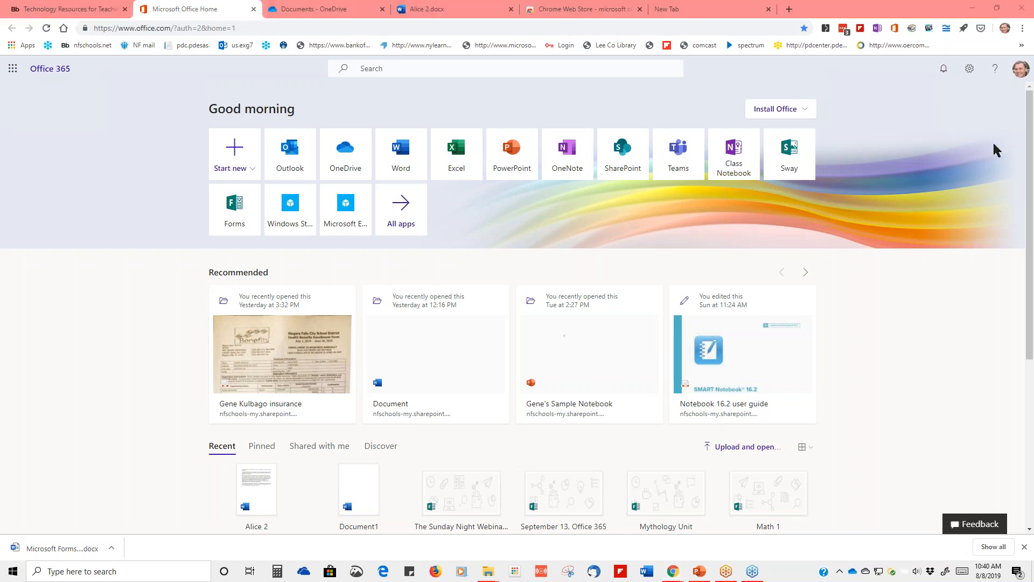
# - Minimize the browser, launch the desktop Word 2016 program, and open its Word Options
pyautogui.click(974, 14)
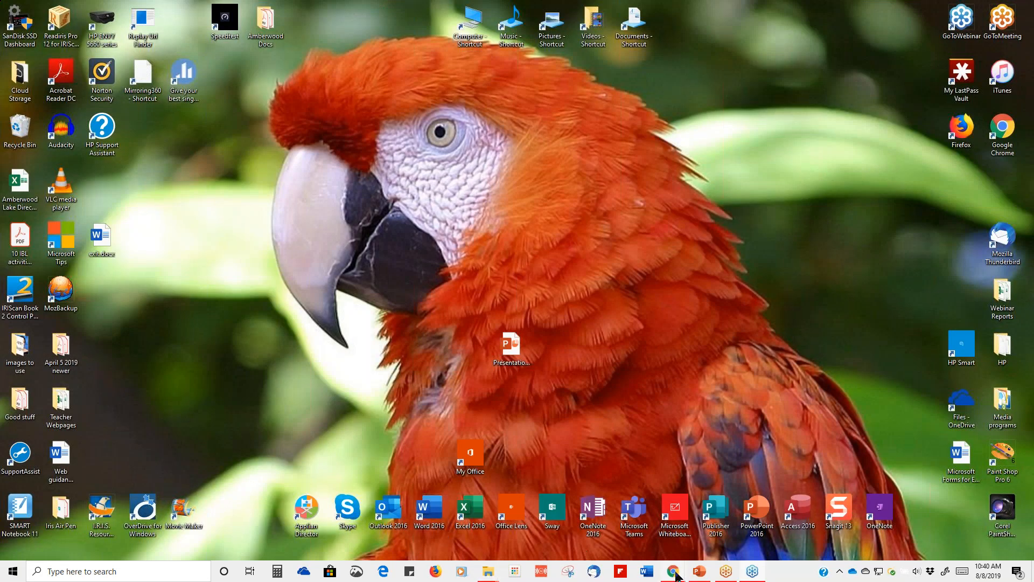
pyautogui.doubleClick(435, 518)
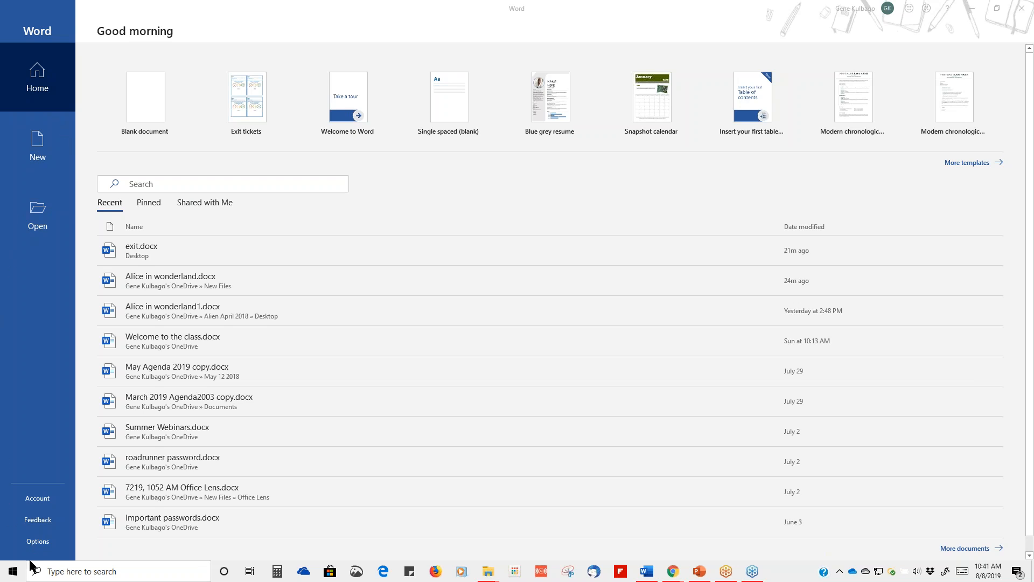
pyautogui.click(34, 542)
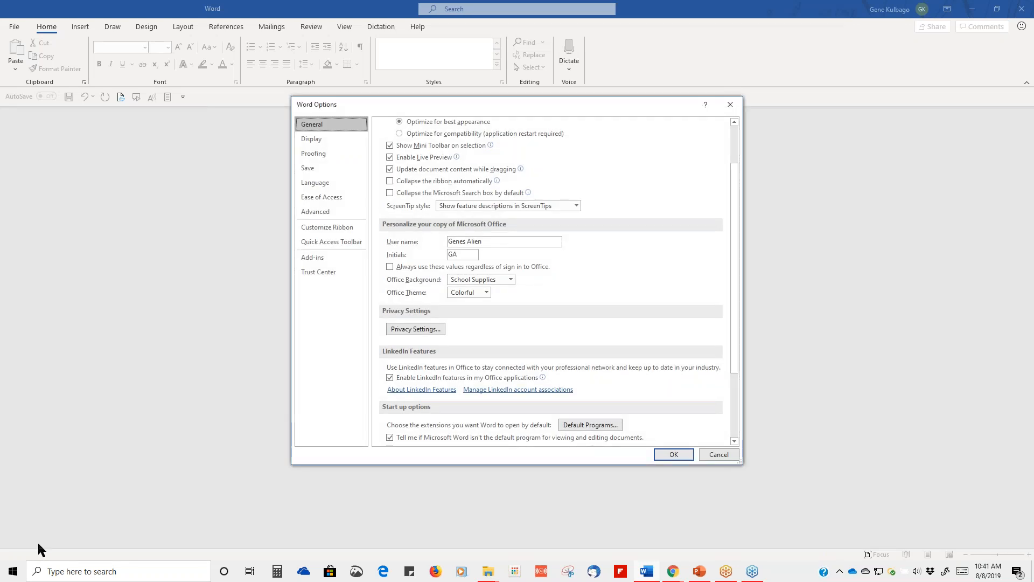
# - Examine the General settings in Word Options from start to end, and show the Display settings
pyautogui.moveTo(677, 138)
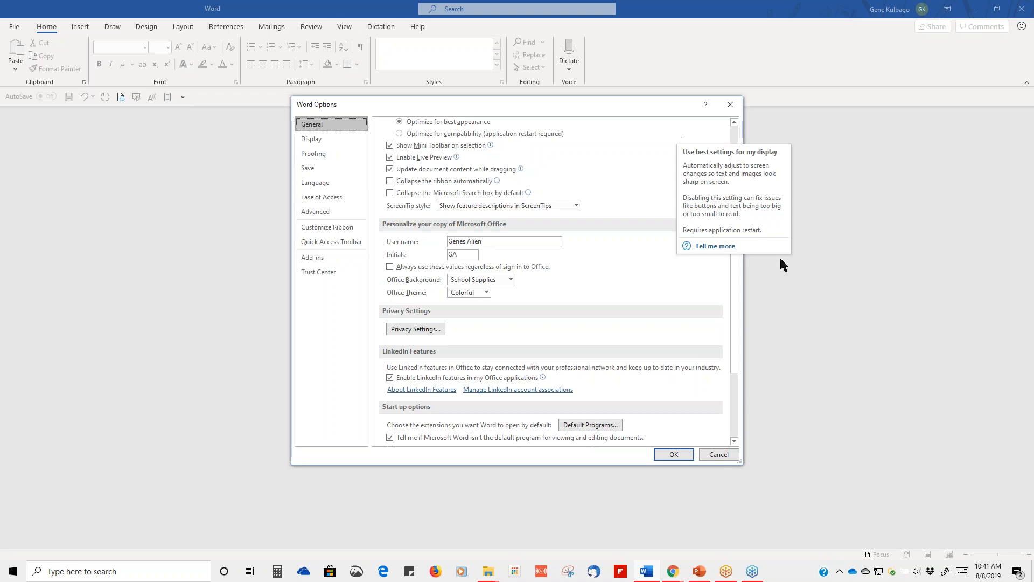
pyautogui.click(817, 198)
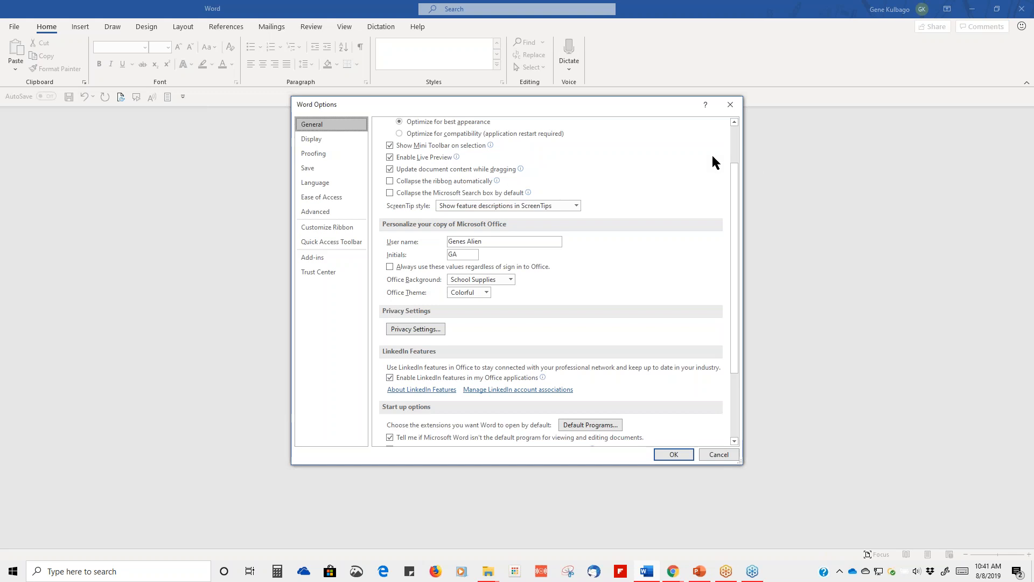
pyautogui.moveTo(729, 170); pyautogui.dragTo(728, 239)
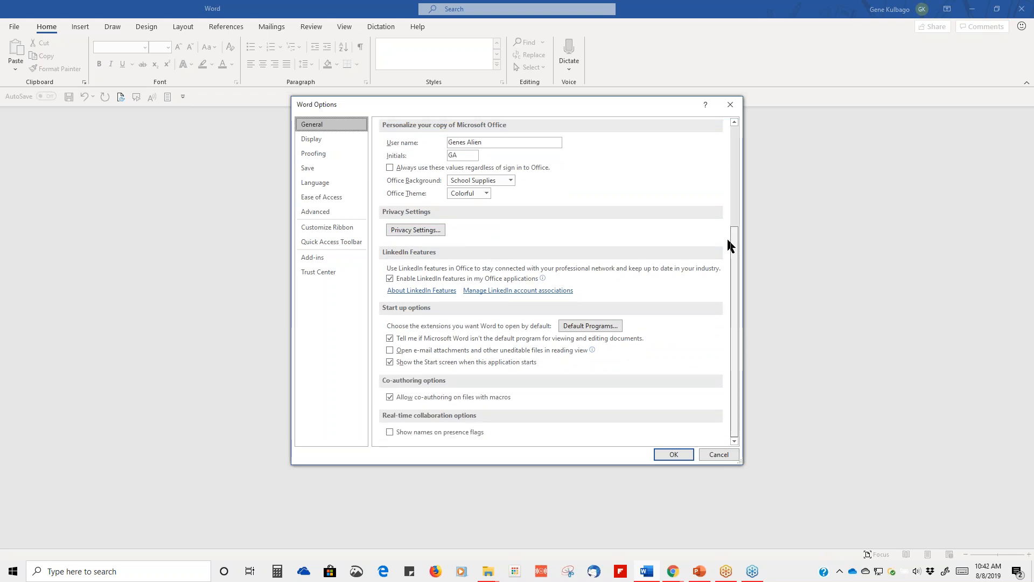
pyautogui.moveTo(728, 241); pyautogui.dragTo(748, 127)
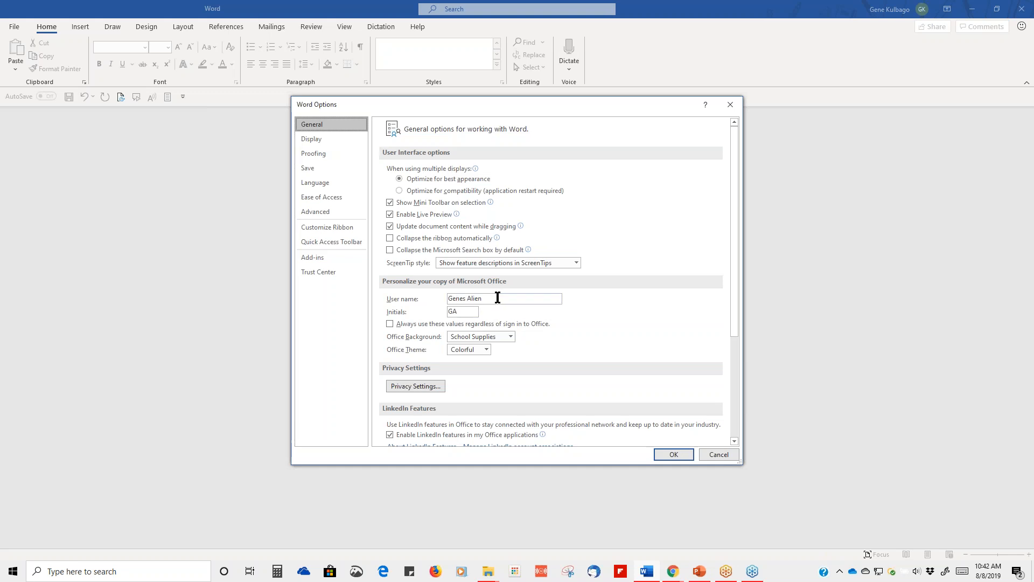
pyautogui.click(316, 144)
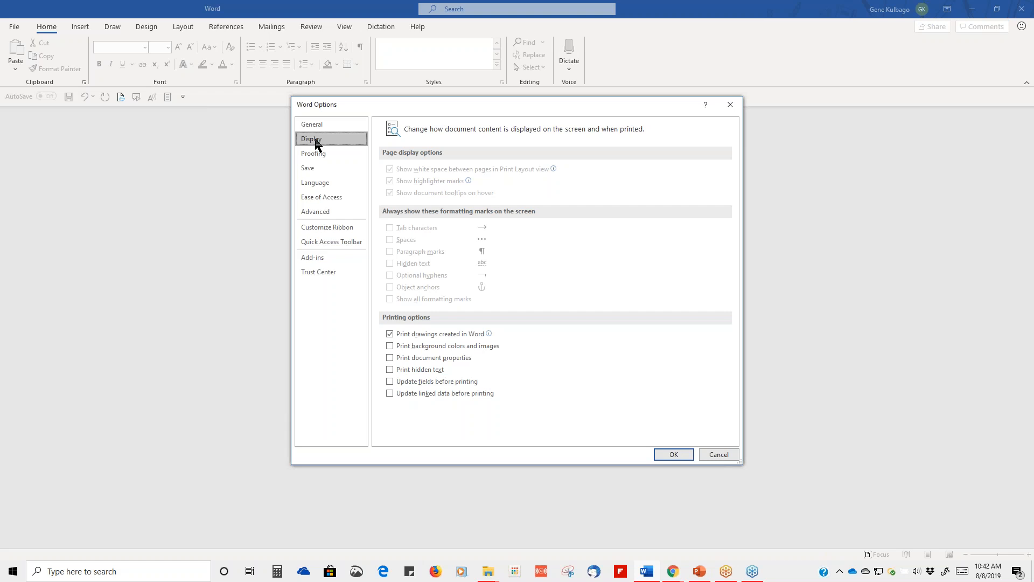
# - Examine the Proofing settings in Word Options down to the end, and close the options
pyautogui.click(320, 155)
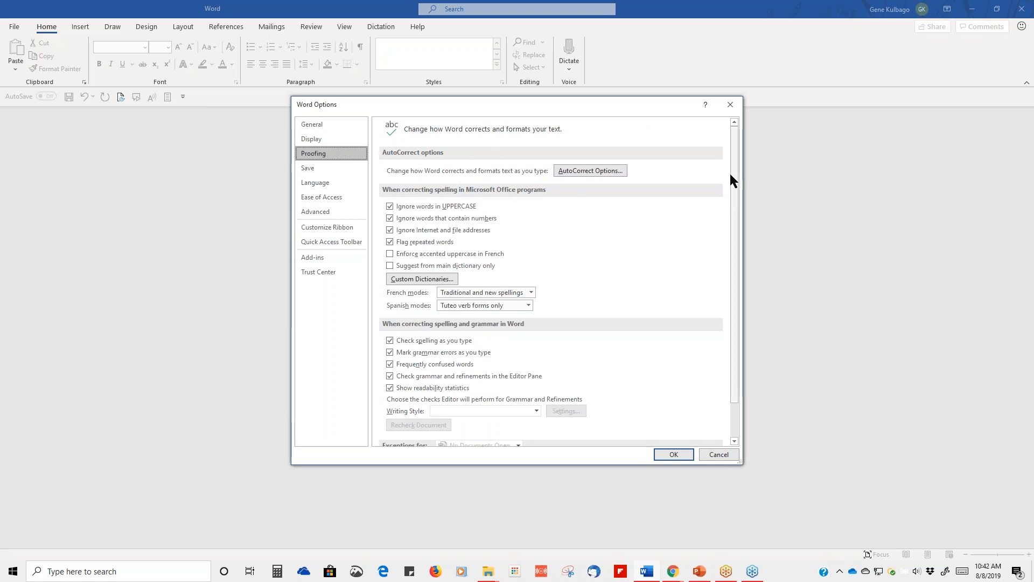
pyautogui.scroll(-1, 734, 179)
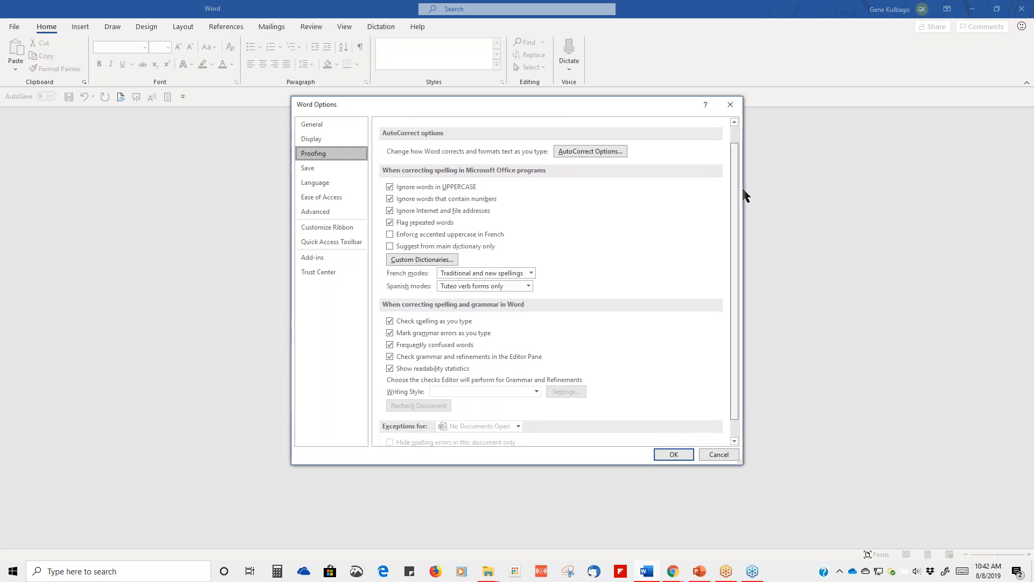
pyautogui.scroll(-1, 742, 186)
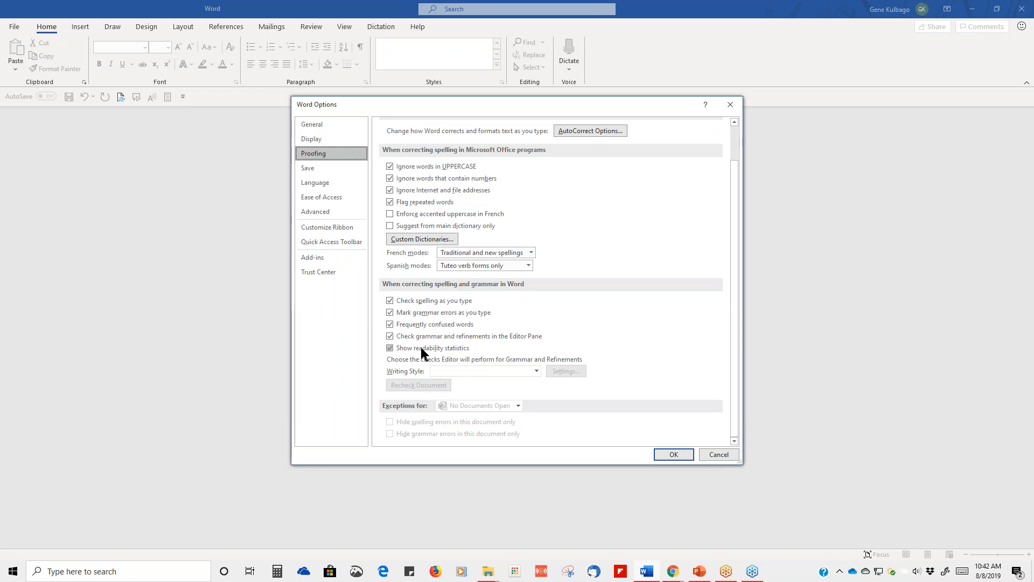
pyautogui.click(648, 574)
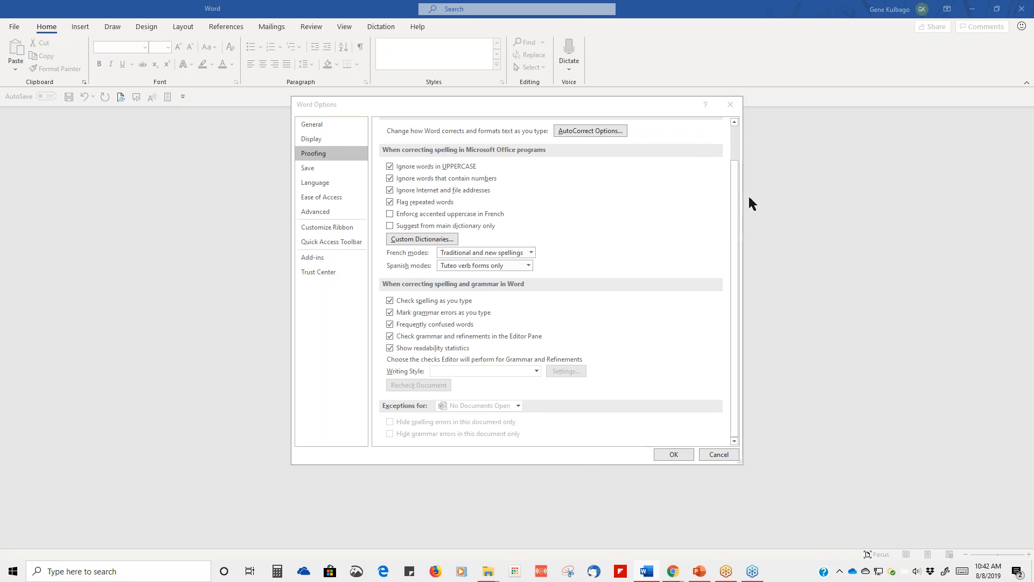
pyautogui.click(731, 232)
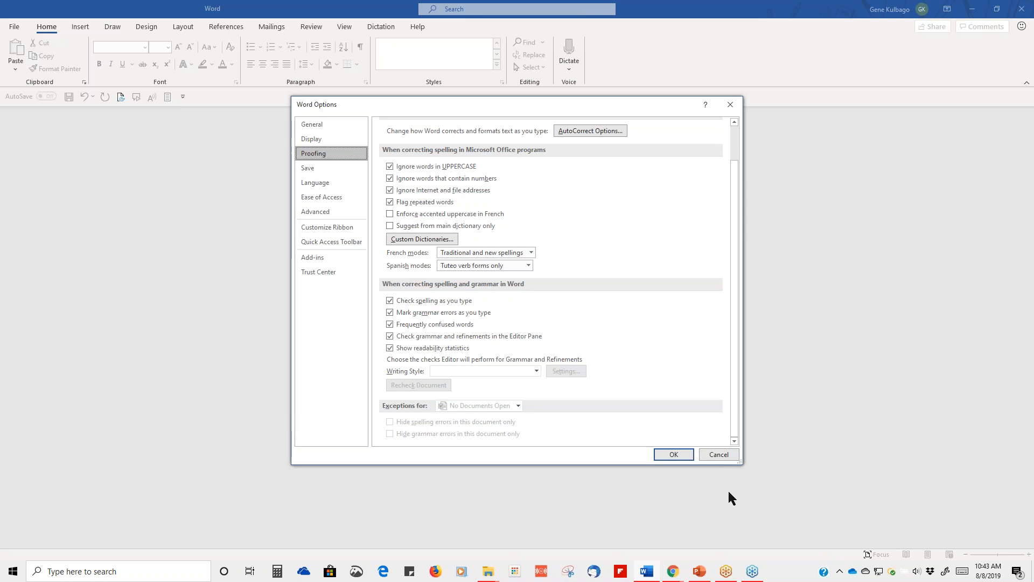
pyautogui.click(684, 454)
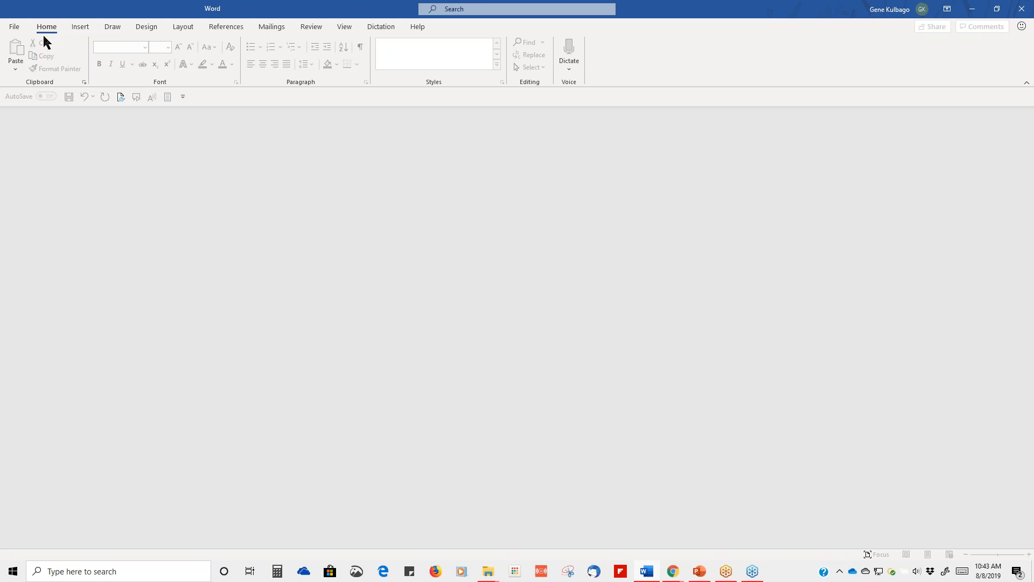
# - Reopen Word Options, review the Save settings for AutoSave, AutoRecover and default file locations, and close the options
pyautogui.click(14, 28)
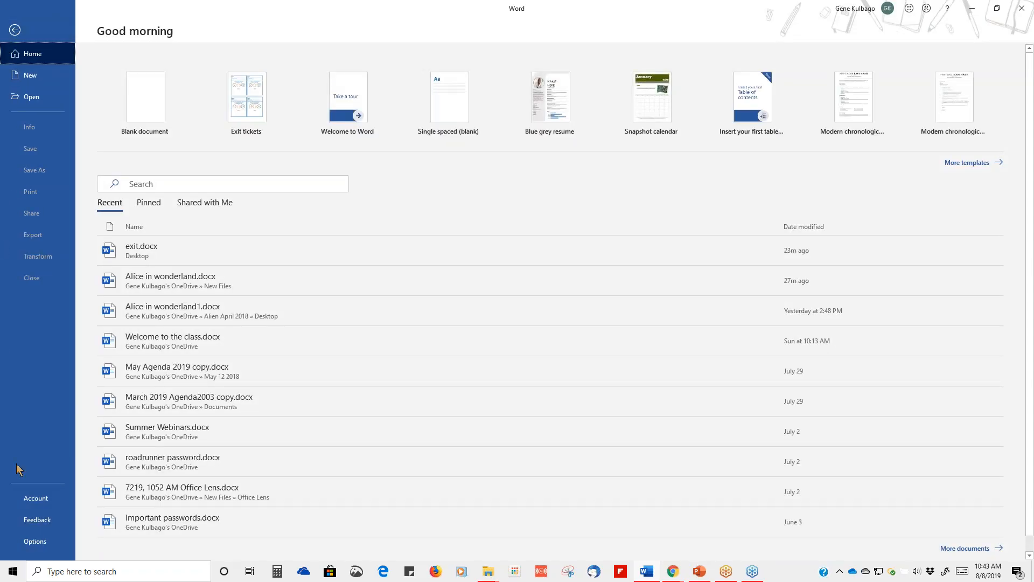
pyautogui.click(26, 543)
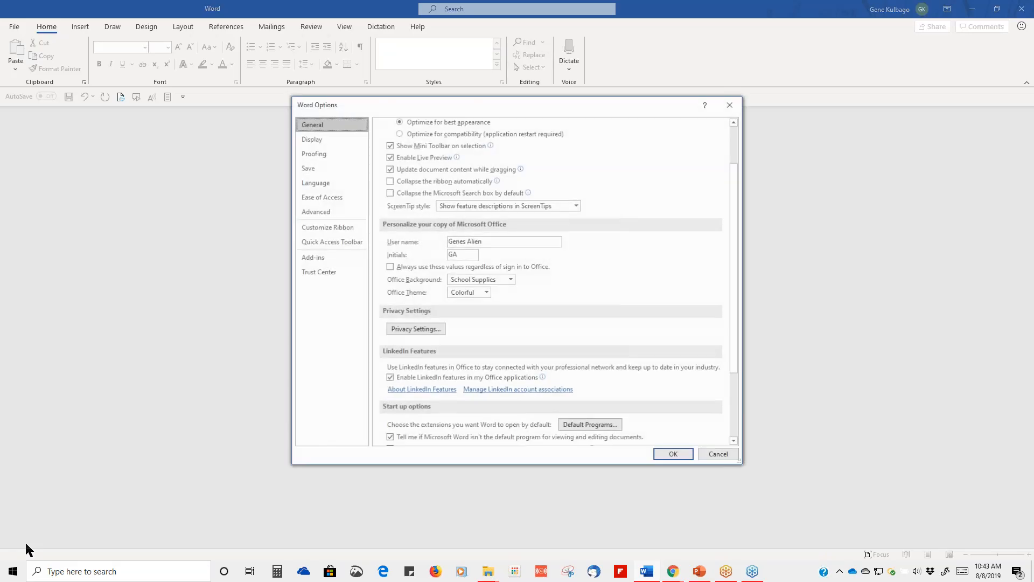
pyautogui.click(303, 173)
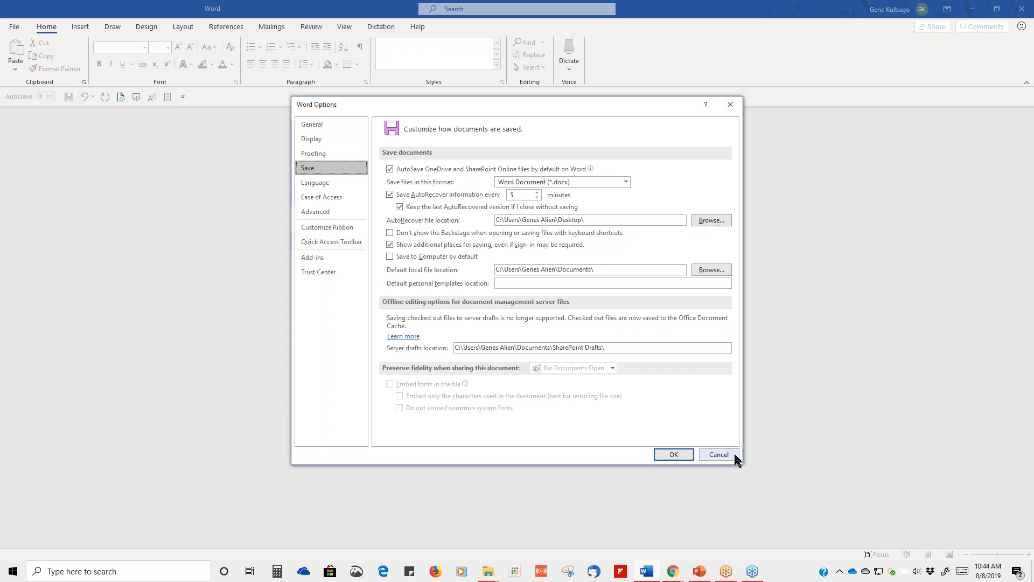
pyautogui.click(672, 457)
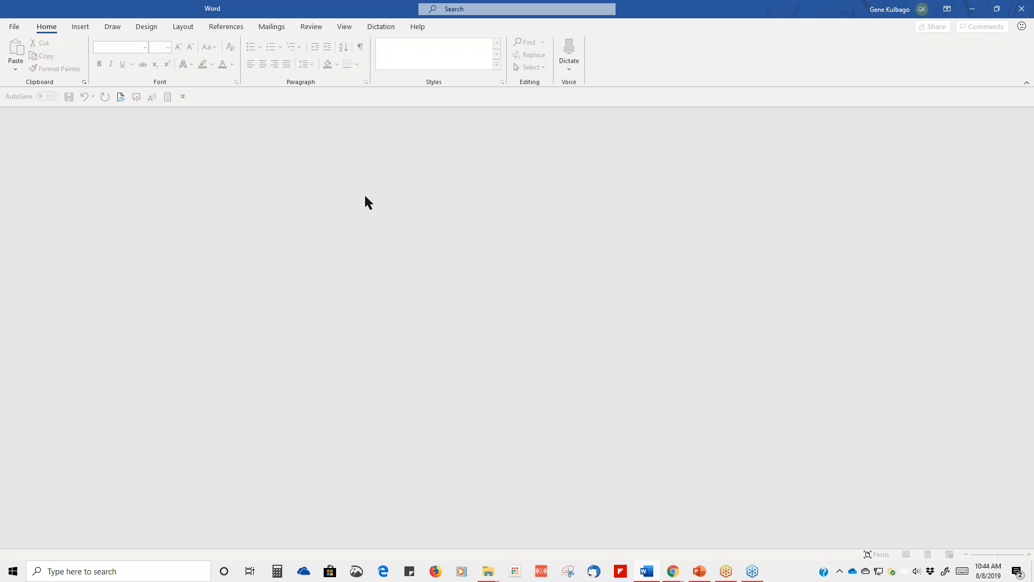
# - Create a new document from the Snapshot calendar template for September 2019, and dismiss the note about changing dates
pyautogui.click(14, 26)
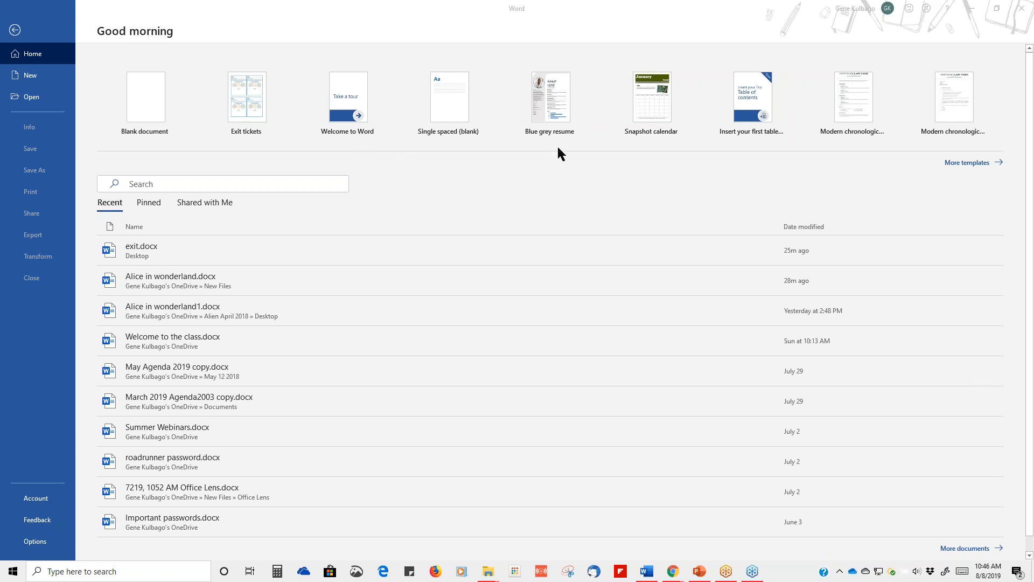
pyautogui.click(651, 109)
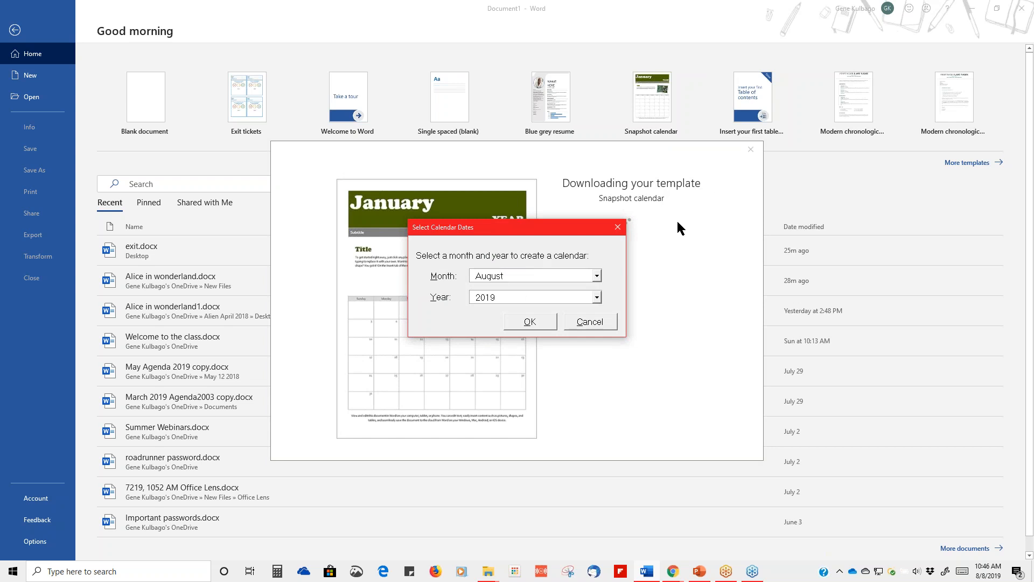
pyautogui.moveTo(581, 233); pyautogui.dragTo(727, 187)
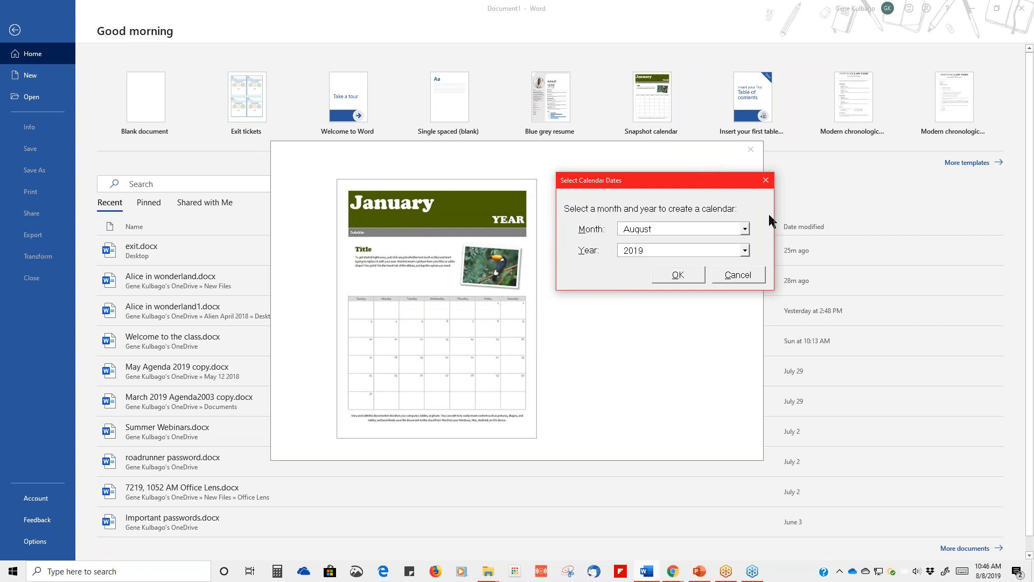
pyautogui.click(957, 231)
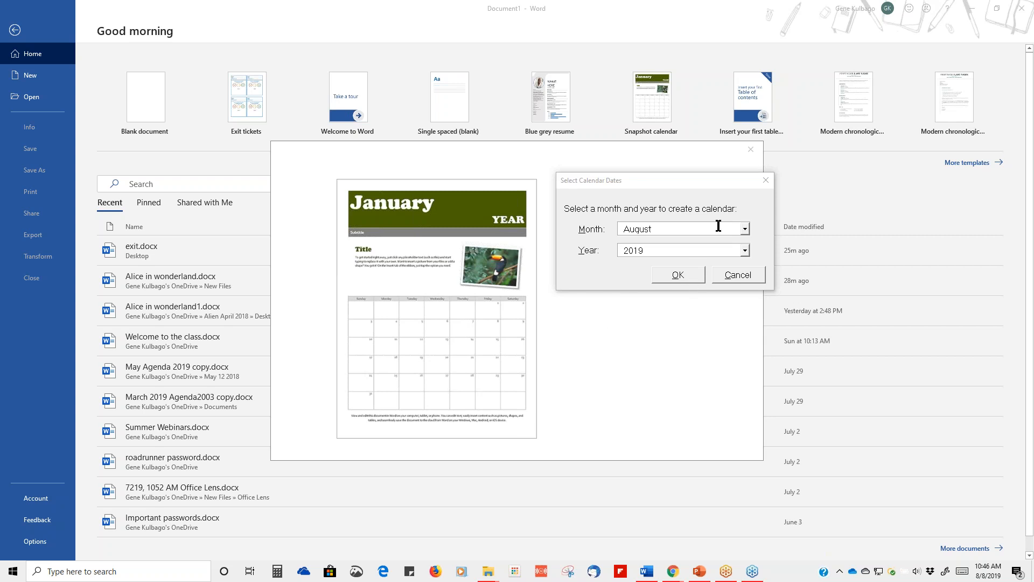
pyautogui.click(745, 229)
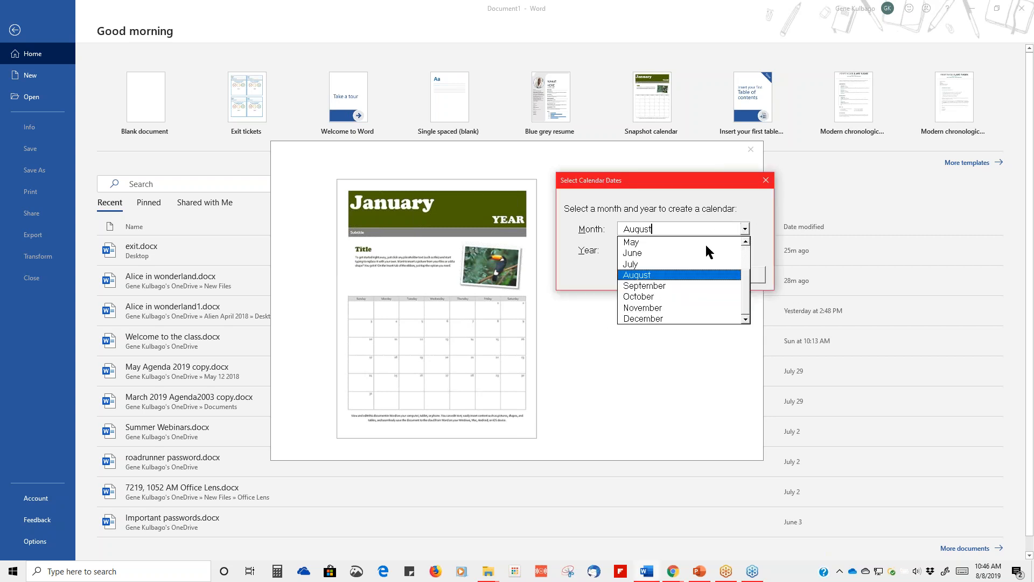
pyautogui.click(659, 289)
pyautogui.click(680, 275)
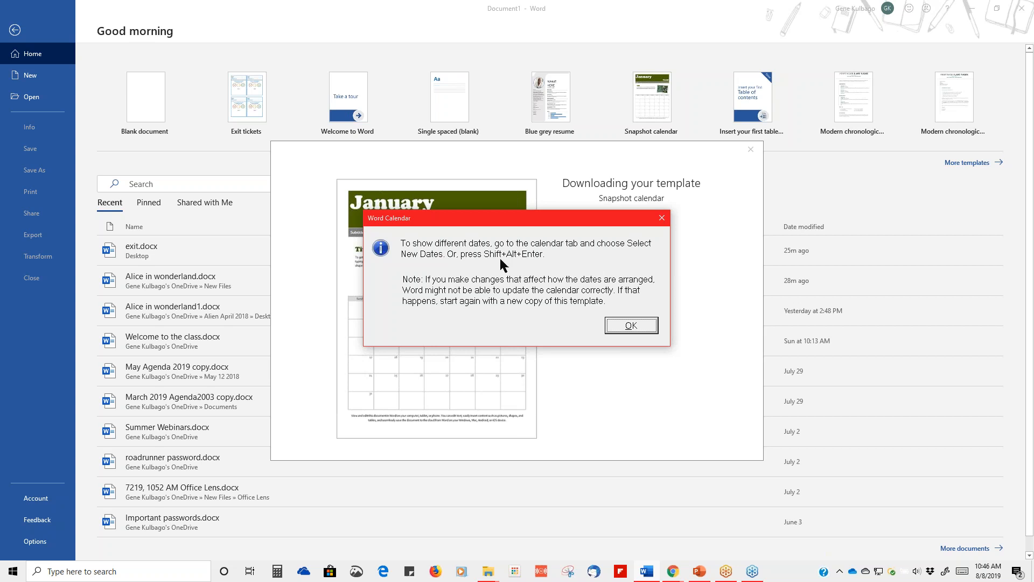
pyautogui.click(644, 326)
# - Examine the September calendar from its heading to the footer text, placing the cursor in the first Sunday cell
pyautogui.scroll(-4, 723, 254)
pyautogui.scroll(4, 723, 254)
pyautogui.scroll(-4, 724, 254)
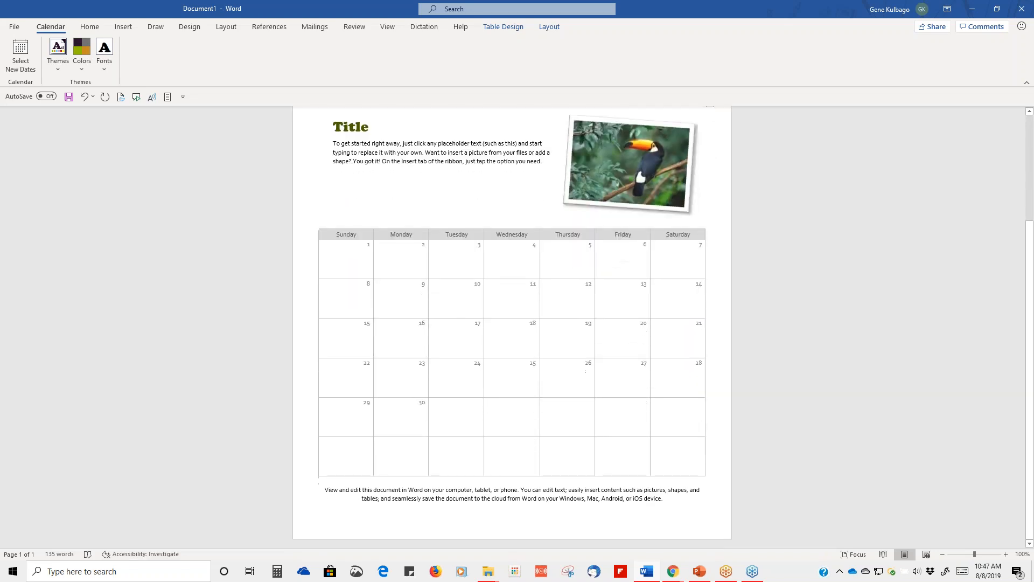
pyautogui.click(356, 256)
pyautogui.scroll(3, 653, 291)
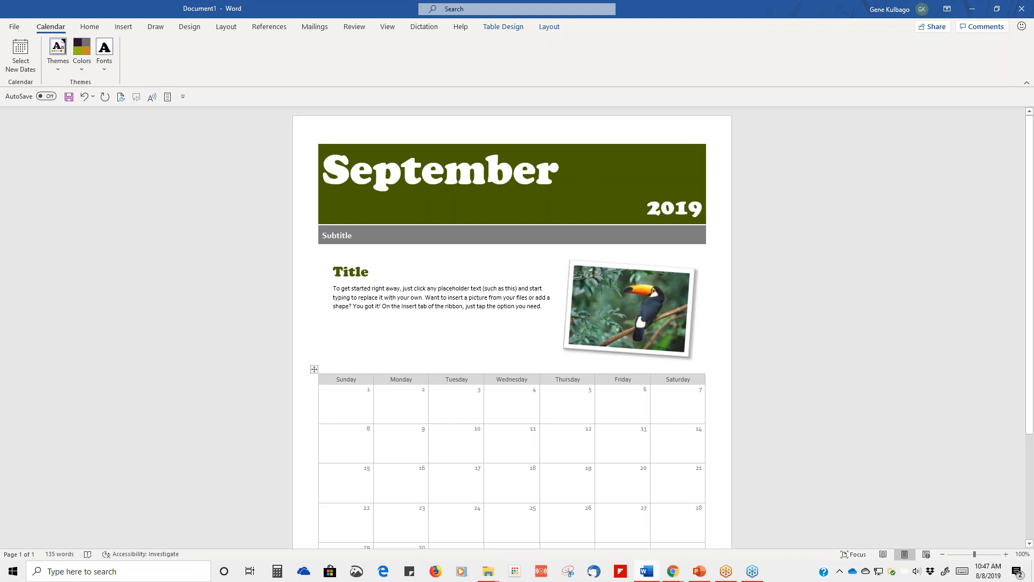
pyautogui.scroll(-3, 768, 232)
pyautogui.scroll(3, 767, 233)
pyautogui.scroll(-5, 762, 235)
pyautogui.scroll(5, 761, 235)
pyautogui.scroll(-5, 721, 304)
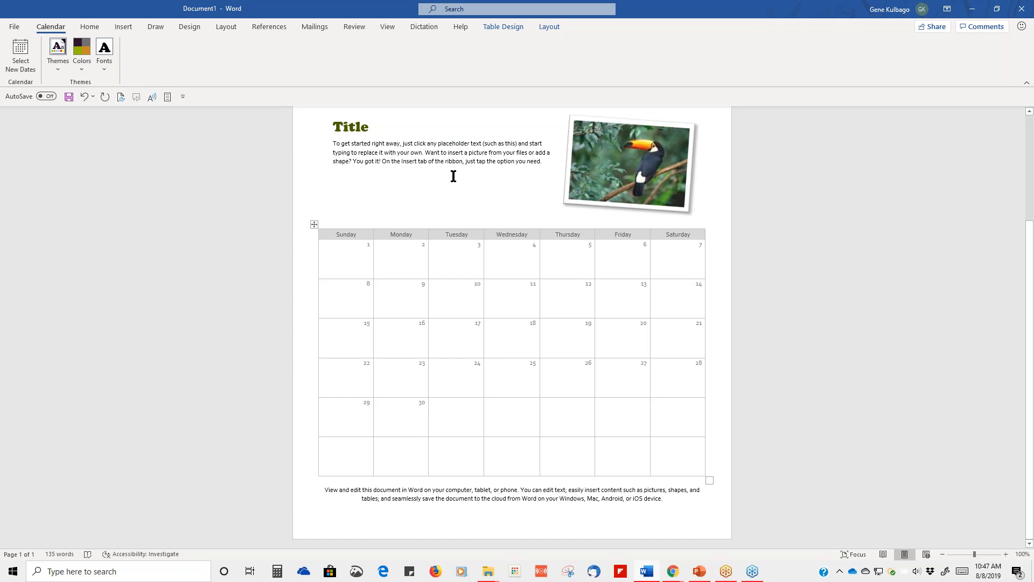
pyautogui.scroll(3, 228, 156)
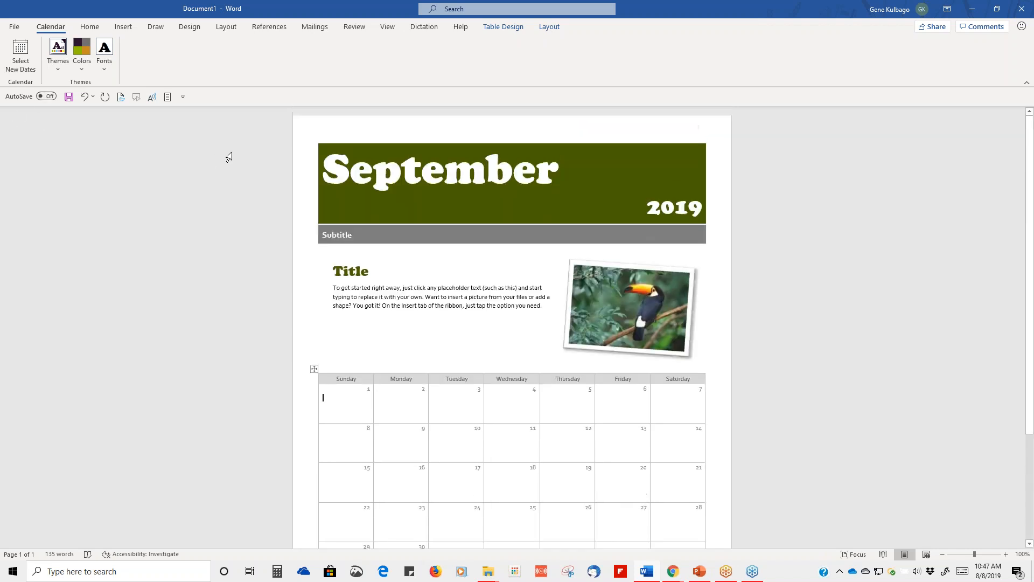
# - Change the calendar's month to October 2019, dismiss the note, and check the updated date grid
pyautogui.click(20, 60)
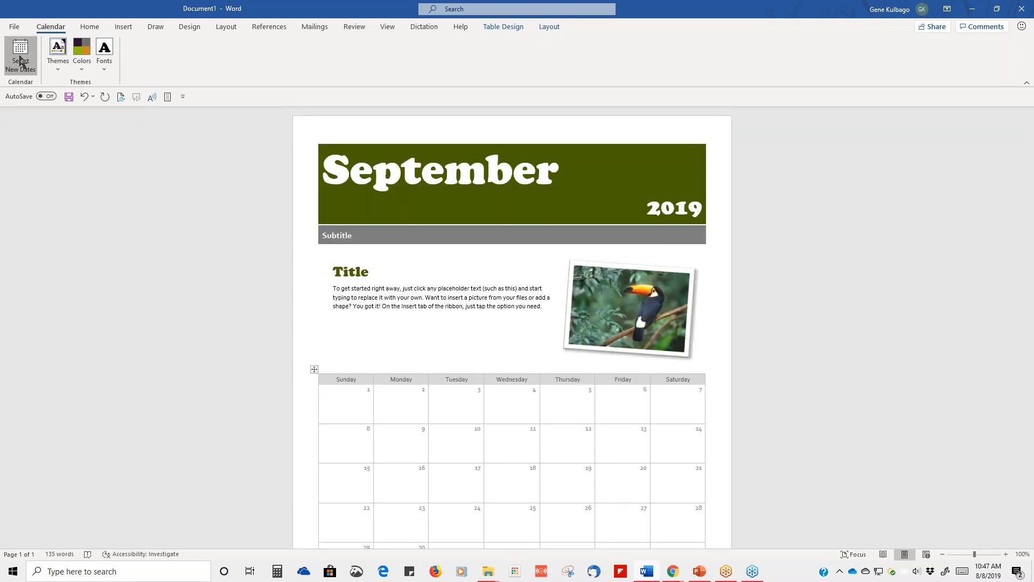
pyautogui.click(597, 276)
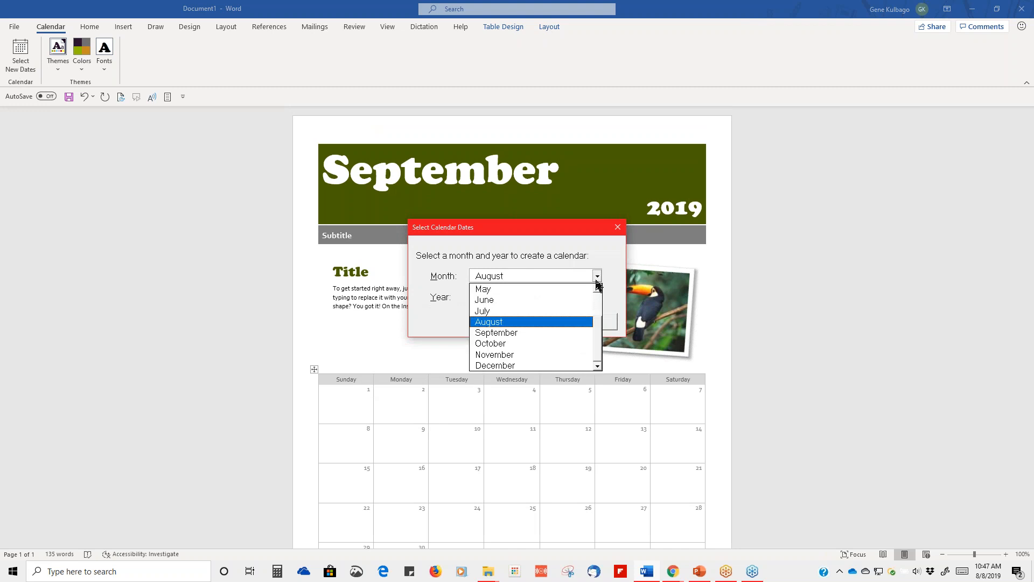
pyautogui.click(531, 345)
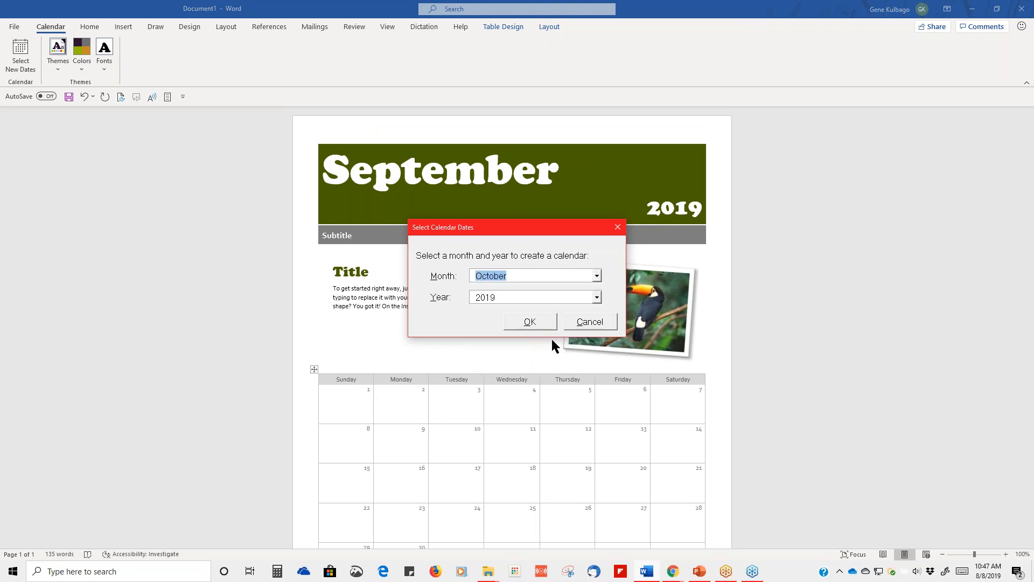
pyautogui.click(551, 322)
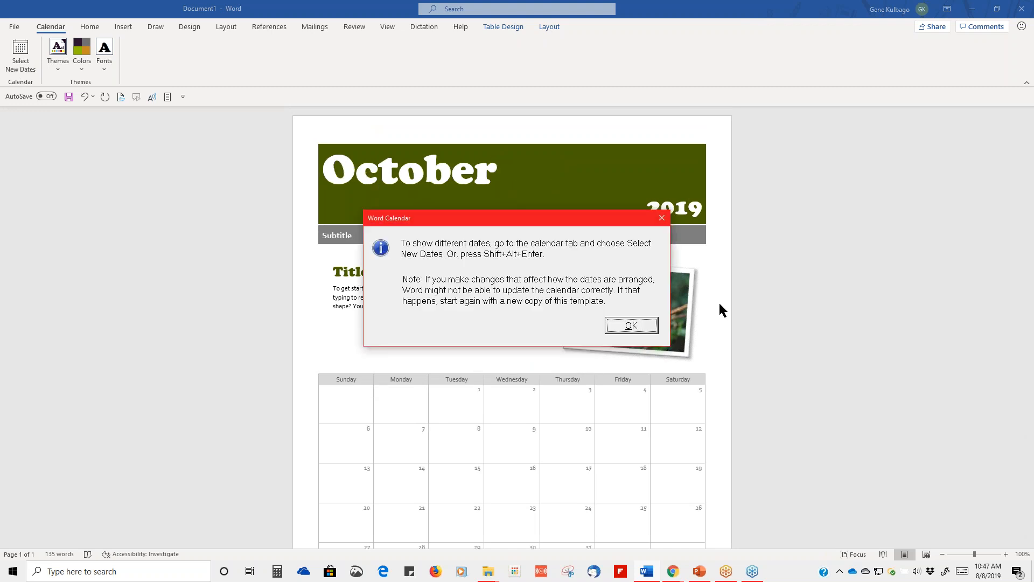
pyautogui.click(632, 325)
pyautogui.scroll(-3, 731, 301)
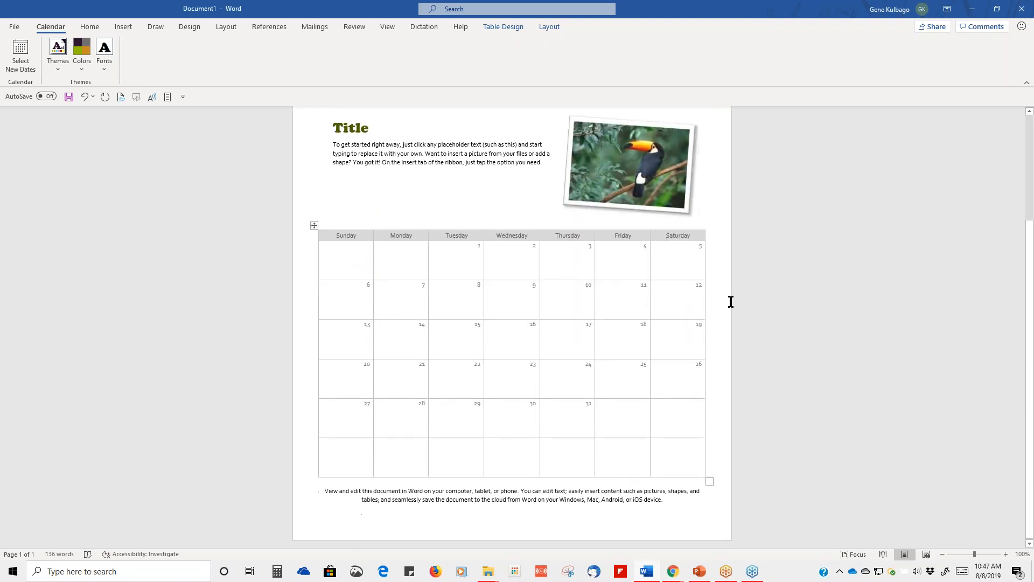
pyautogui.scroll(3, 732, 300)
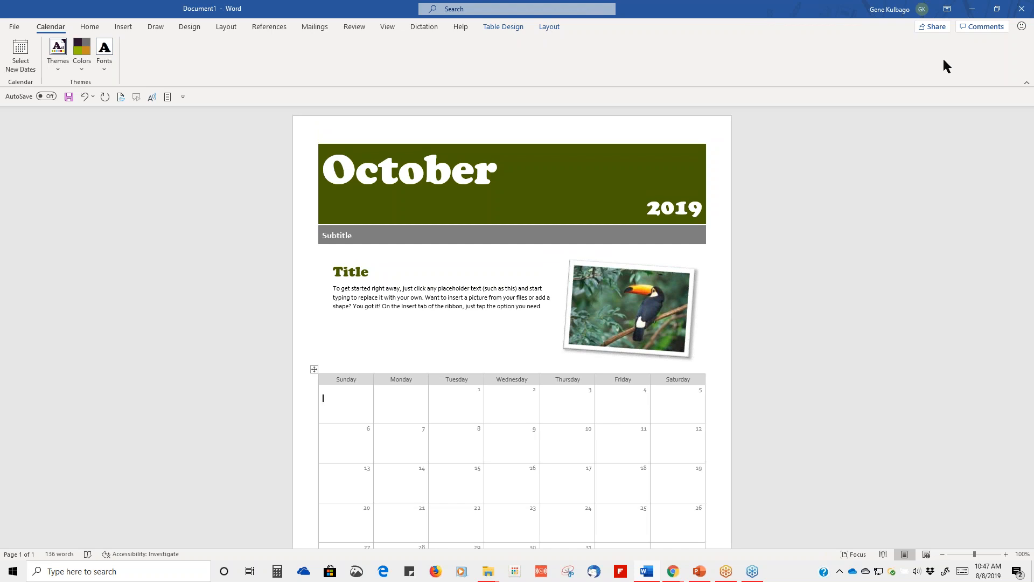
# - Minimize the calendar document to the desktop and restore its window
pyautogui.click(973, 10)
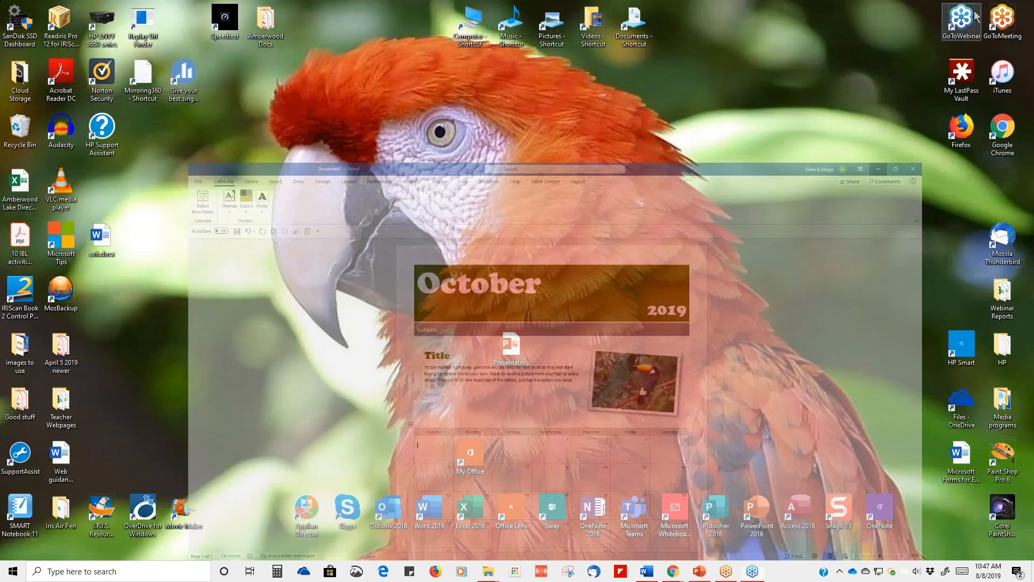
pyautogui.moveTo(644, 572)
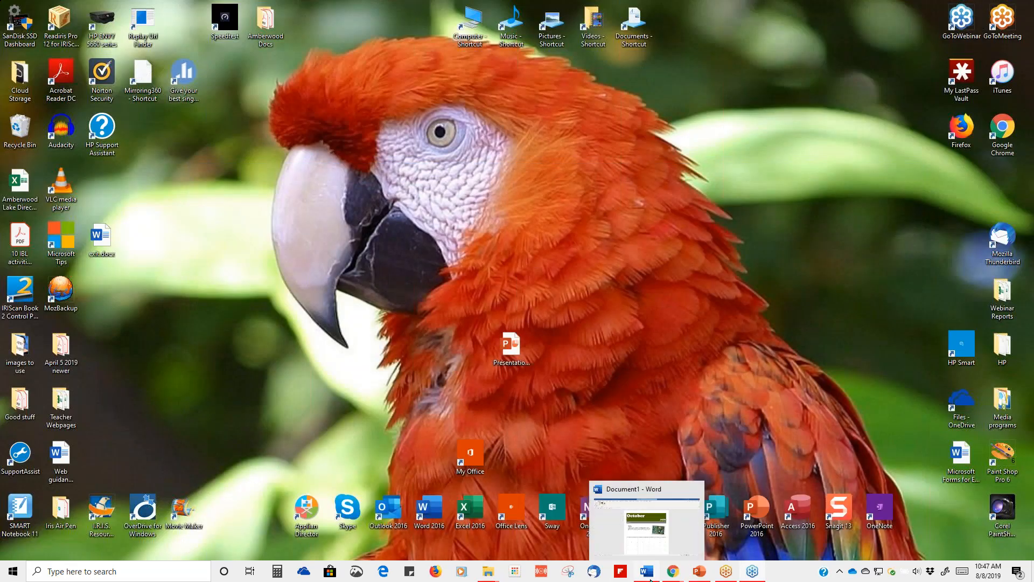
pyautogui.click(652, 554)
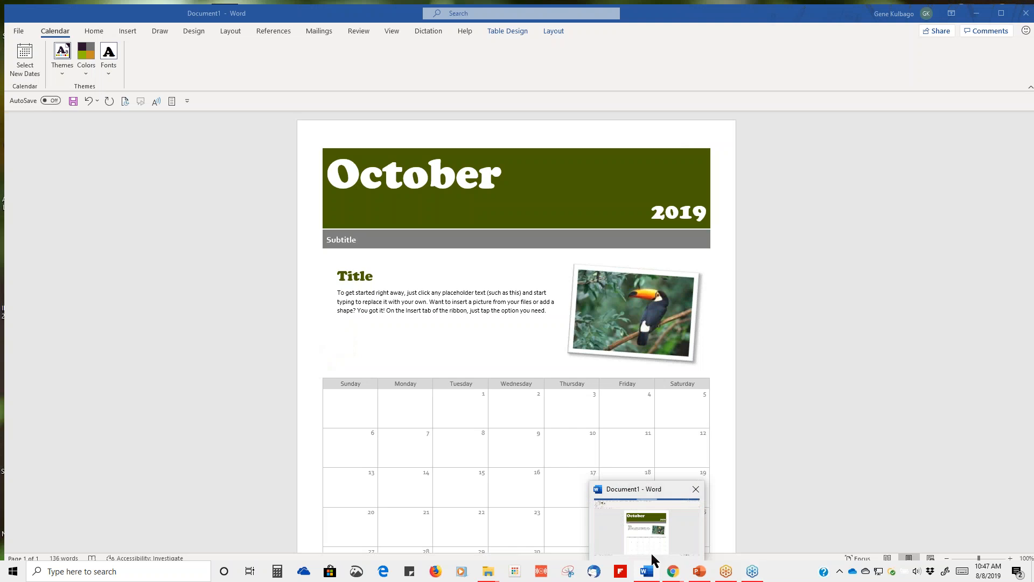
# - Show the full gallery of templates available for new documents
pyautogui.click(15, 27)
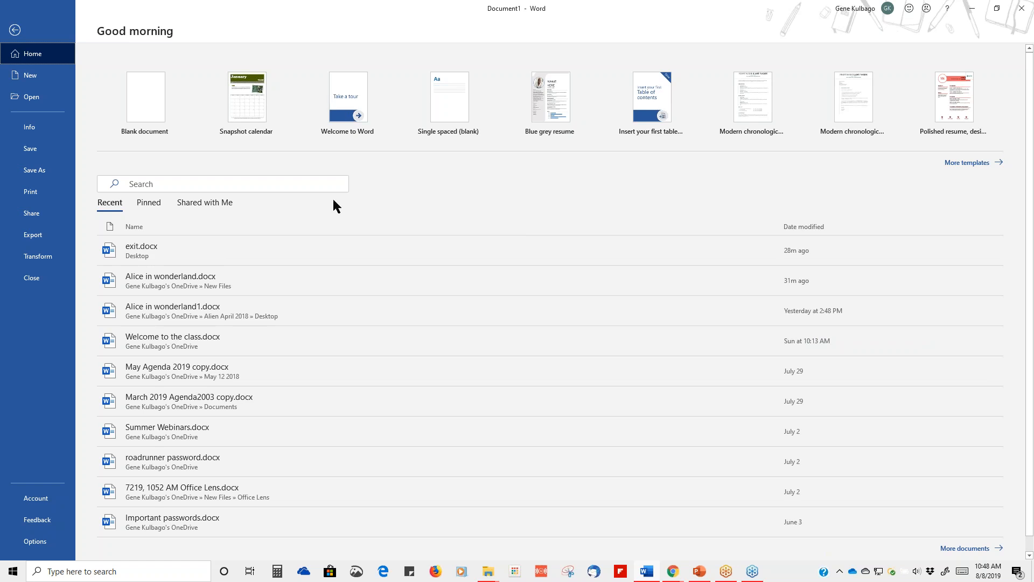
pyautogui.click(951, 164)
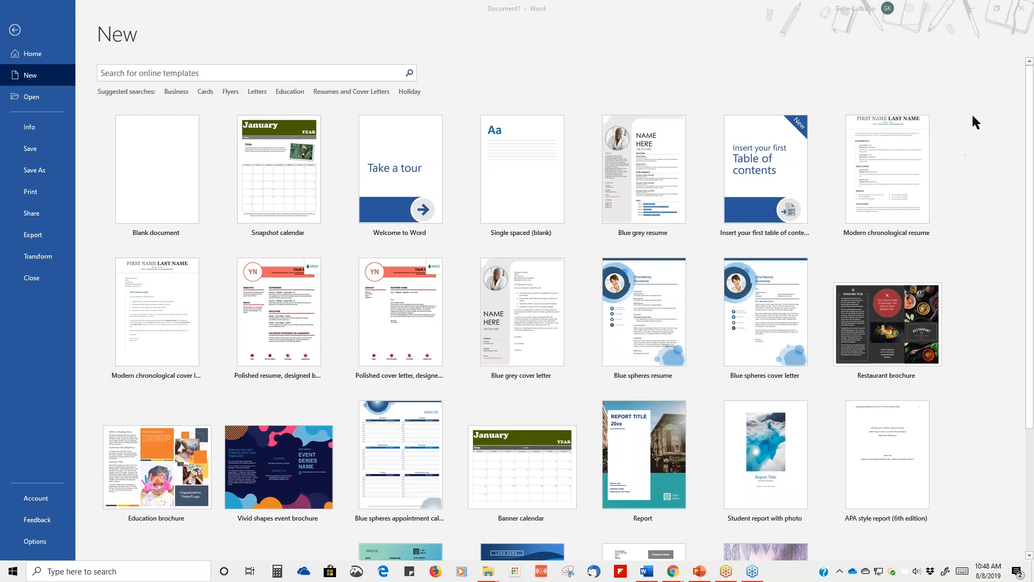
# - Minimize and restore the template gallery window, and close the October calendar document without saving it
pyautogui.click(973, 10)
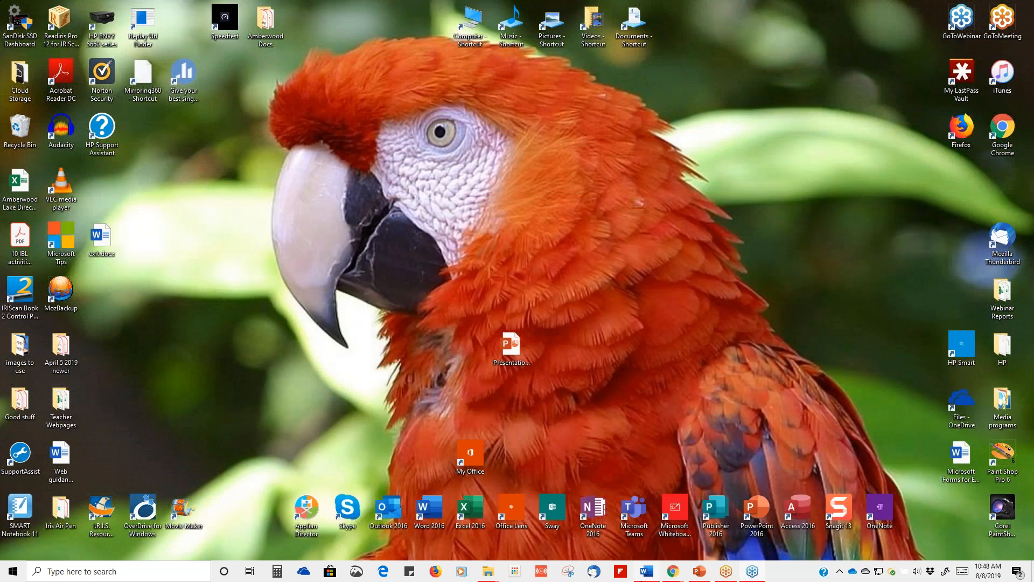
pyautogui.moveTo(646, 570)
pyautogui.click(641, 540)
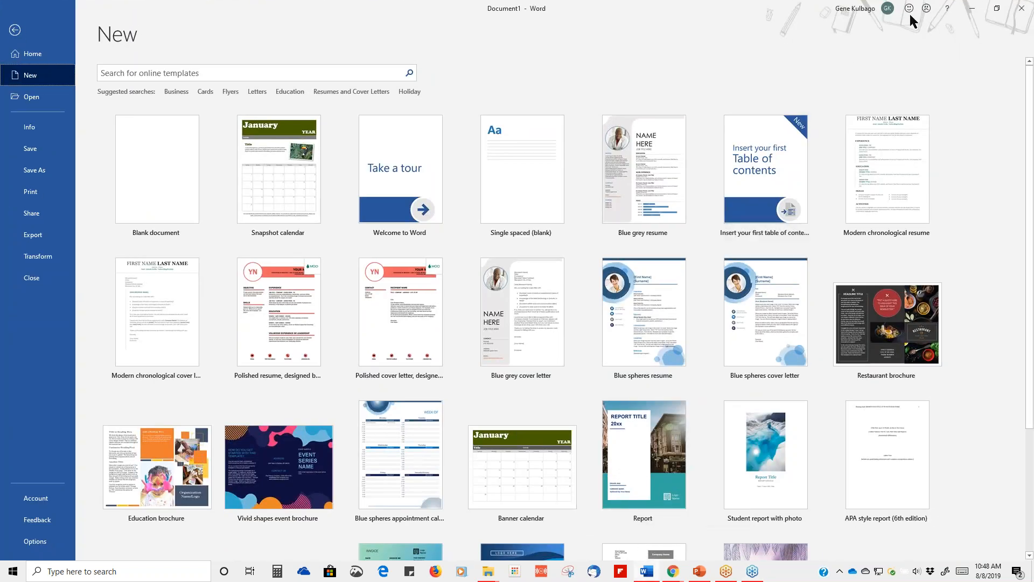
pyautogui.click(1022, 9)
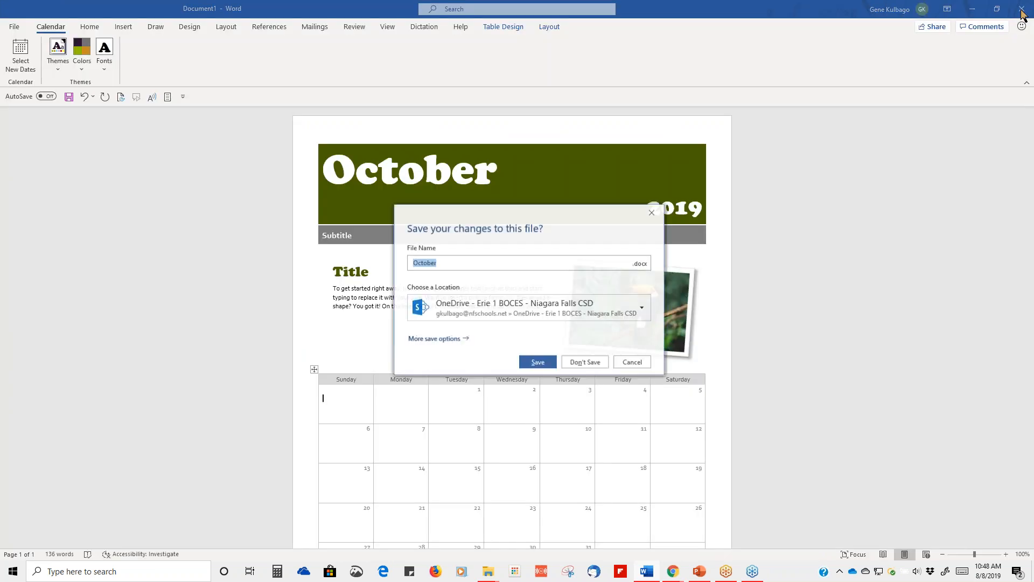
pyautogui.click(585, 362)
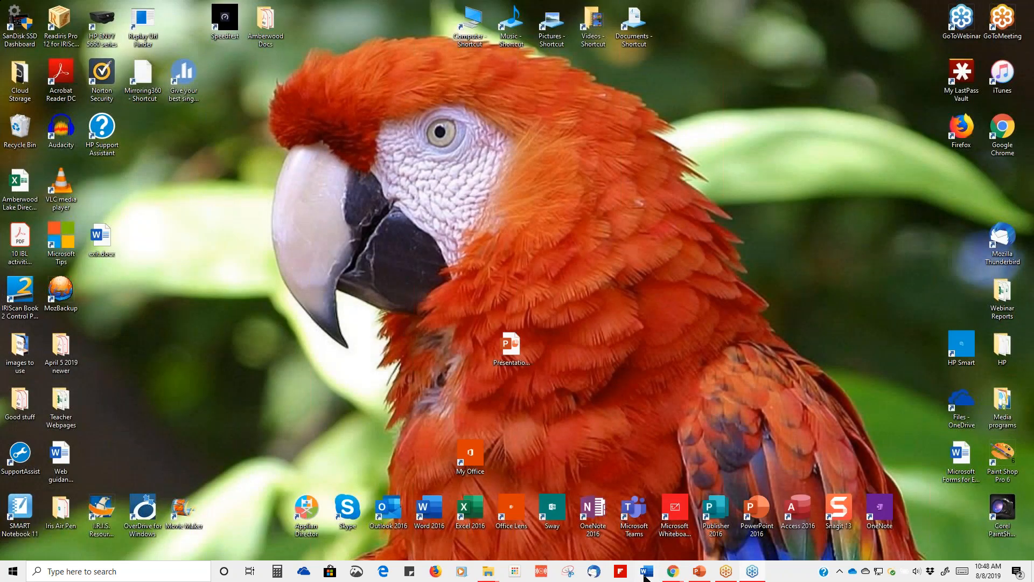
# - Start Word and list the Education templates from the full gallery of document templates
pyautogui.click(646, 573)
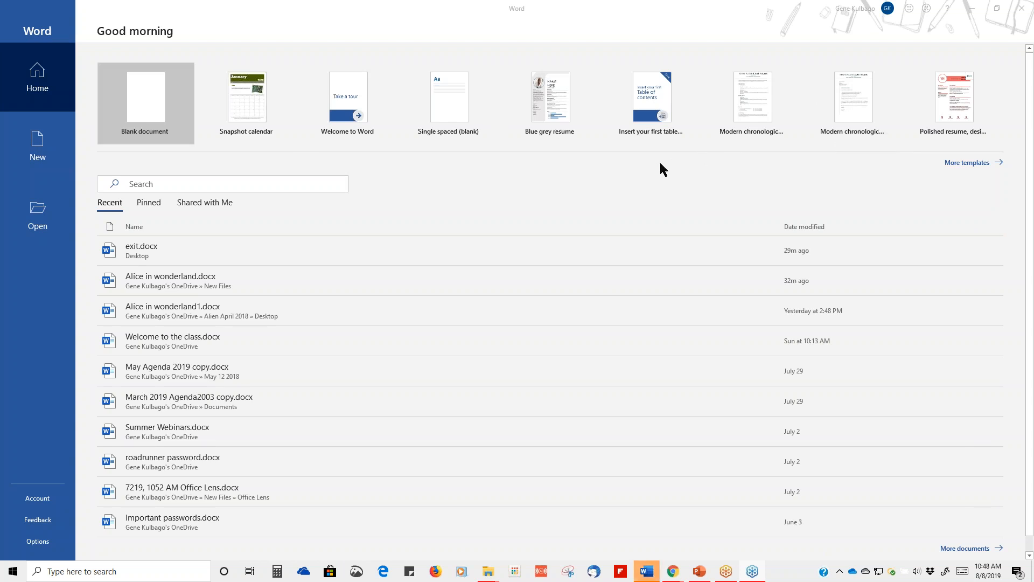
pyautogui.click(955, 163)
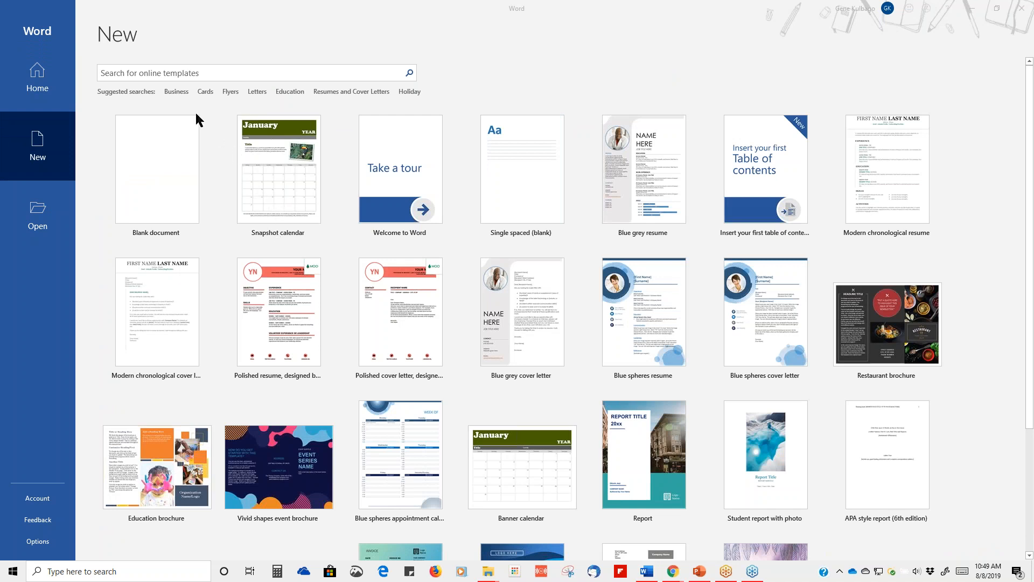
pyautogui.click(290, 92)
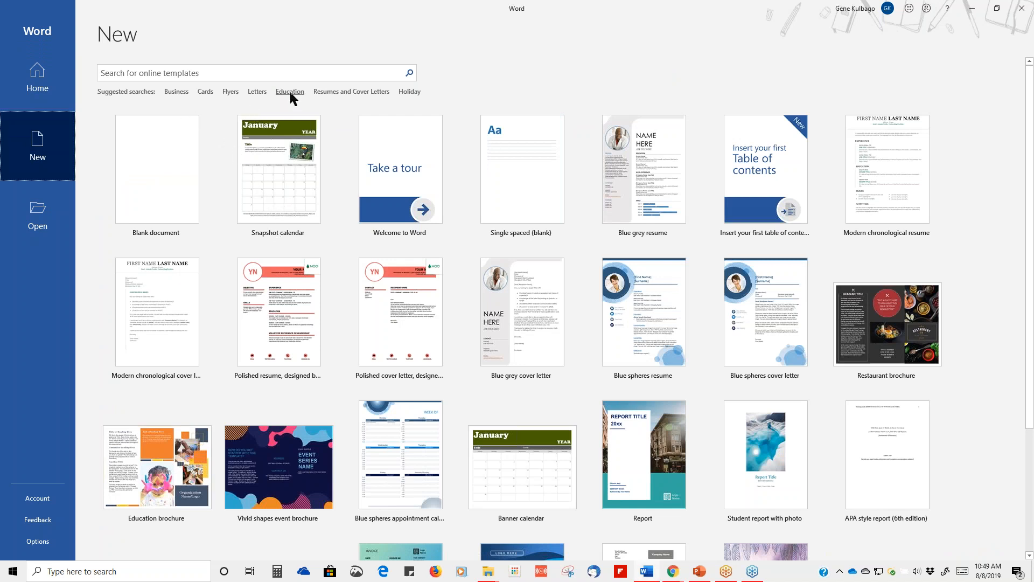
pyautogui.click(290, 92)
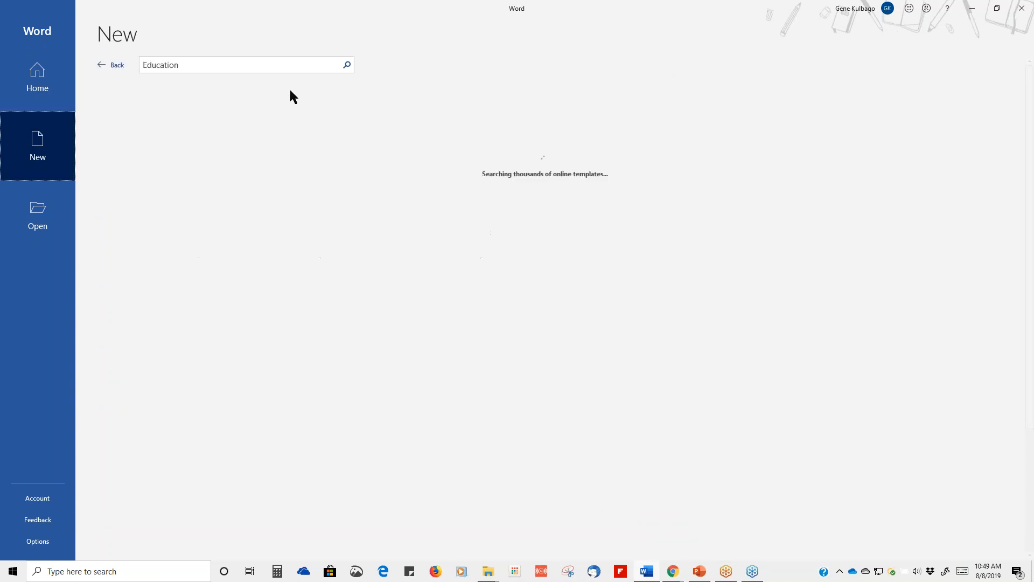
# - Browse the Education templates and create a new document from the Exit tickets template
pyautogui.scroll(-20, 495, 97)
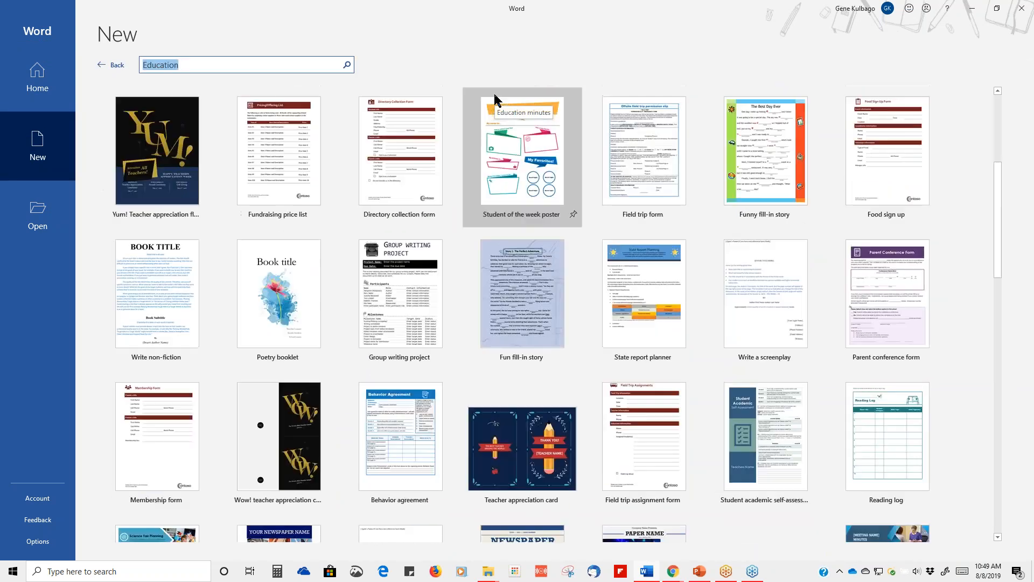
pyautogui.scroll(-2, 459, 121)
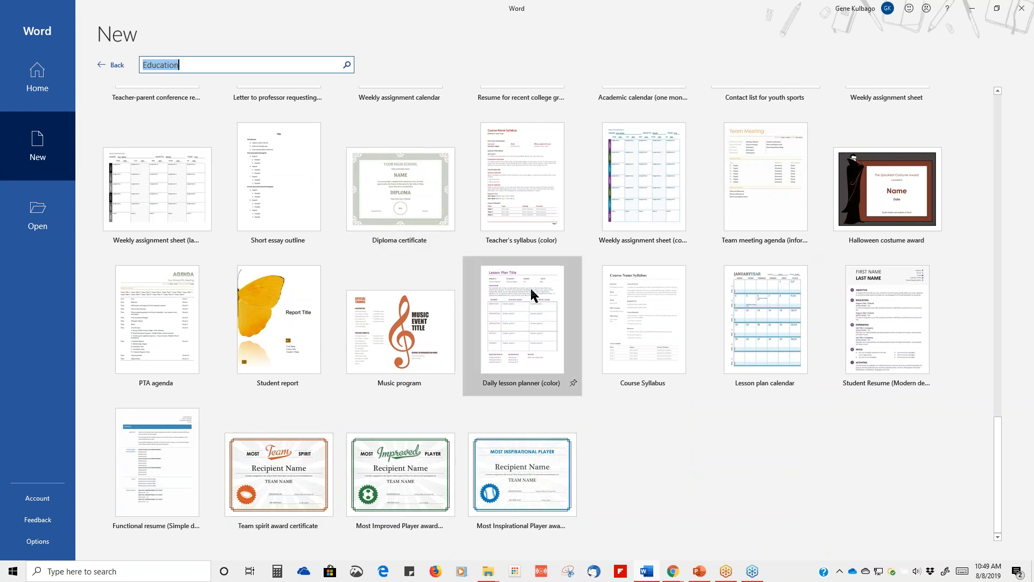
pyautogui.scroll(5, 531, 289)
pyautogui.scroll(10, 530, 288)
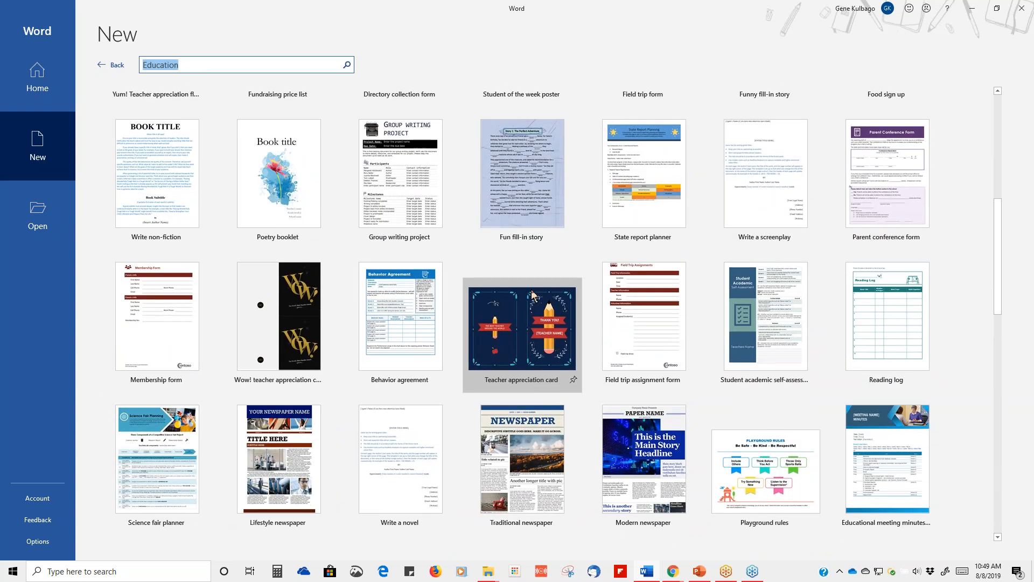
pyautogui.scroll(8, 532, 294)
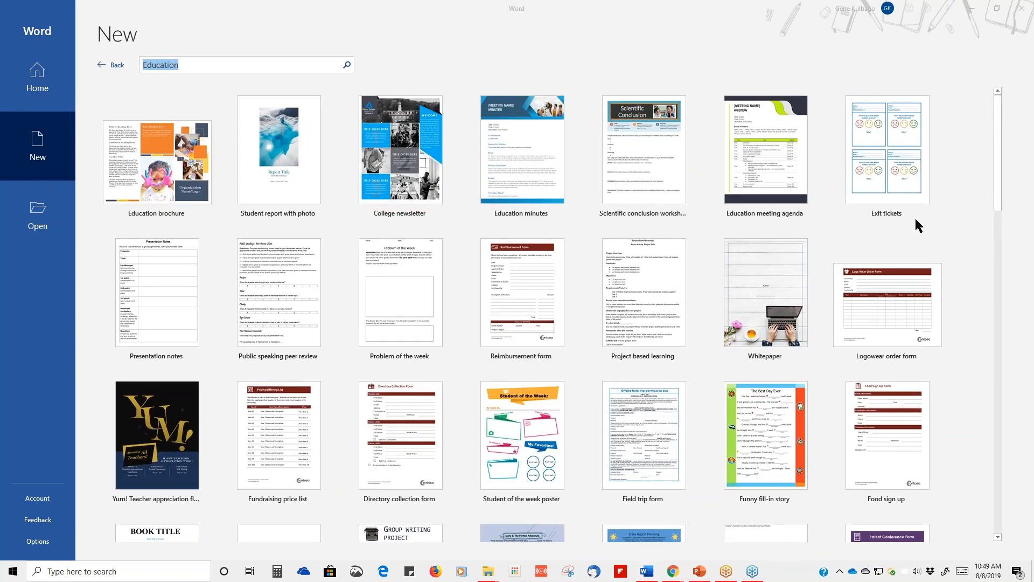
pyautogui.click(876, 177)
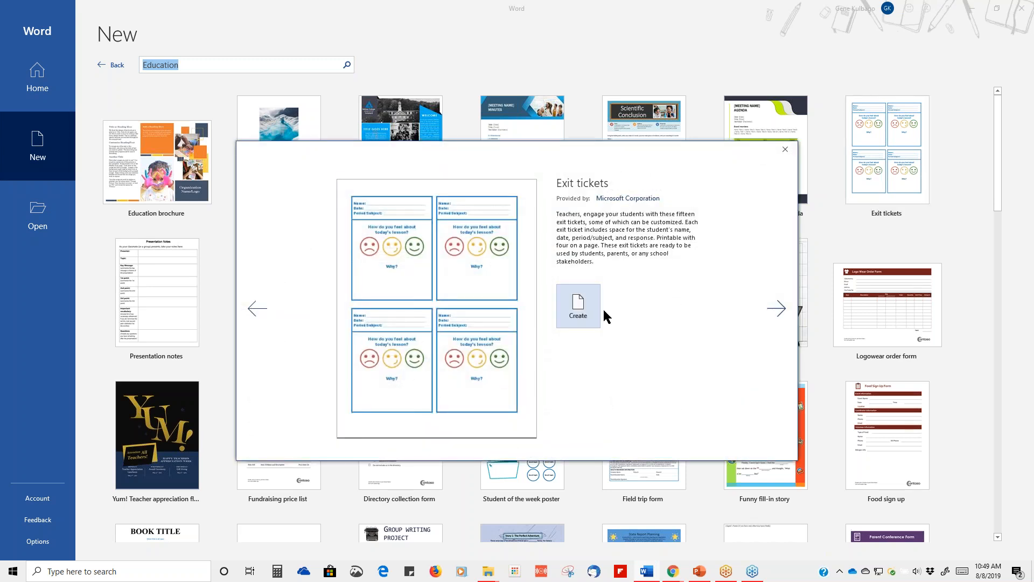
pyautogui.click(577, 308)
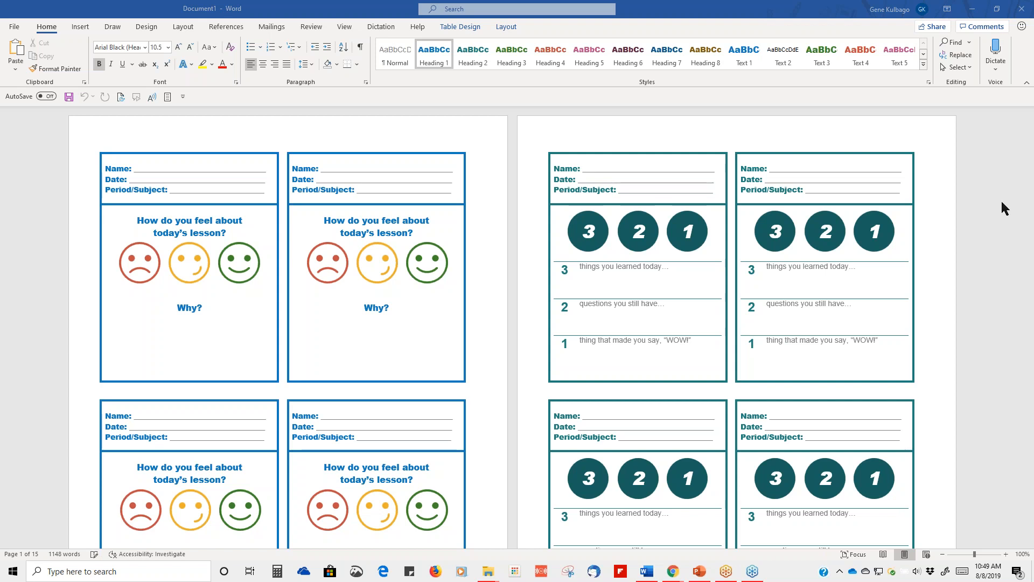
# - Examine the different exit ticket designs on all pages of the new document, ending back at its first page
pyautogui.scroll(-9, 1002, 199)
pyautogui.scroll(9, 1013, 202)
pyautogui.scroll(-10, 661, 347)
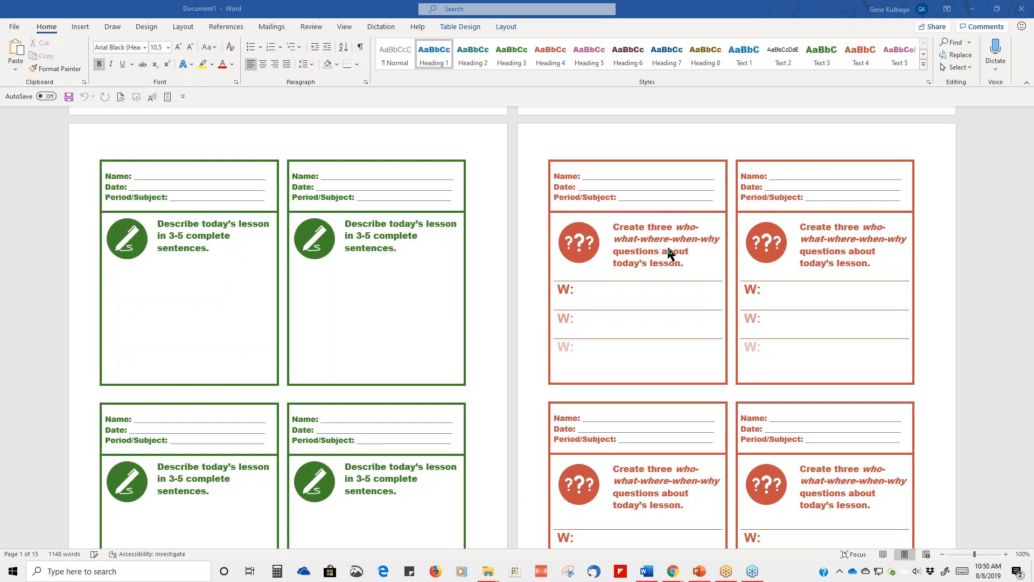
pyautogui.scroll(-15, 668, 251)
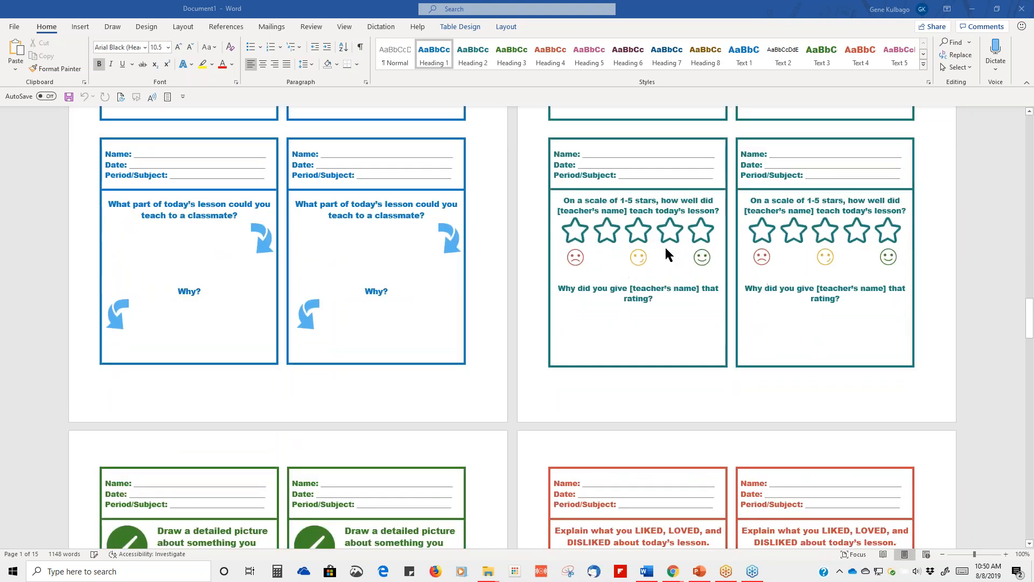
pyautogui.scroll(-20, 661, 250)
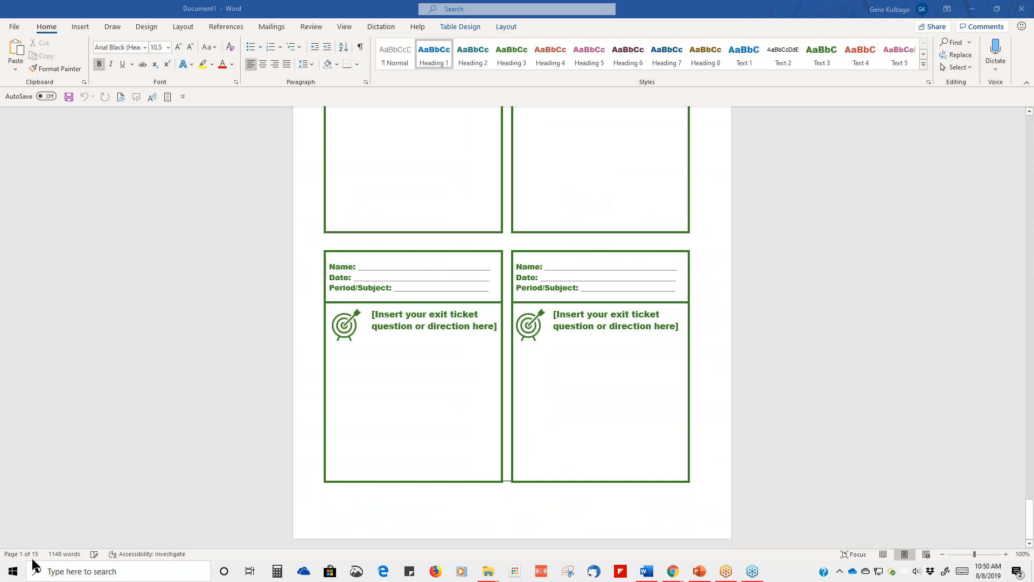
pyautogui.scroll(15, 331, 455)
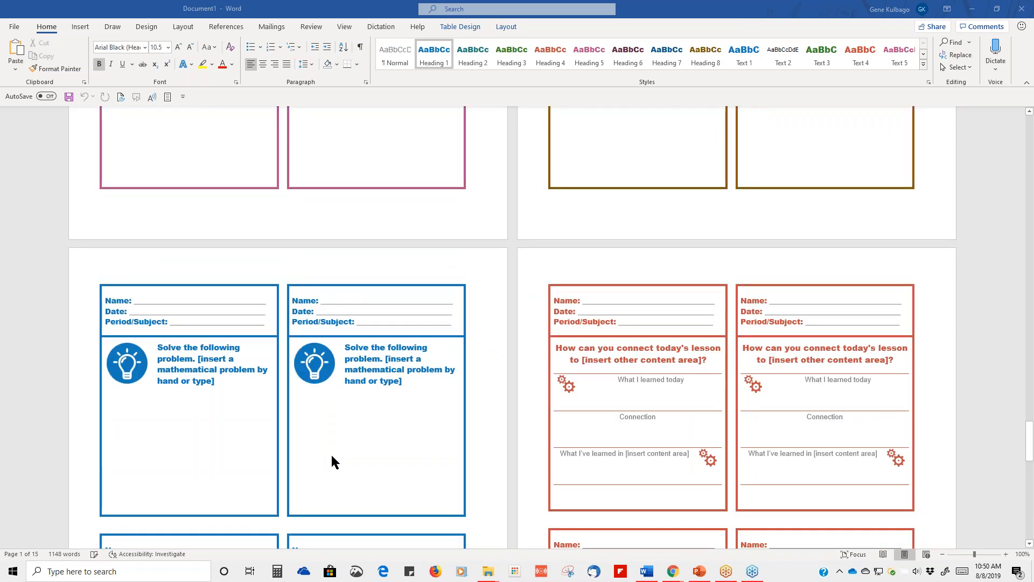
pyautogui.scroll(15, 331, 454)
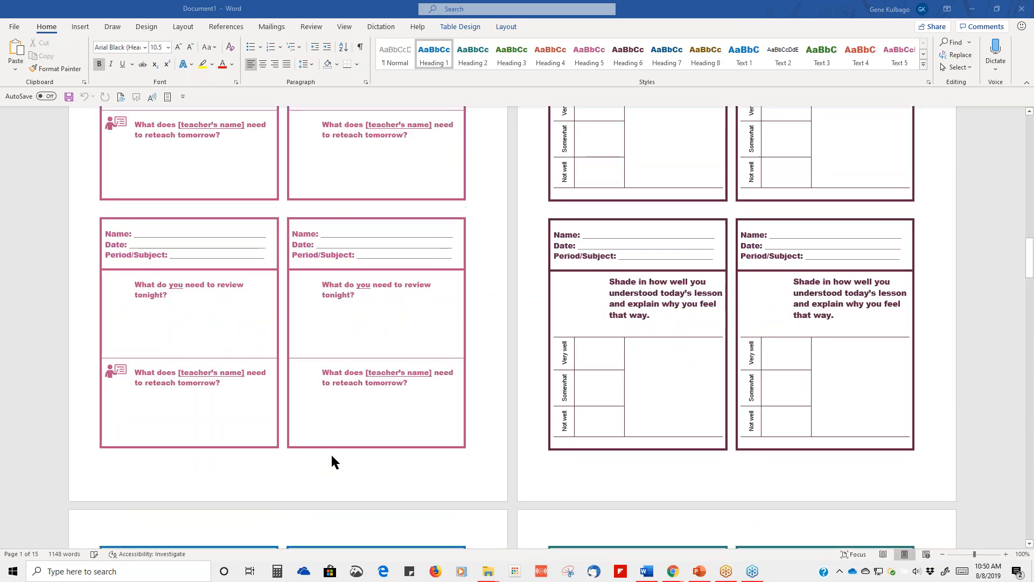
pyautogui.scroll(10, 332, 456)
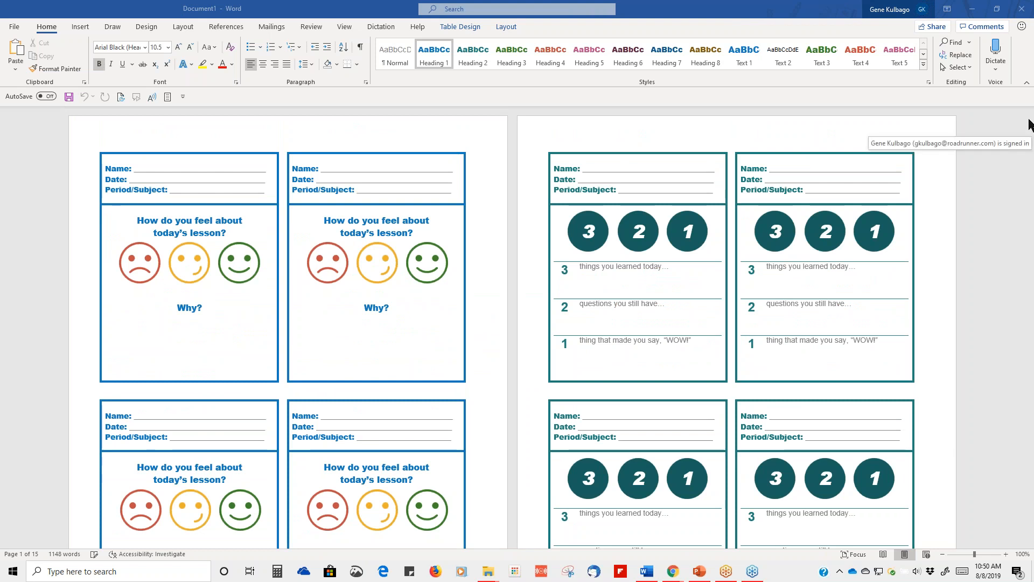
# - List the Education templates again while keeping the exit tickets document open
pyautogui.click(16, 30)
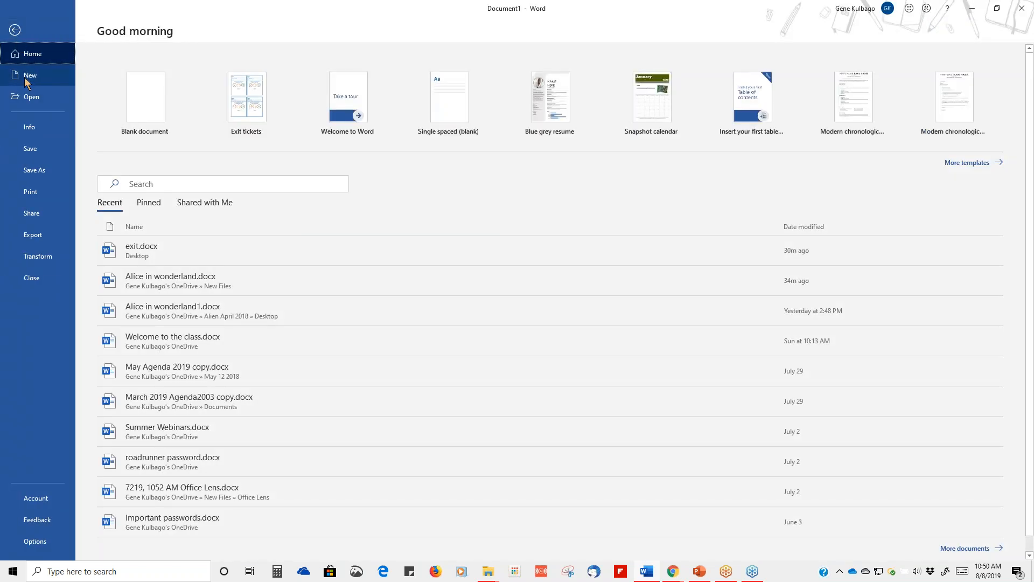
pyautogui.click(967, 163)
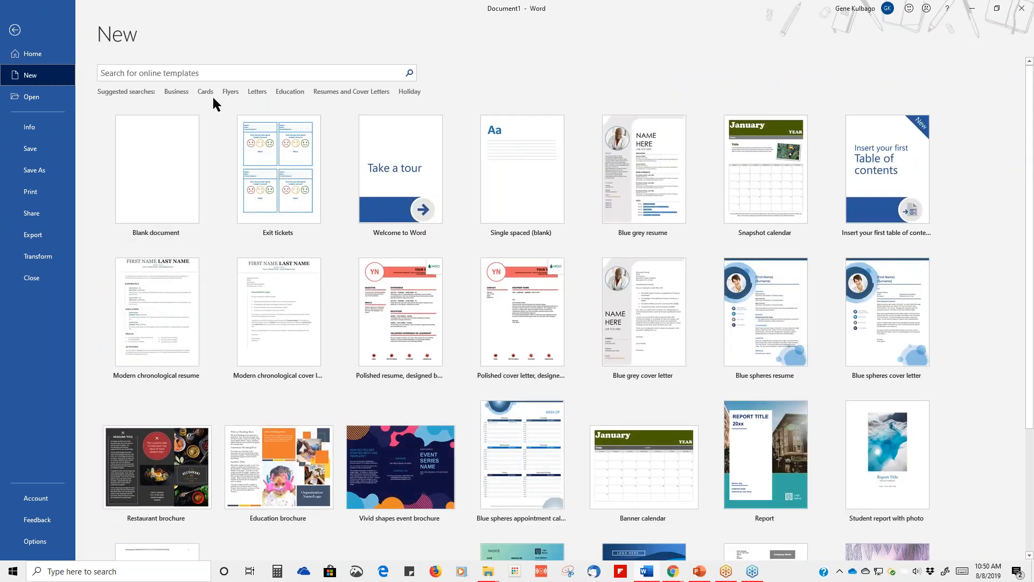
pyautogui.click(285, 91)
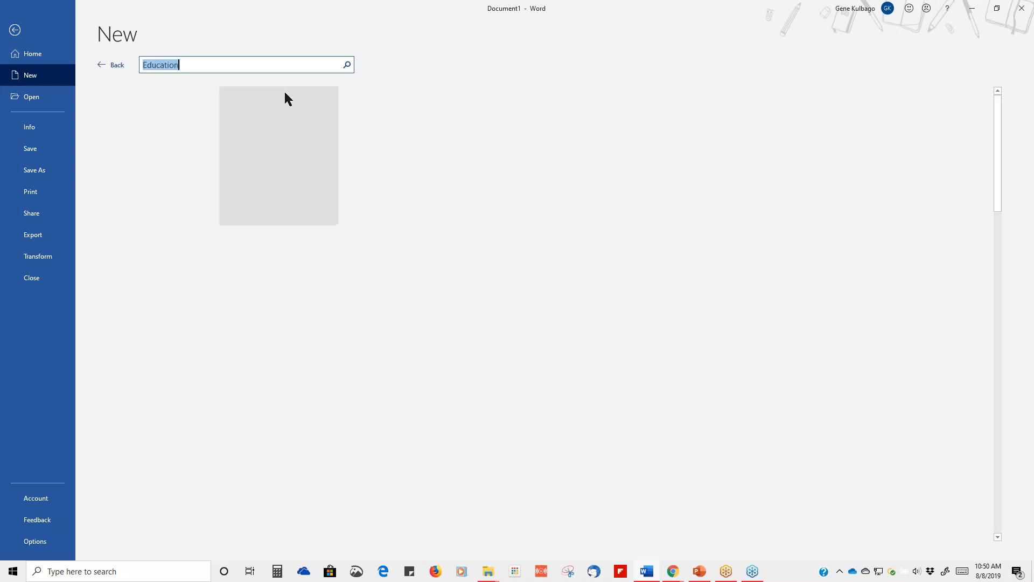
# - Look through the Education templates and create a document from the Student report with photo template
pyautogui.scroll(-10, 467, 231)
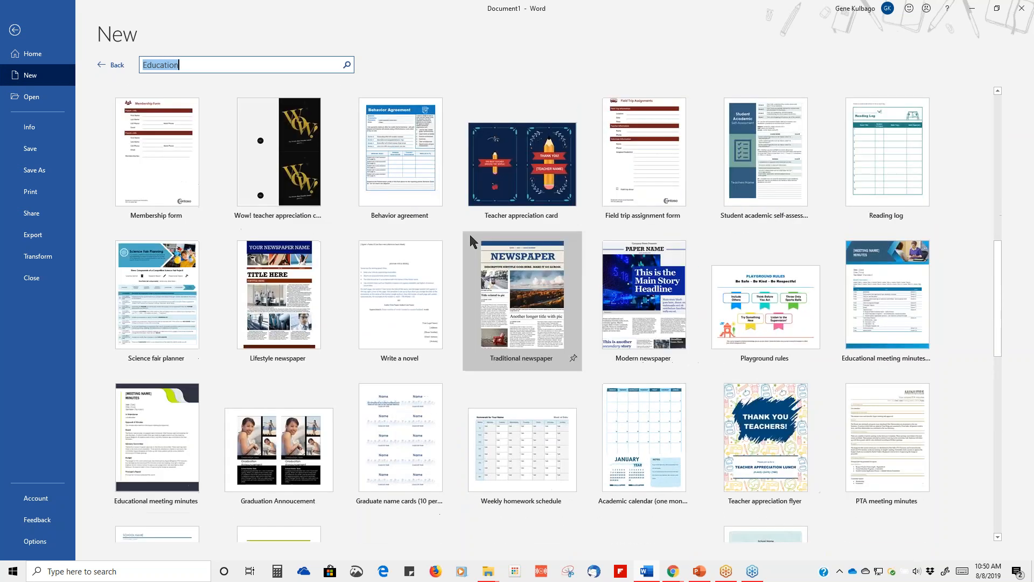
pyautogui.scroll(-8, 470, 236)
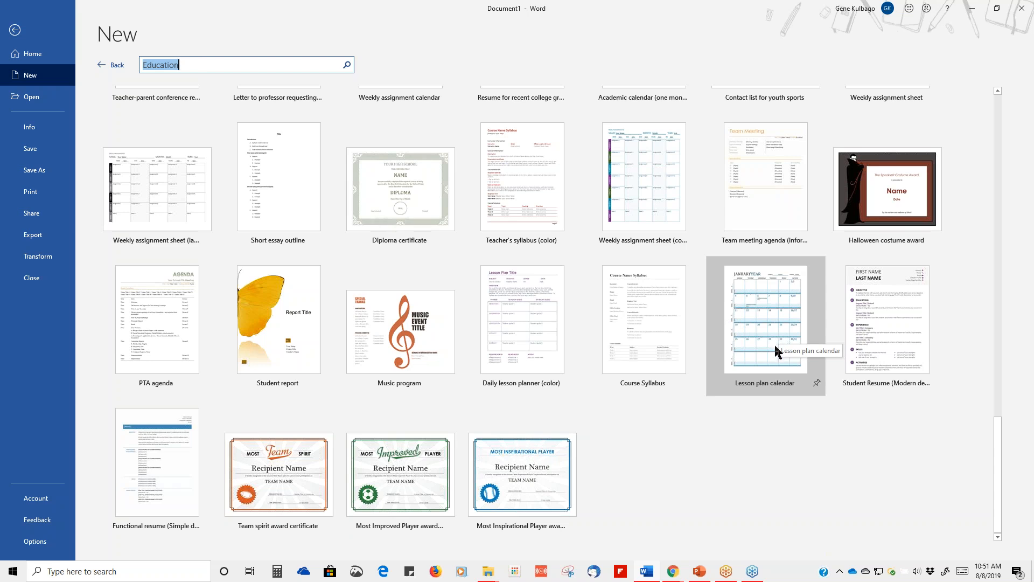
pyautogui.scroll(10, 774, 343)
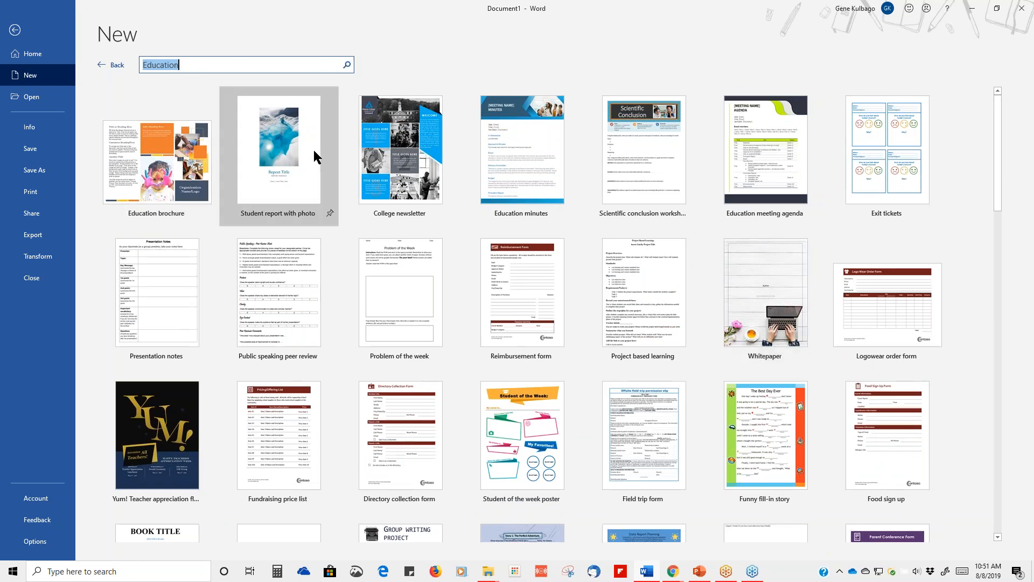
pyautogui.click(286, 146)
pyautogui.click(286, 147)
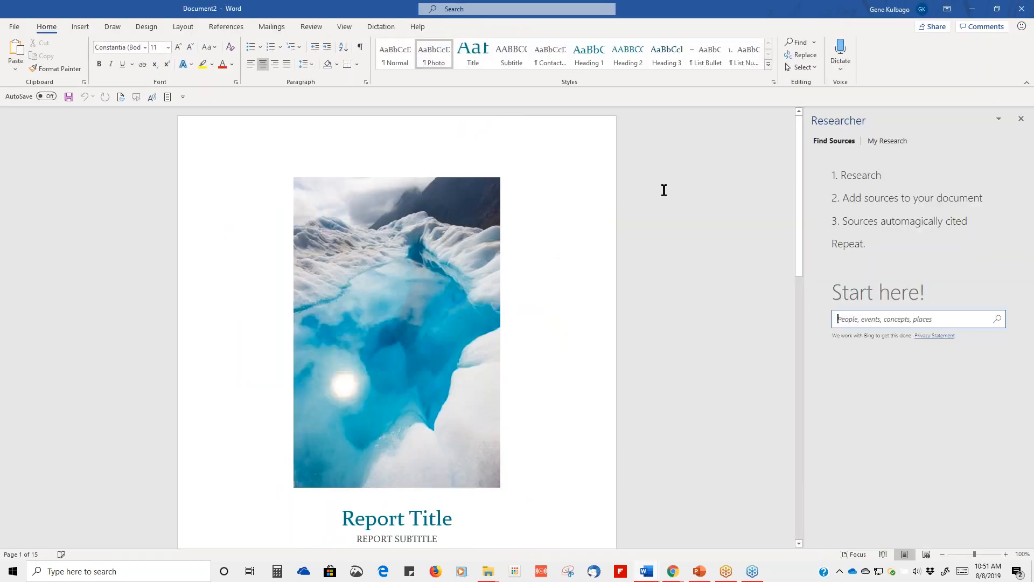
# - Examine the student report's cover photo, title lines and placeholder text on its second page
pyautogui.scroll(-8, 665, 189)
pyautogui.scroll(-12, 664, 190)
pyautogui.scroll(20, 664, 190)
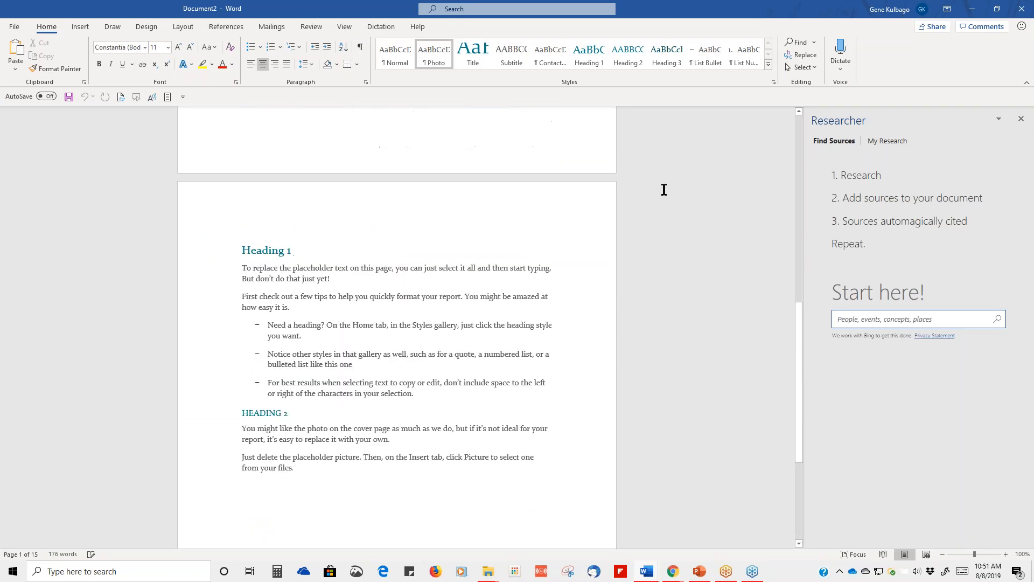
pyautogui.scroll(-8, 665, 190)
pyautogui.scroll(8, 664, 190)
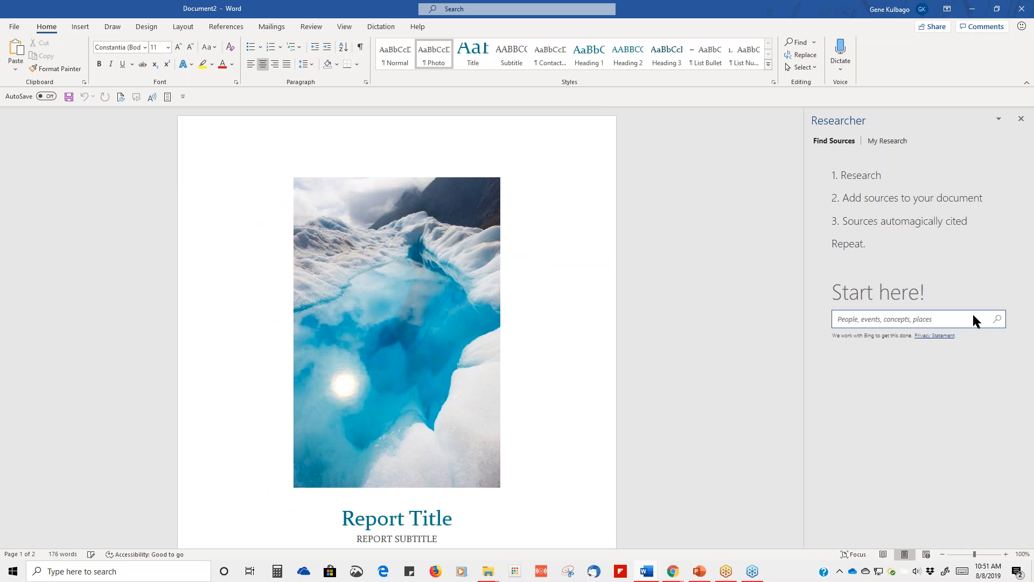
pyautogui.scroll(-2, 781, 259)
pyautogui.scroll(2, 781, 258)
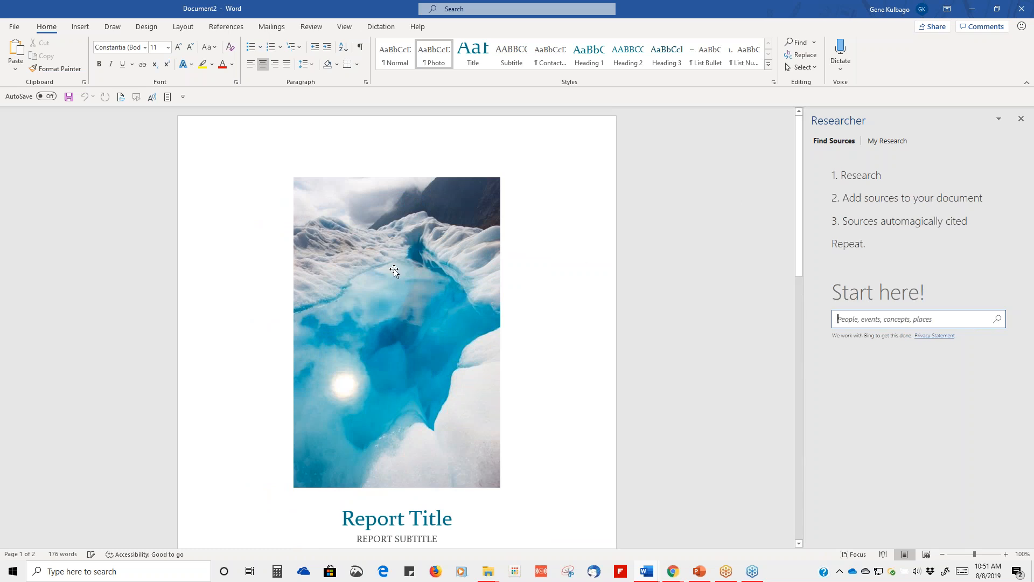
pyautogui.scroll(-5, 570, 264)
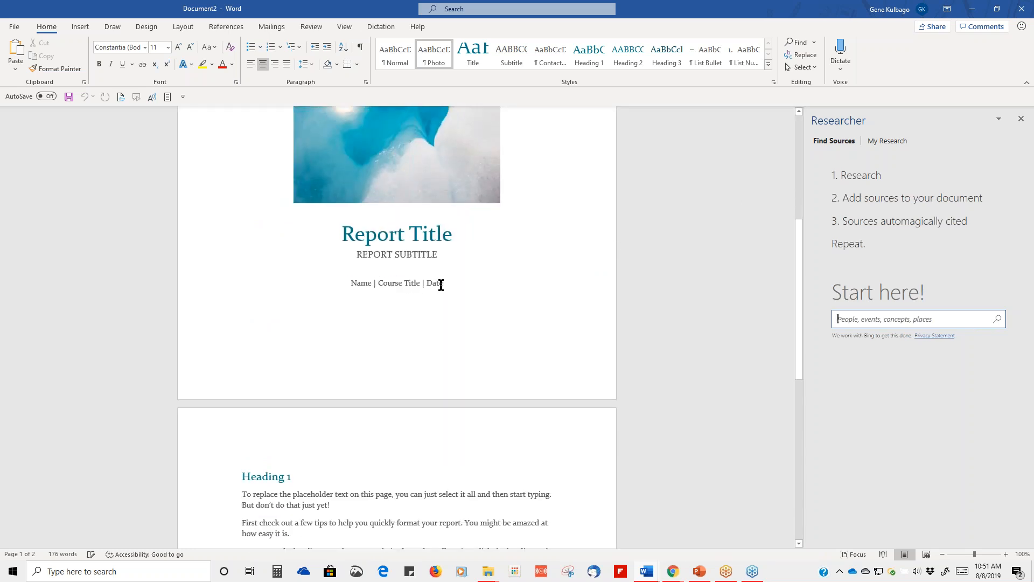
pyautogui.scroll(-5, 388, 414)
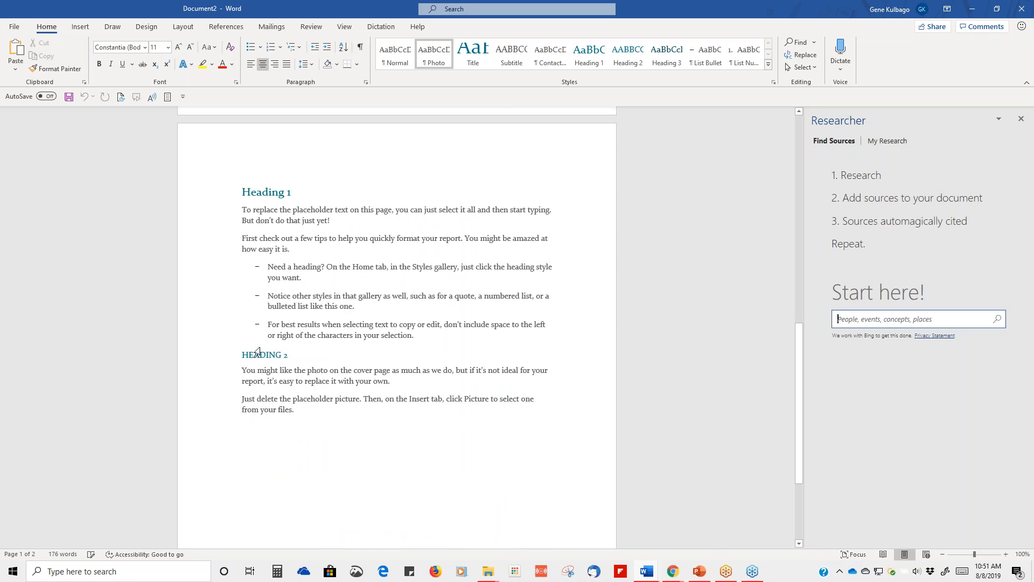
pyautogui.scroll(10, 632, 272)
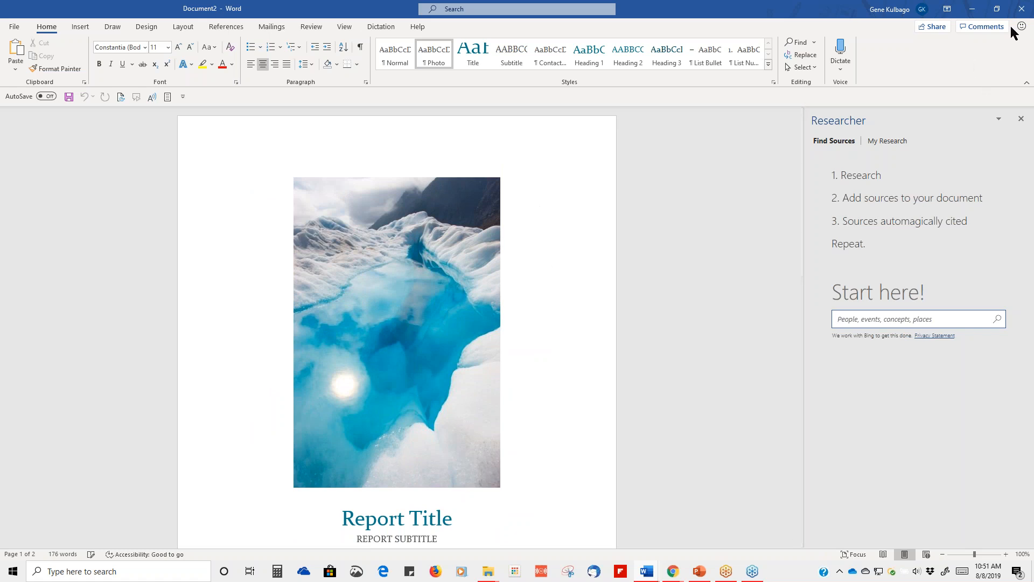
# - Close the student report and the exit tickets document without saving either one
pyautogui.click(1023, 12)
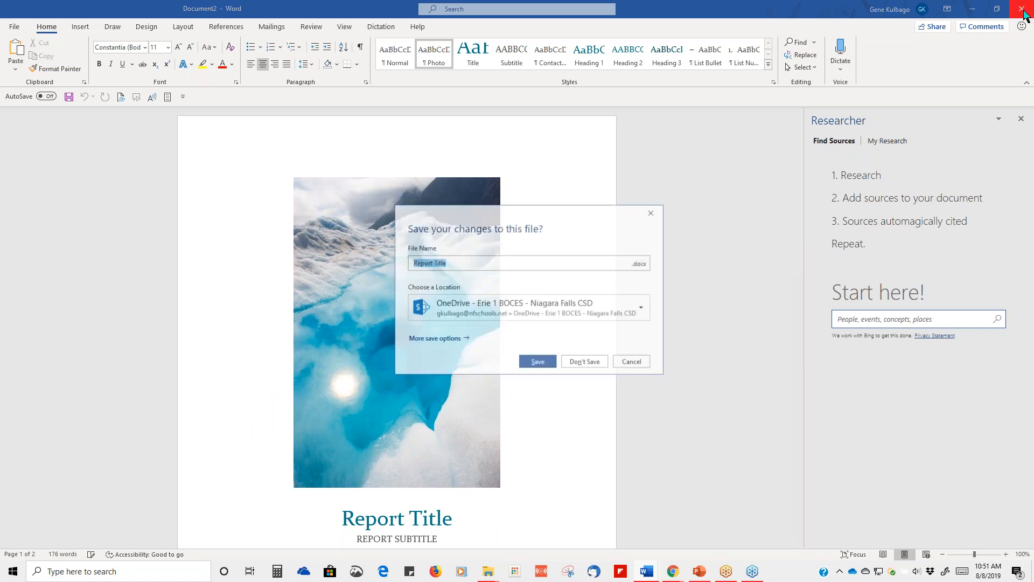
pyautogui.click(583, 362)
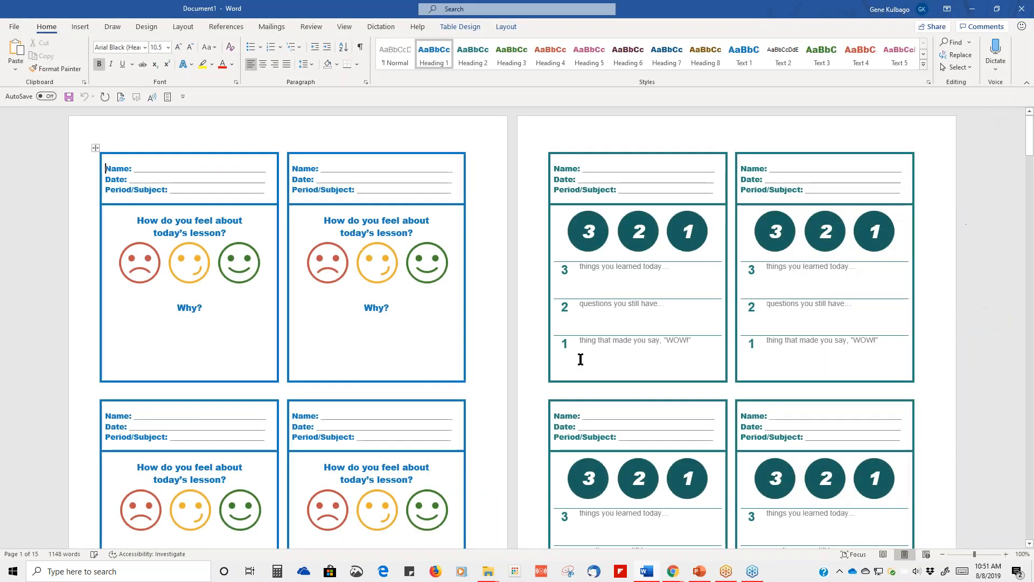
pyautogui.click(1022, 9)
pyautogui.click(585, 362)
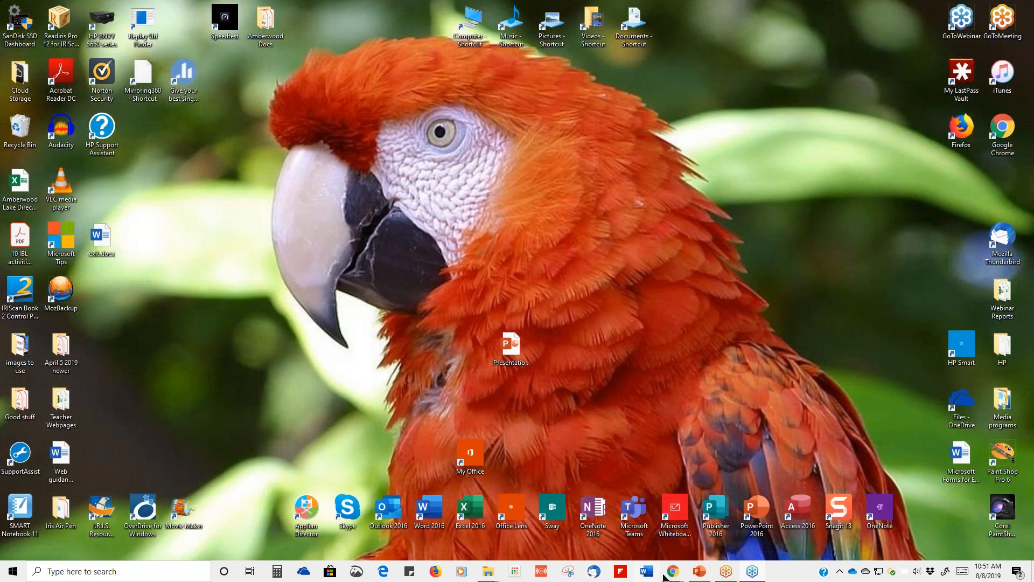
# - Start Word again and create a new blank document
pyautogui.click(646, 572)
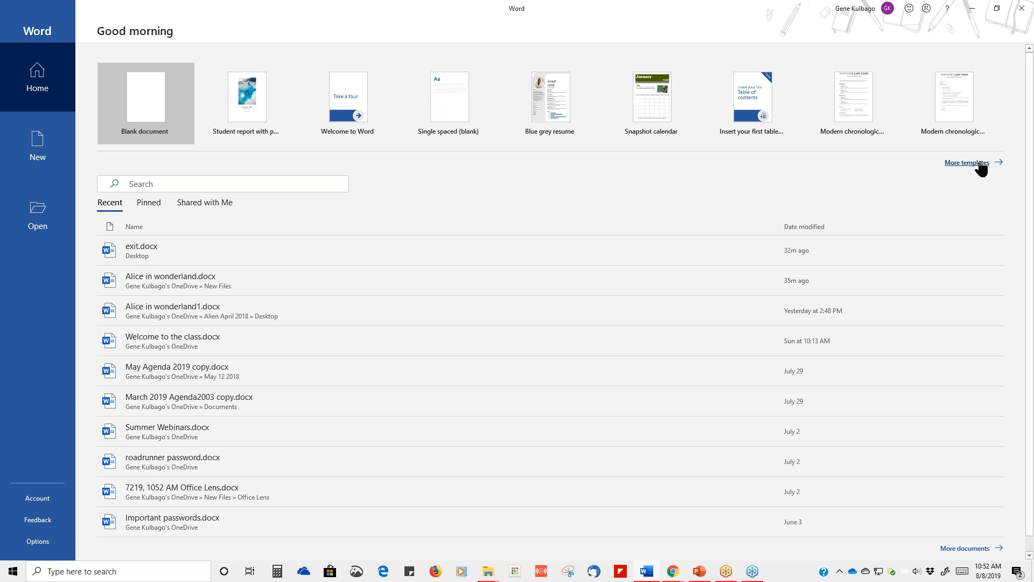
pyautogui.click(147, 108)
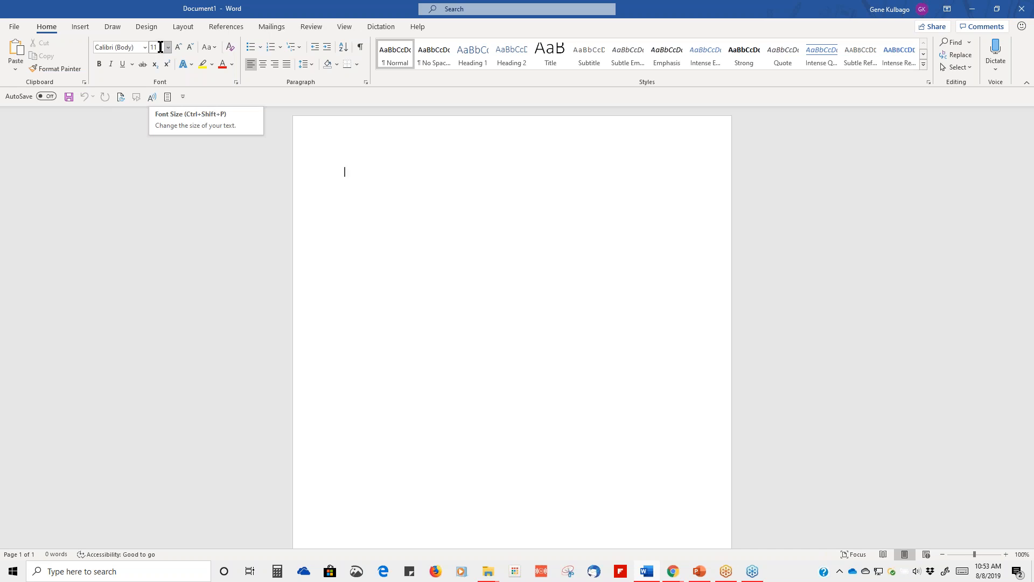
# - Set the default font to Times New Roman, 12 pt, for all documents based on the Normal.dotm template
pyautogui.click(236, 85)
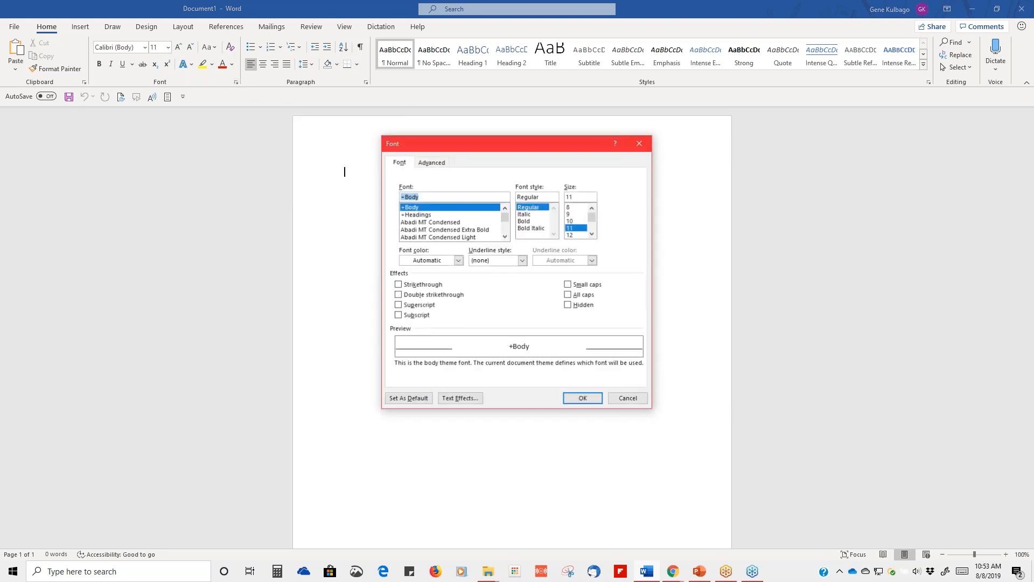
pyautogui.moveTo(472, 143); pyautogui.dragTo(465, 94)
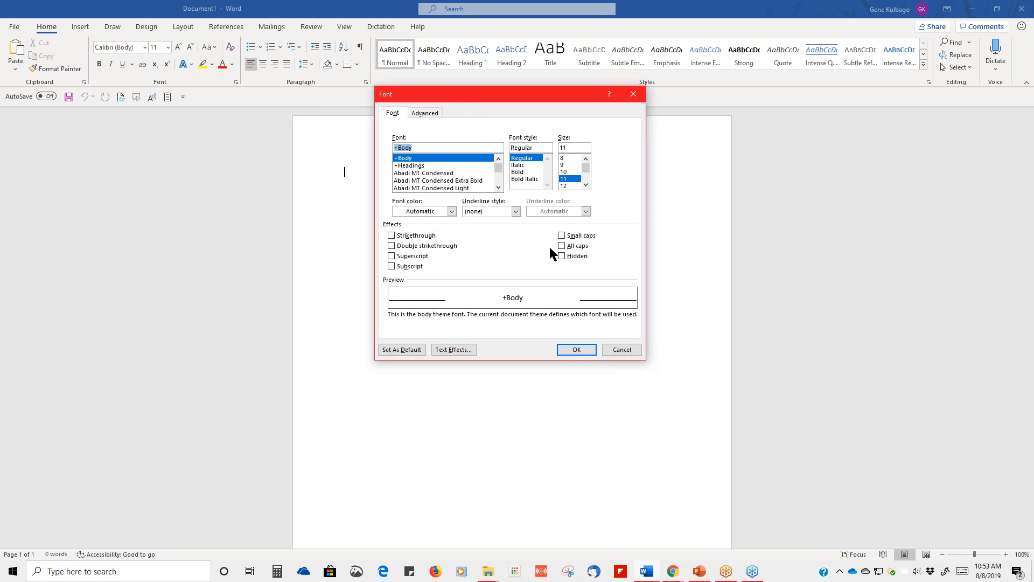
pyautogui.moveTo(498, 168)
pyautogui.mouseDown()
pyautogui.moveTo(497, 184)
pyautogui.moveTo(498, 162)
pyautogui.mouseUp()
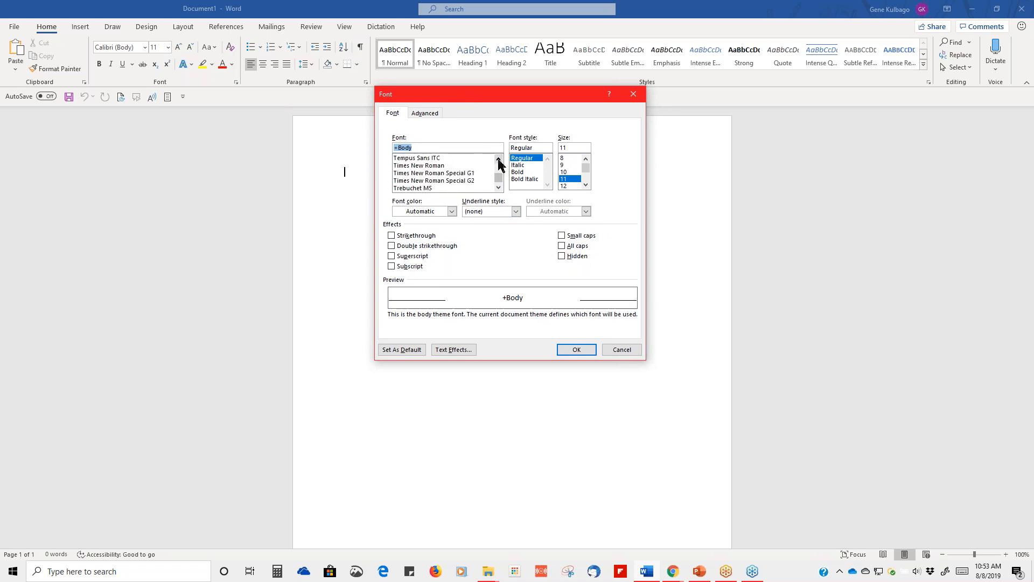
pyautogui.click(456, 166)
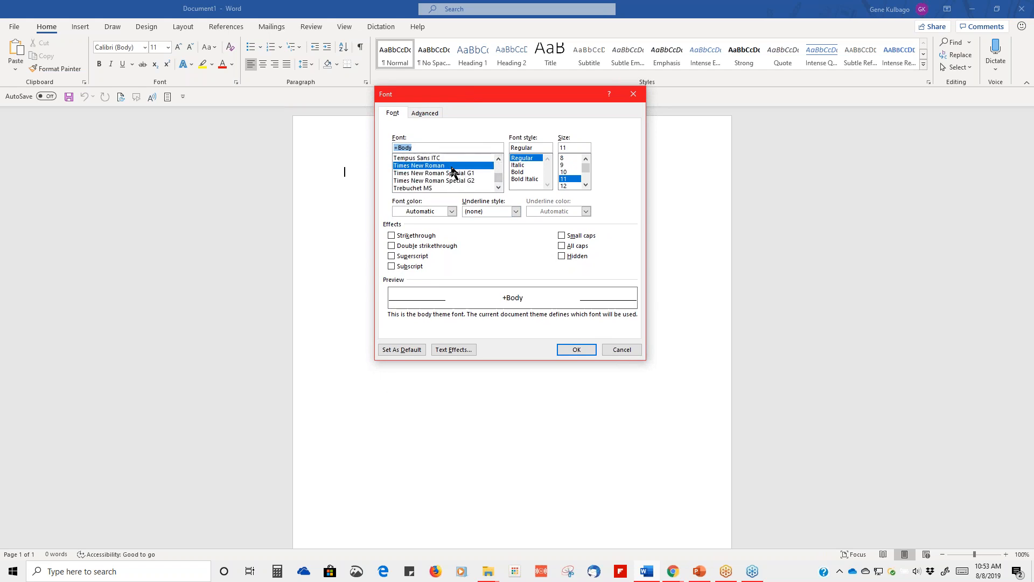
pyautogui.click(566, 185)
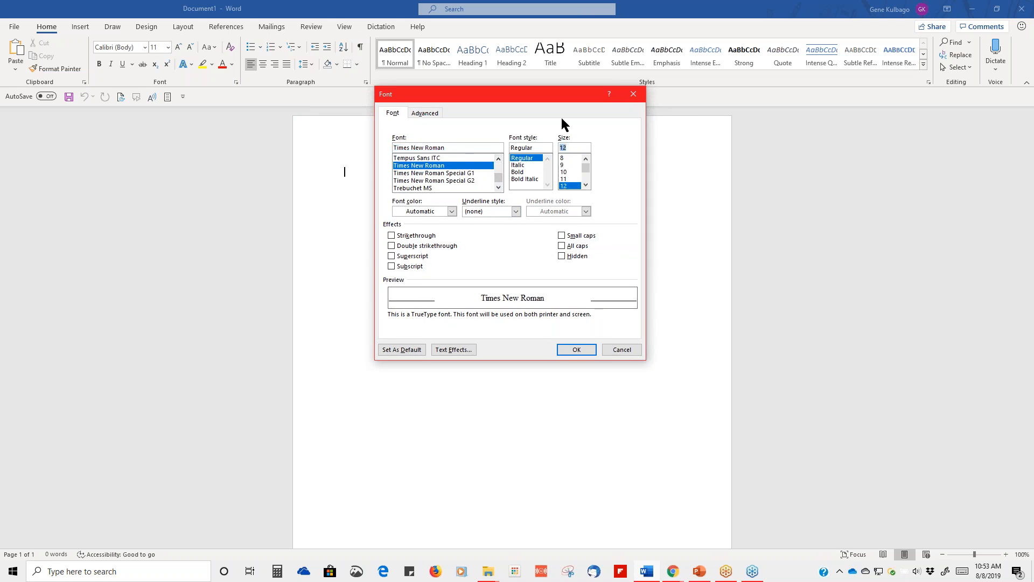
pyautogui.click(408, 351)
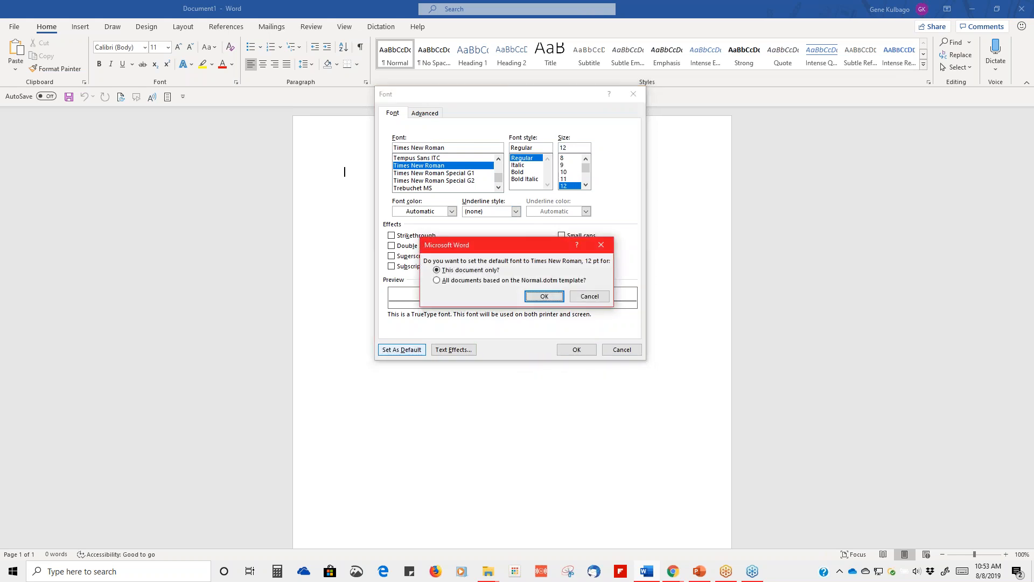
pyautogui.click(437, 281)
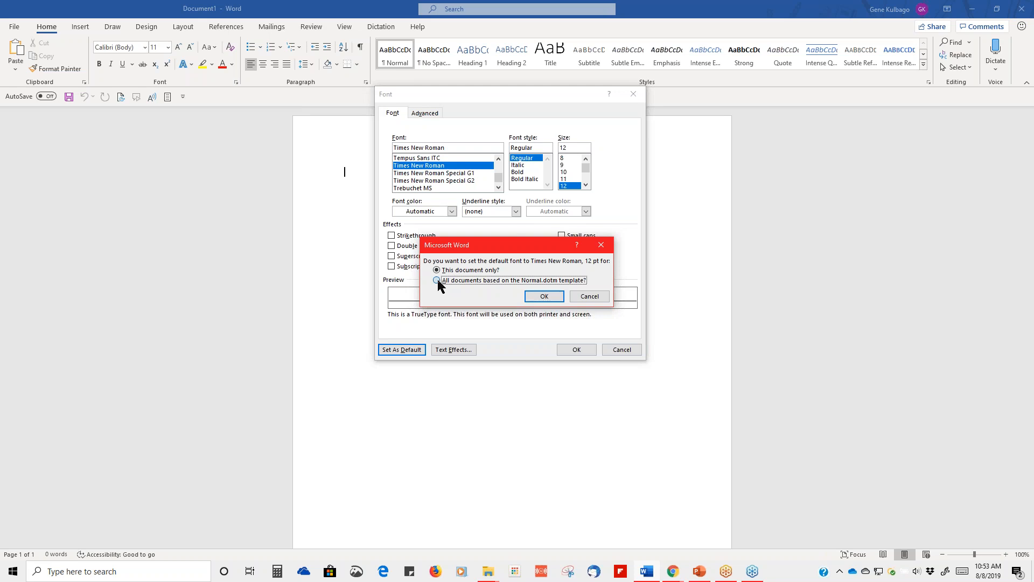
pyautogui.click(555, 297)
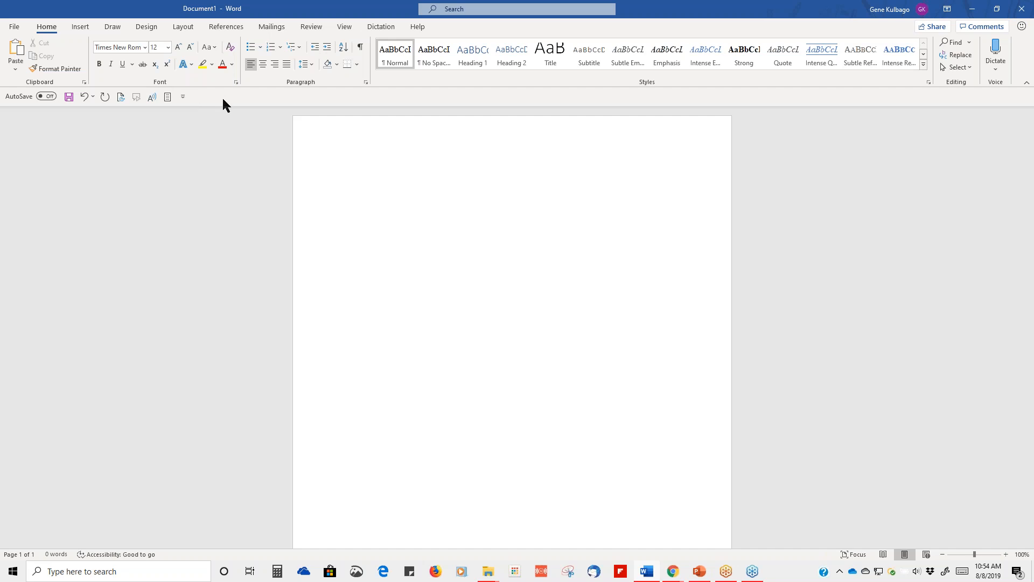
# - Move the Quick Access Toolbar above the ribbon and return it below the ribbon
pyautogui.click(183, 96)
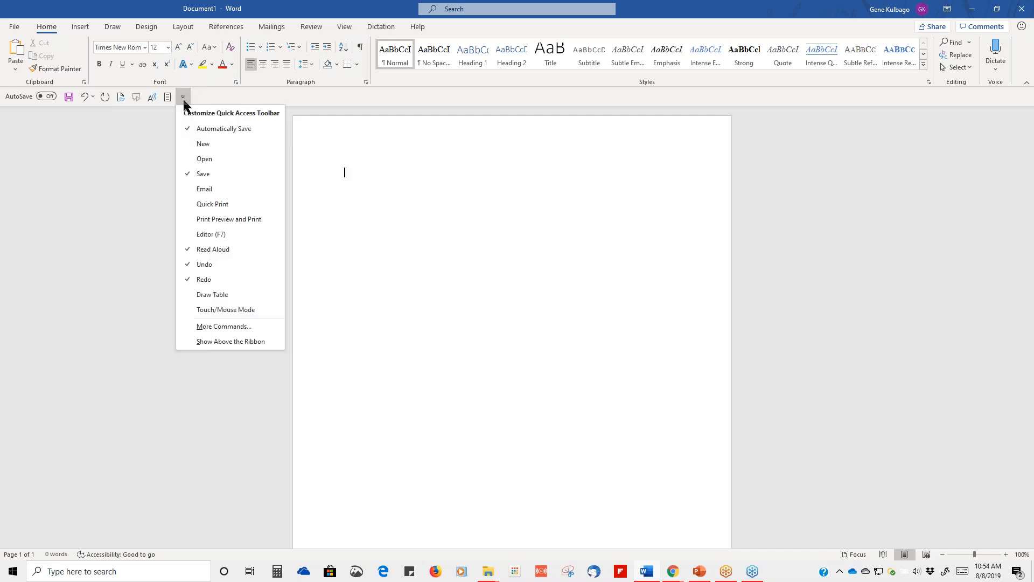
pyautogui.click(217, 341)
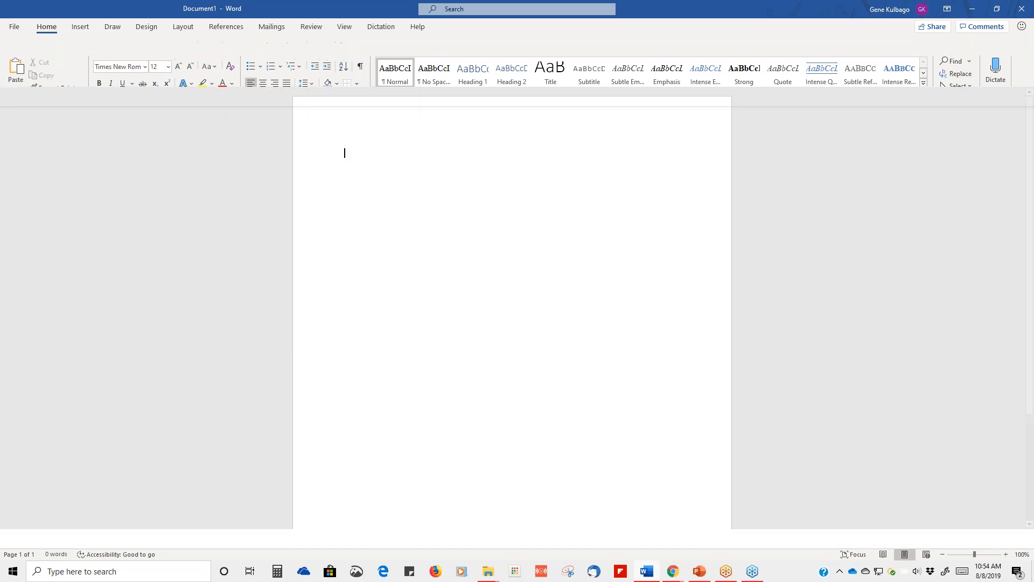
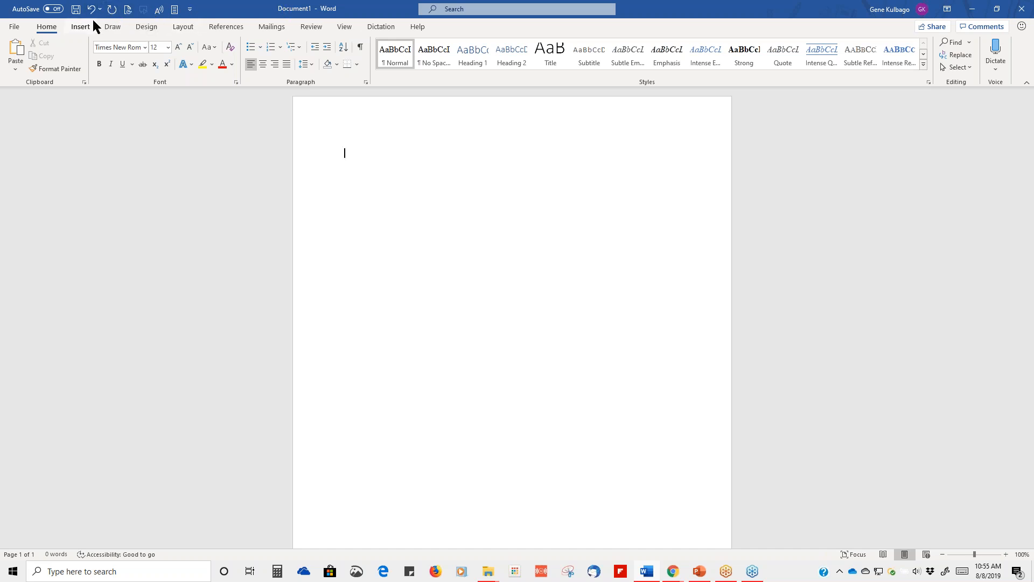
pyautogui.click(190, 9)
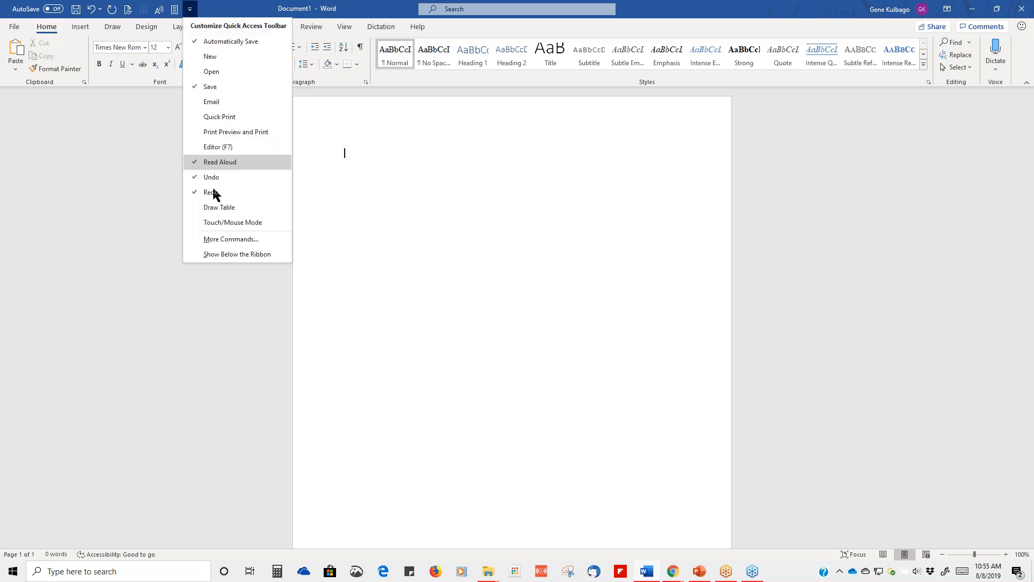
pyautogui.click(240, 255)
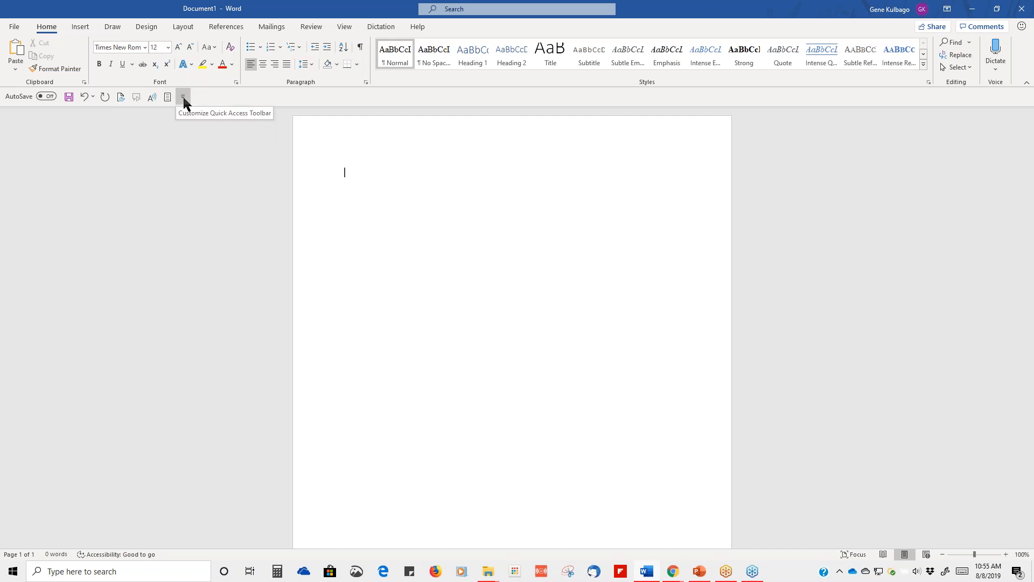
# - Open Alice in wonderland.docx and play the selected opening paragraphs with Read Aloud, ending the playback after a short sample
pyautogui.click(15, 28)
pyautogui.click(123, 285)
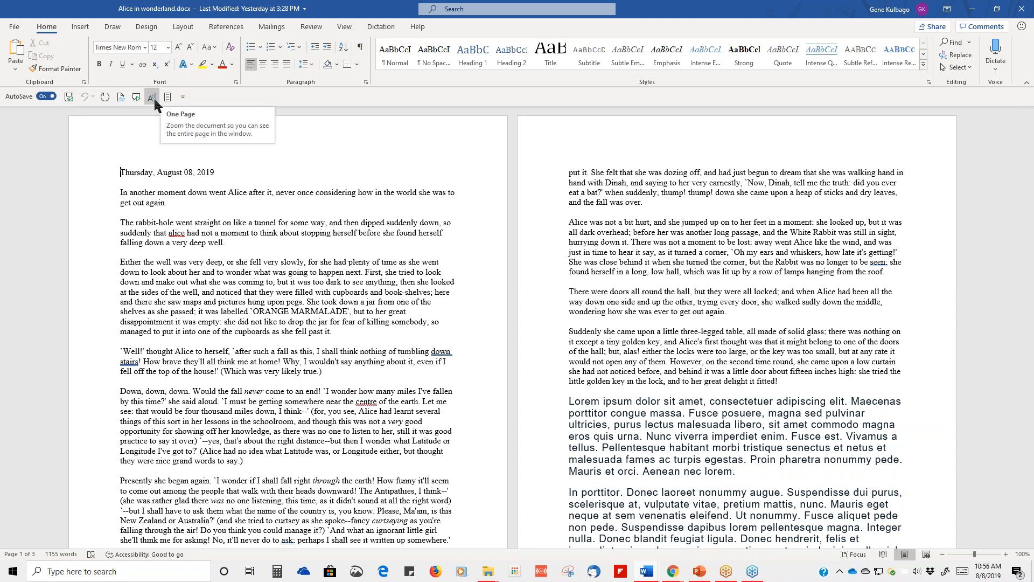
pyautogui.moveTo(120, 192); pyautogui.dragTo(438, 308)
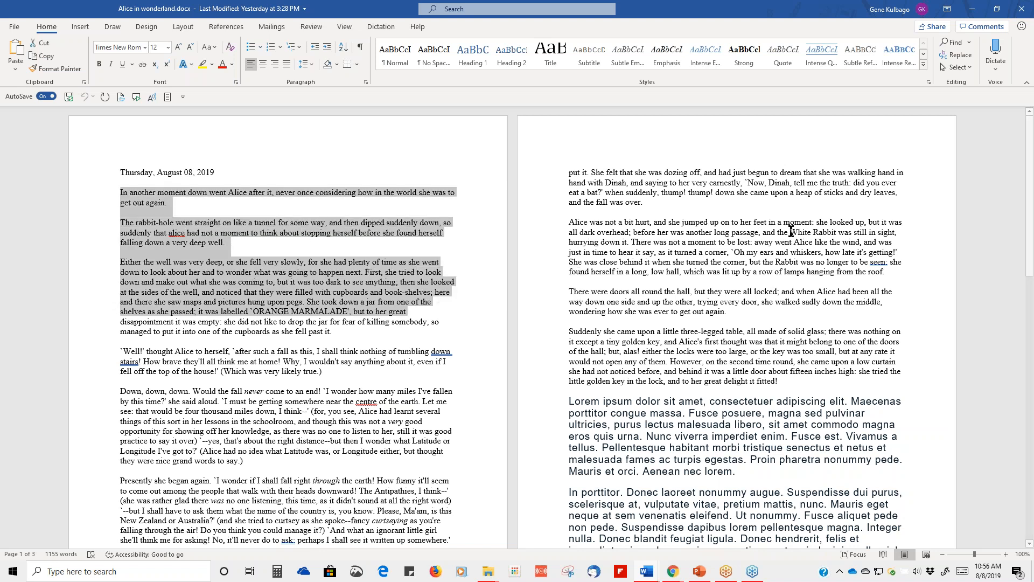
pyautogui.click(1001, 131)
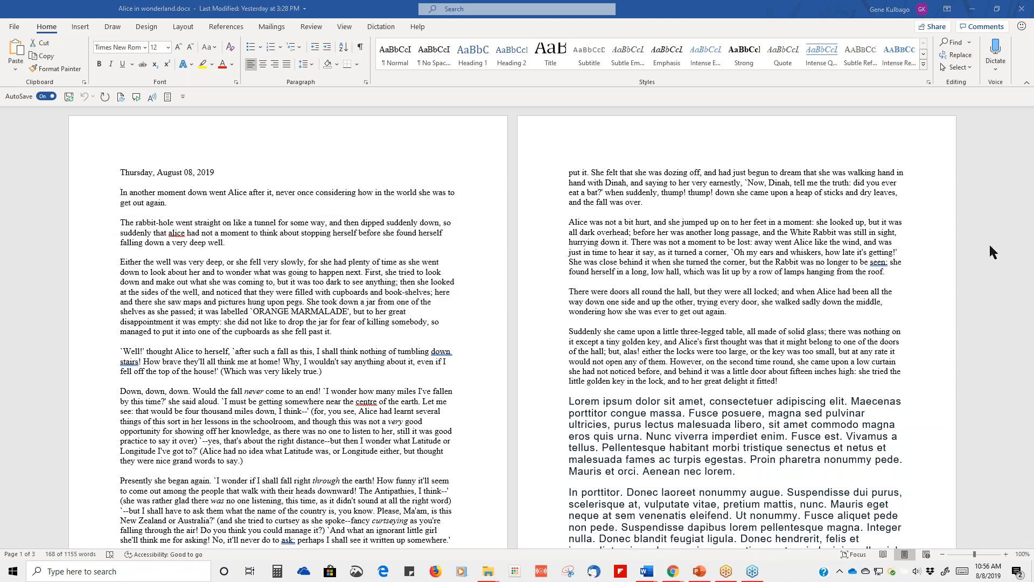
pyautogui.click(152, 98)
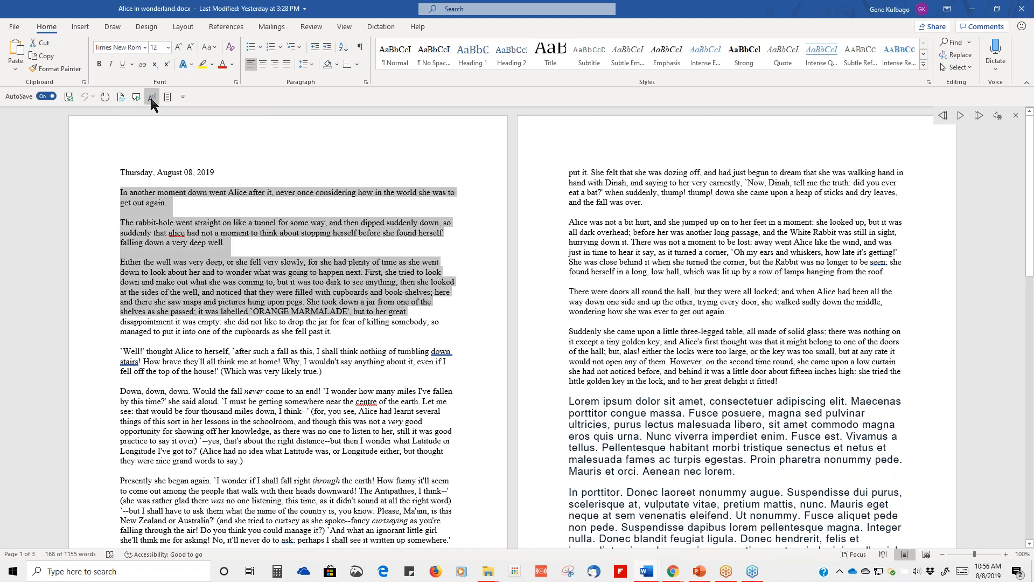
pyautogui.click(152, 98)
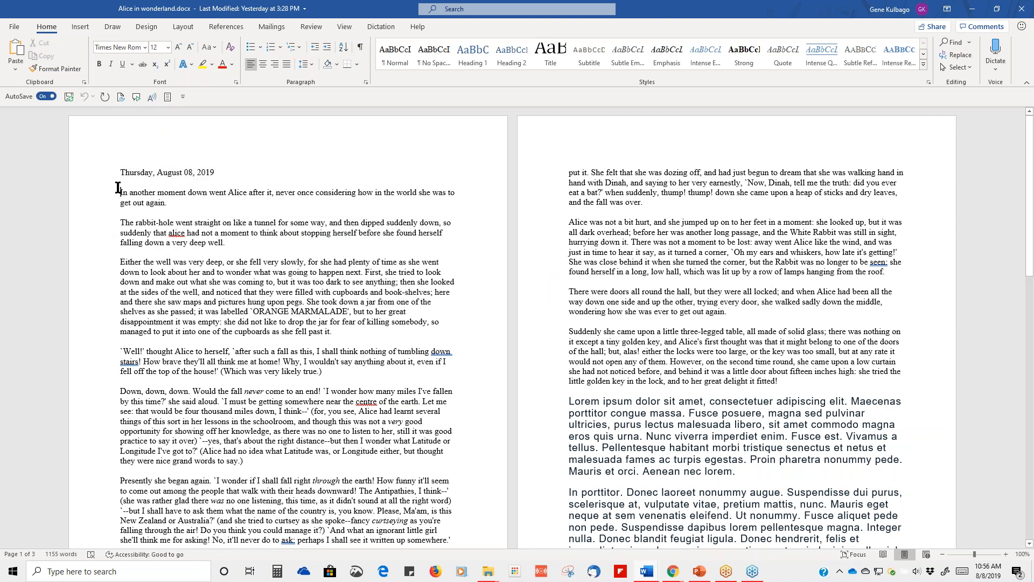
# - Have the first two story paragraphs below the date spoken with the Speak command, and clear the selection
pyautogui.moveTo(119, 193); pyautogui.dragTo(298, 252)
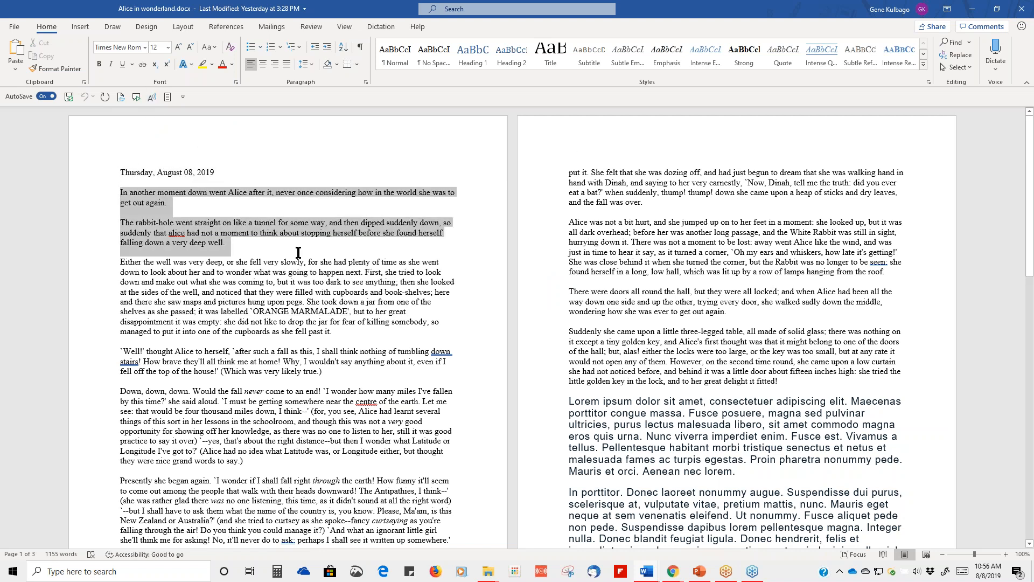
pyautogui.click(137, 102)
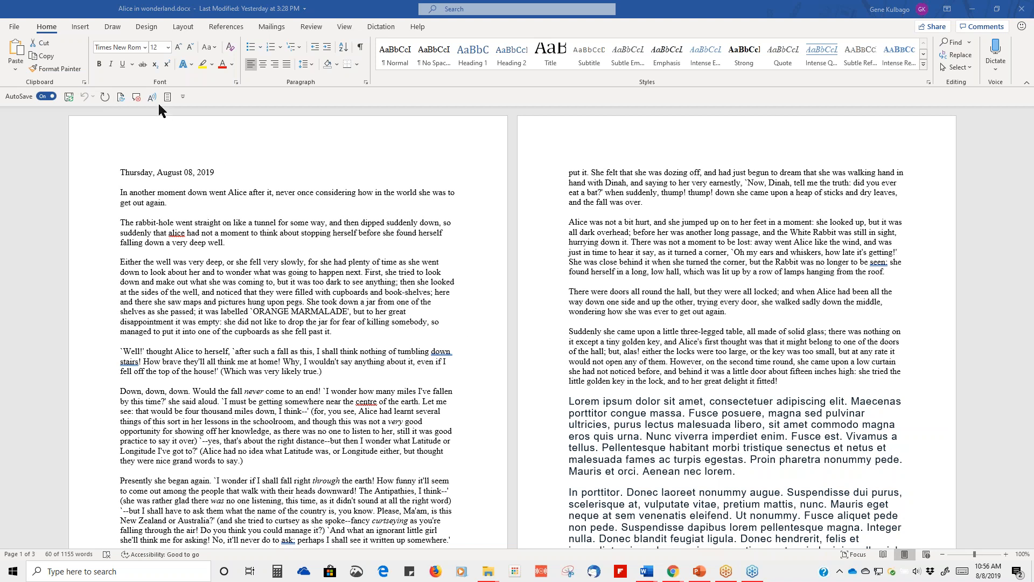
pyautogui.click(78, 94)
pyautogui.click(210, 247)
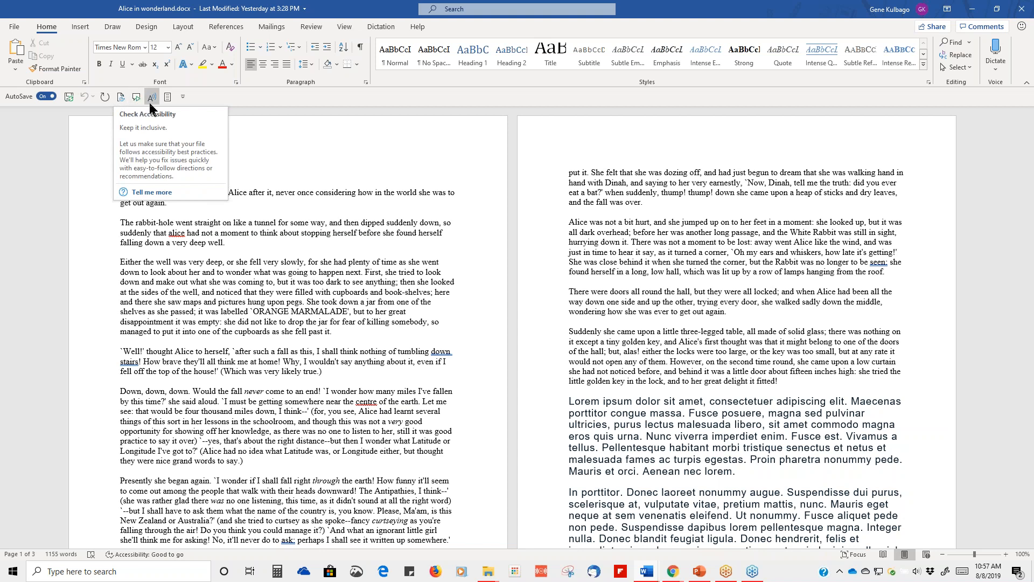
# - Add the Quick Print command to the Quick Access Toolbar
pyautogui.click(183, 97)
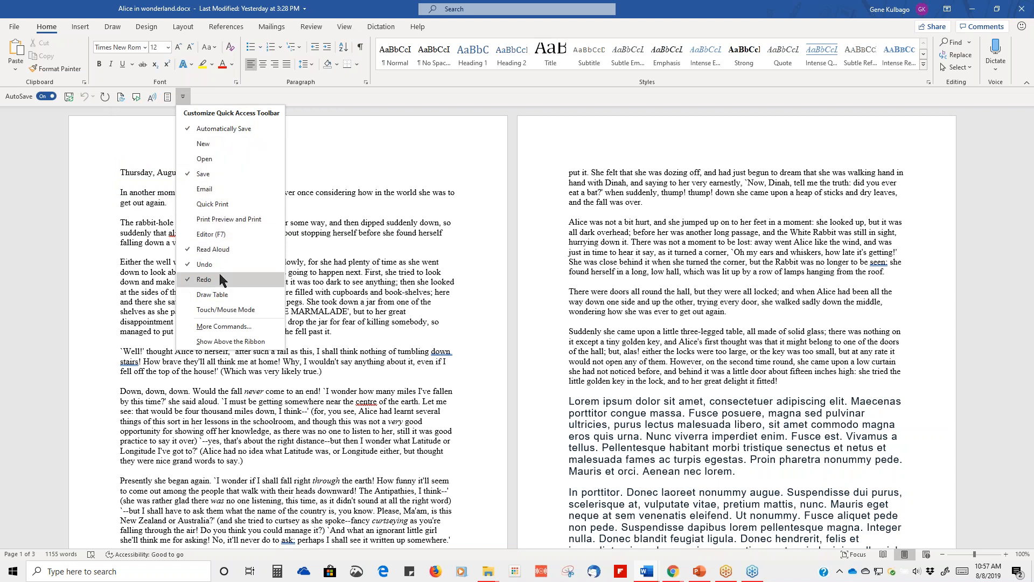
pyautogui.click(212, 204)
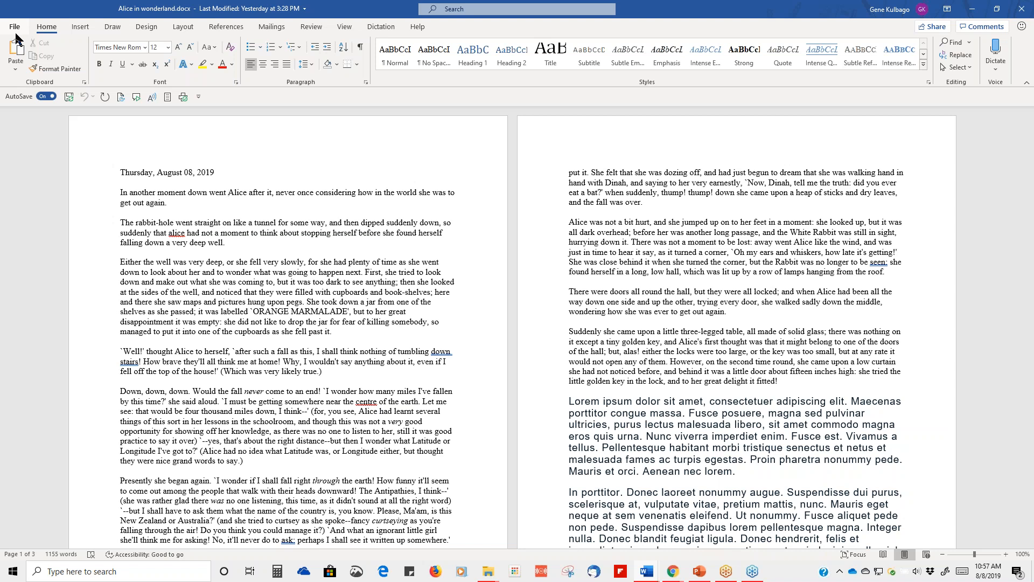
# - Examine the Popular Commands and All Commands lists available for the Quick Access Toolbar, and close the options without adding anything
pyautogui.click(198, 97)
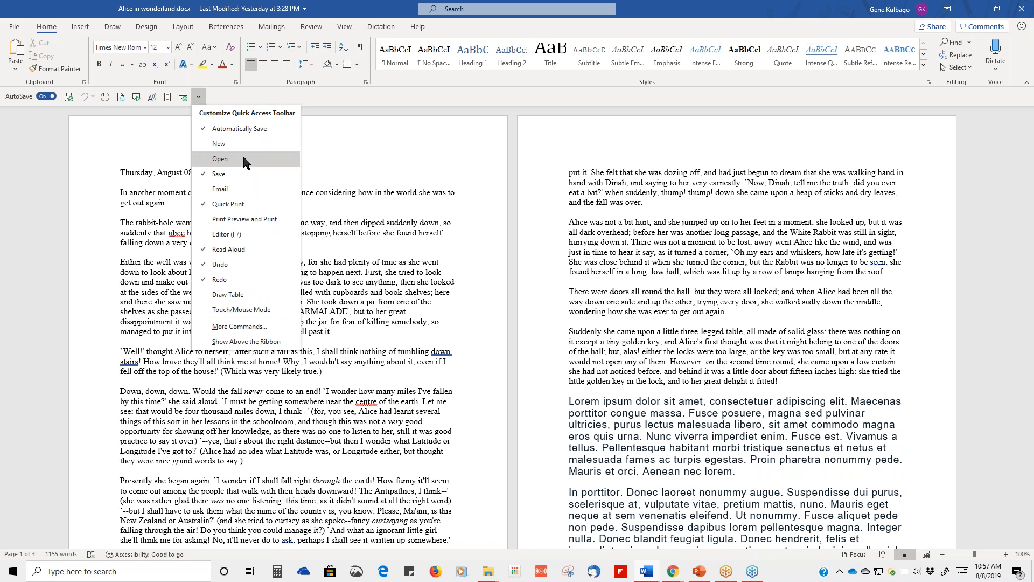
pyautogui.click(239, 327)
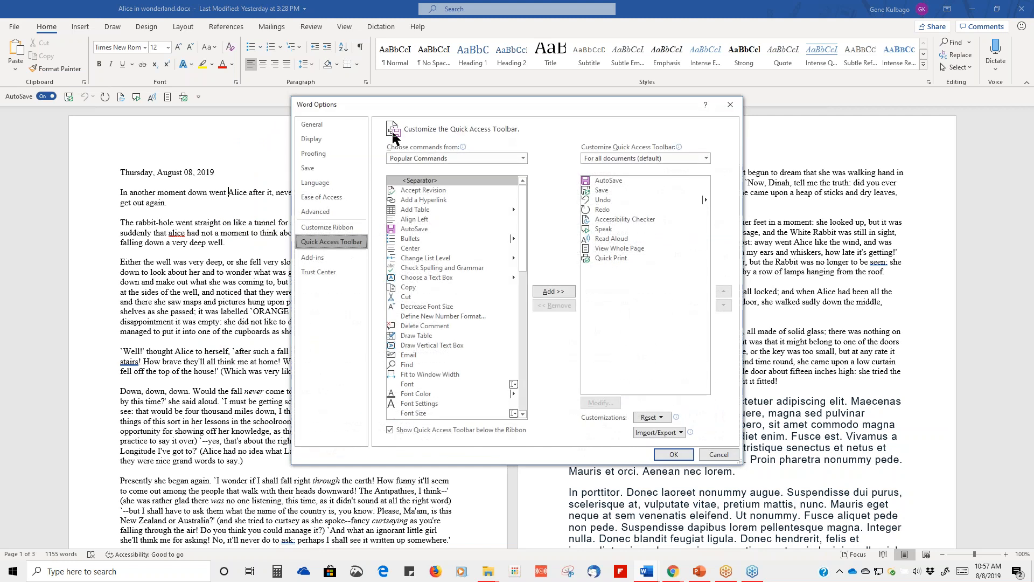
pyautogui.moveTo(506, 102); pyautogui.dragTo(510, 16)
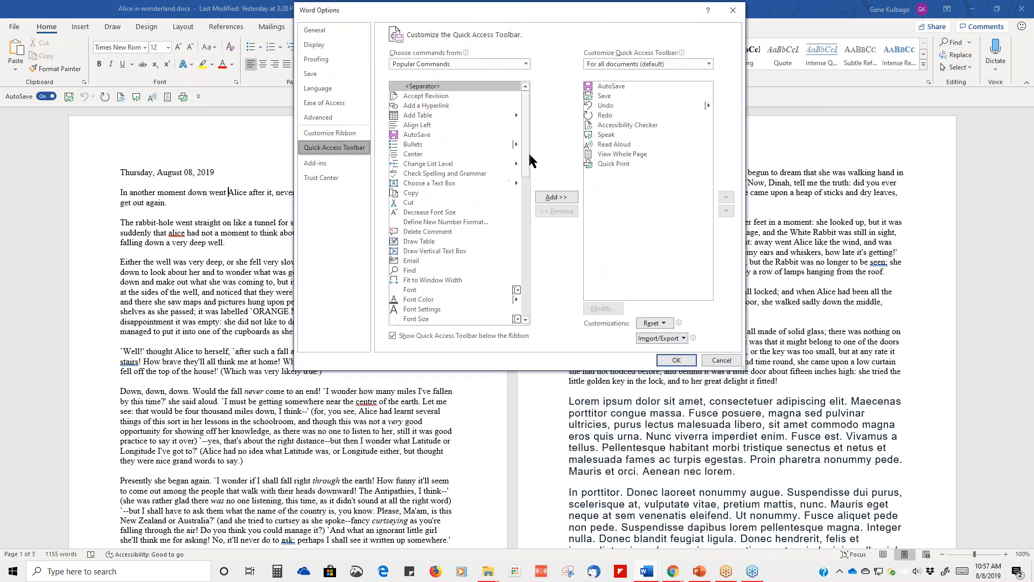
pyautogui.moveTo(528, 121); pyautogui.dragTo(541, 263)
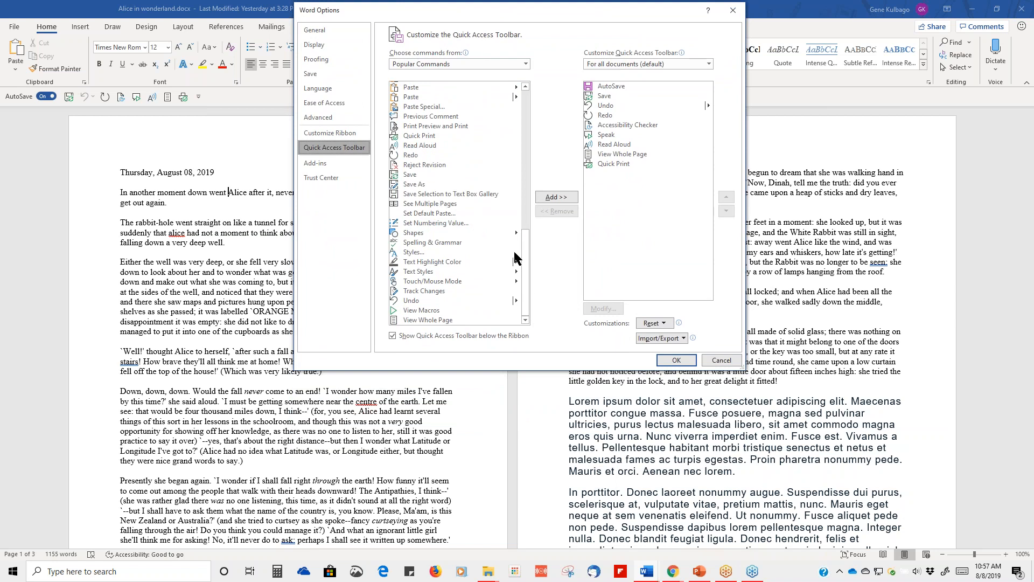
pyautogui.moveTo(527, 264); pyautogui.dragTo(522, 119)
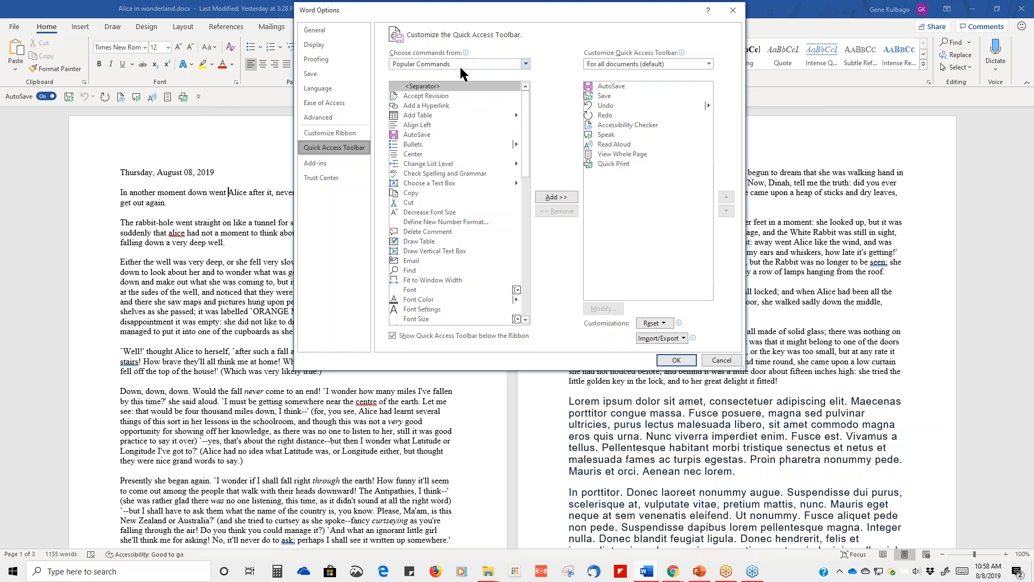
pyautogui.click(526, 64)
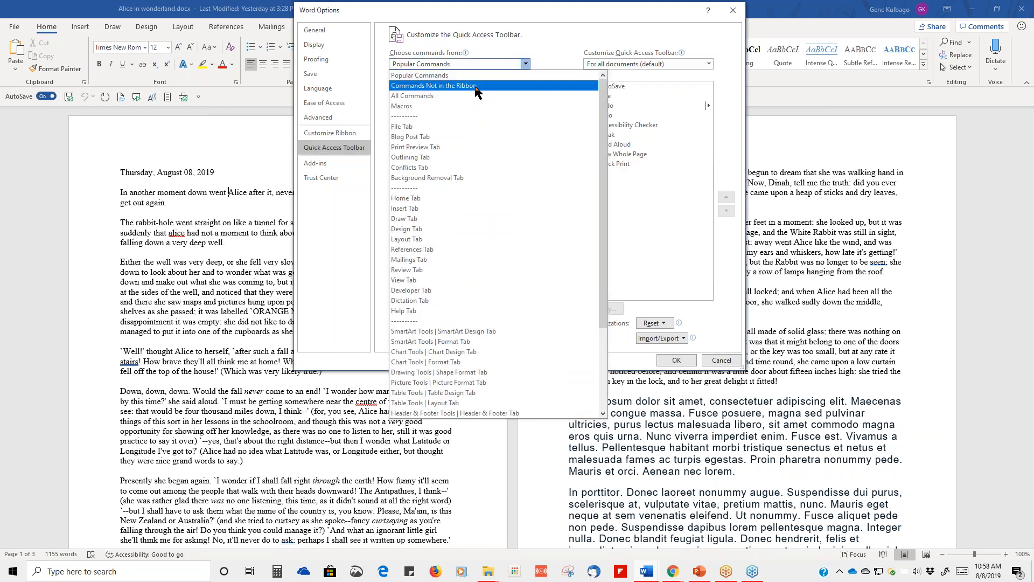
pyautogui.press('Escape')
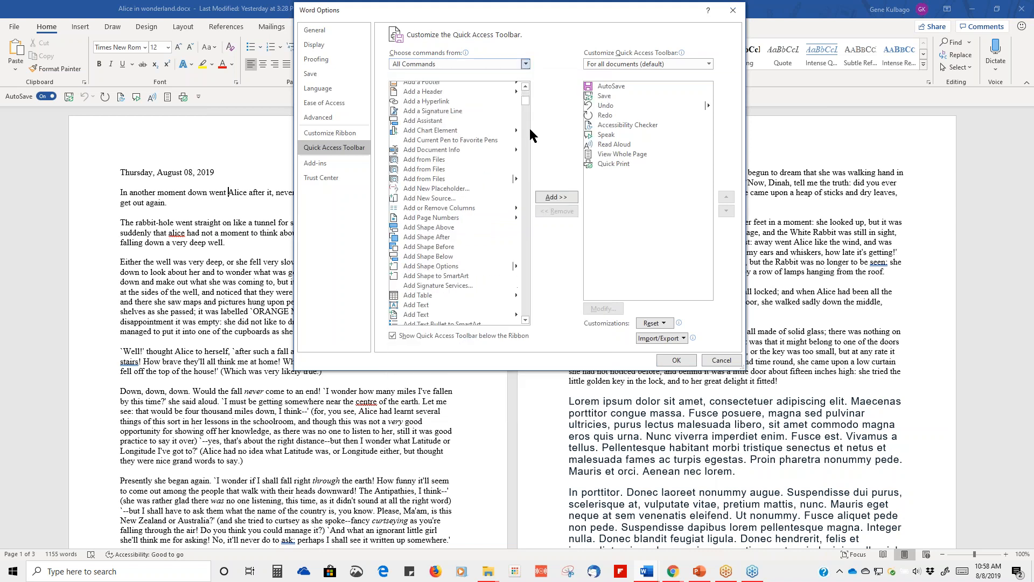
pyautogui.moveTo(527, 100)
pyautogui.mouseDown()
pyautogui.moveTo(528, 151)
pyautogui.moveTo(522, 86)
pyautogui.mouseUp()
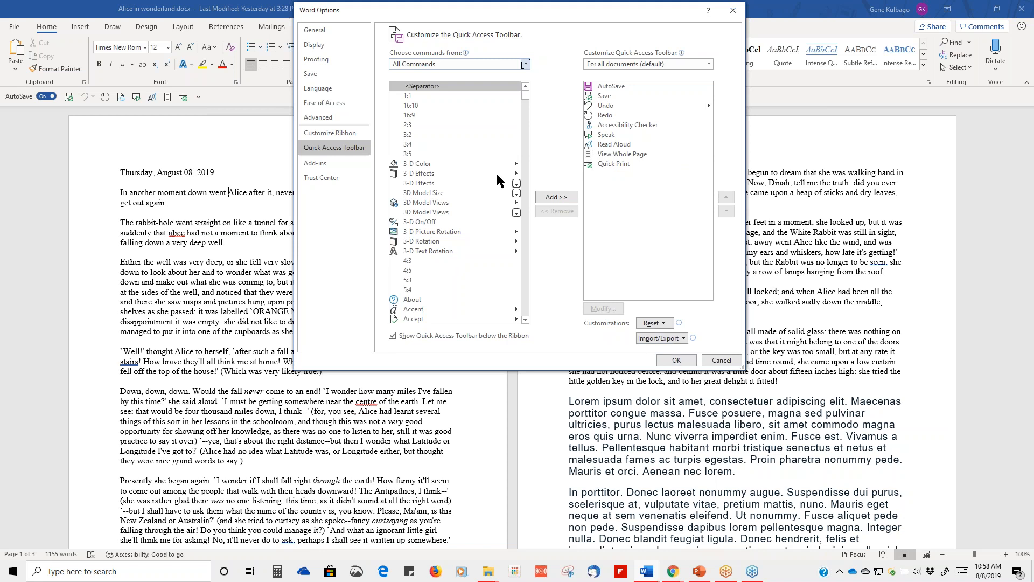
pyautogui.moveTo(527, 92); pyautogui.dragTo(528, 109)
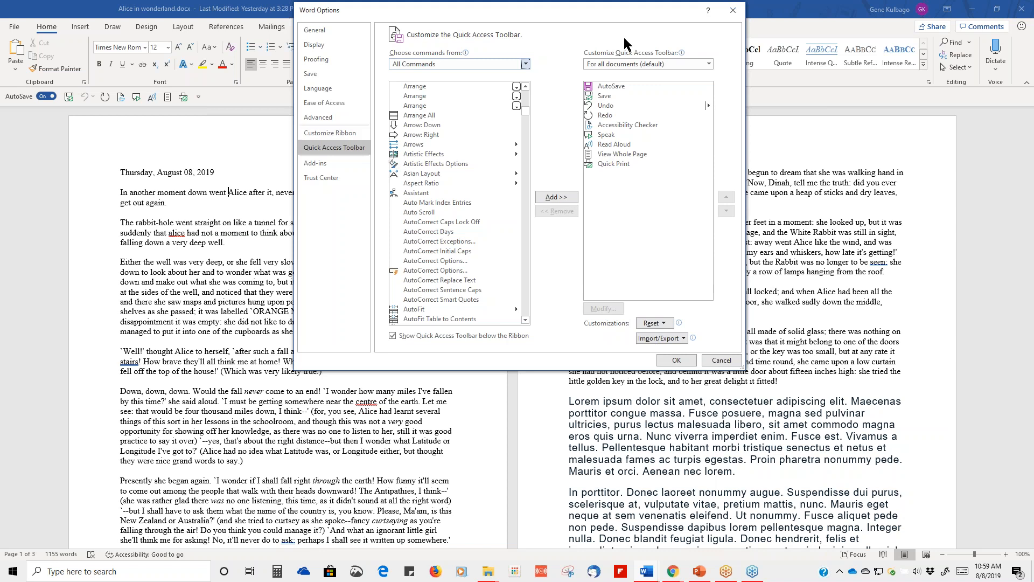
pyautogui.click(734, 11)
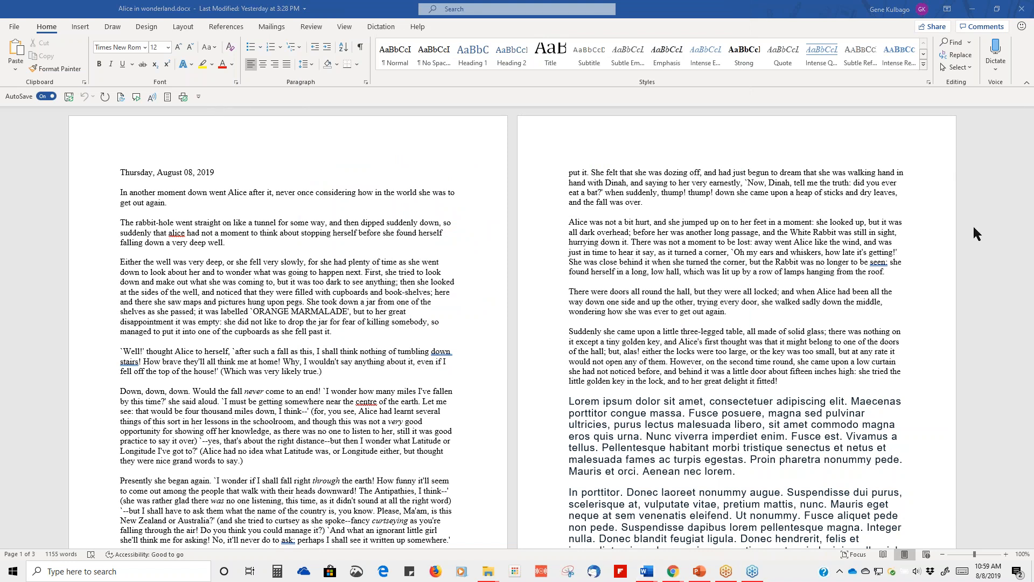
# - Zoom the Alice in wonderland document so that one whole page fits in the window
pyautogui.click(167, 97)
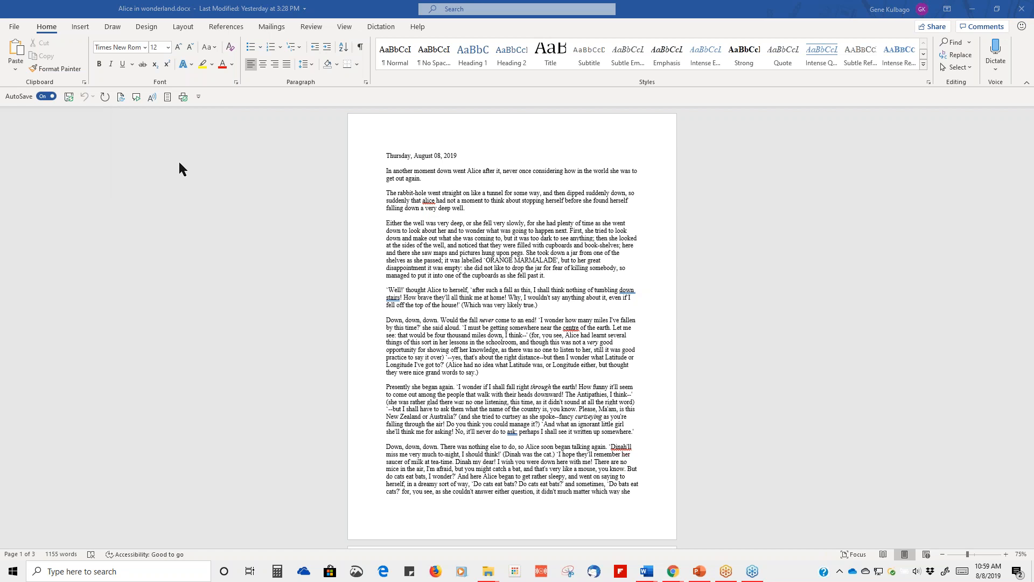
pyautogui.rightClick(754, 565)
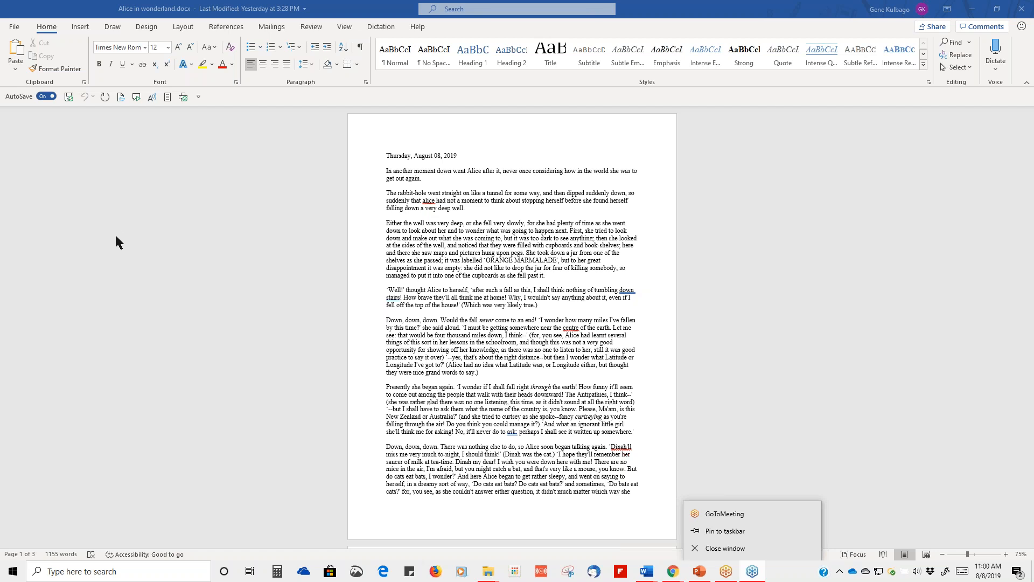
# - Run the Accessibility Checker on the Alice in wonderland document and close its inspection results
pyautogui.click(907, 400)
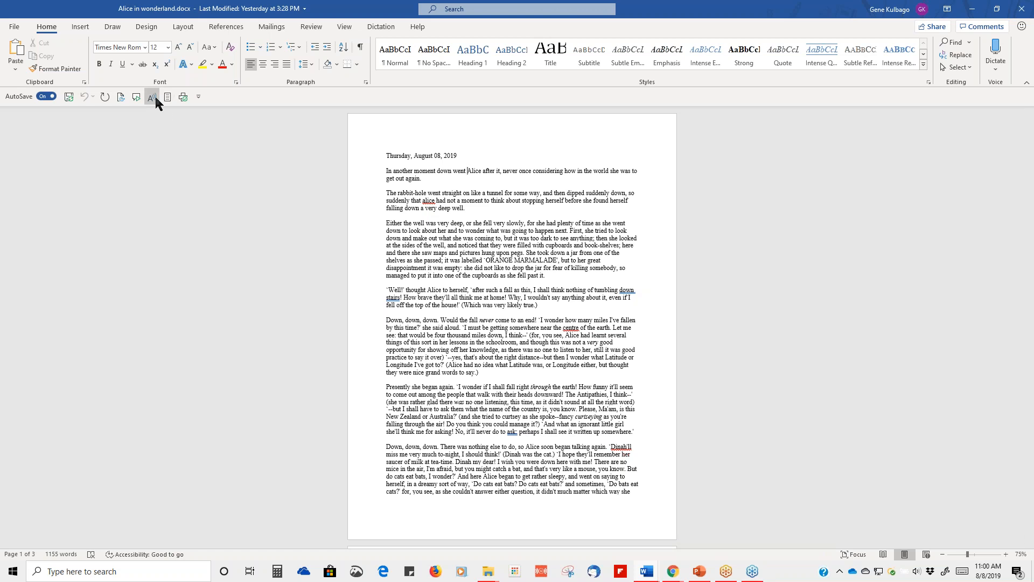
pyautogui.click(121, 98)
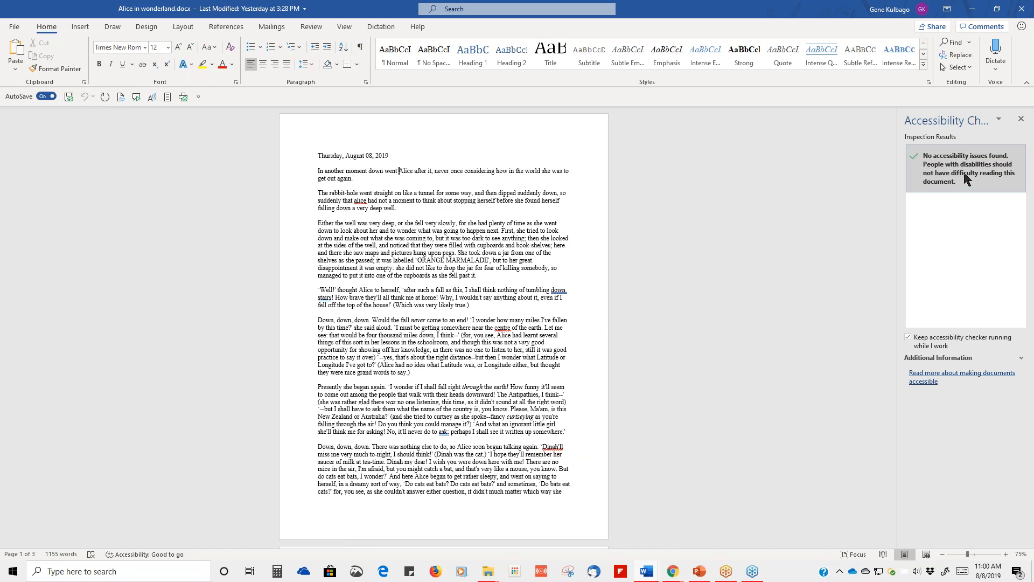
pyautogui.click(1021, 118)
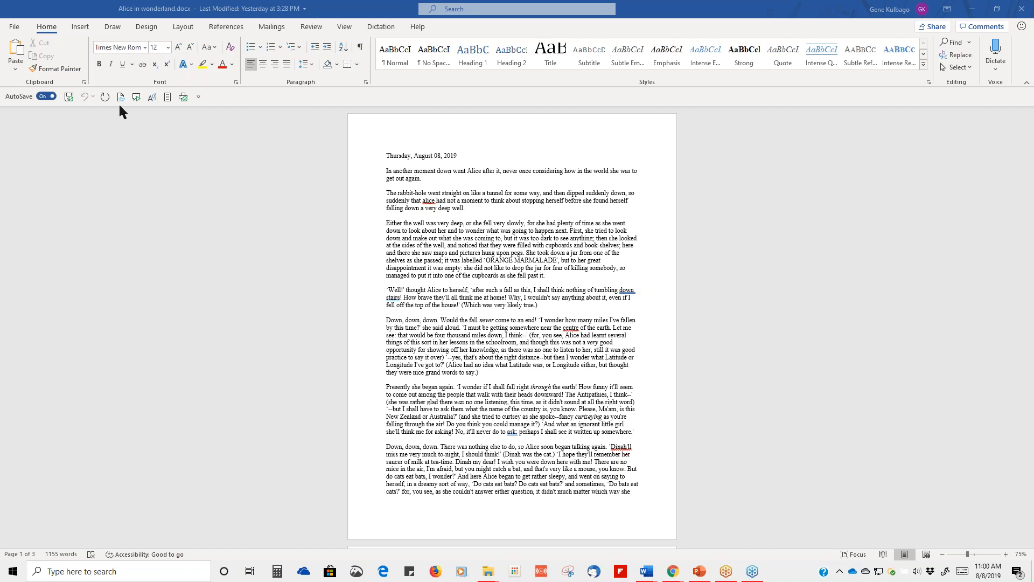
# - Place the Quick Access Toolbar above the ribbon
pyautogui.click(199, 98)
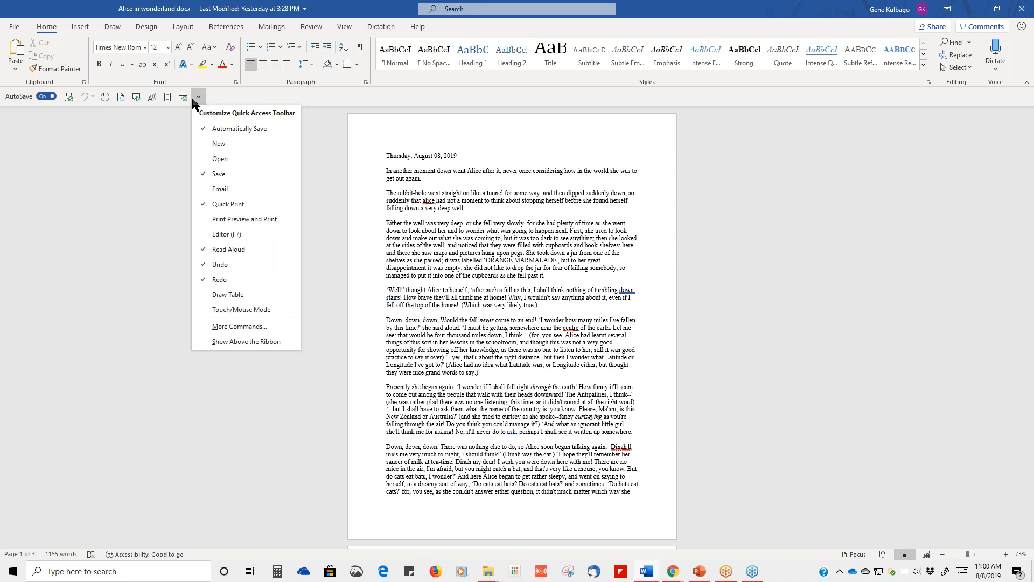
pyautogui.click(249, 341)
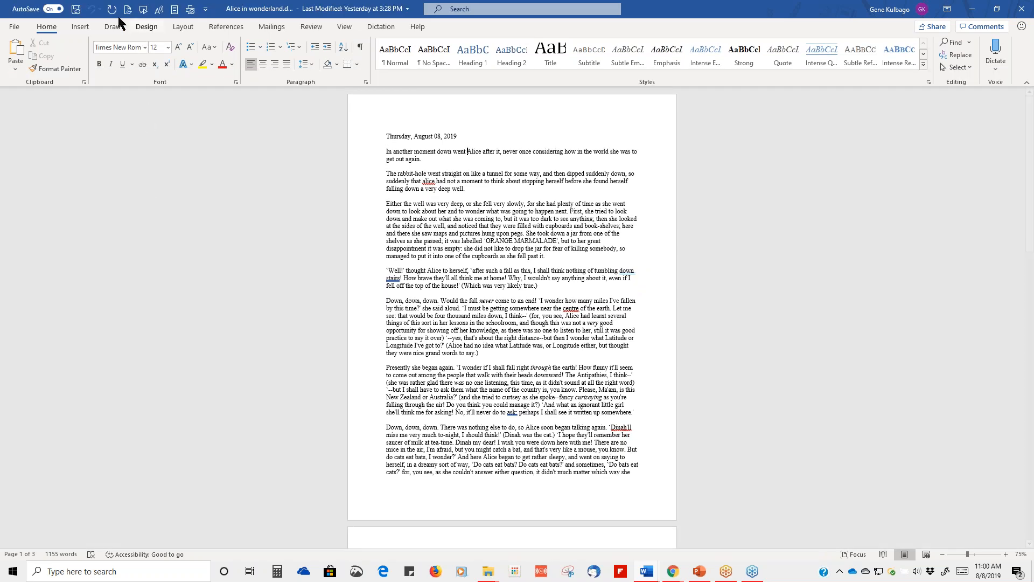
# - Add the Check Spelling and Grammar command from the Popular Commands to the Quick Access Toolbar
pyautogui.click(205, 10)
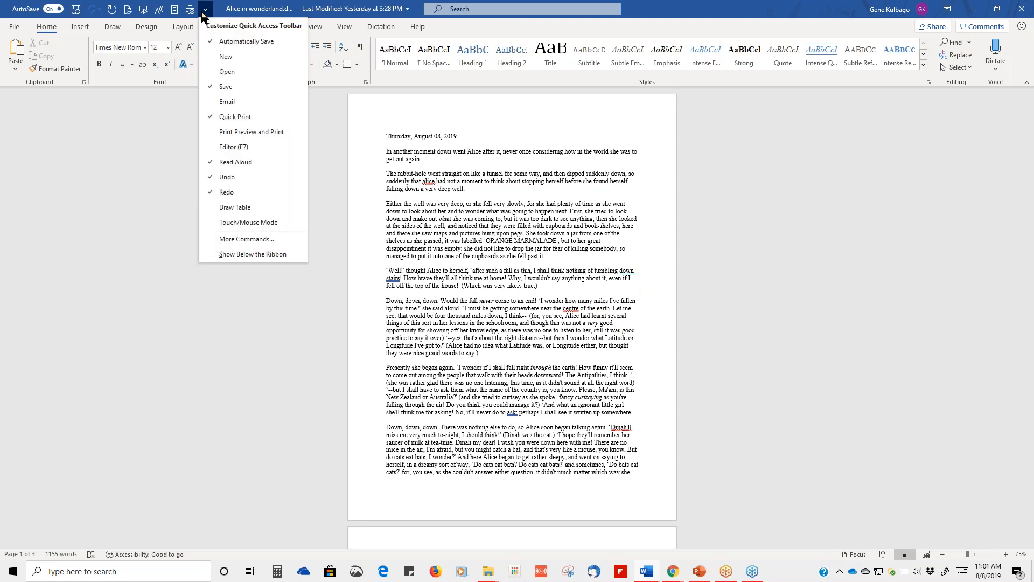
pyautogui.click(218, 238)
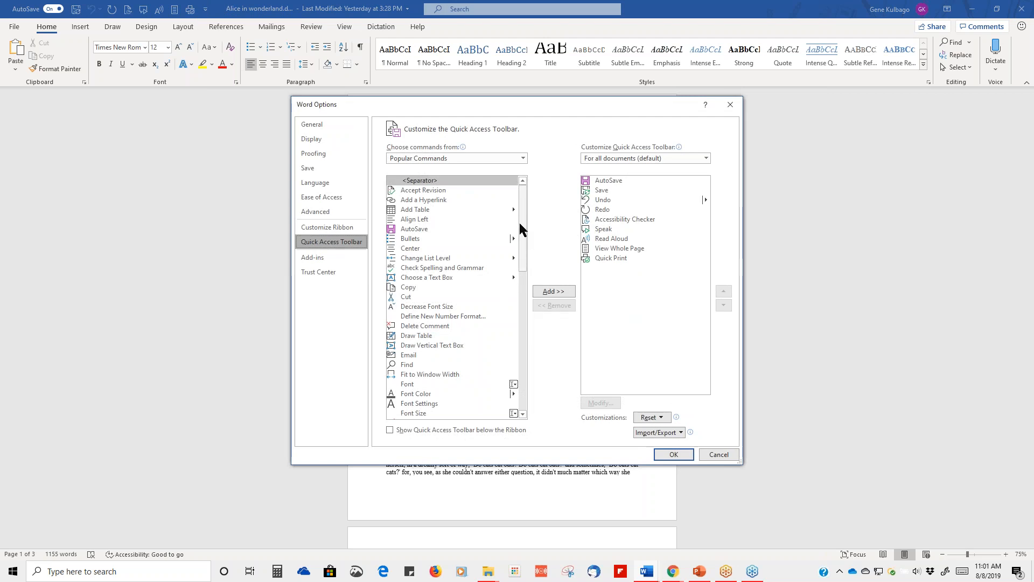
pyautogui.moveTo(521, 231)
pyautogui.mouseDown()
pyautogui.moveTo(539, 318)
pyautogui.moveTo(525, 373)
pyautogui.moveTo(521, 235)
pyautogui.mouseUp()
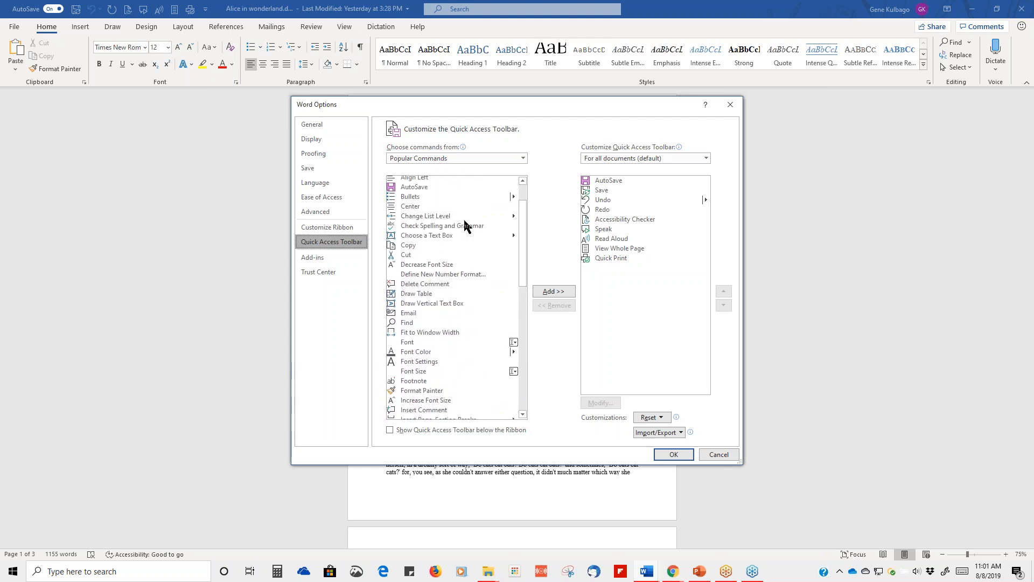
pyautogui.click(462, 225)
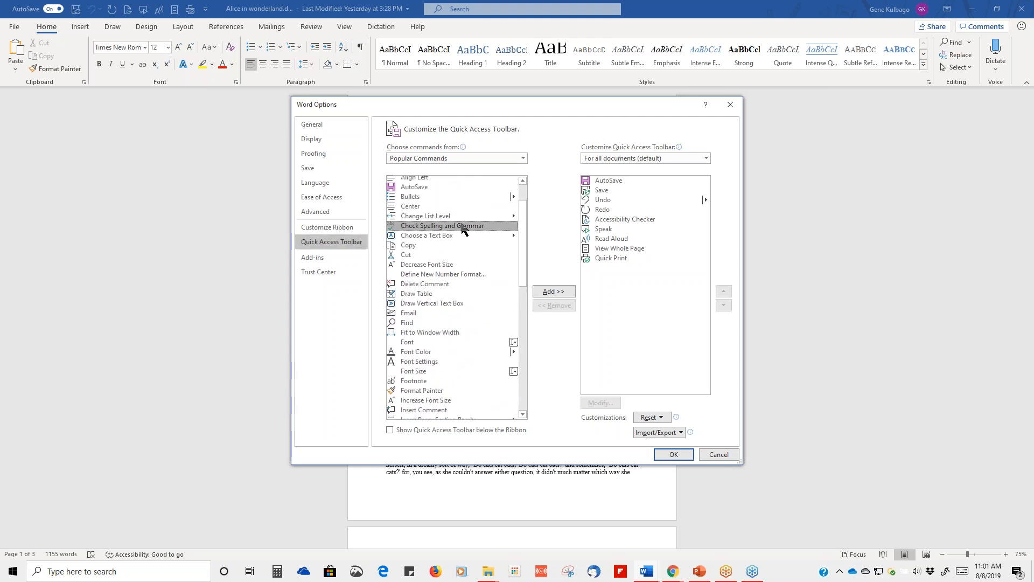
pyautogui.click(548, 296)
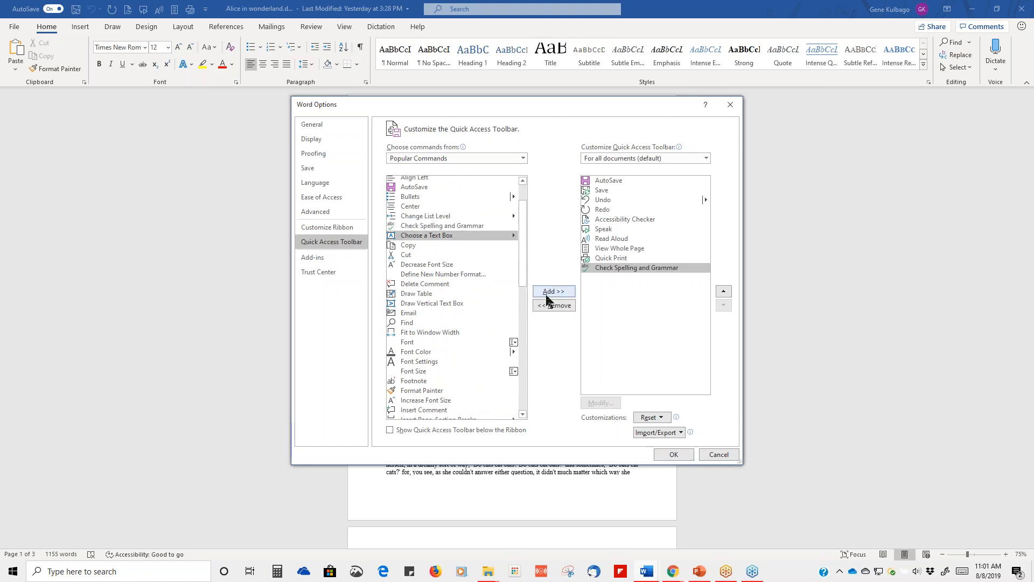
pyautogui.click(668, 456)
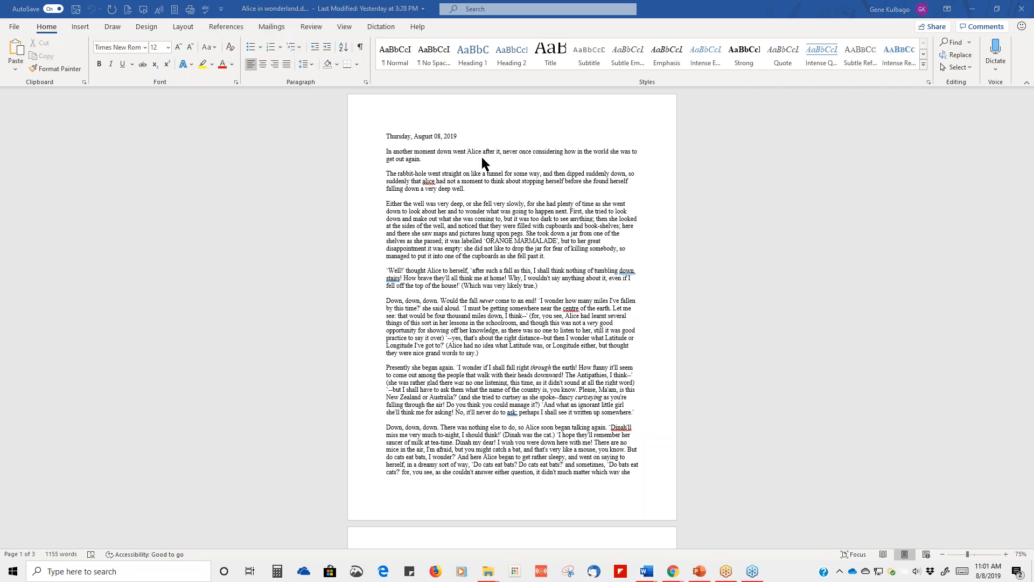
# - Run a spelling and grammar check, expand the English refinements, and open the first flagged issue with its full sentence
pyautogui.click(205, 11)
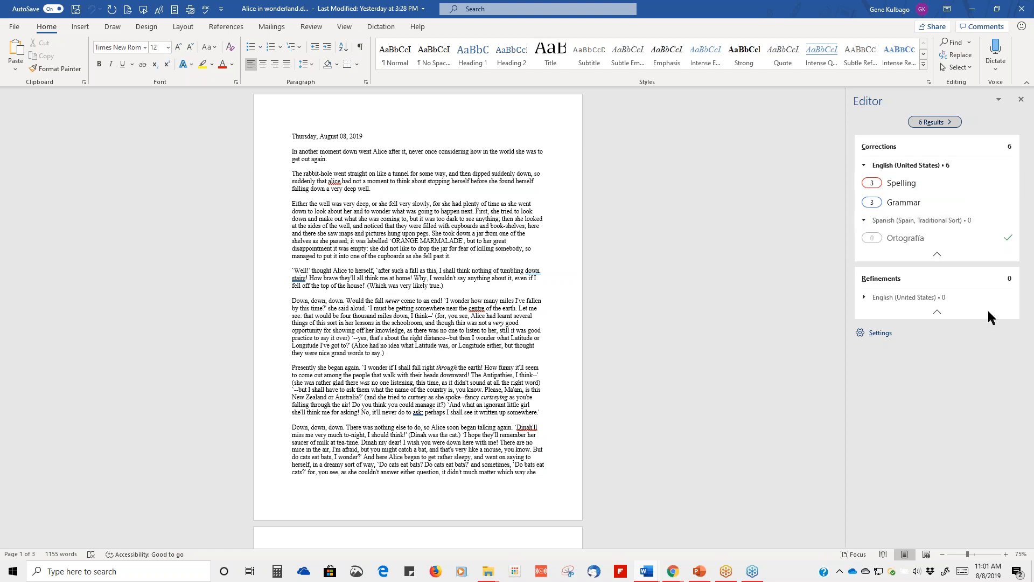
pyautogui.click(873, 300)
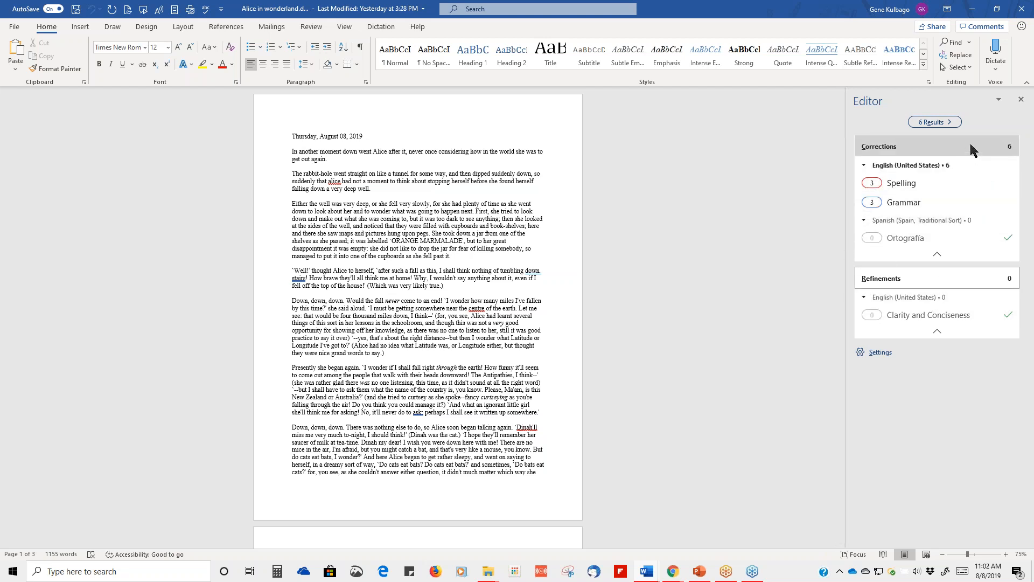
pyautogui.click(999, 100)
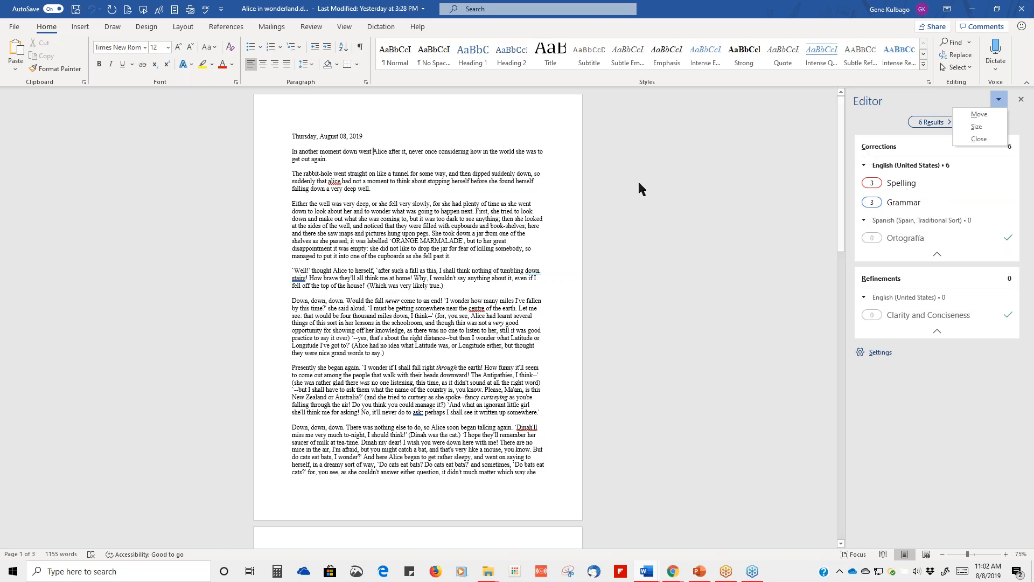
pyautogui.click(741, 151)
pyautogui.click(931, 123)
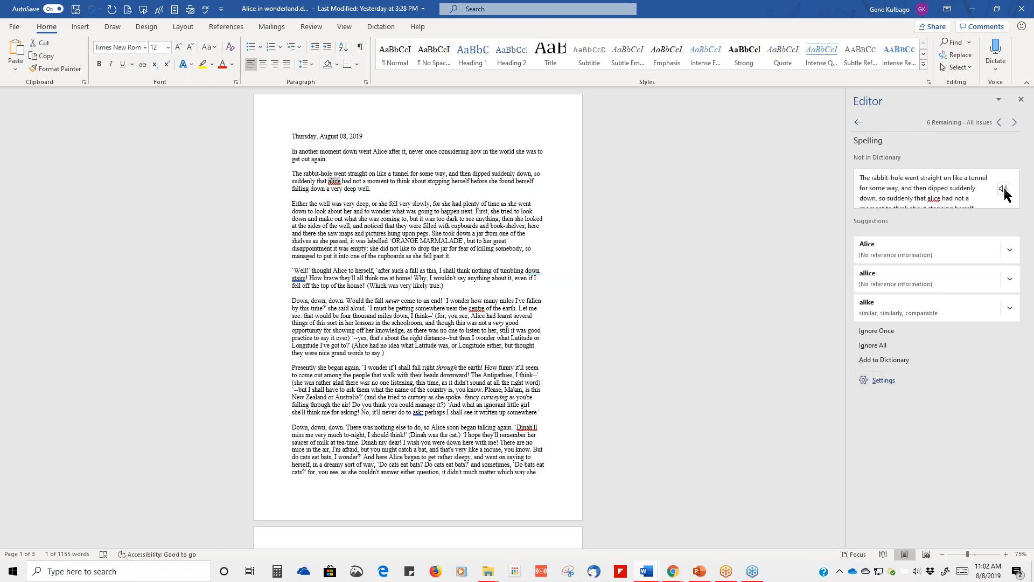
pyautogui.scroll(-2, 980, 185)
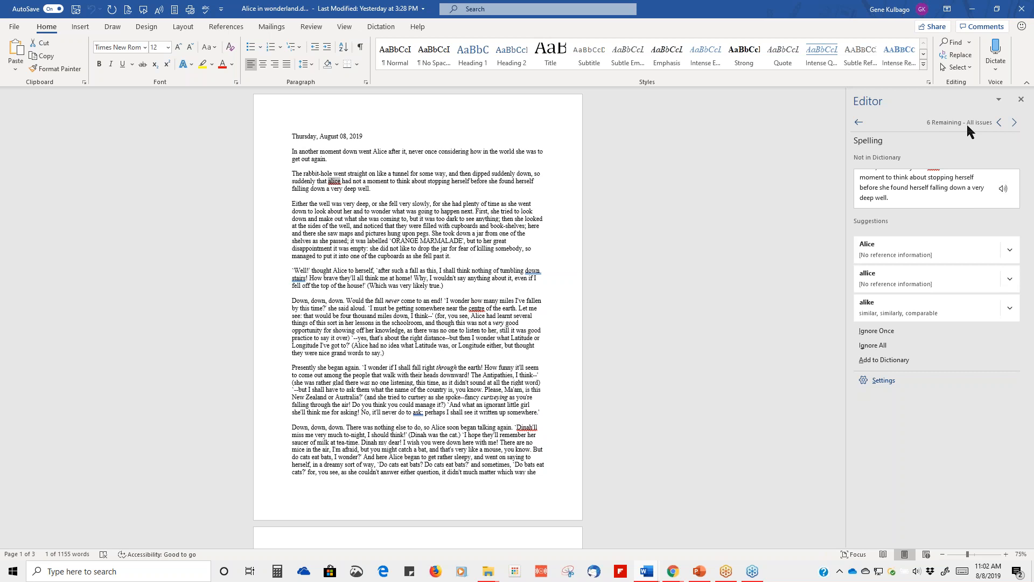
# - Step through all the flagged spelling and grammar issues without correcting any, look over the document's pages, and close the Editor
pyautogui.click(1015, 123)
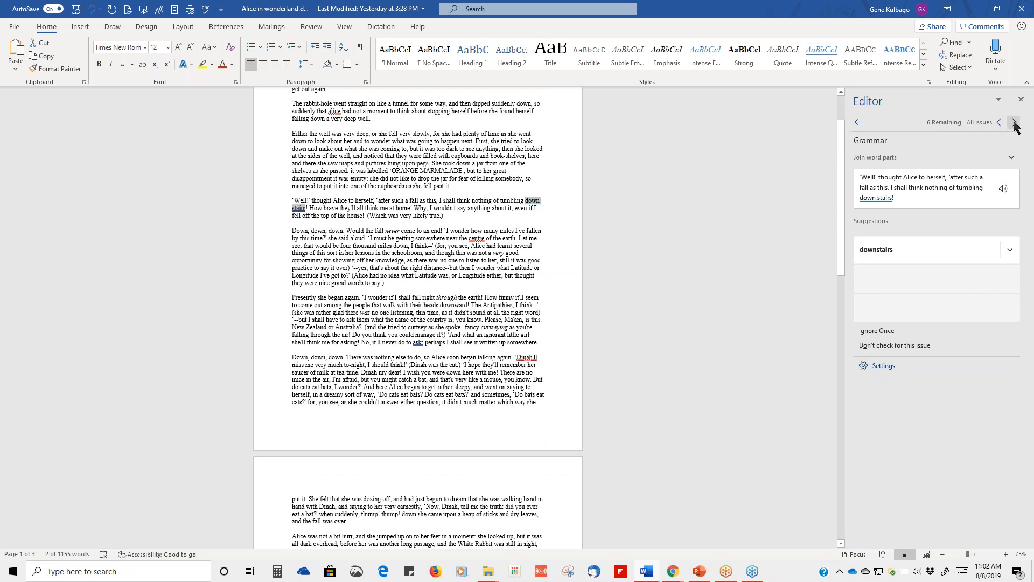
pyautogui.click(1014, 123)
pyautogui.click(1015, 122)
pyautogui.click(1014, 122)
pyautogui.click(1014, 123)
pyautogui.click(1015, 123)
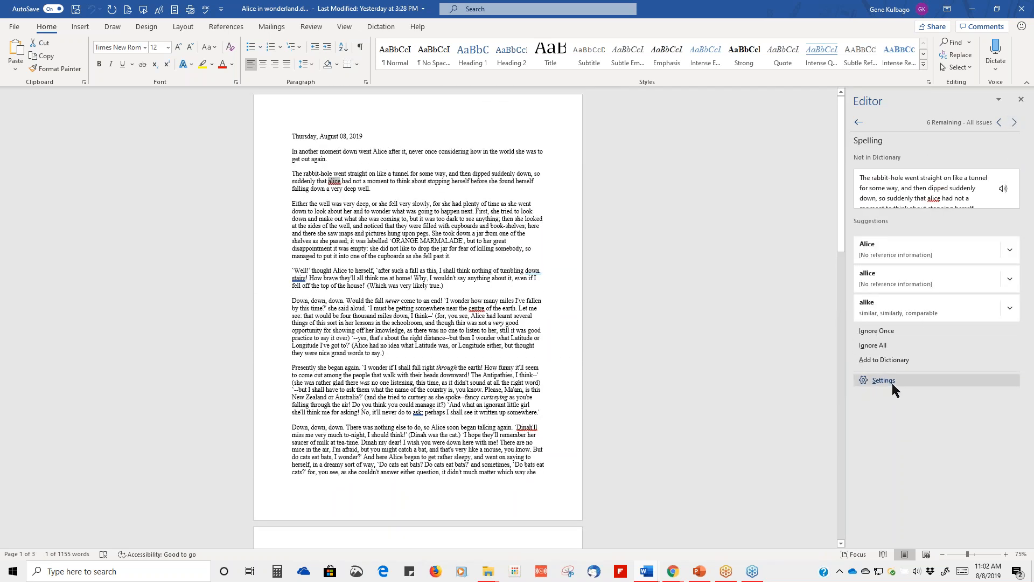
pyautogui.scroll(-15, 806, 212)
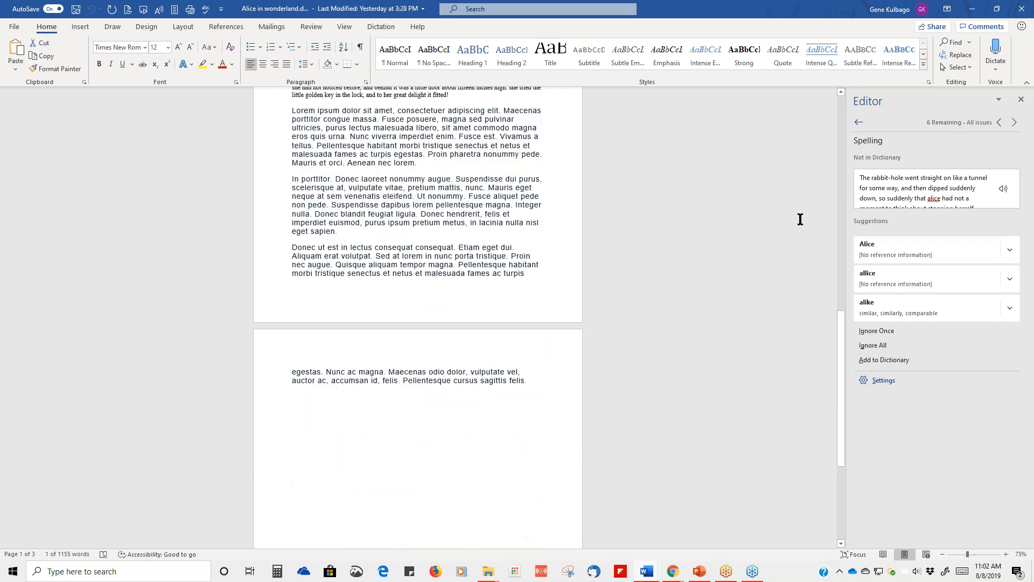
pyautogui.scroll(11, 802, 216)
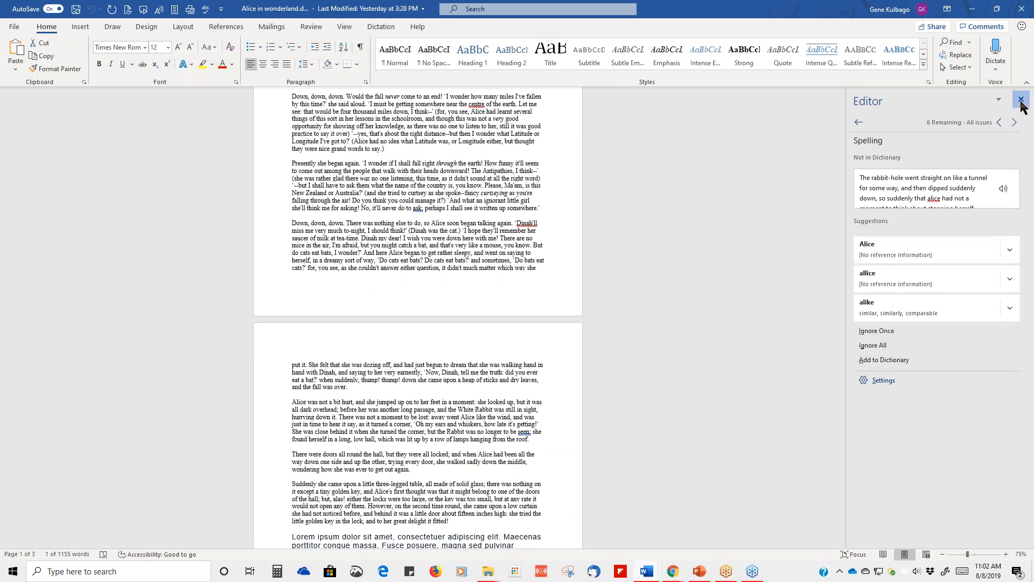
pyautogui.click(1021, 99)
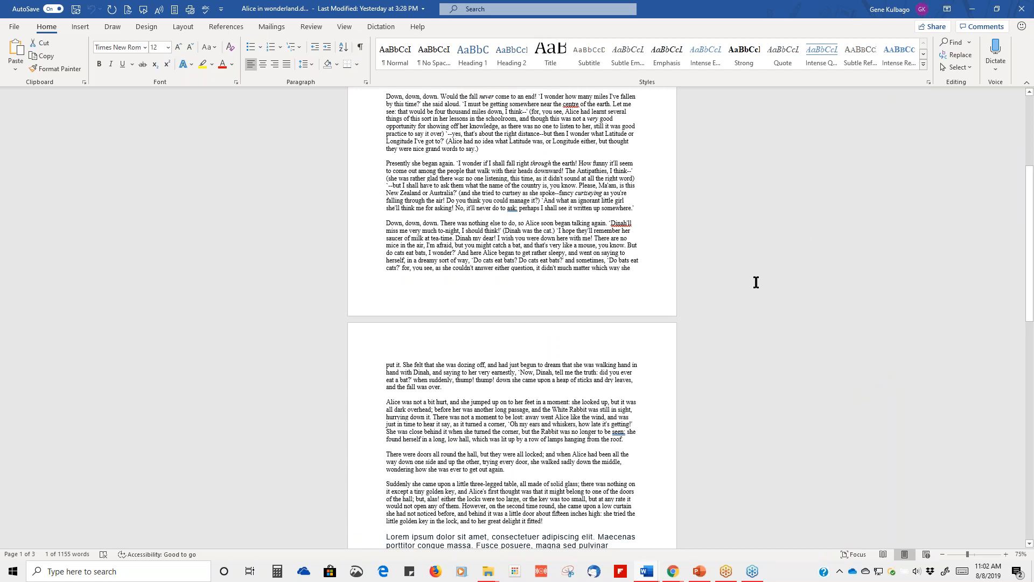
# - Run the spelling and grammar check once more from the start of the document and close its results
pyautogui.scroll(5, 754, 279)
pyautogui.click(206, 9)
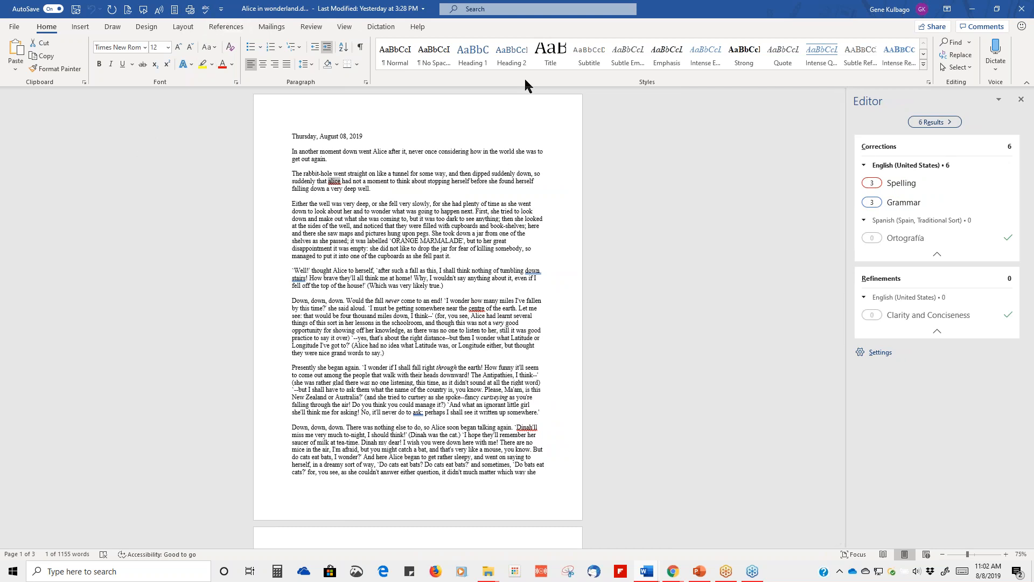
pyautogui.click(1021, 99)
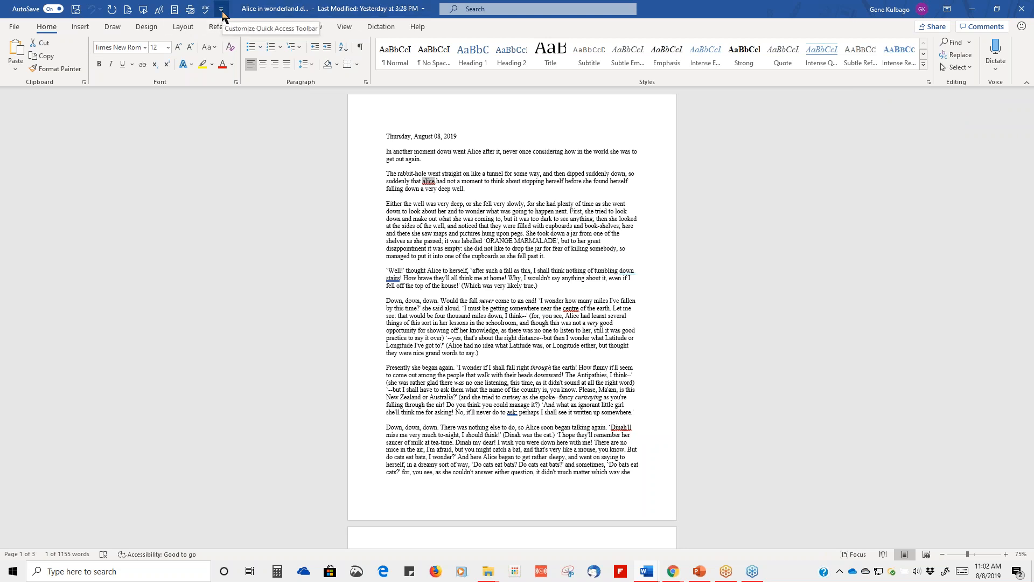
# - Apply the No Spacing style and after it the Heading 1 style to the paragraph beginning "The rabbit-hole went straight on"
pyautogui.click(80, 28)
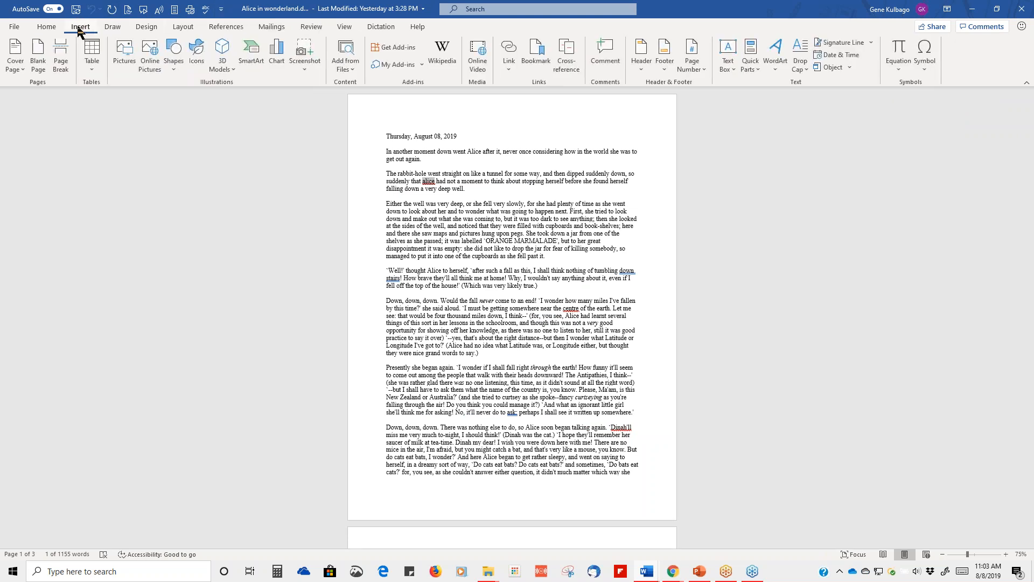
pyautogui.click(40, 32)
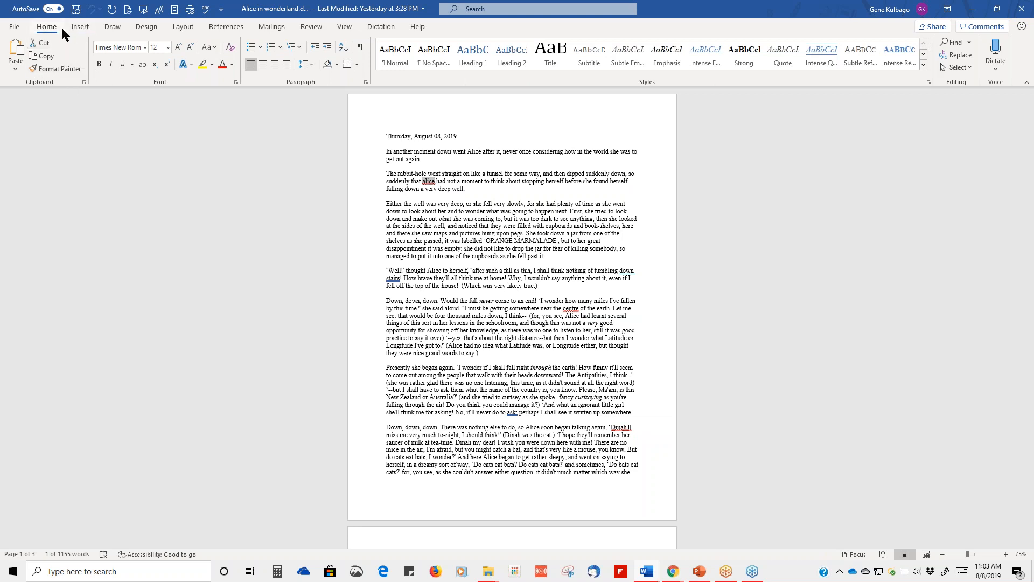
pyautogui.click(432, 50)
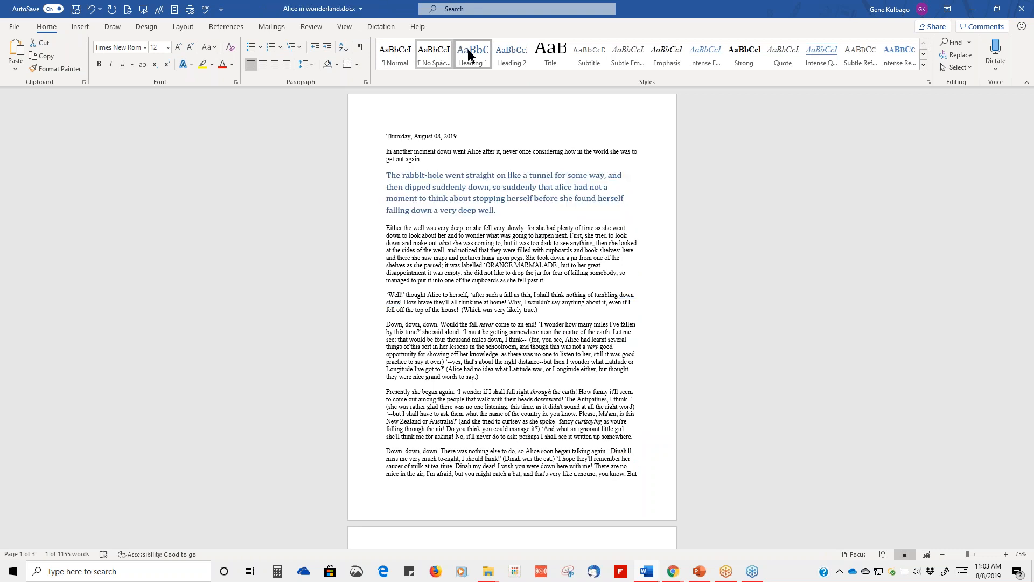
pyautogui.click(473, 52)
# - Select the first page's text and apply the Title, Subtle Emphasis, Emphasis, Intense Emphasis, Strong and Intense Reference styles in turn
pyautogui.moveTo(621, 496); pyautogui.dragTo(388, 135)
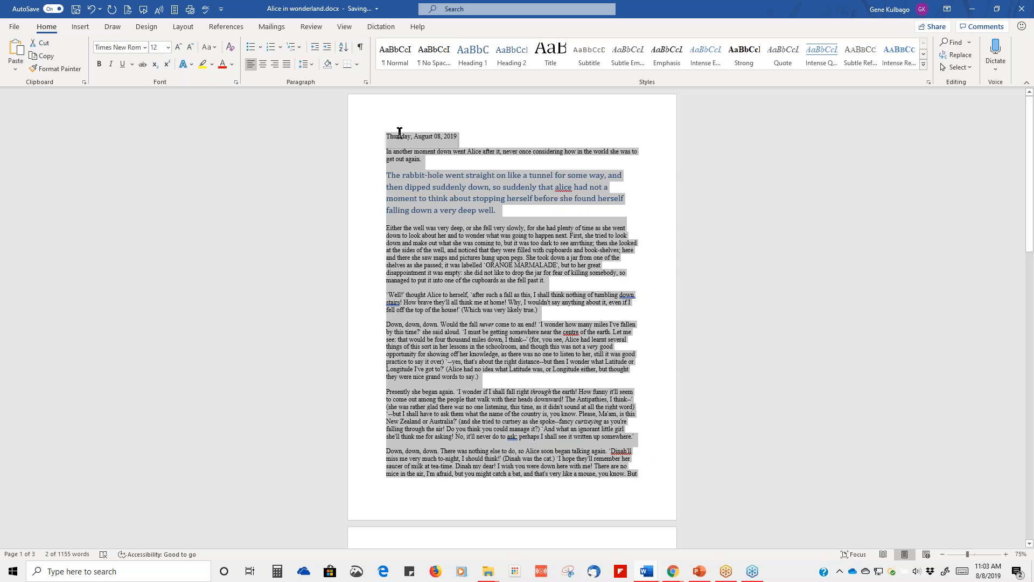
pyautogui.click(561, 51)
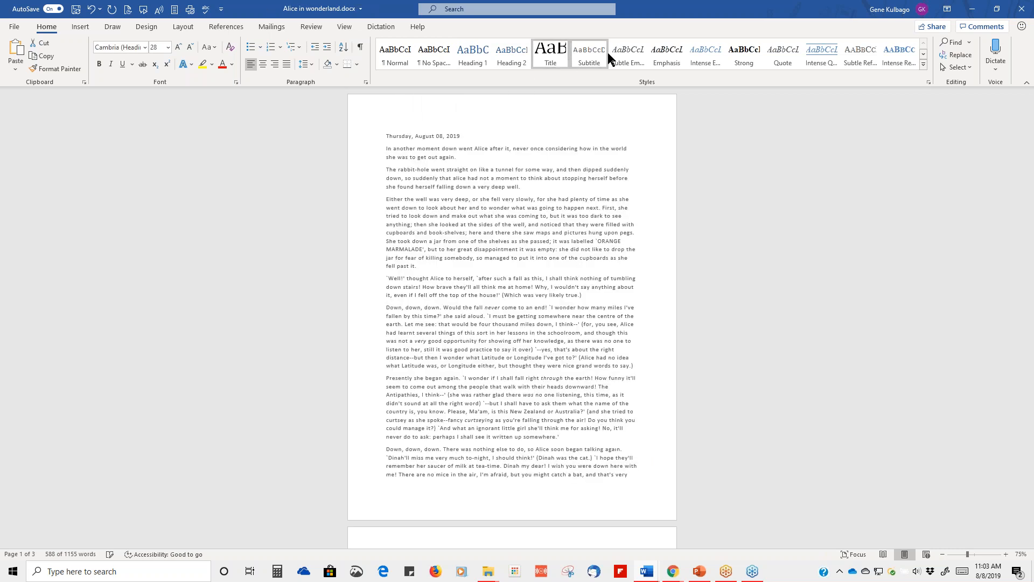
pyautogui.click(632, 57)
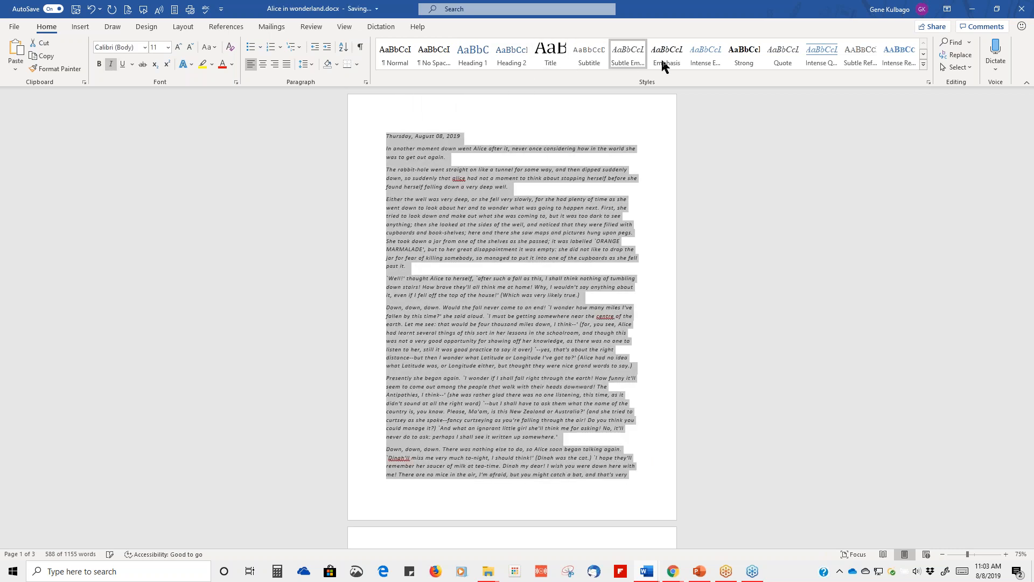
pyautogui.click(674, 64)
pyautogui.click(720, 63)
pyautogui.click(749, 59)
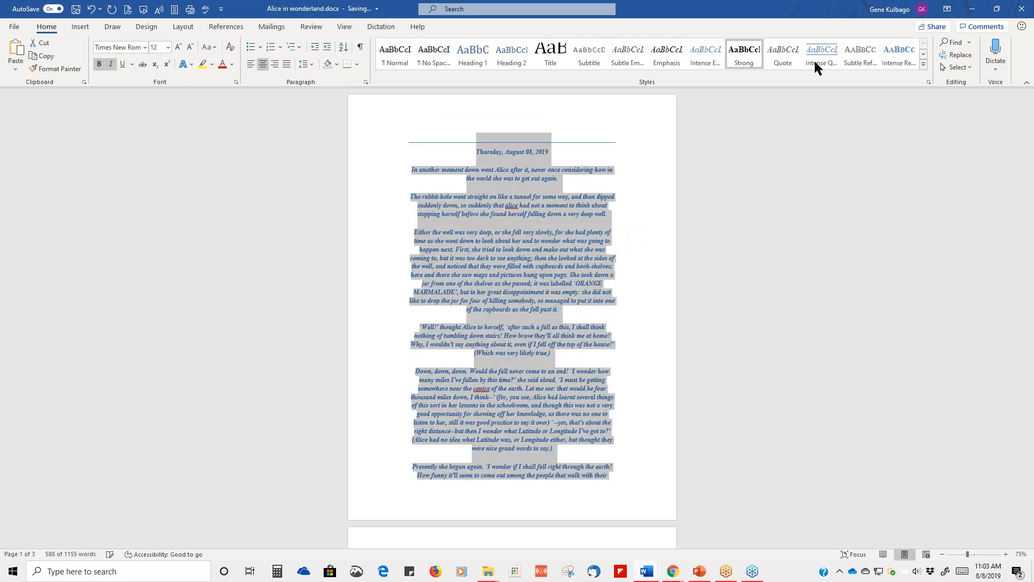
pyautogui.click(894, 57)
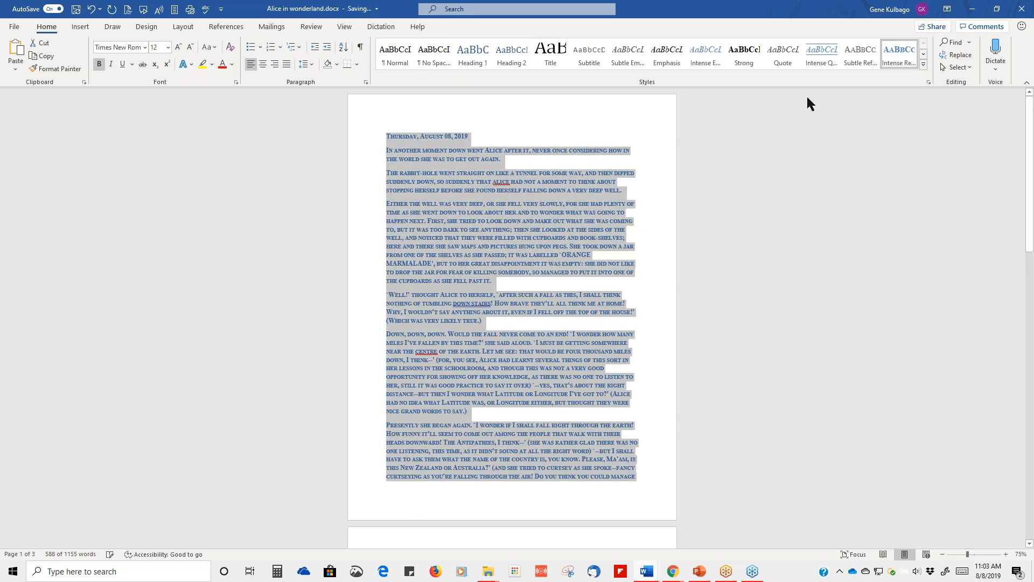
# - Apply the List Paragraph and Book Title styles to the selected first-page text, and clear the selection
pyautogui.click(924, 65)
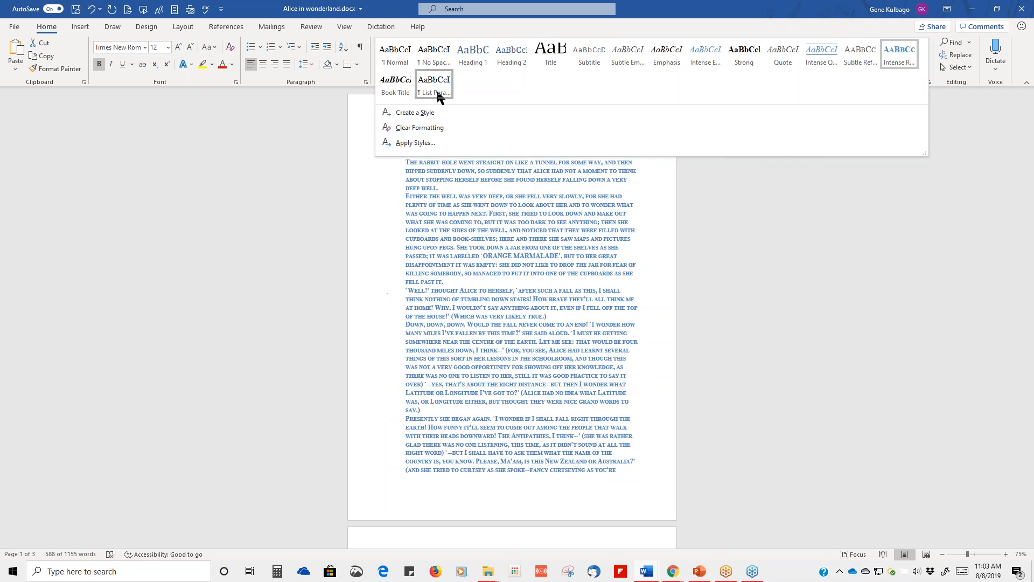
pyautogui.click(425, 87)
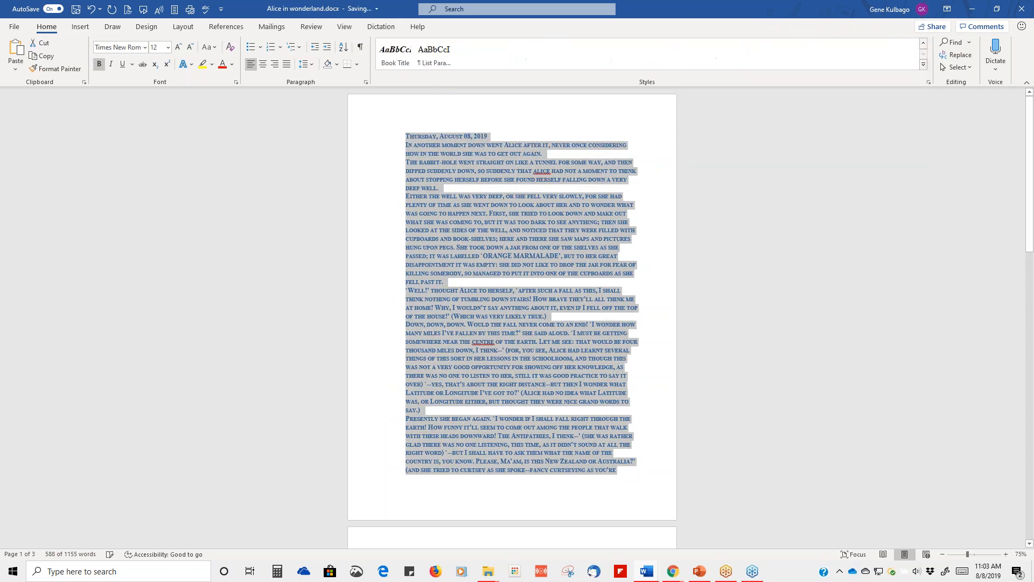
pyautogui.click(395, 56)
pyautogui.click(593, 103)
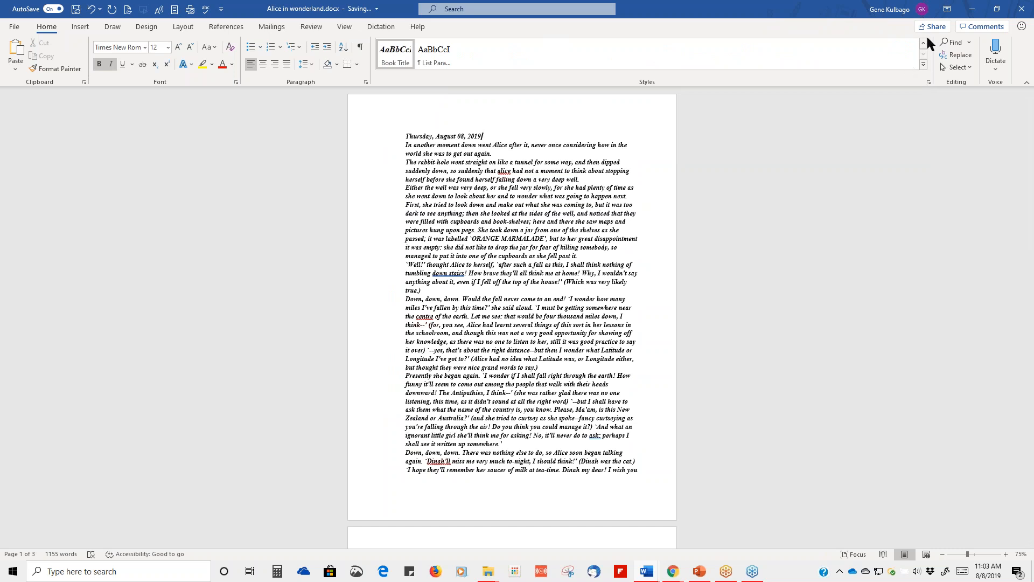
pyautogui.click(923, 44)
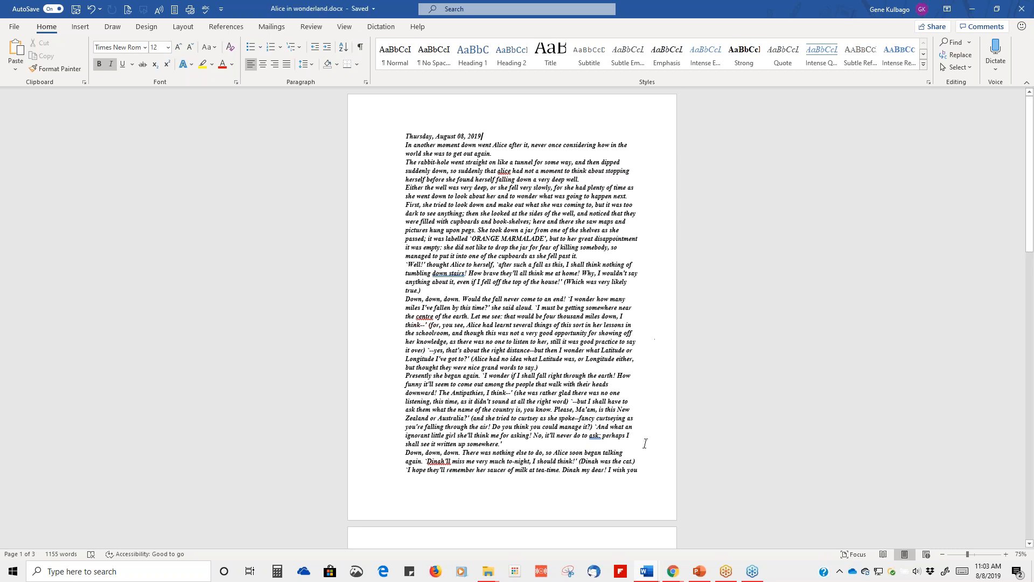
# - Add a line reading "Test" below the last paragraph on the third page, with a blank line above it
pyautogui.scroll(-15, 620, 431)
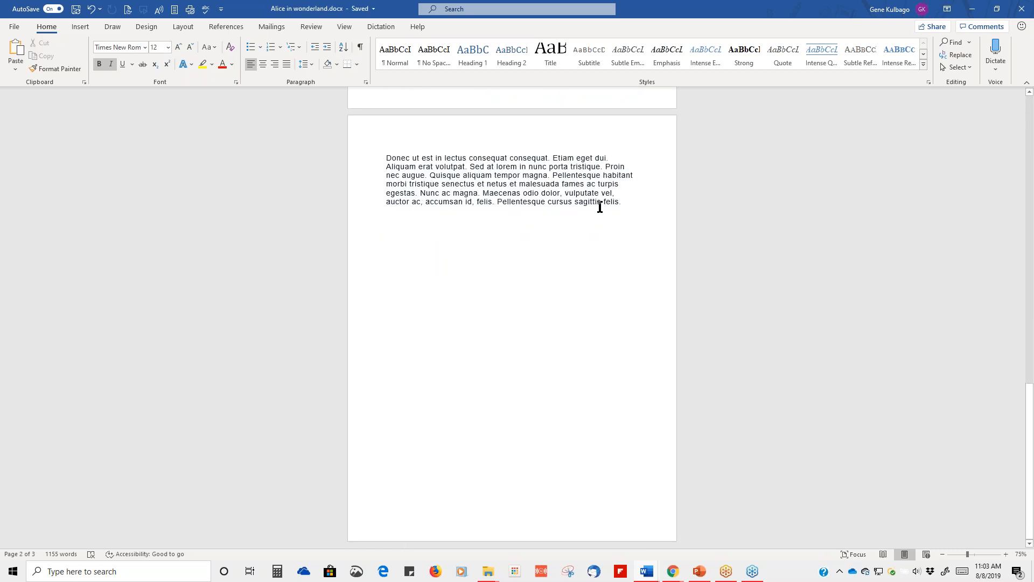
pyautogui.click(636, 201)
pyautogui.press('Return')
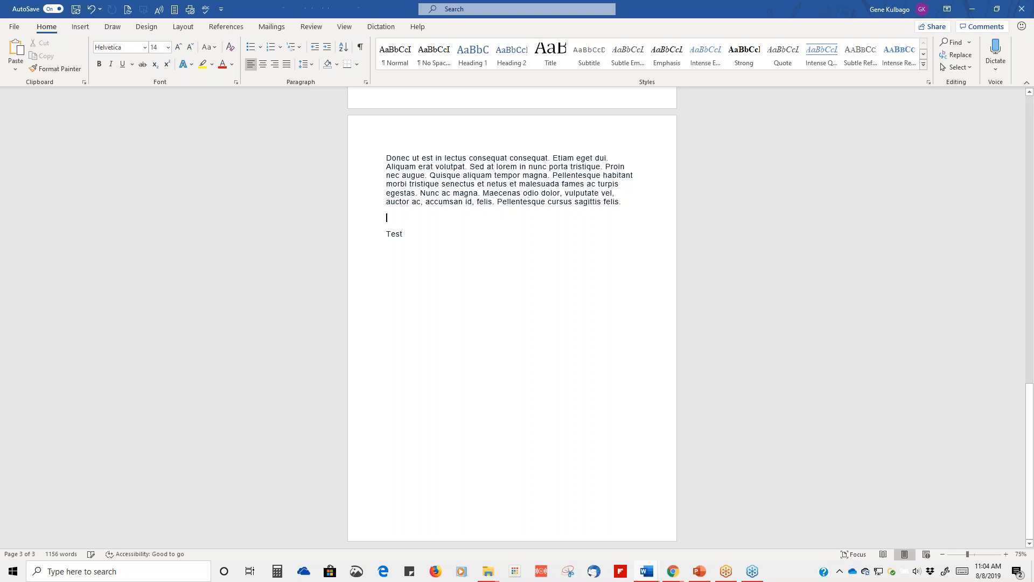
# - Select the word "Test" and try growing and shrinking its font, leaving the size at 15
pyautogui.moveTo(405, 229); pyautogui.dragTo(383, 219)
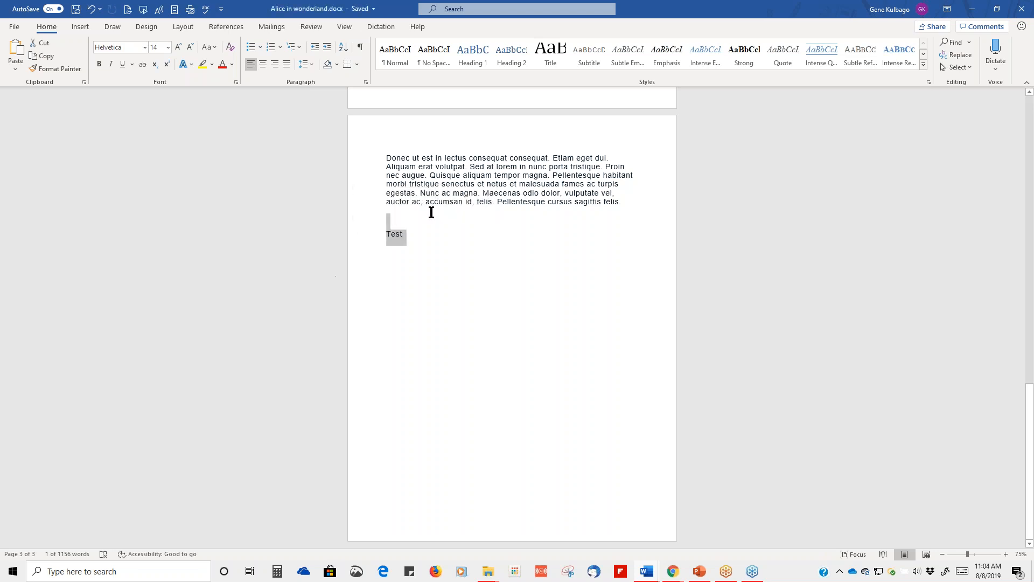
pyautogui.click(388, 251)
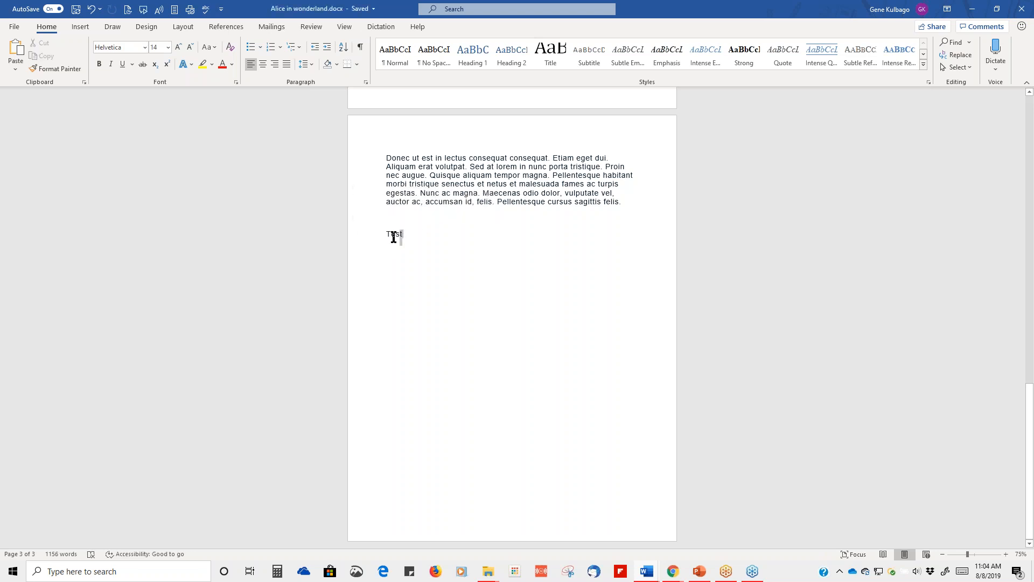
pyautogui.doubleClick(385, 240)
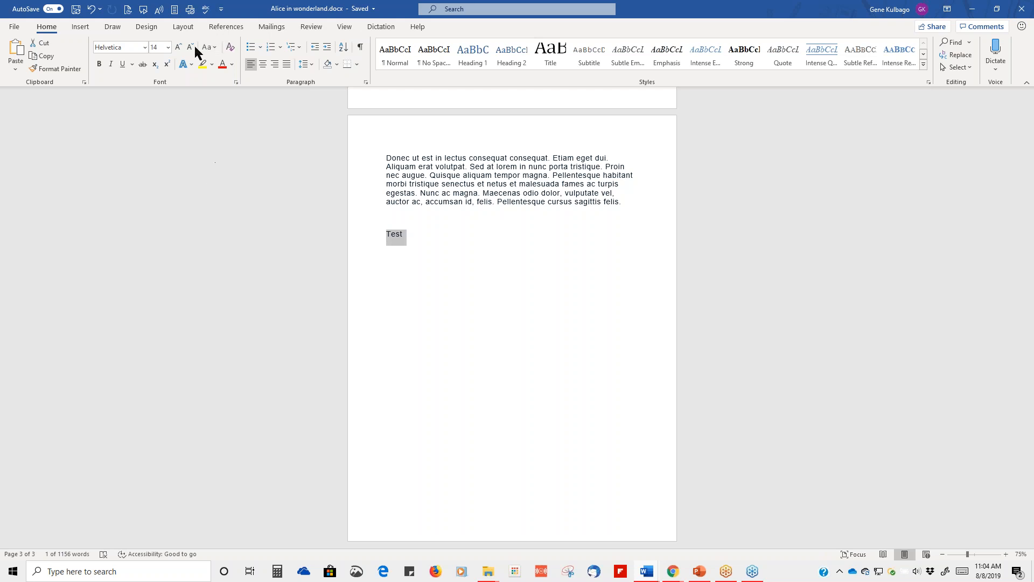
pyautogui.click(178, 47)
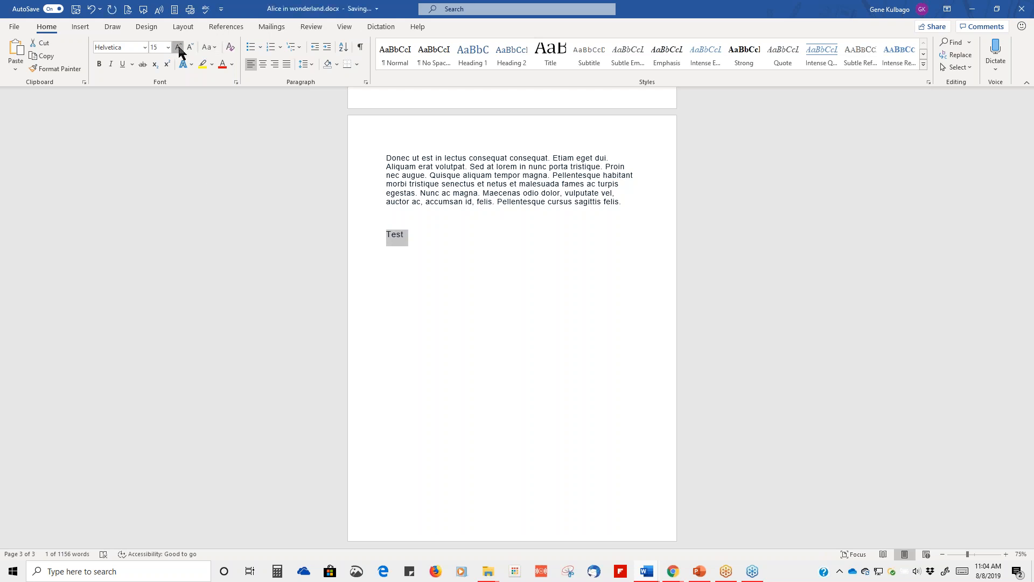
pyautogui.click(179, 47)
pyautogui.click(186, 52)
pyautogui.click(185, 52)
pyautogui.click(216, 49)
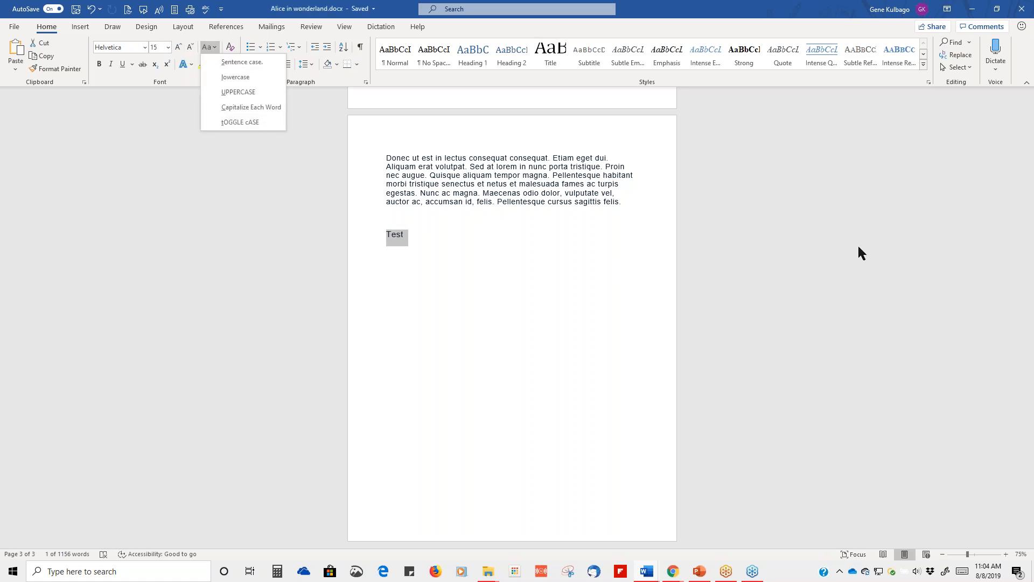
pyautogui.click(442, 304)
# - Close the document and reopen Alice in wonderland.docx from the recent files
pyautogui.scroll(10, 460, 281)
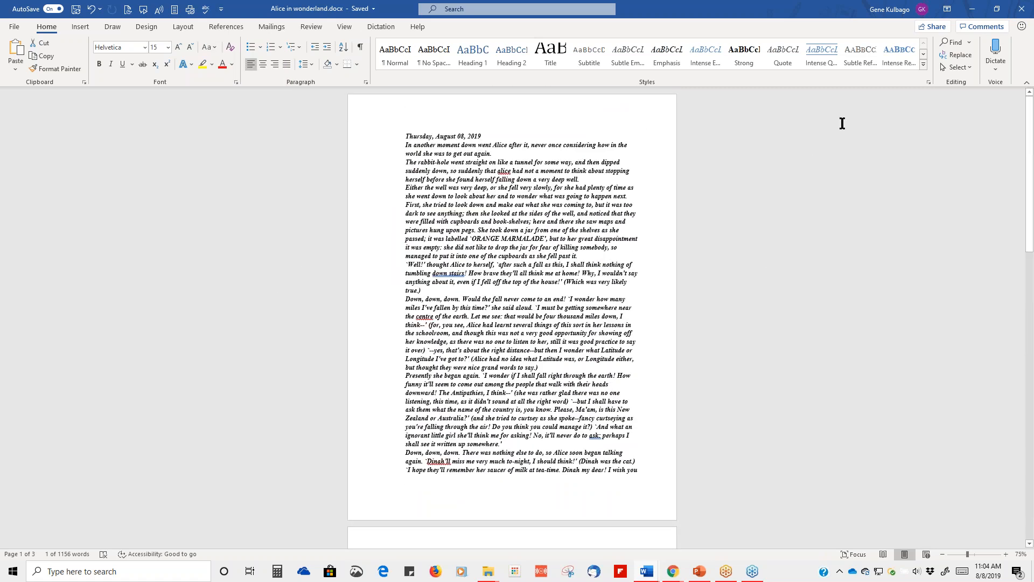
pyautogui.click(1022, 10)
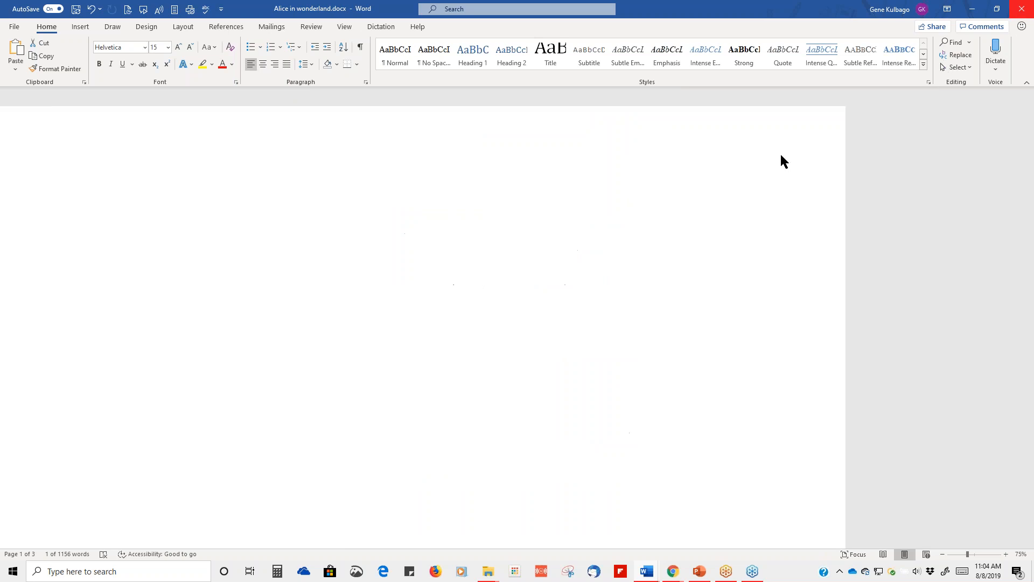
pyautogui.click(13, 28)
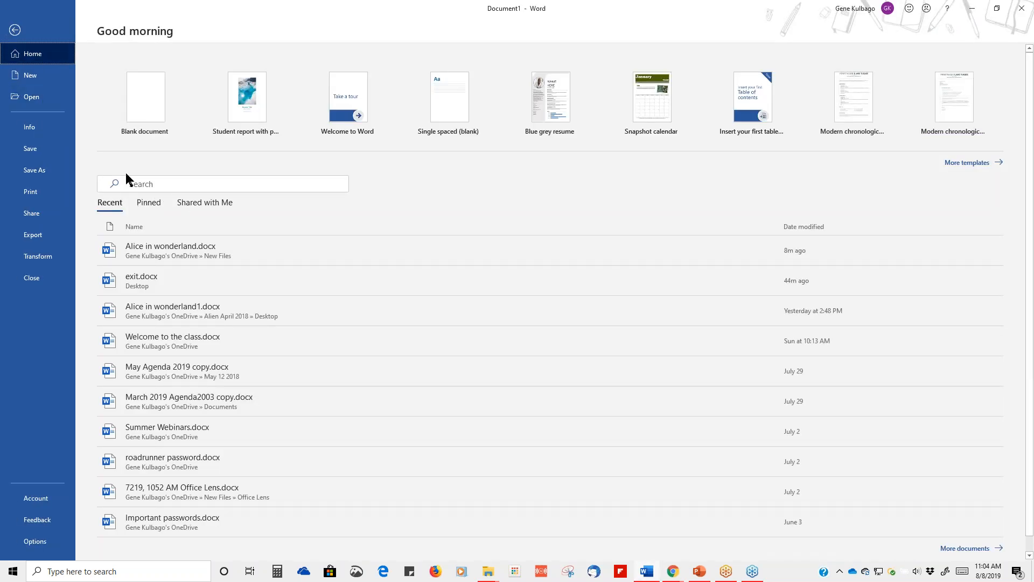
pyautogui.click(196, 249)
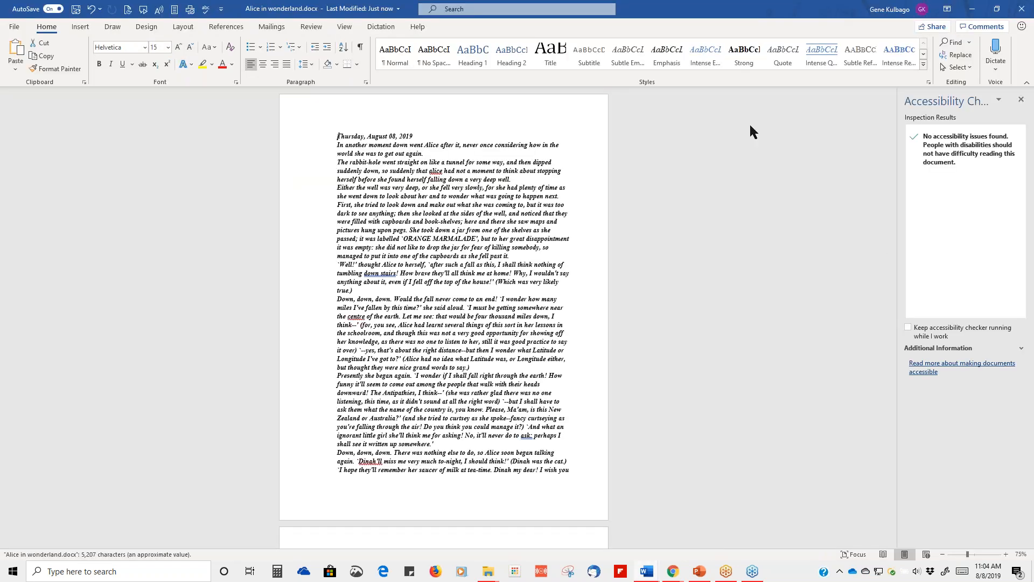
# - Close the accessibility results and apply the Normal style to the date line at the start of the document
pyautogui.click(1020, 99)
pyautogui.click(397, 56)
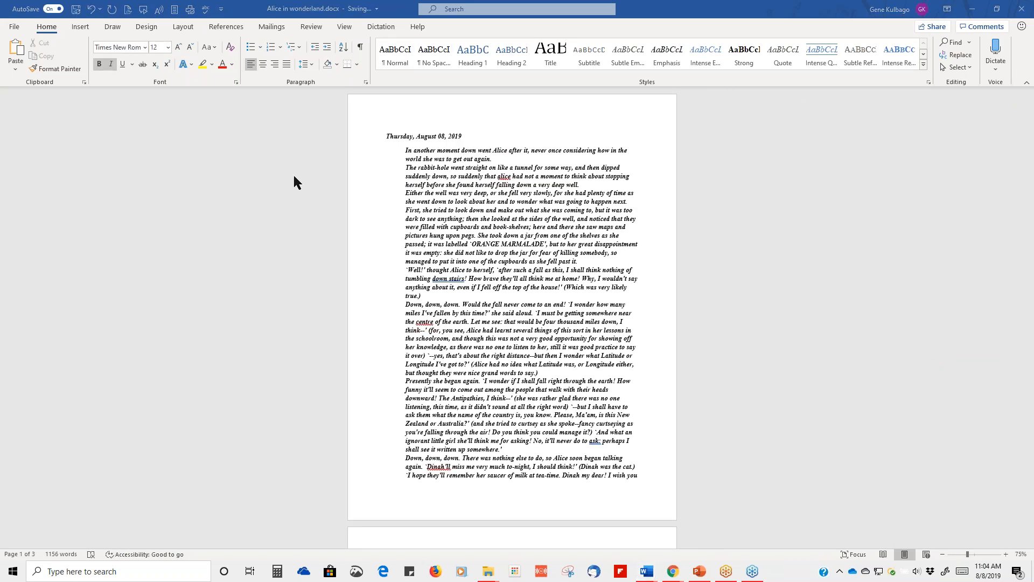
# - Insert a blank line after the paragraph beginning "In another moment down went Alice"
pyautogui.click(1005, 555)
pyautogui.click(1005, 555)
pyautogui.click(1006, 555)
pyautogui.click(1006, 554)
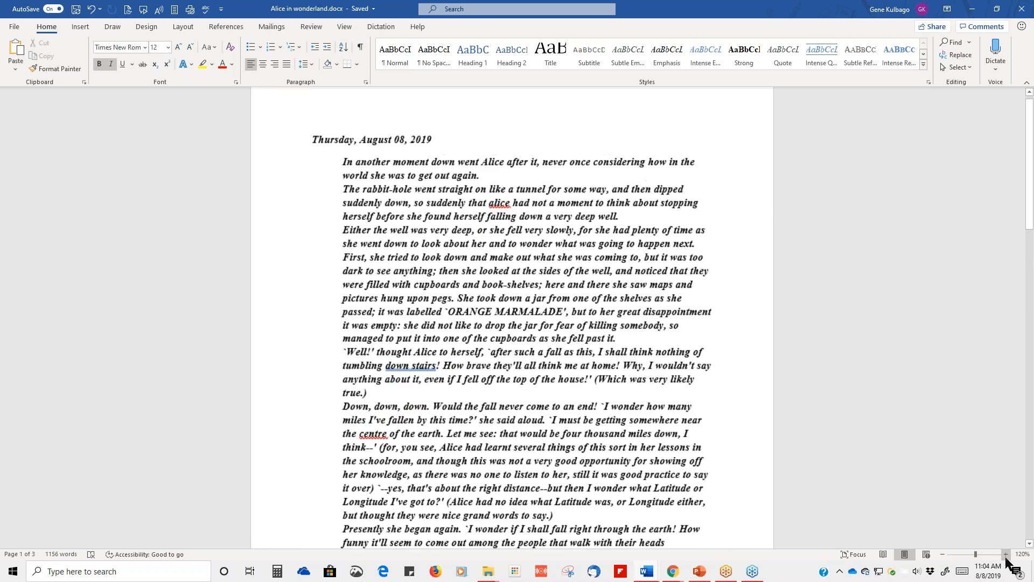
pyautogui.click(1006, 555)
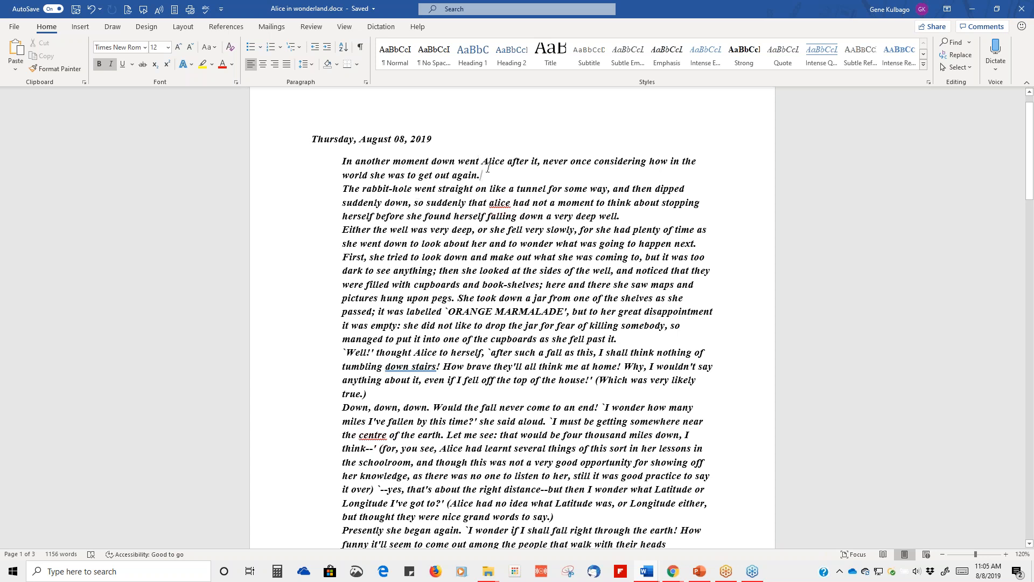
pyautogui.press('Return')
# - Change the paragraph beginning "In another moment" to Capitalize Each Word
pyautogui.moveTo(491, 174); pyautogui.dragTo(327, 162)
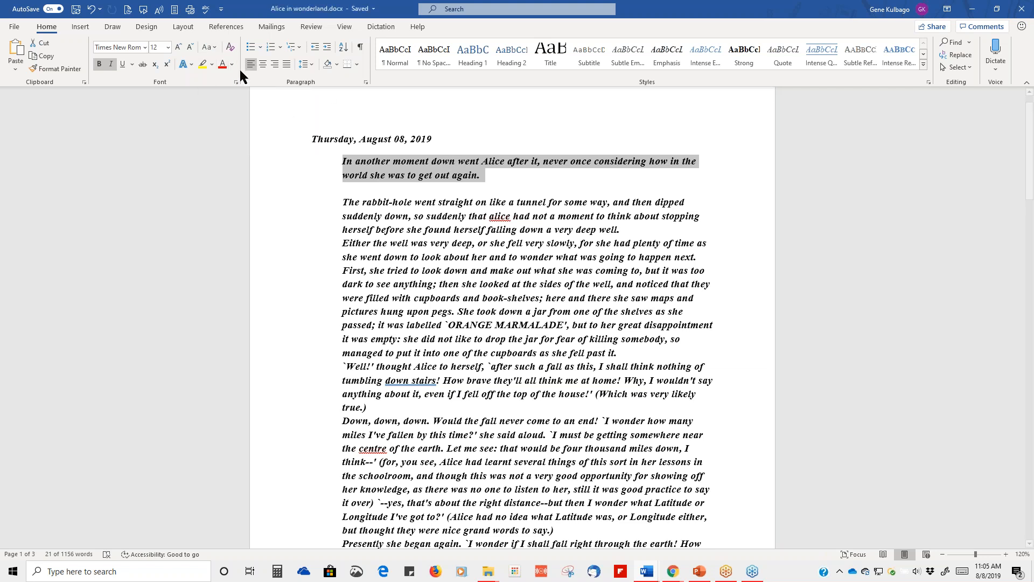
pyautogui.click(215, 48)
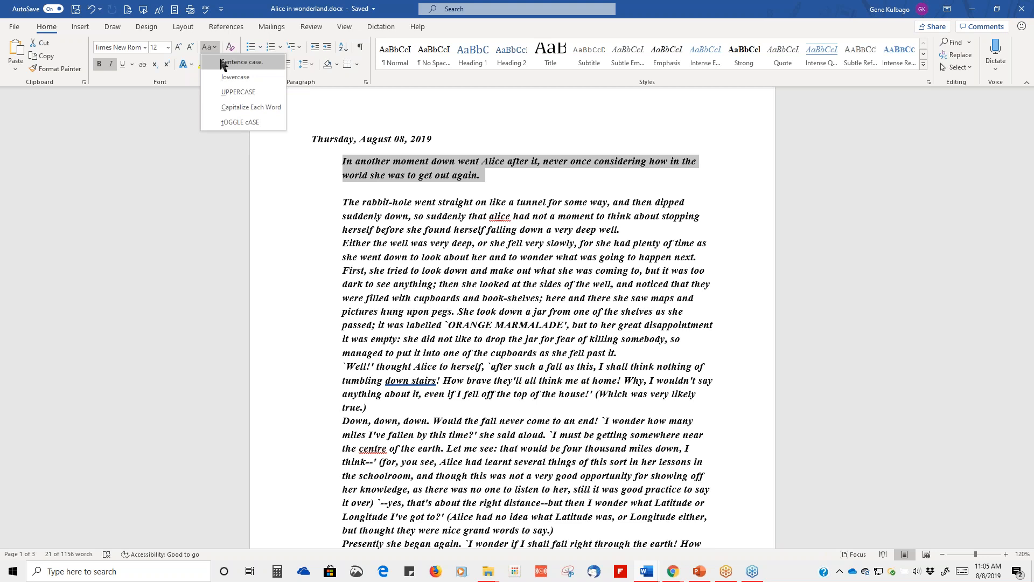
pyautogui.click(227, 108)
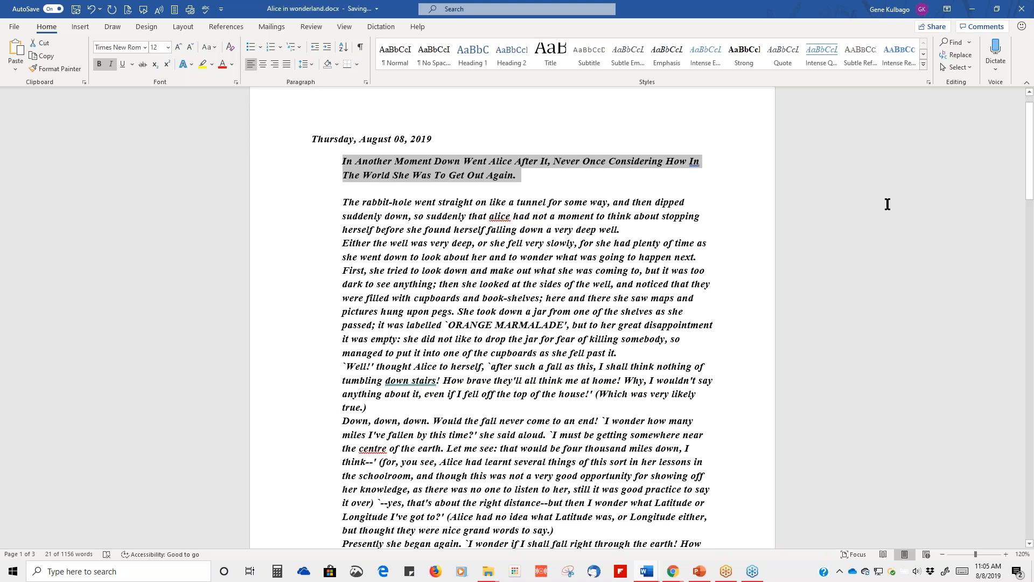
pyautogui.click(617, 175)
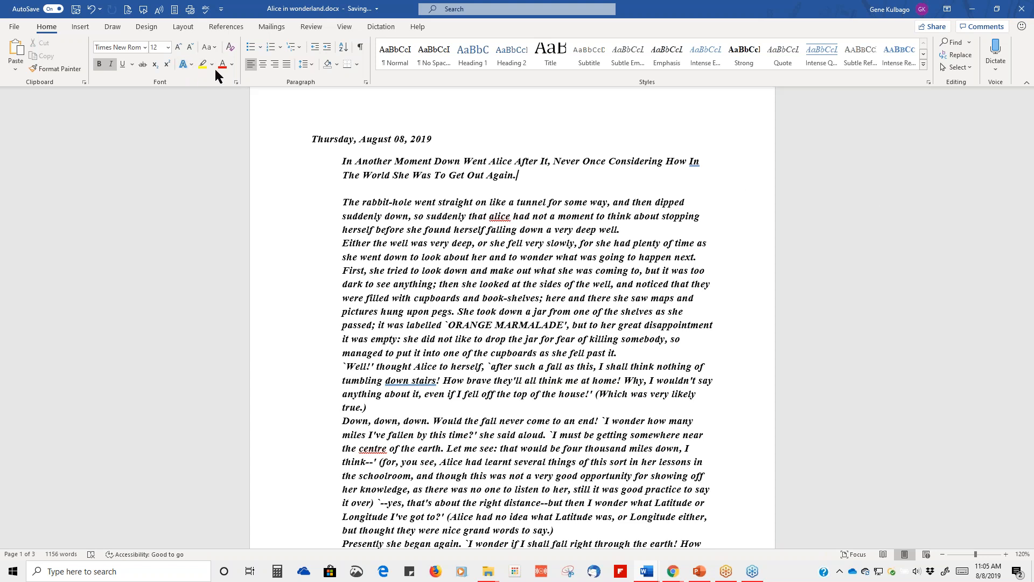
pyautogui.click(212, 47)
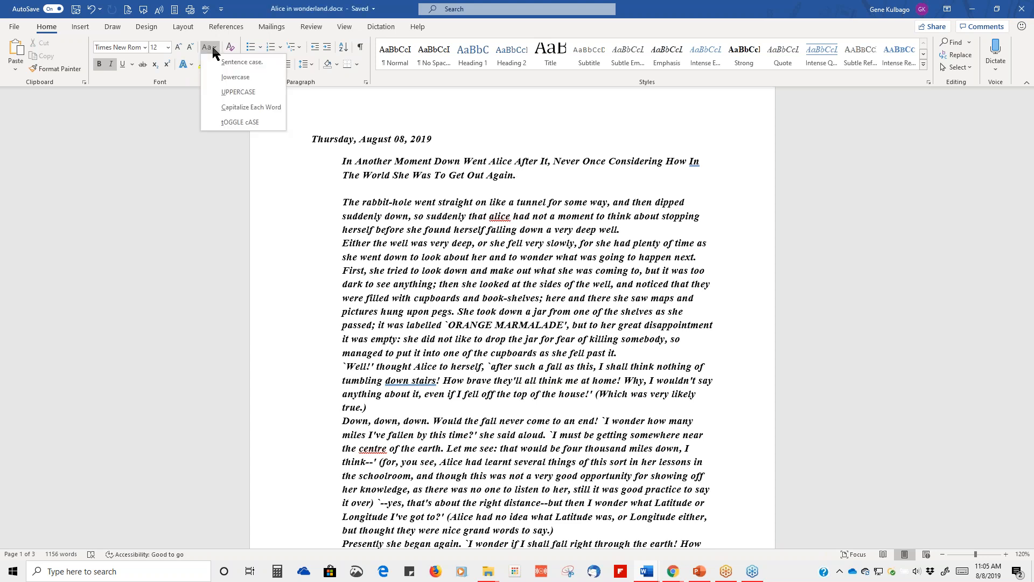
pyautogui.click(241, 108)
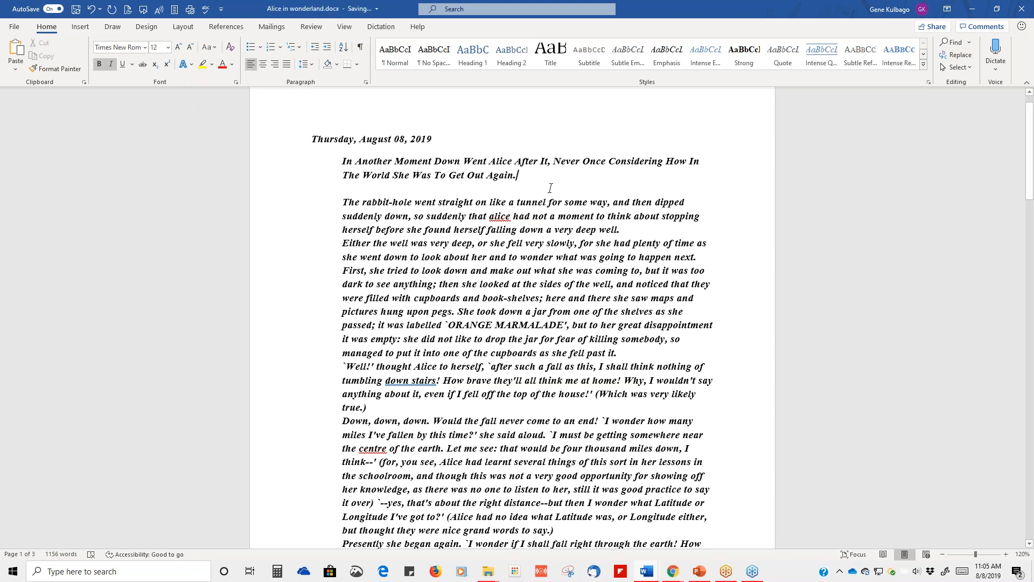
# - Change the paragraph beginning "In Another Moment" to Sentence case
pyautogui.moveTo(534, 175); pyautogui.dragTo(342, 160)
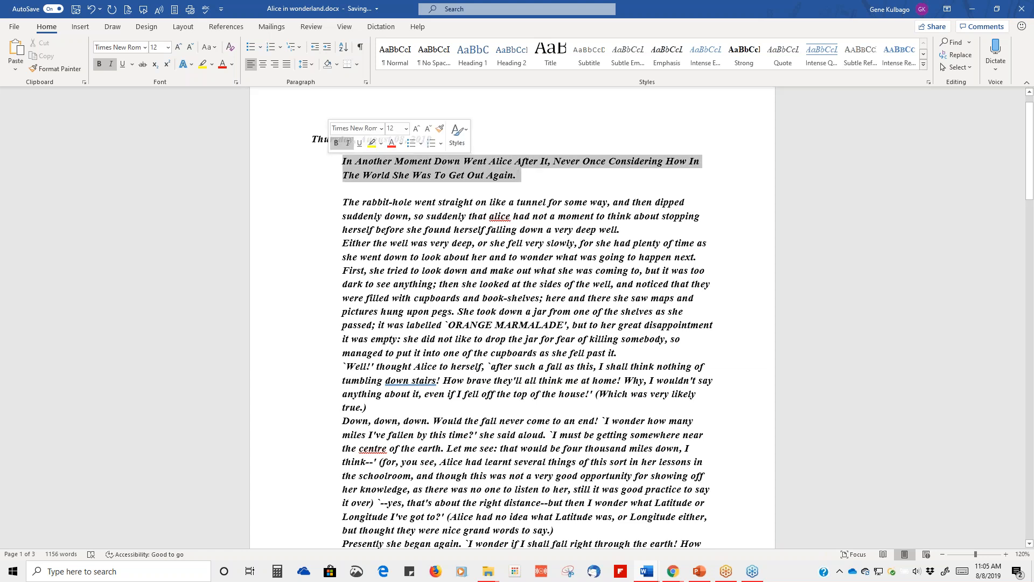
pyautogui.click(218, 56)
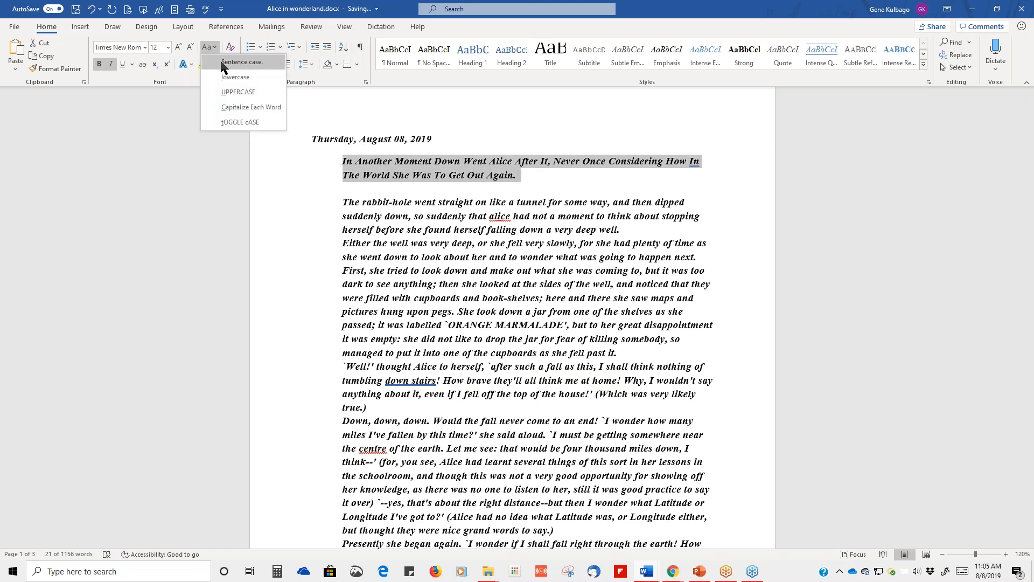
pyautogui.click(223, 67)
pyautogui.click(513, 188)
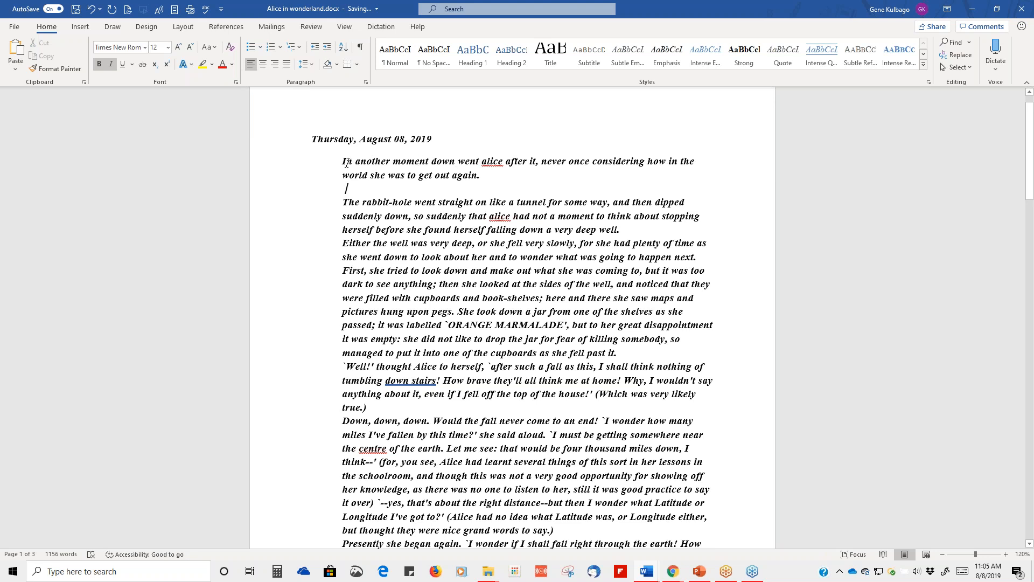
pyautogui.click(215, 47)
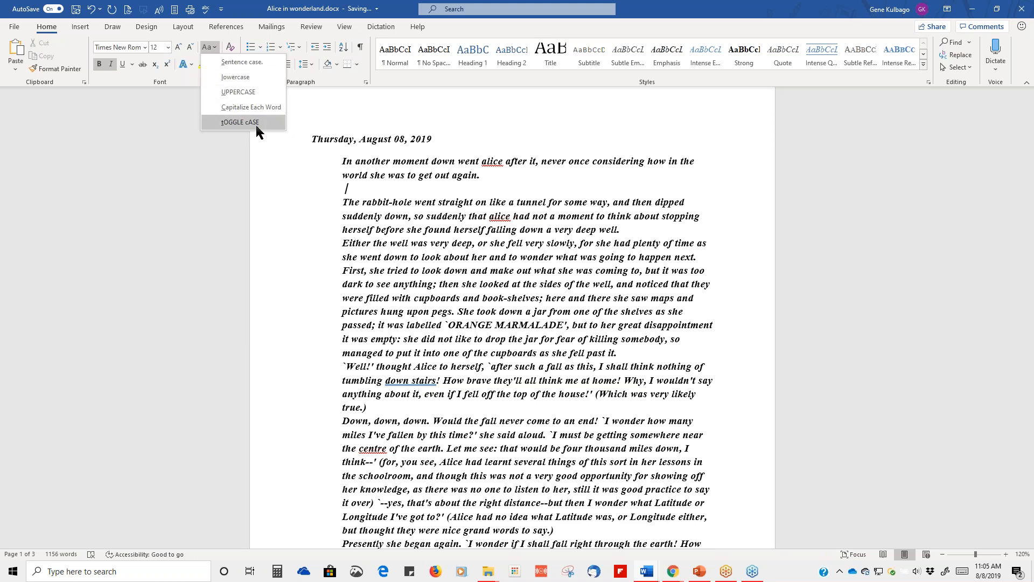
pyautogui.click(552, 143)
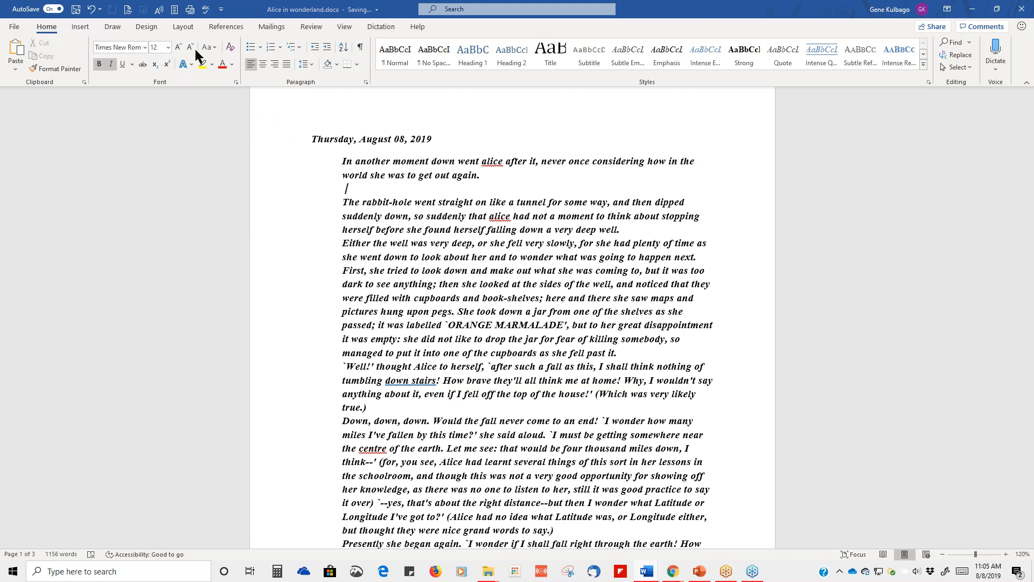
pyautogui.click(210, 48)
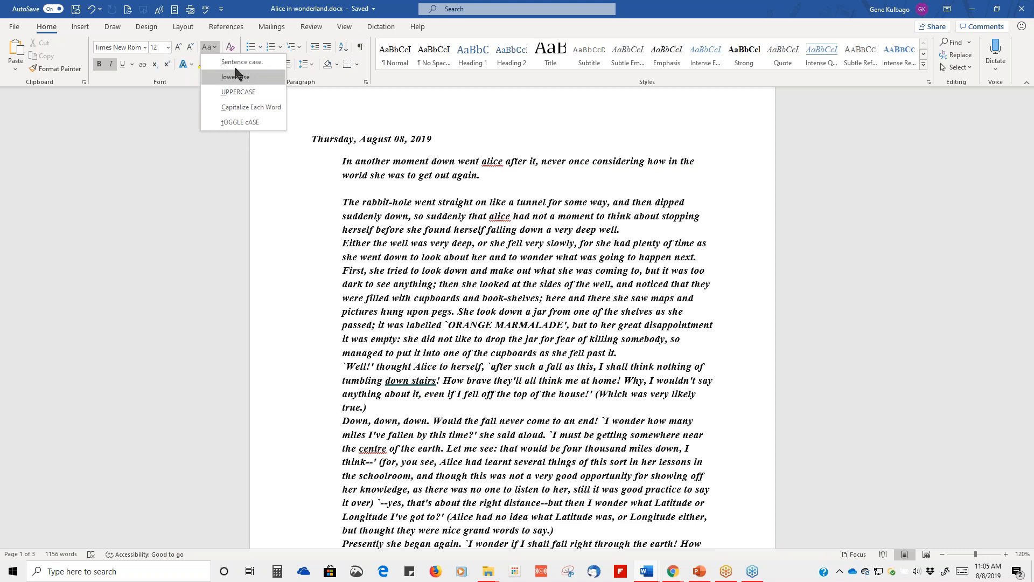
pyautogui.click(498, 109)
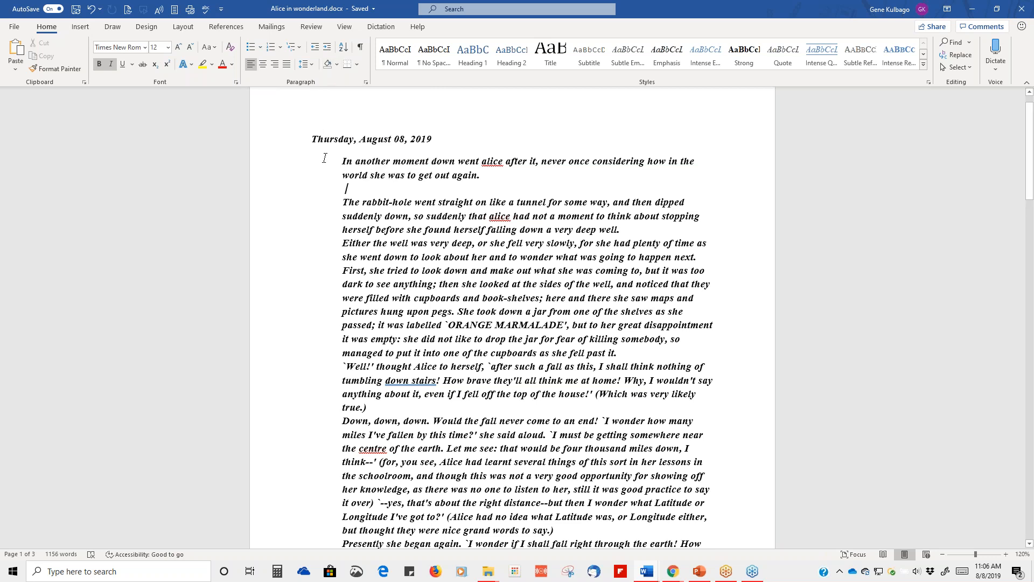
# - Apply black shading to the date line and the paragraph beginning "In another moment"
pyautogui.moveTo(310, 136); pyautogui.dragTo(485, 175)
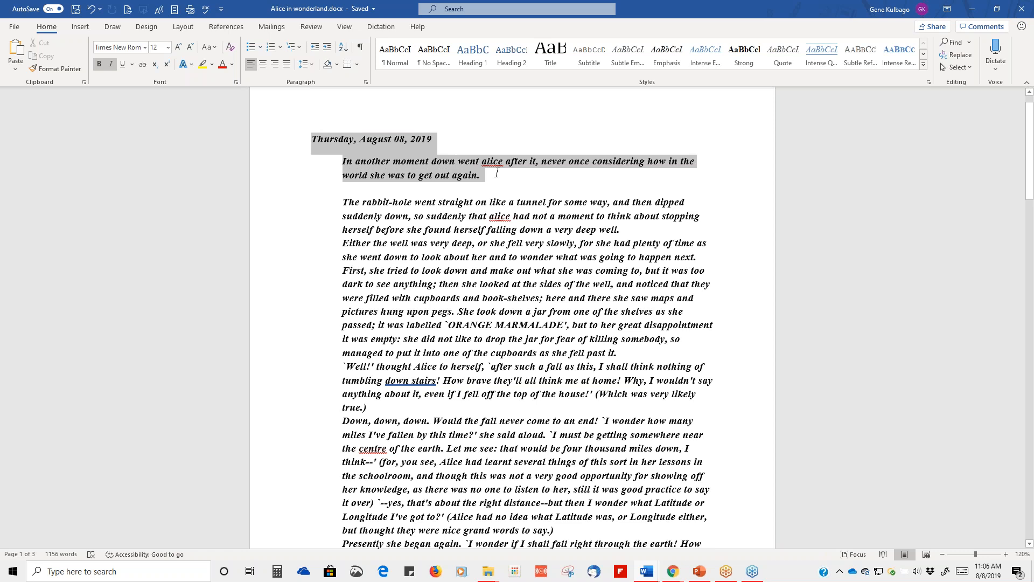
pyautogui.click(336, 66)
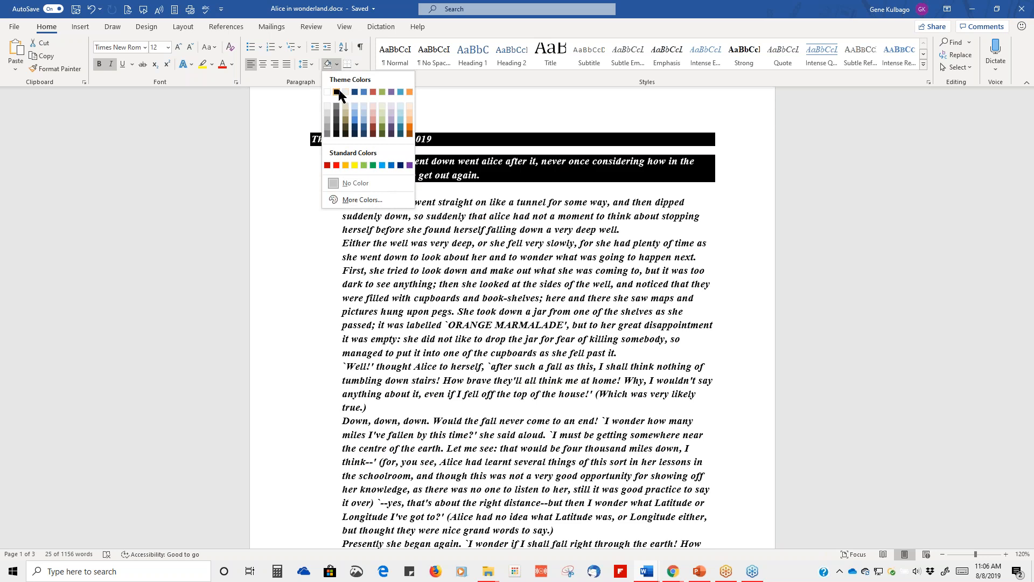
pyautogui.click(338, 92)
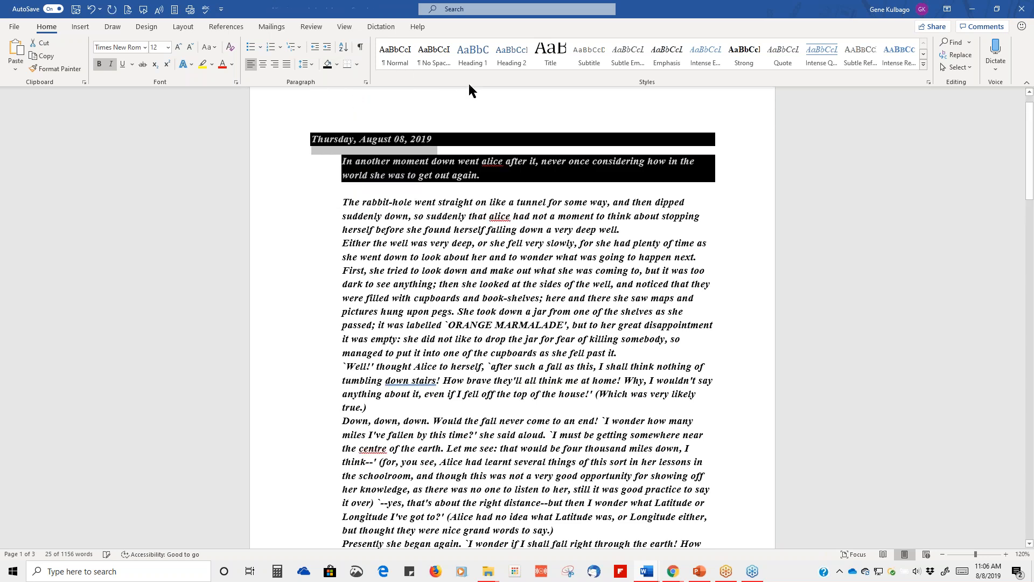
pyautogui.click(739, 177)
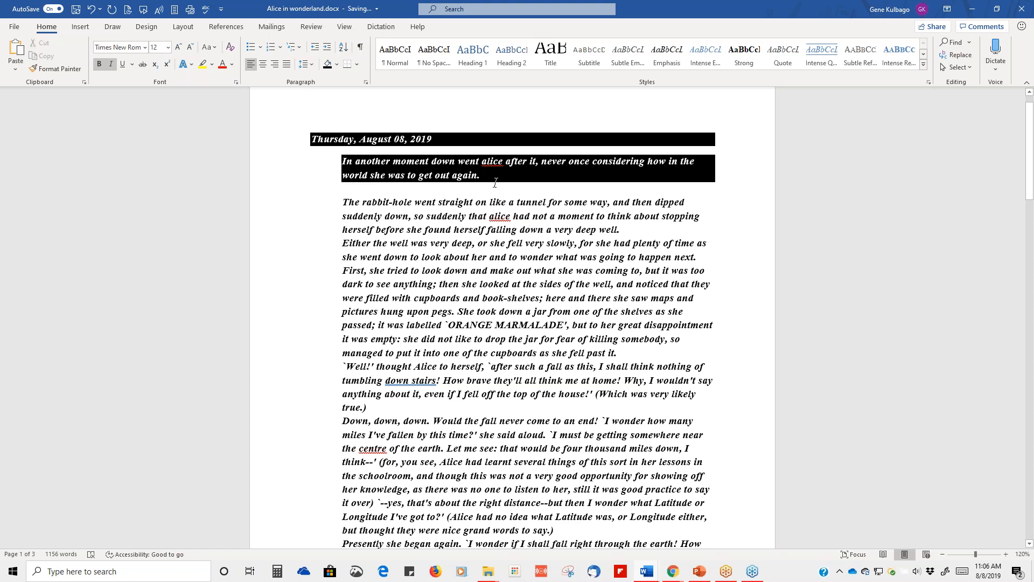
# - Change the shading of the date line and the first paragraph to white
pyautogui.moveTo(496, 185); pyautogui.dragTo(309, 137)
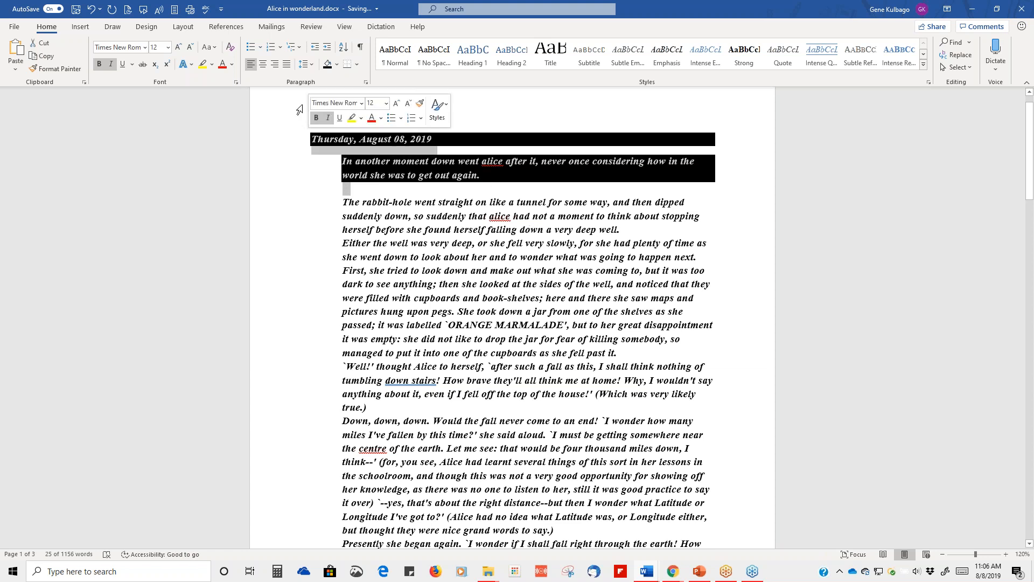
pyautogui.click(335, 65)
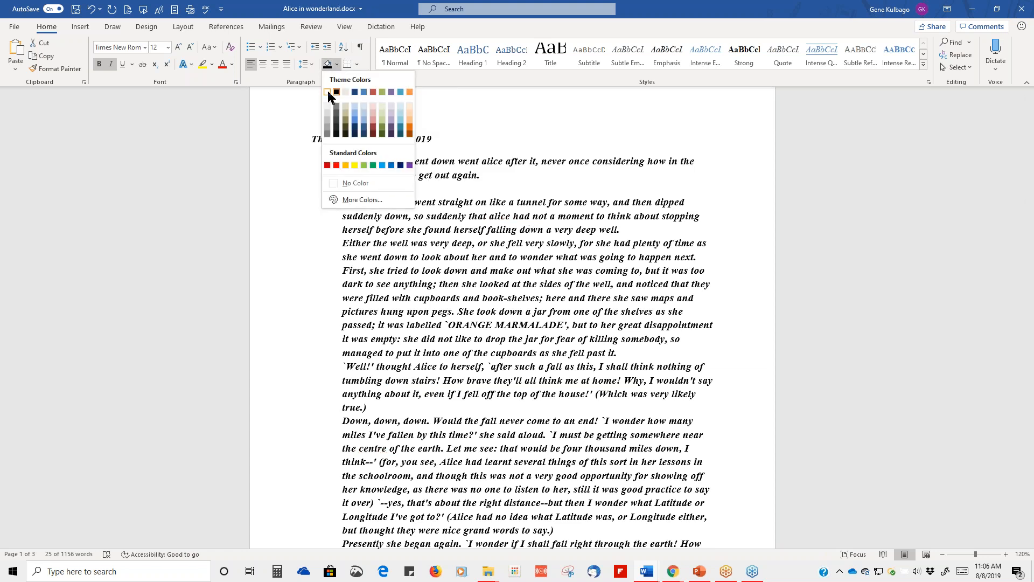
pyautogui.click(327, 92)
pyautogui.click(462, 129)
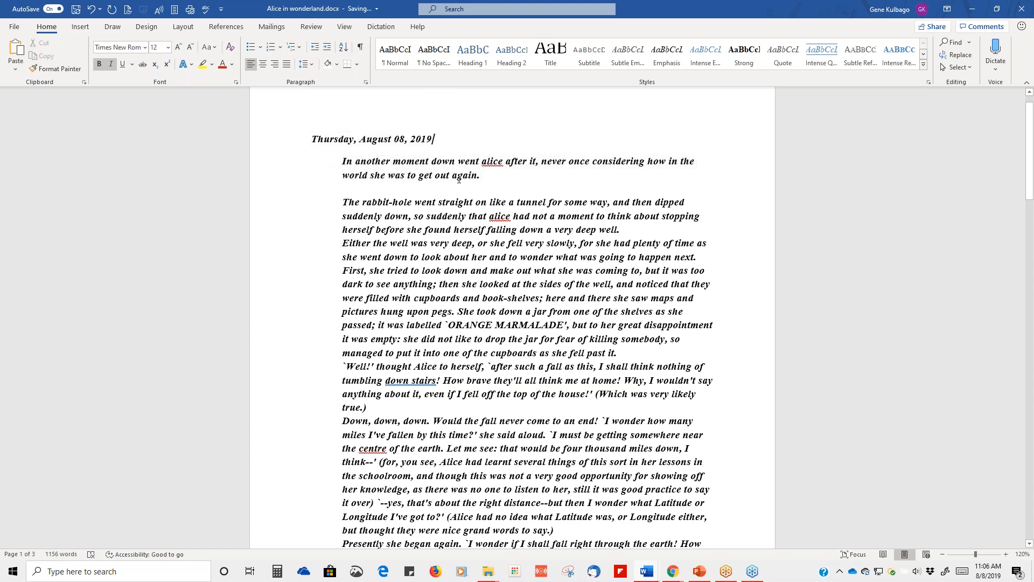
pyautogui.scroll(-20, 467, 191)
pyautogui.scroll(16, 467, 191)
pyautogui.scroll(5, 467, 191)
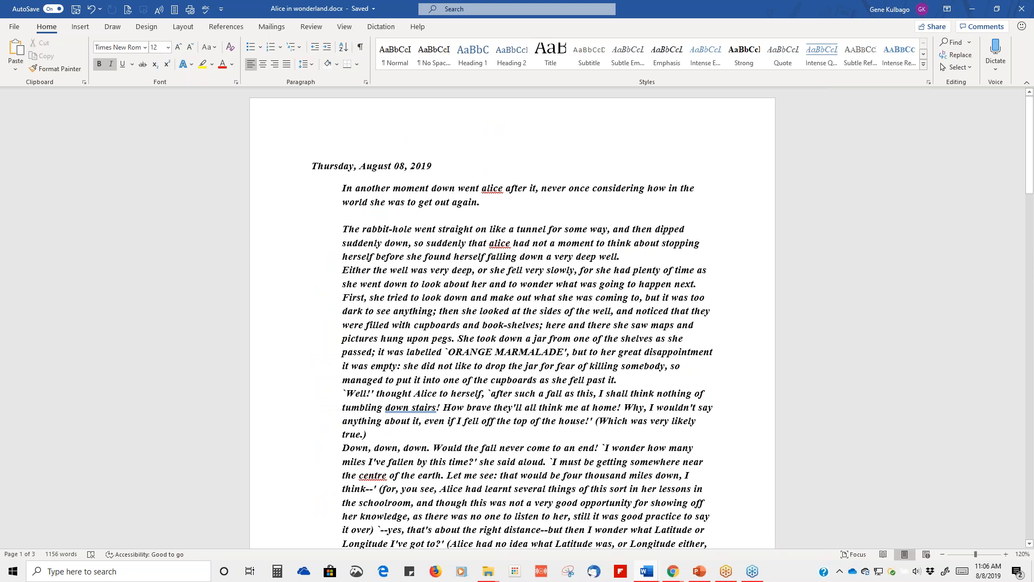
# - Replace every occurrence of "alice" in the document with "JOE" and check the replacements through the text
pyautogui.click(960, 56)
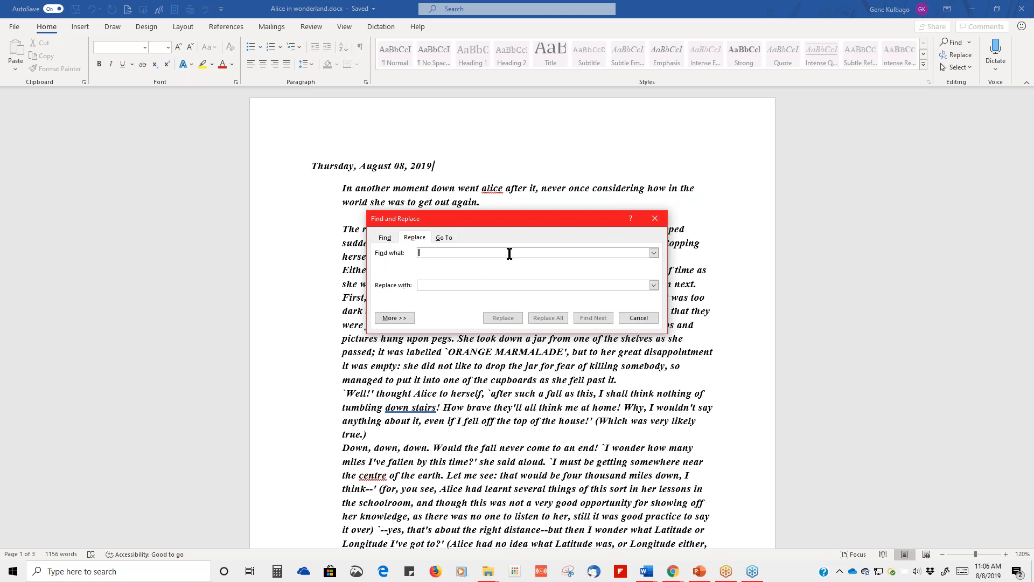
pyautogui.write('alice')
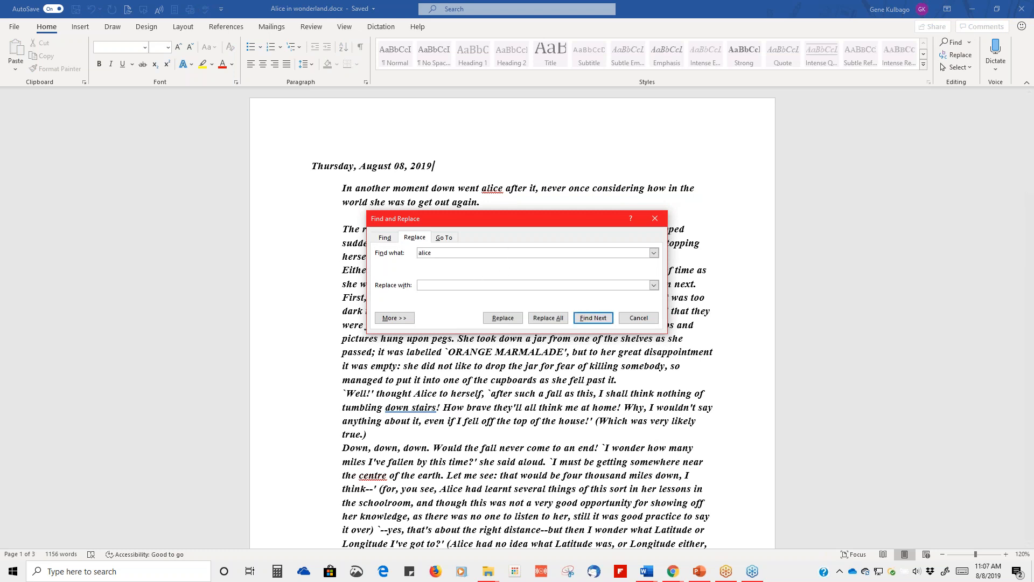
pyautogui.click(439, 285)
pyautogui.write('JOE')
pyautogui.click(548, 318)
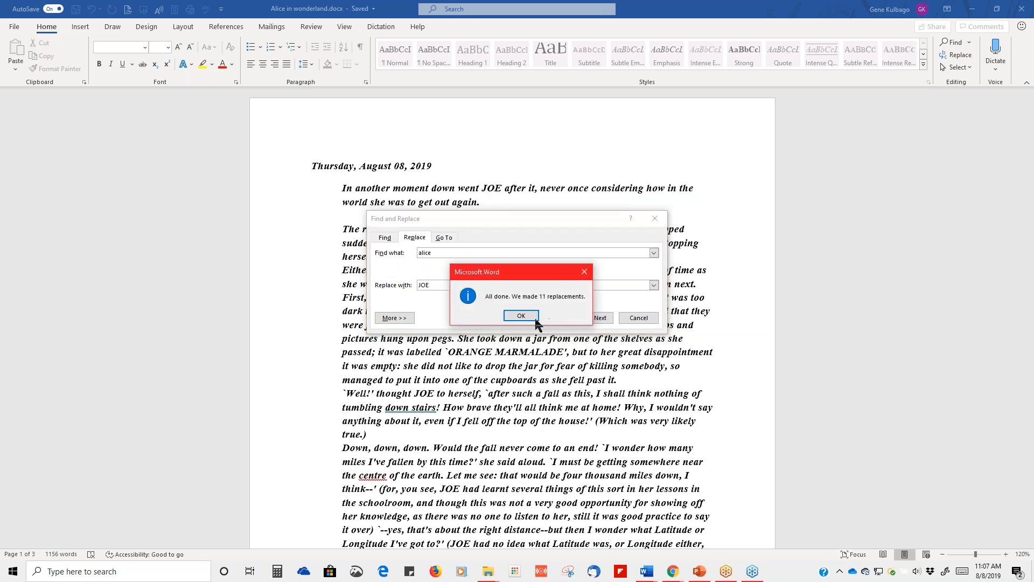
pyautogui.click(522, 318)
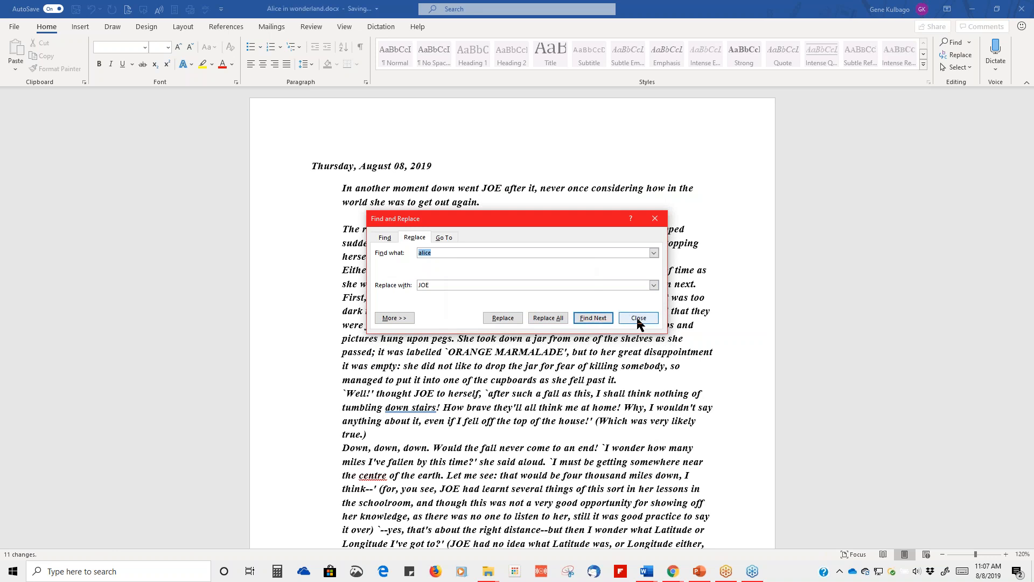
pyautogui.click(639, 318)
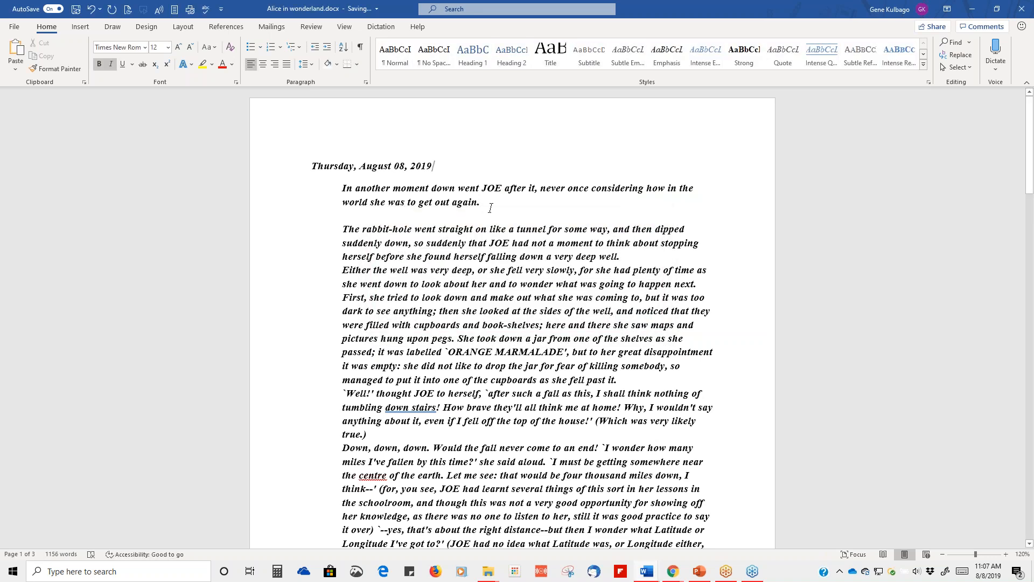
pyautogui.scroll(-6, 446, 318)
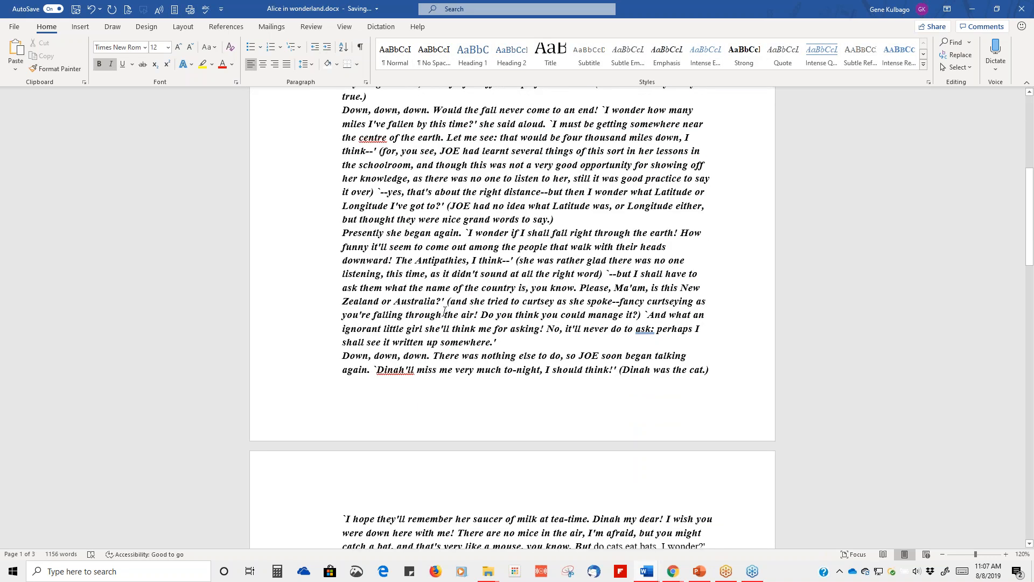
pyautogui.scroll(-6, 446, 317)
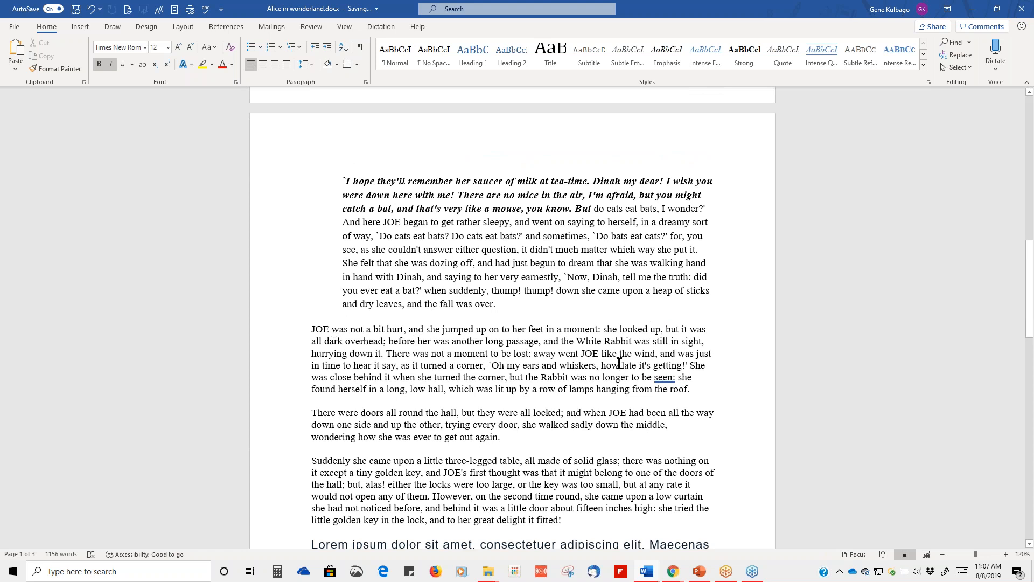
pyautogui.scroll(12, 617, 363)
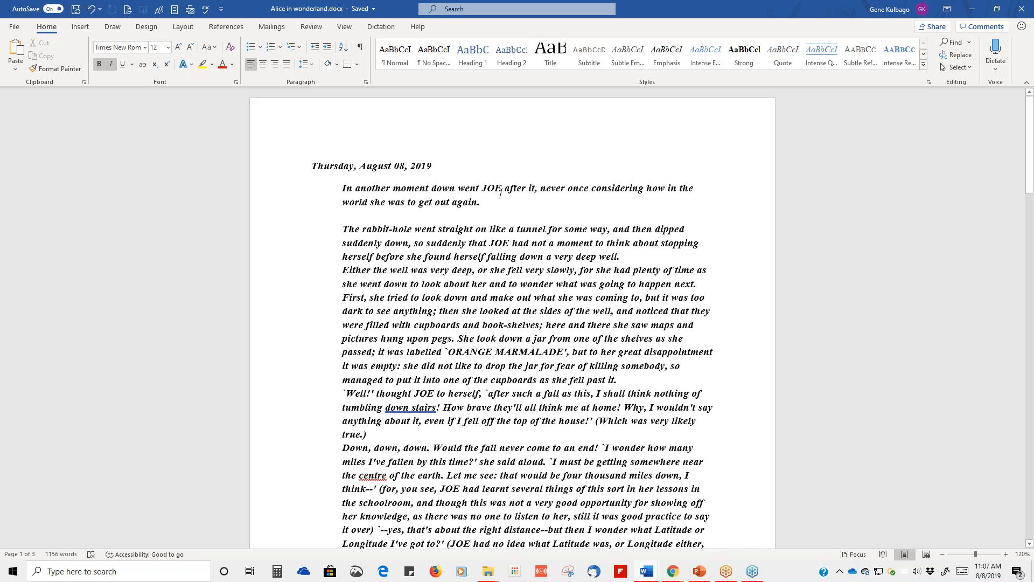
# - Replace every occurrence of "JOE" in the document with "alice" and check the replacements through the text
pyautogui.click(953, 42)
pyautogui.click(959, 56)
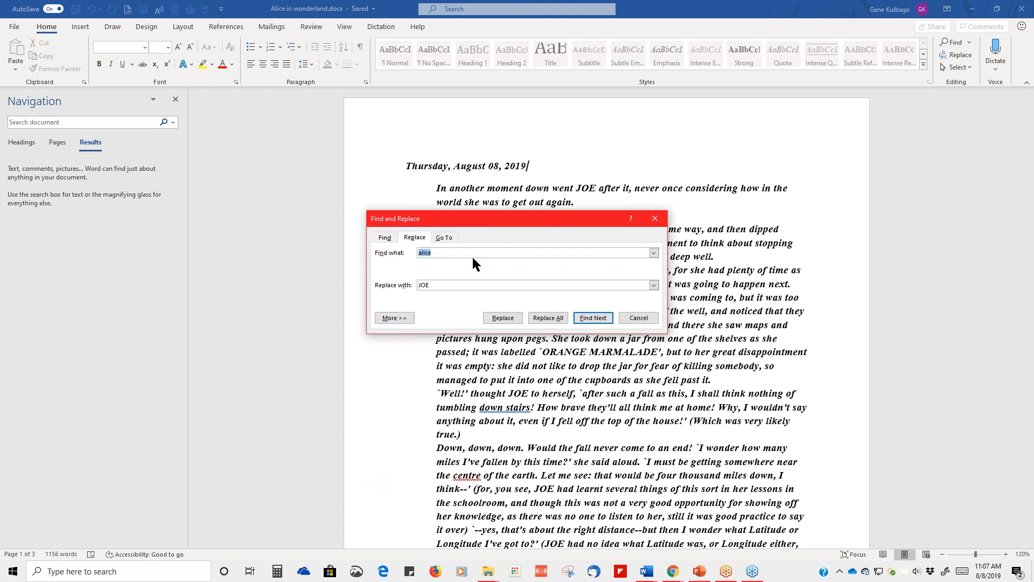
pyautogui.write('JOE')
pyautogui.doubleClick(444, 286)
pyautogui.write('alice')
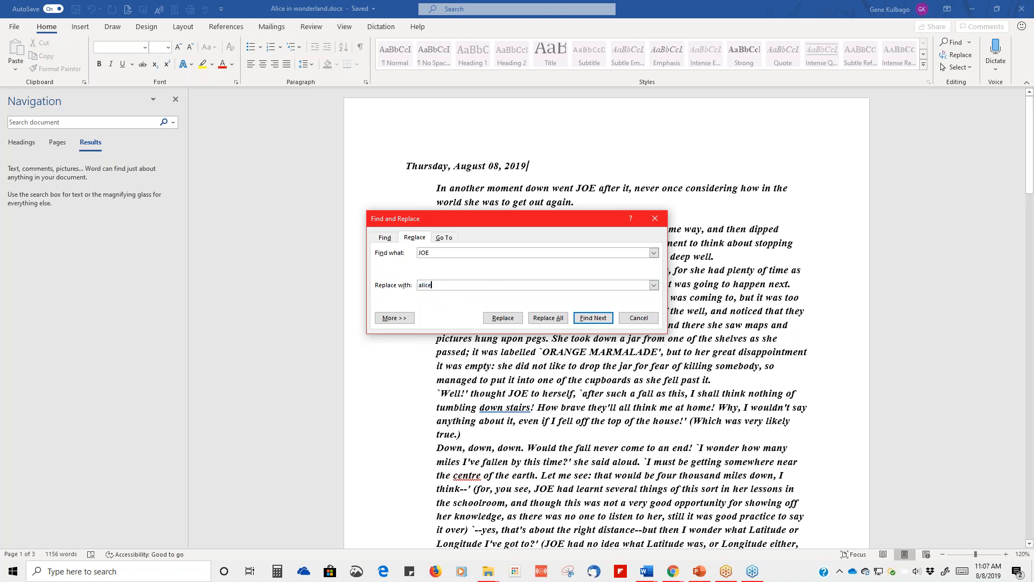
pyautogui.click(538, 319)
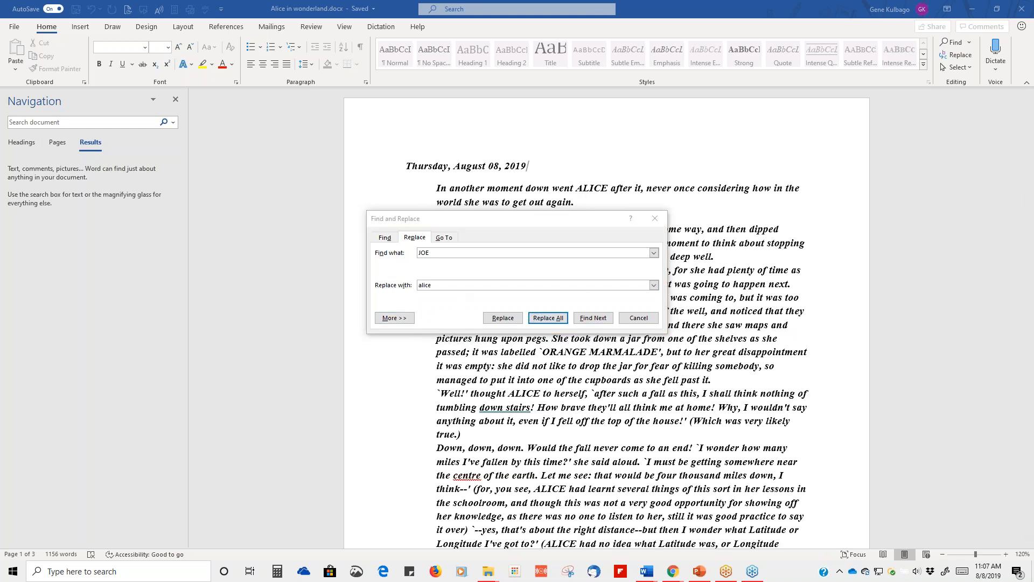
pyautogui.click(520, 316)
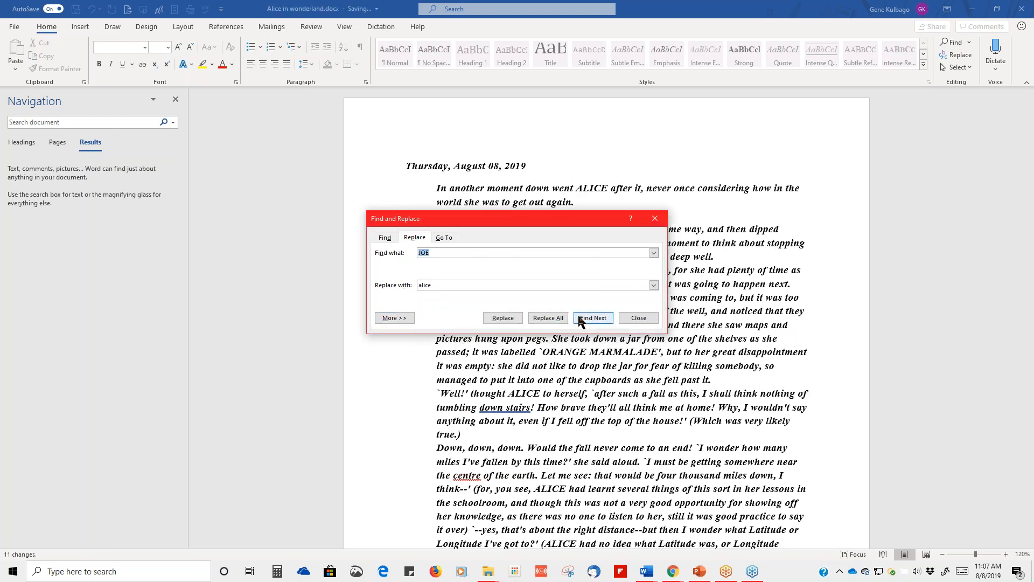
pyautogui.click(641, 318)
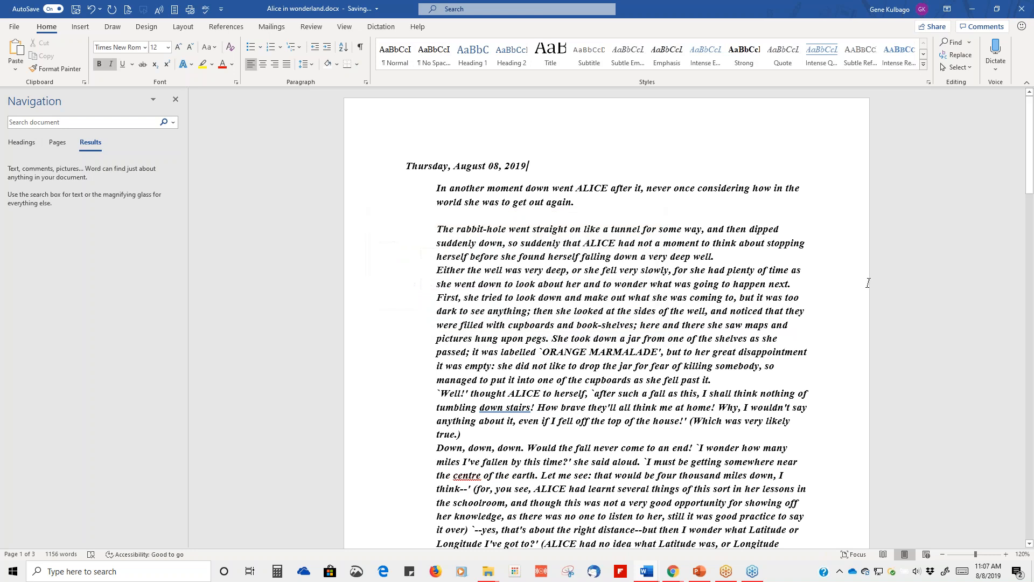
pyautogui.scroll(-10, 656, 345)
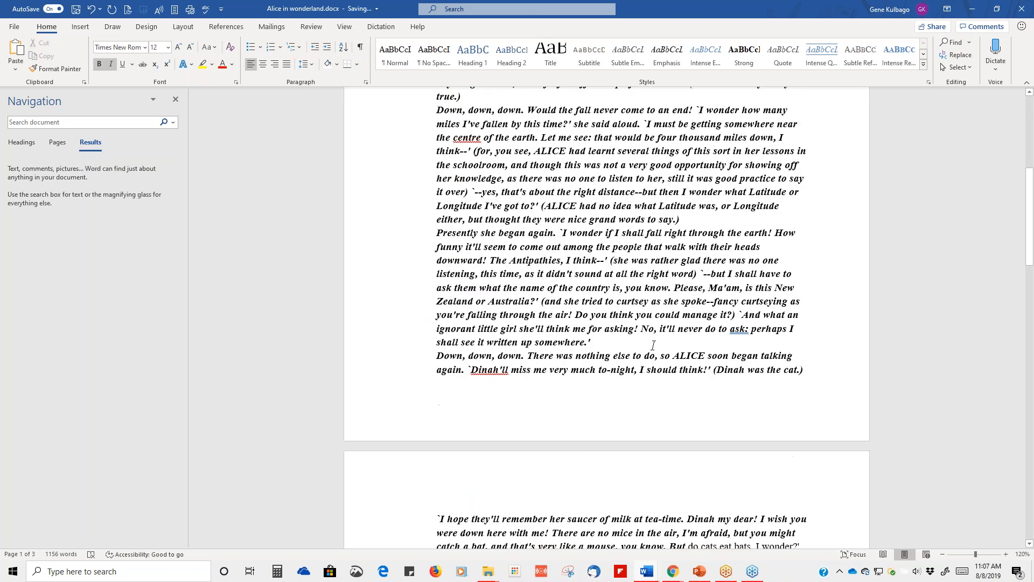
pyautogui.scroll(6, 621, 339)
pyautogui.scroll(3, 621, 340)
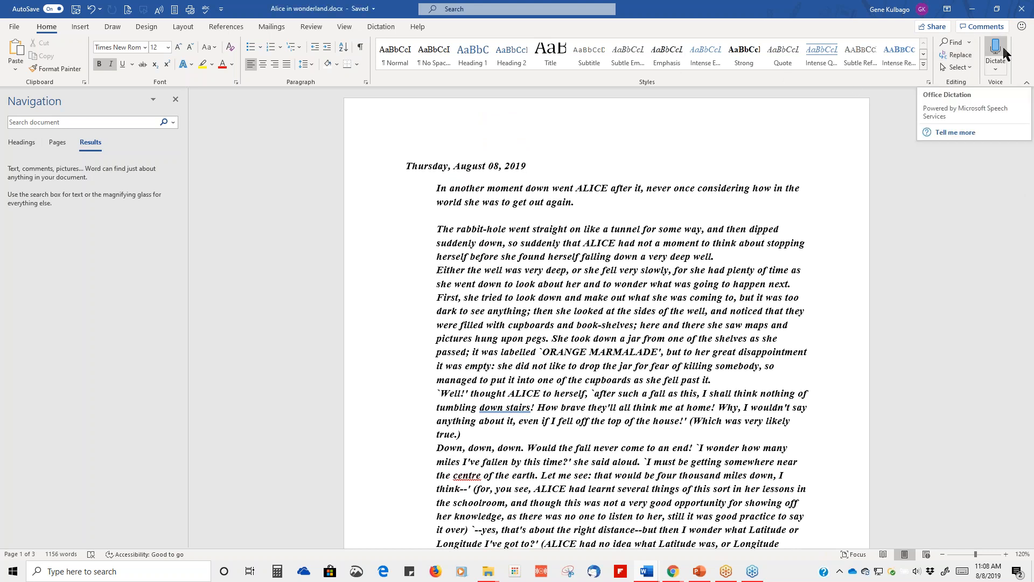
# - Look at the available Office Dictation languages and start a new line below "Test" at the document's end
pyautogui.scroll(-12, 789, 208)
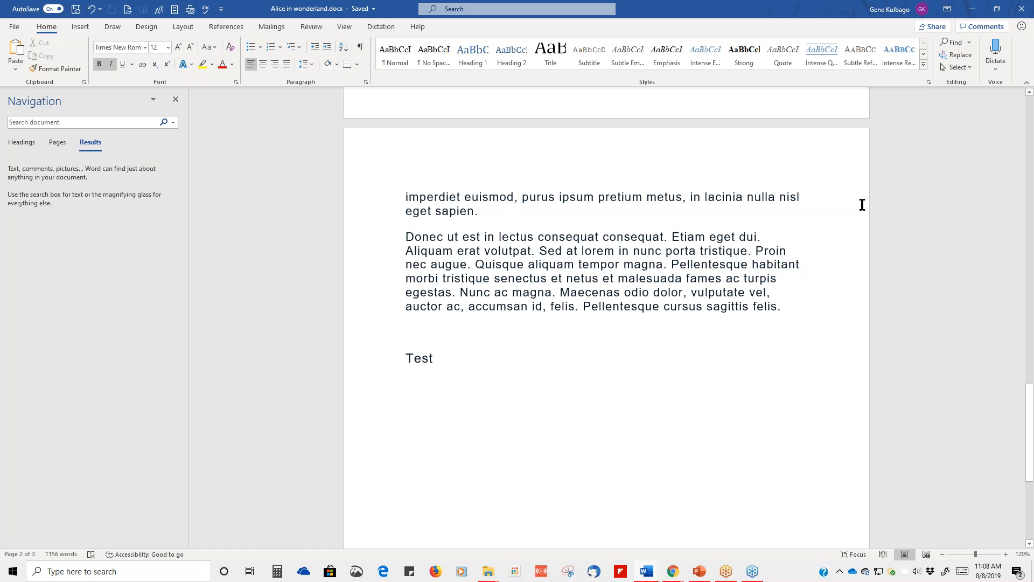
pyautogui.click(1003, 64)
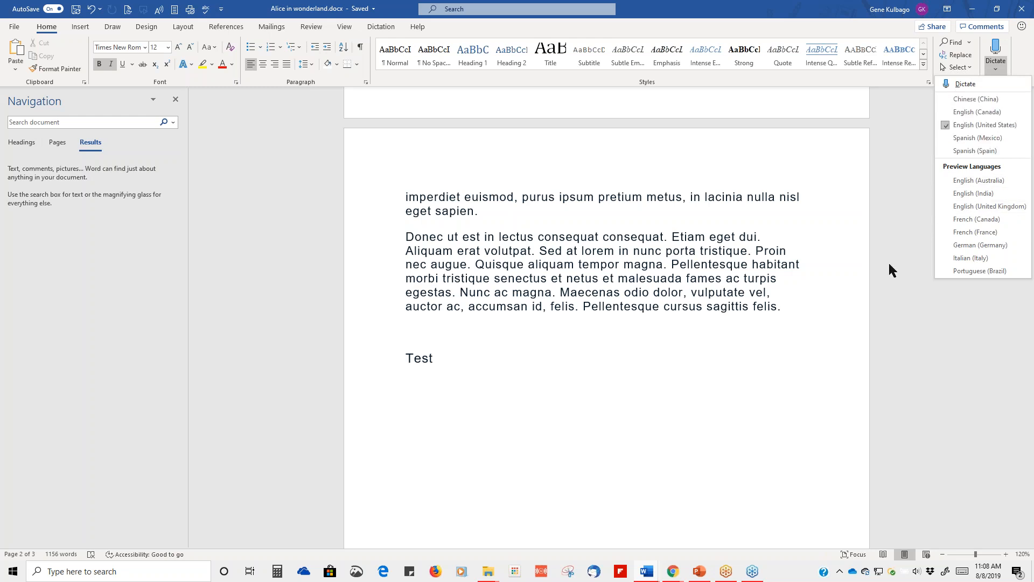
pyautogui.click(382, 26)
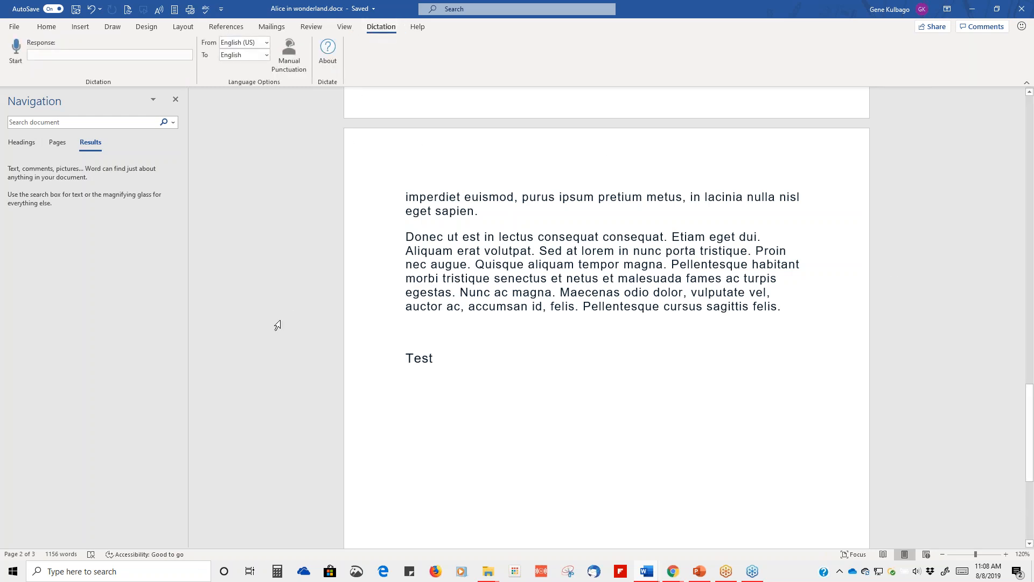
pyautogui.click(436, 362)
pyautogui.press('Return')
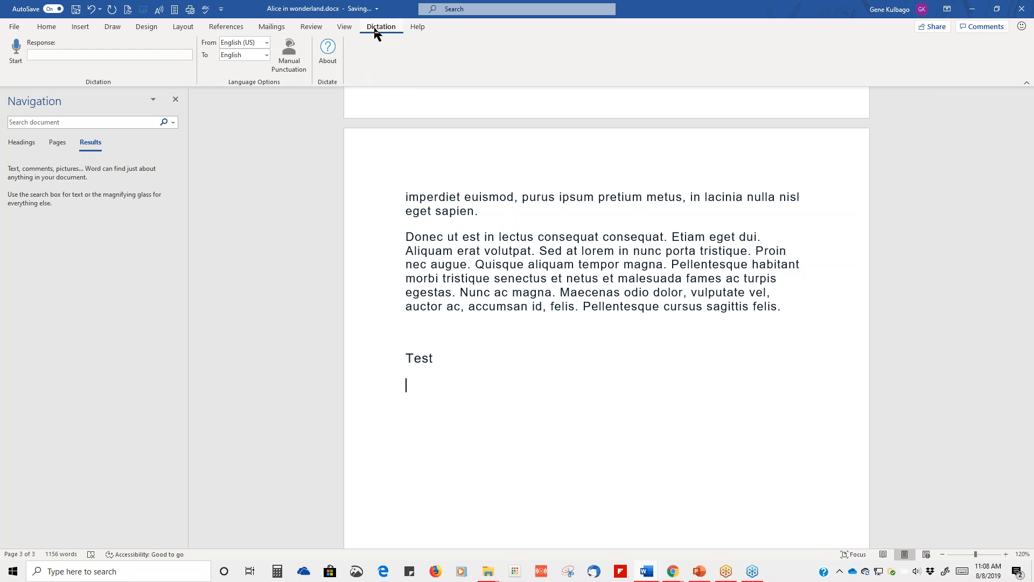
# - Set the dictation output language to Spanish and dictate "Es un día lluvioso afuera. Espero que el Trueno se detenga pronto." below "Test"
pyautogui.click(266, 55)
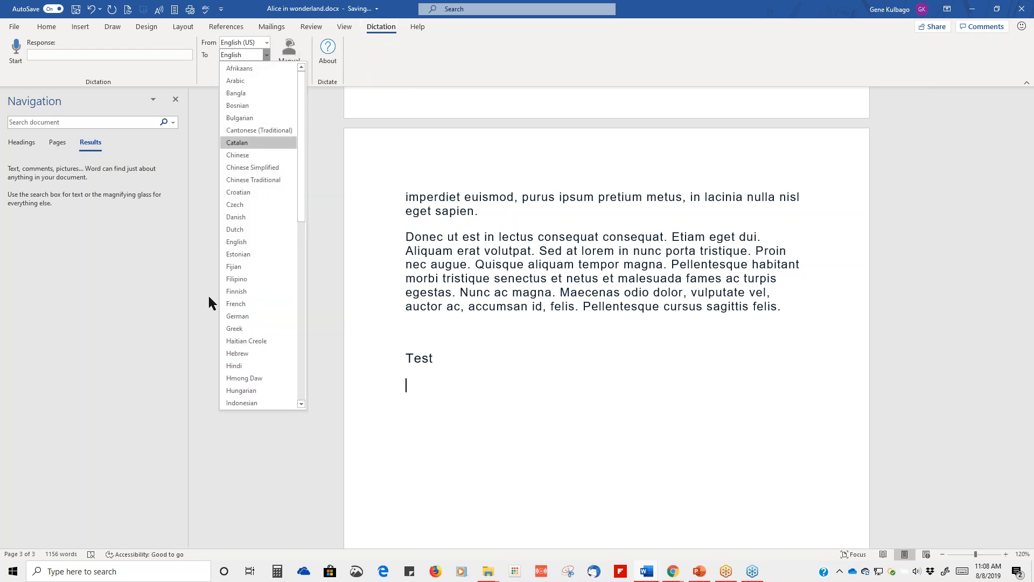
pyautogui.moveTo(302, 211); pyautogui.dragTo(272, 259)
pyautogui.scroll(-4, 264, 283)
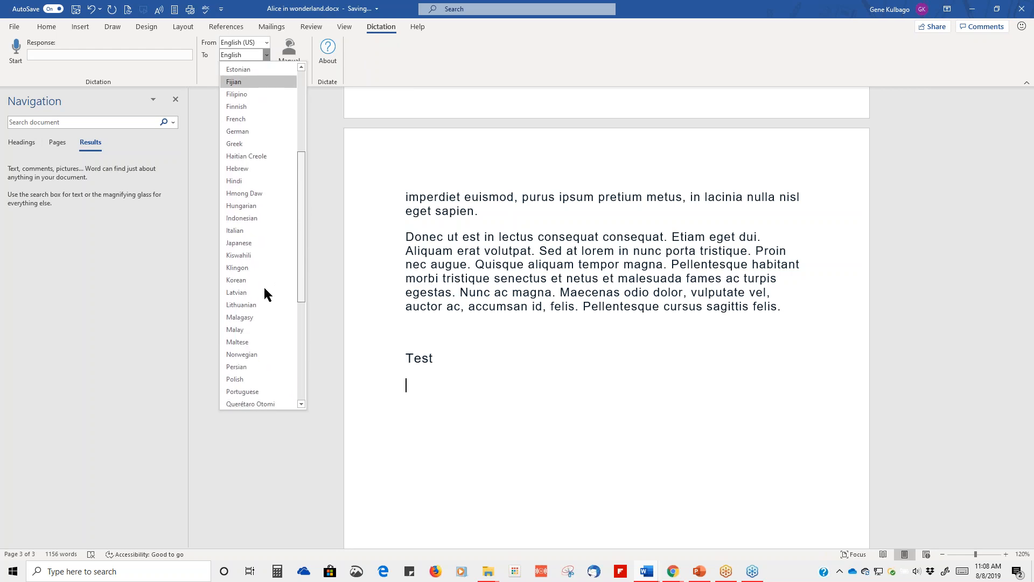
pyautogui.scroll(-1, 264, 322)
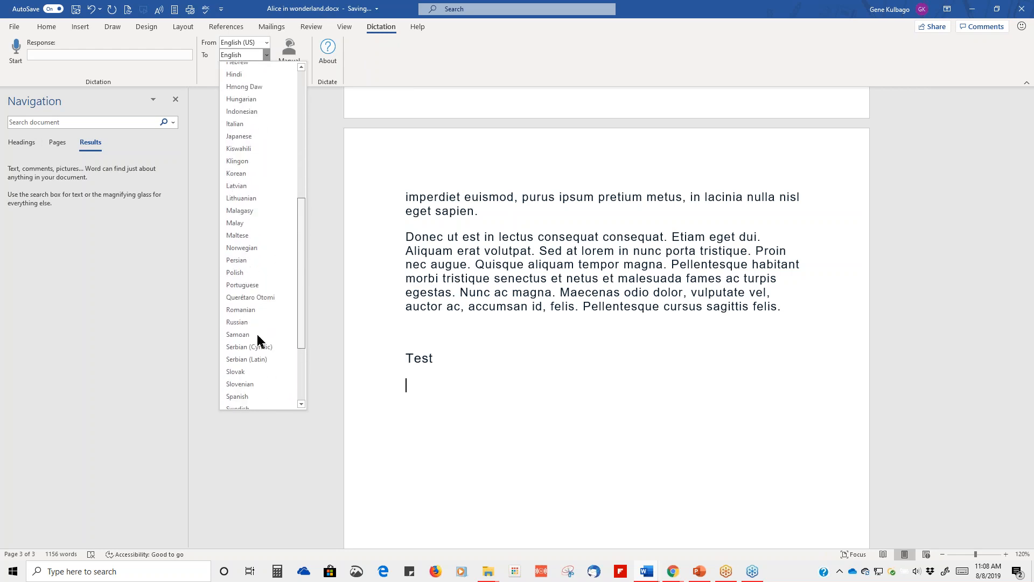
pyautogui.click(230, 394)
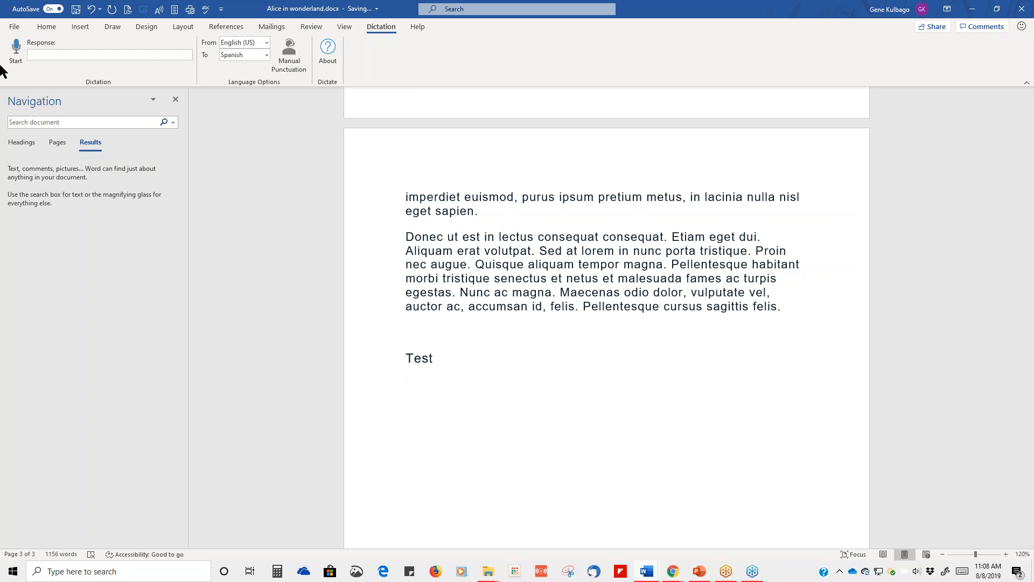
pyautogui.click(16, 54)
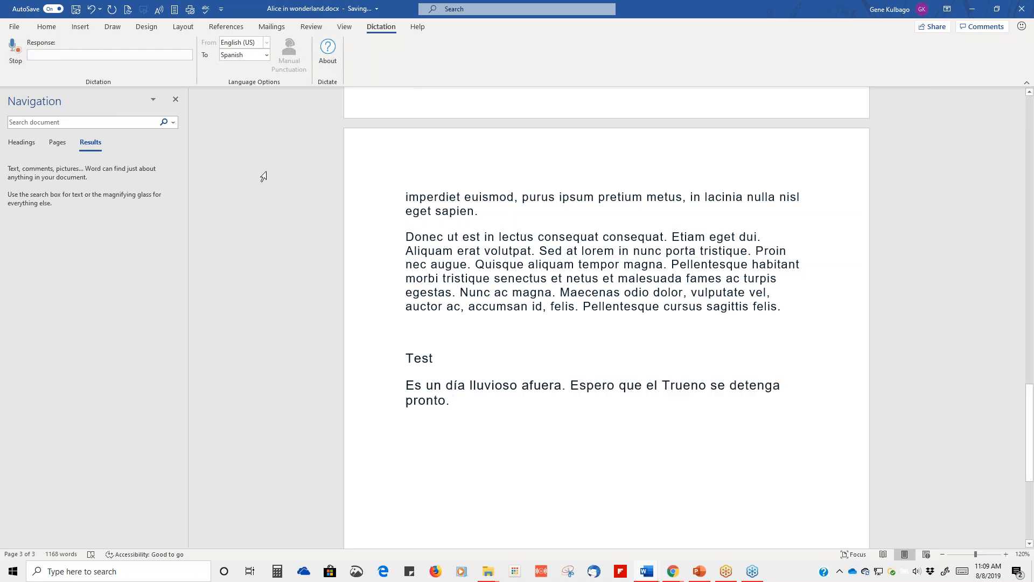
pyautogui.click(24, 58)
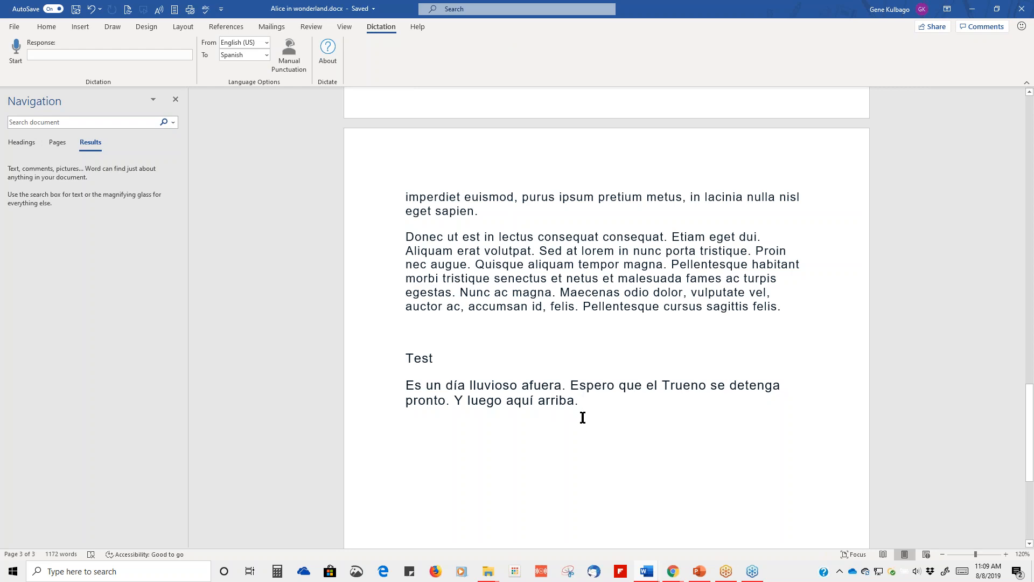
# - Translate the dictated Spanish paragraph into English with Translator, read the translation without inserting it, and close the translation view
pyautogui.moveTo(415, 384); pyautogui.dragTo(803, 414)
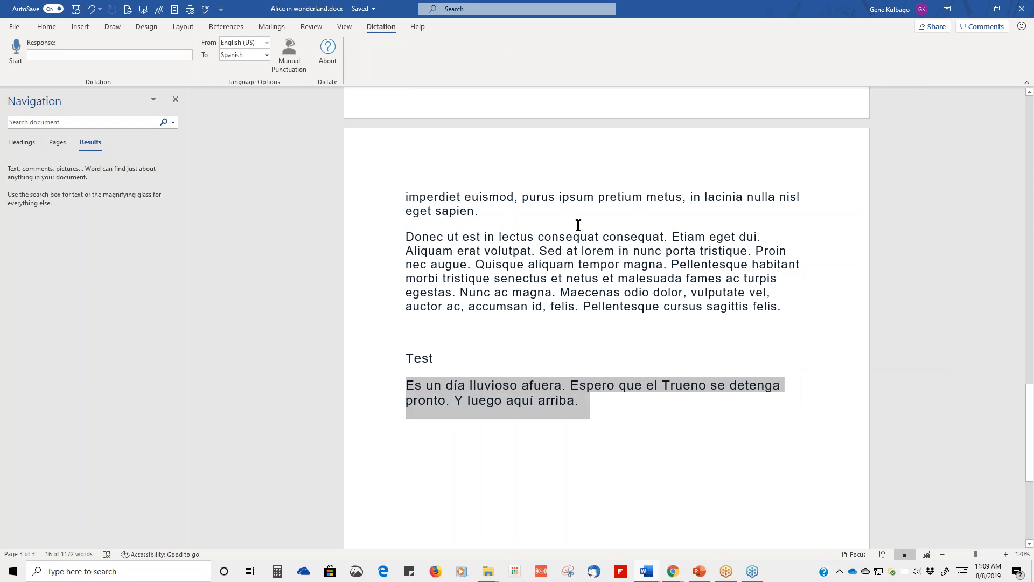
pyautogui.click(311, 27)
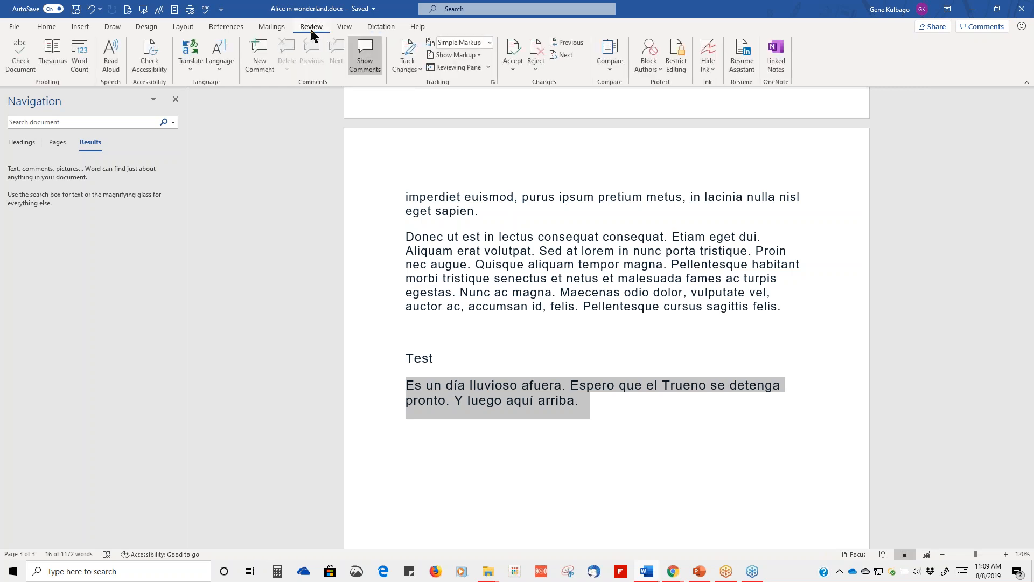
pyautogui.click(185, 57)
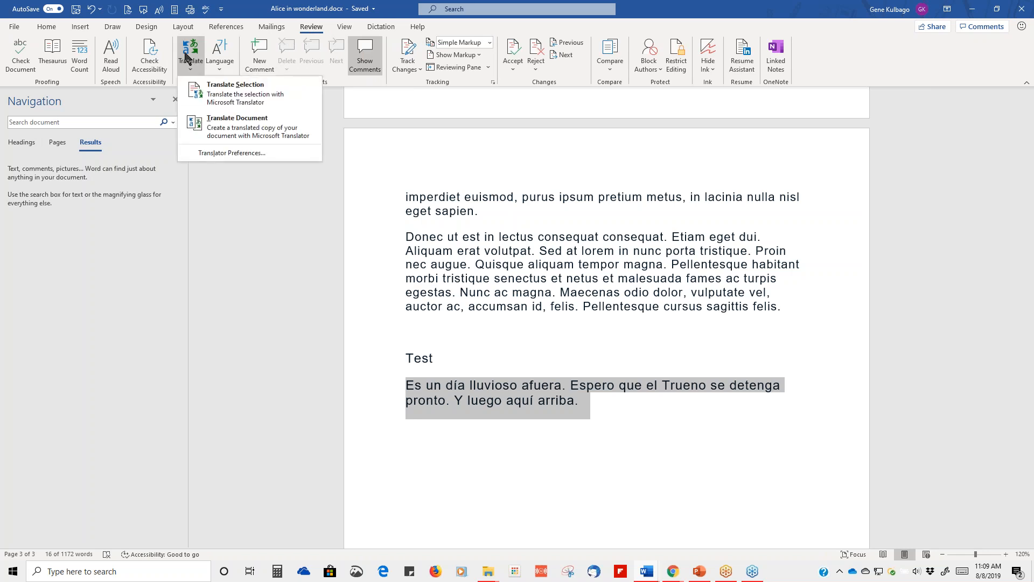
pyautogui.click(217, 88)
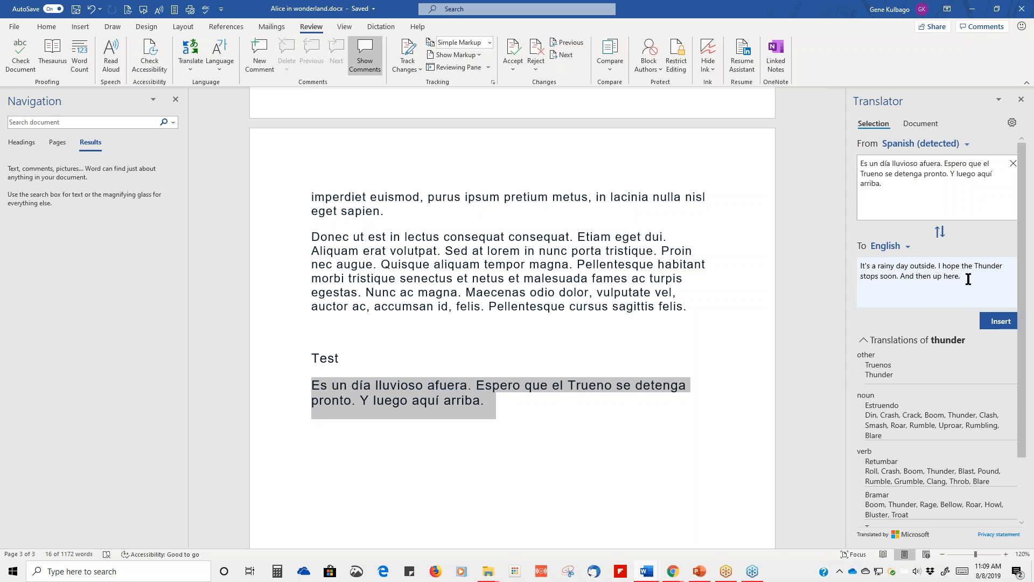
pyautogui.click(1022, 100)
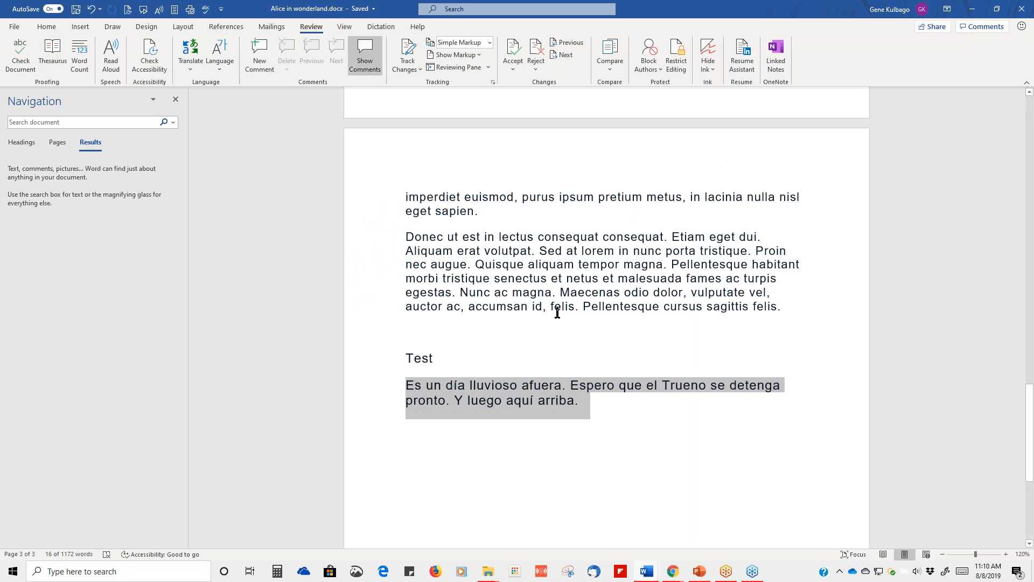
pyautogui.scroll(20, 552, 306)
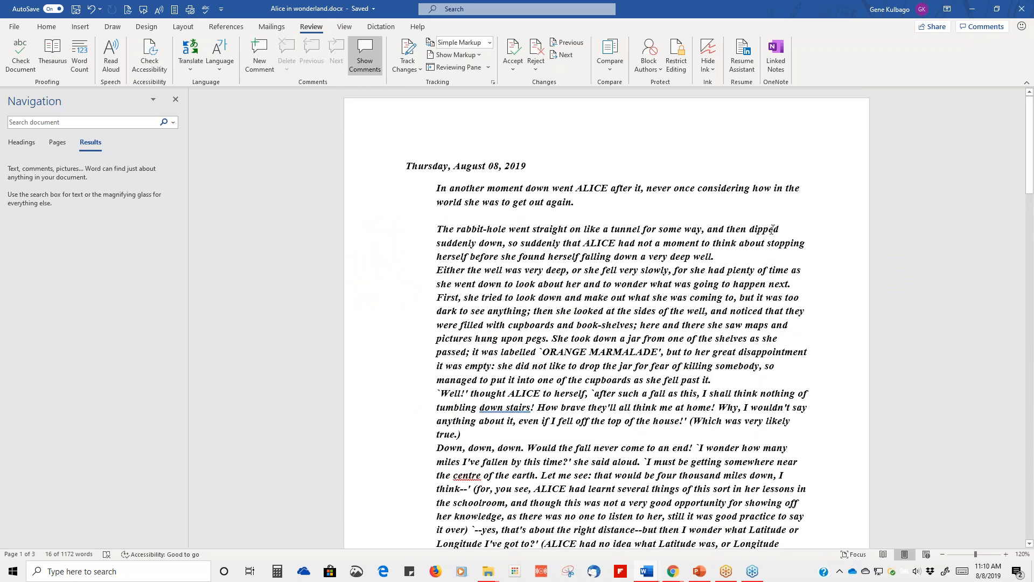
pyautogui.scroll(-8, 780, 224)
pyautogui.scroll(8, 779, 224)
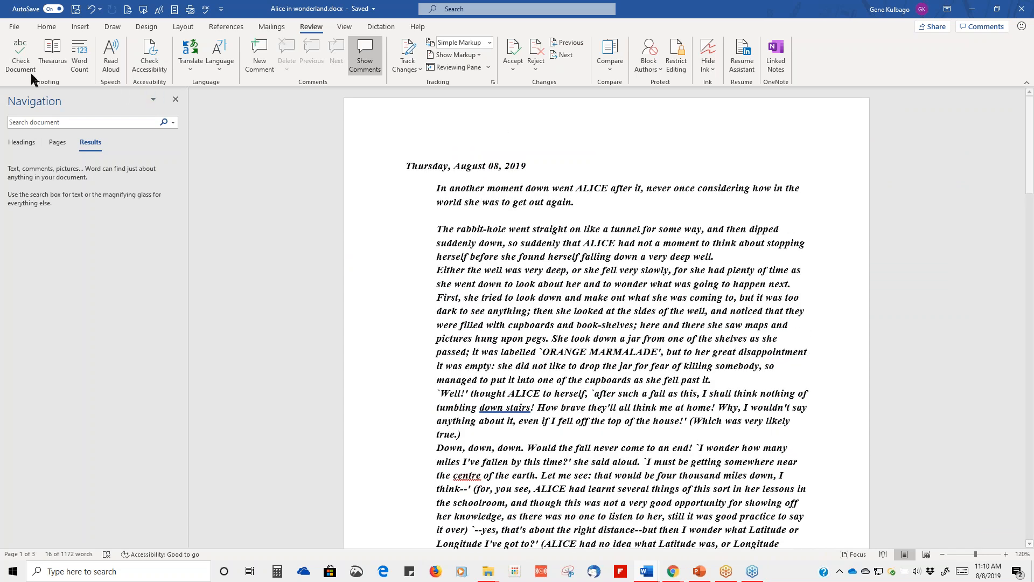
pyautogui.click(49, 30)
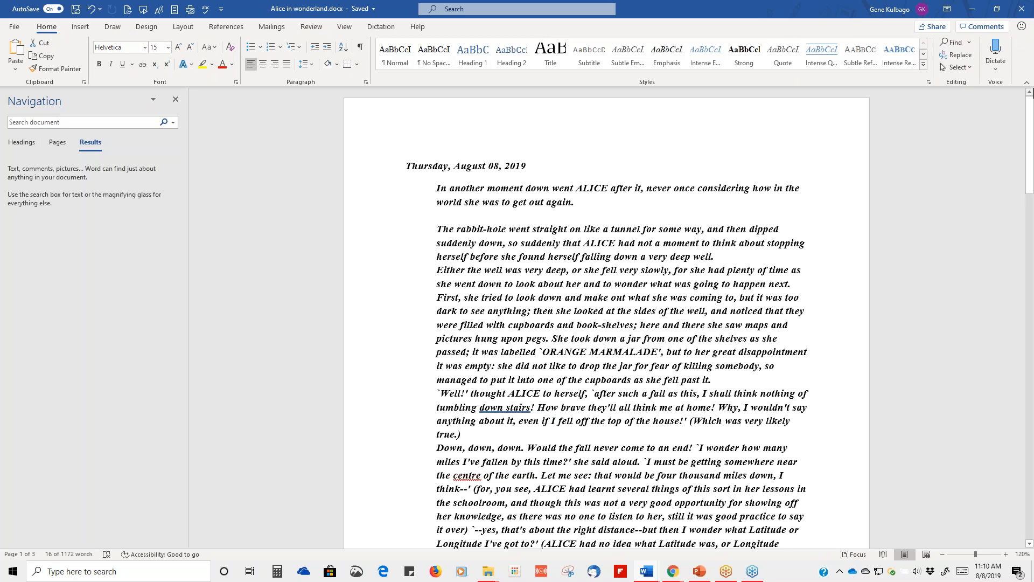
pyautogui.click(86, 28)
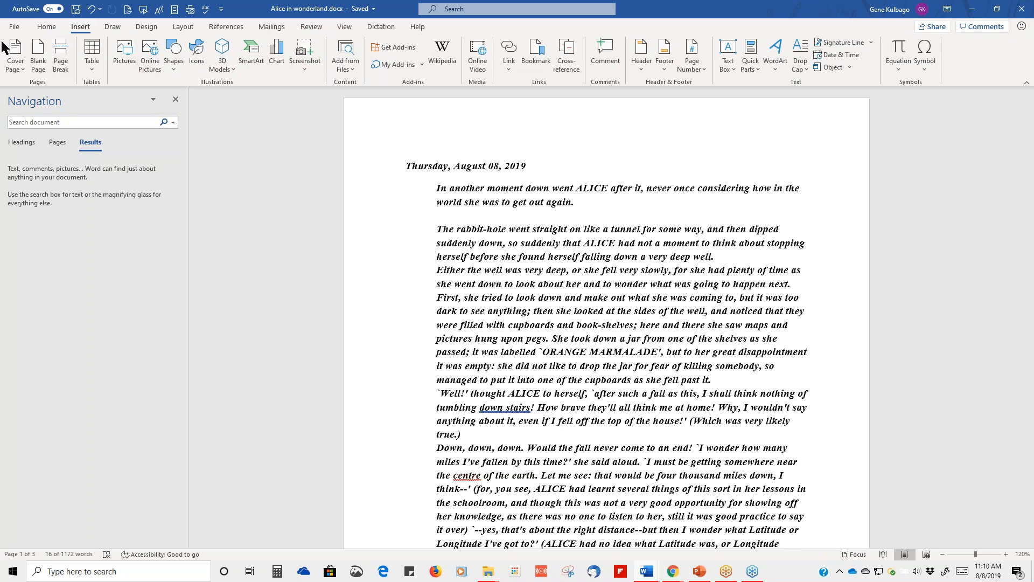
# - Create a new blank document and show the commands for inserting content
pyautogui.click(10, 27)
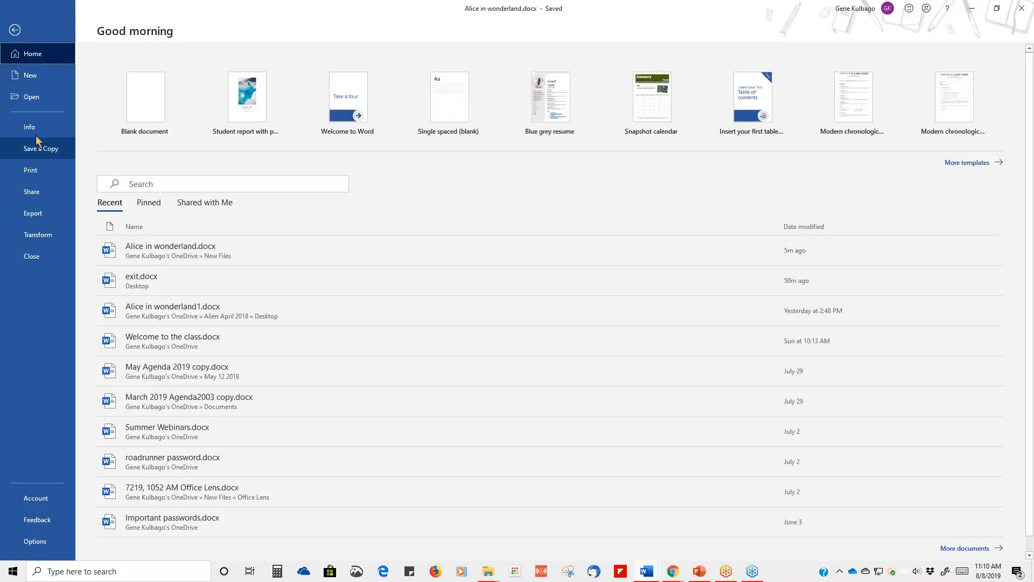
pyautogui.click(145, 92)
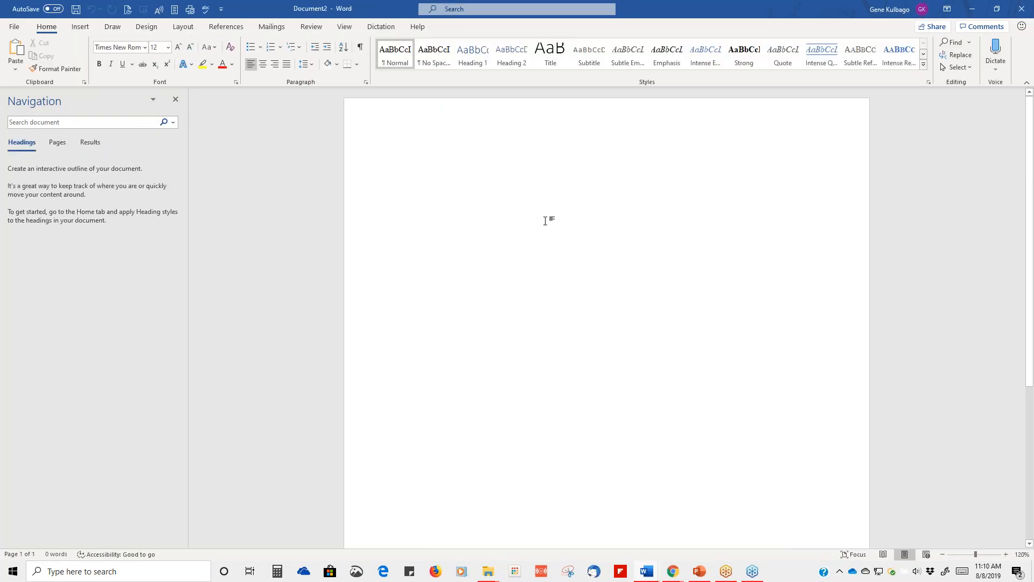
pyautogui.click(82, 28)
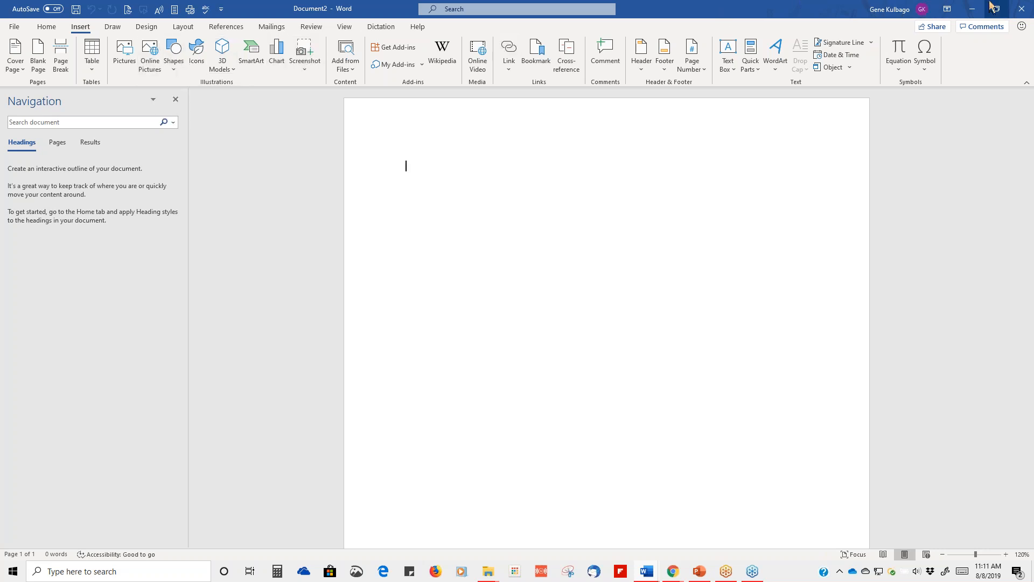
# - Minimize the open document windows until the desktop with the parrot wallpaper is exposed
pyautogui.click(974, 10)
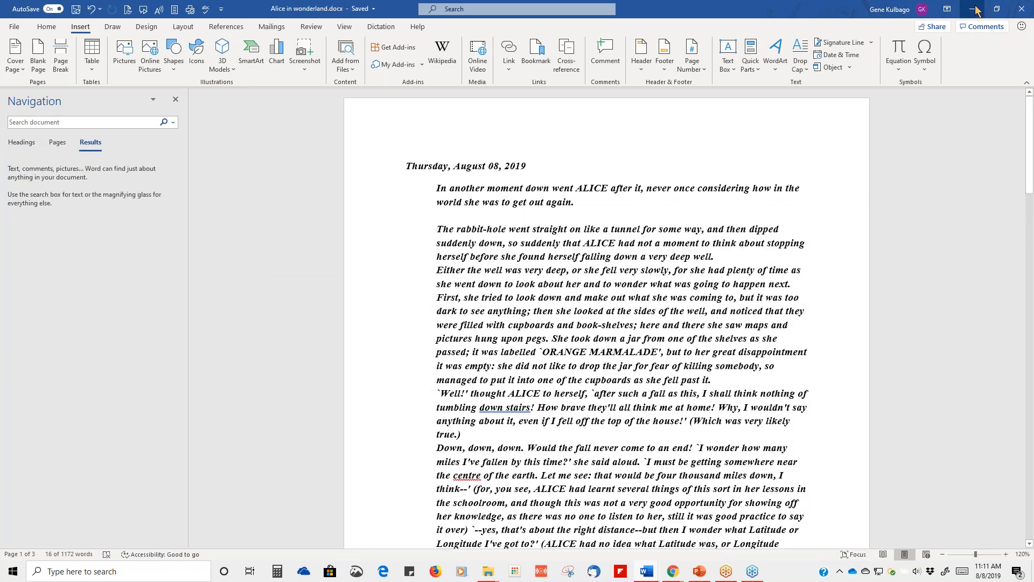
pyautogui.click(974, 9)
pyautogui.click(974, 10)
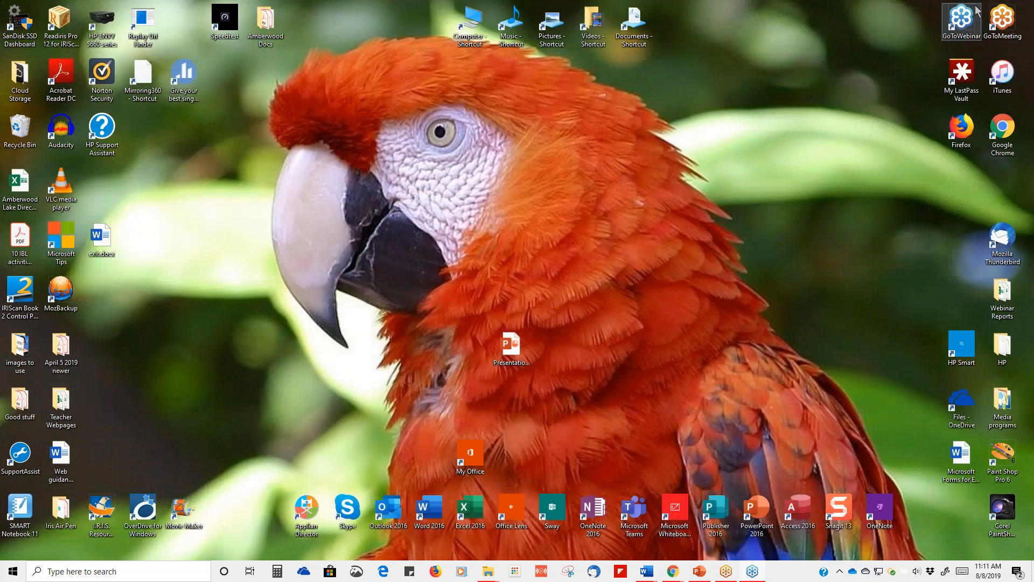
# - Insert a screen clipping of the desktop parrot's eye, about 2.37" wide and 1.33" high, into the blank Document1
pyautogui.moveTo(643, 577)
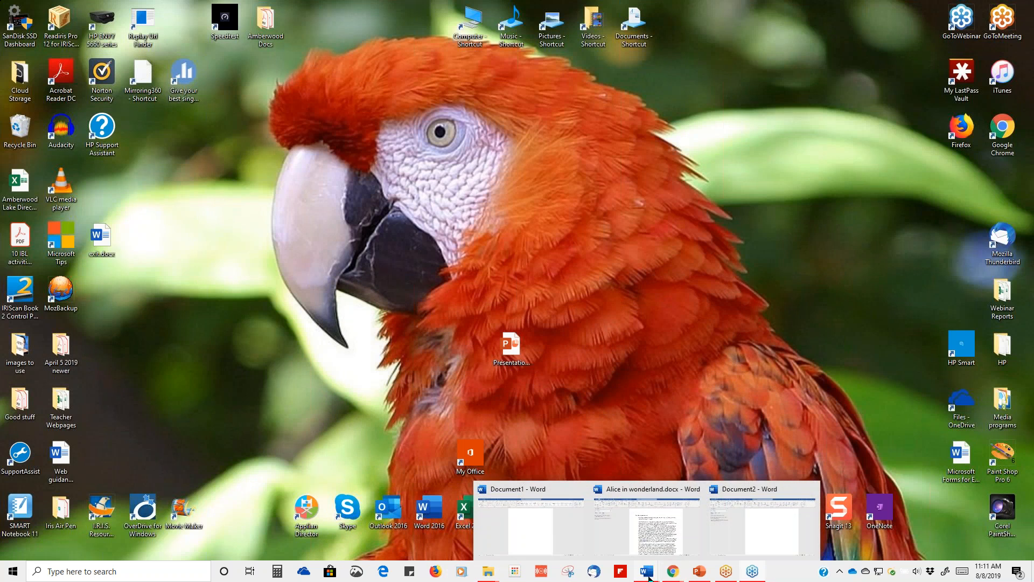
pyautogui.click(535, 548)
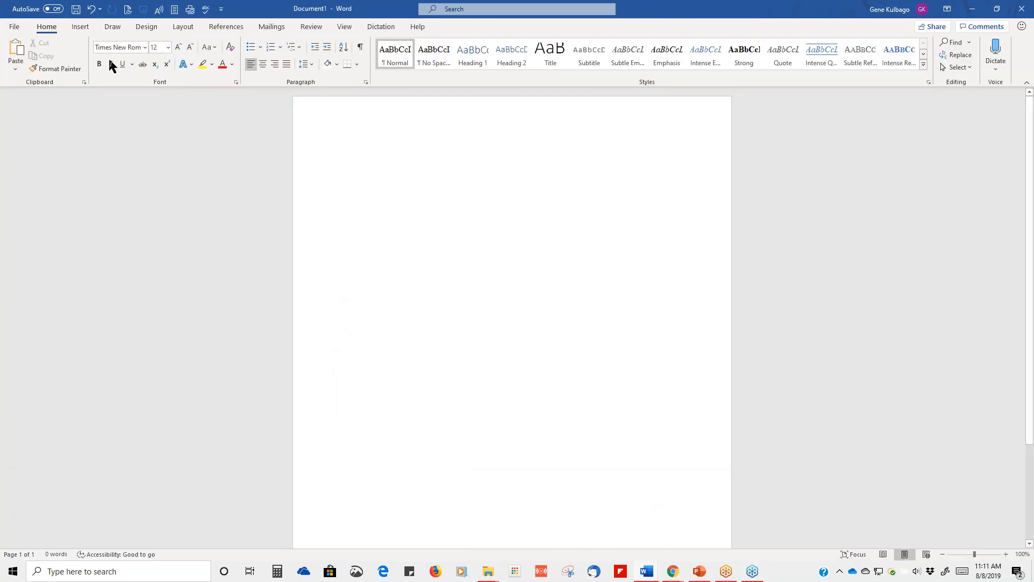
pyautogui.click(83, 30)
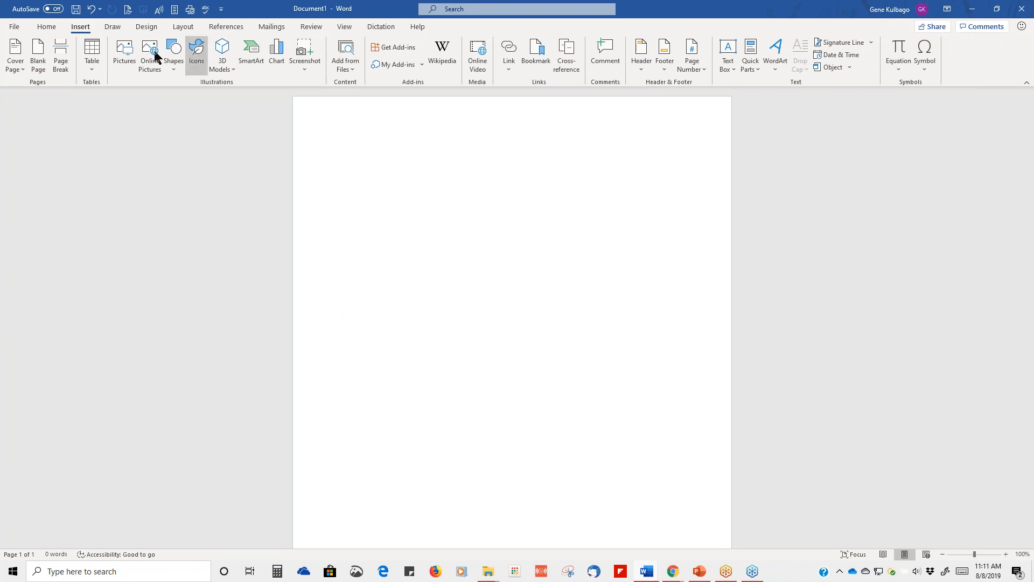
pyautogui.click(302, 57)
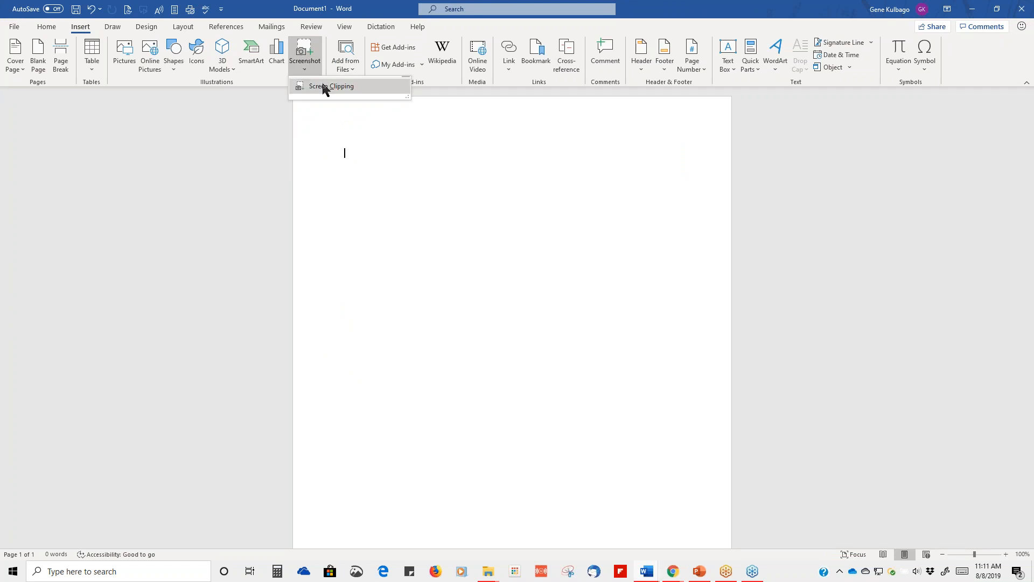
pyautogui.click(324, 88)
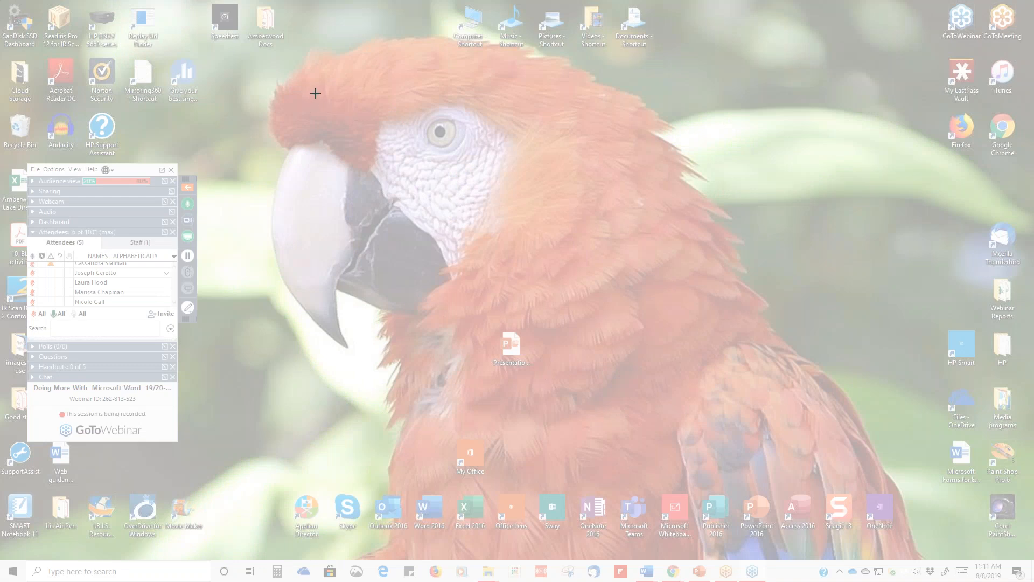
pyautogui.moveTo(386, 96); pyautogui.dragTo(515, 168)
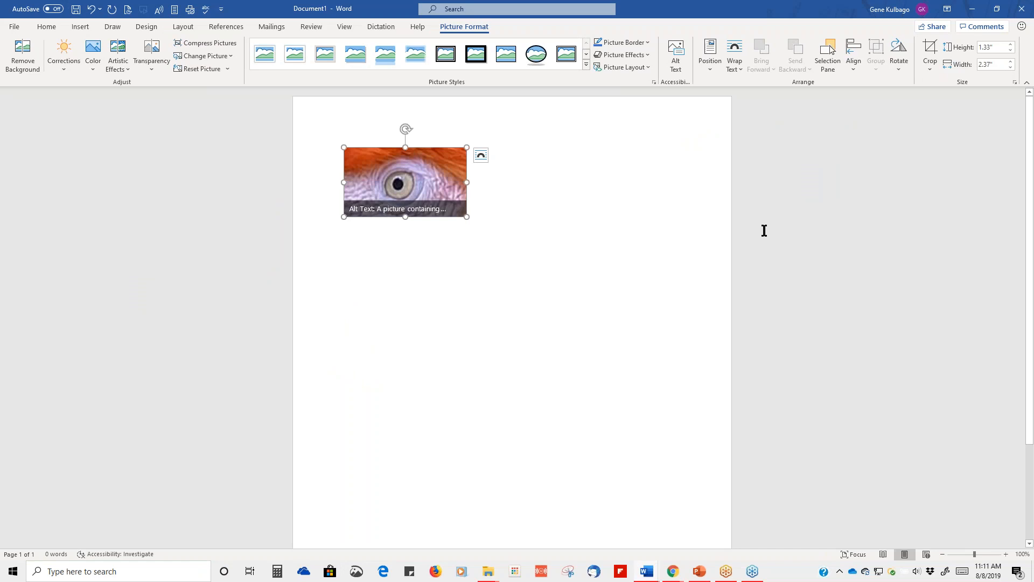
pyautogui.click(766, 232)
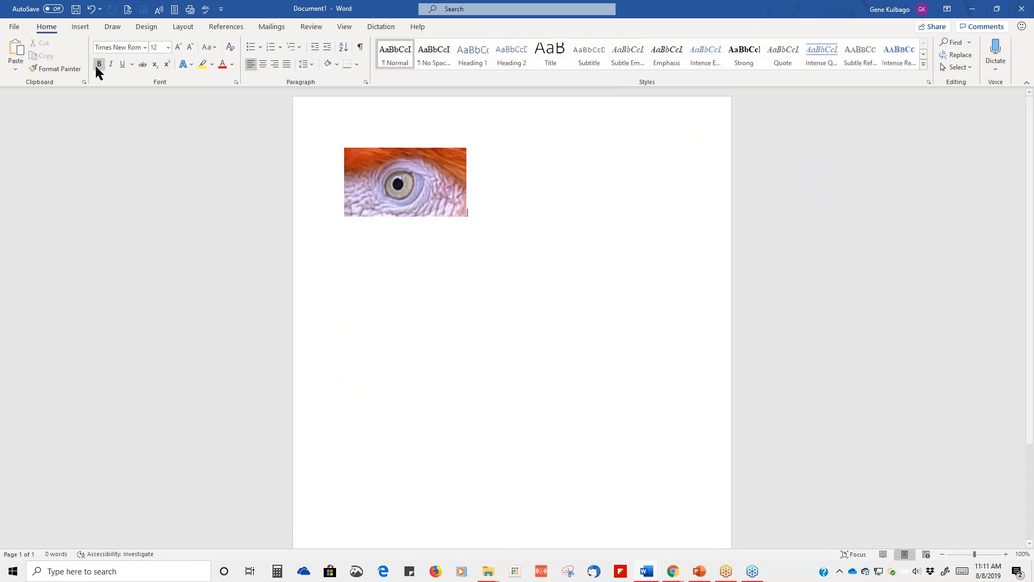
# - Add a blank line above the parrot's eye picture and cut the picture from the document
pyautogui.click(78, 28)
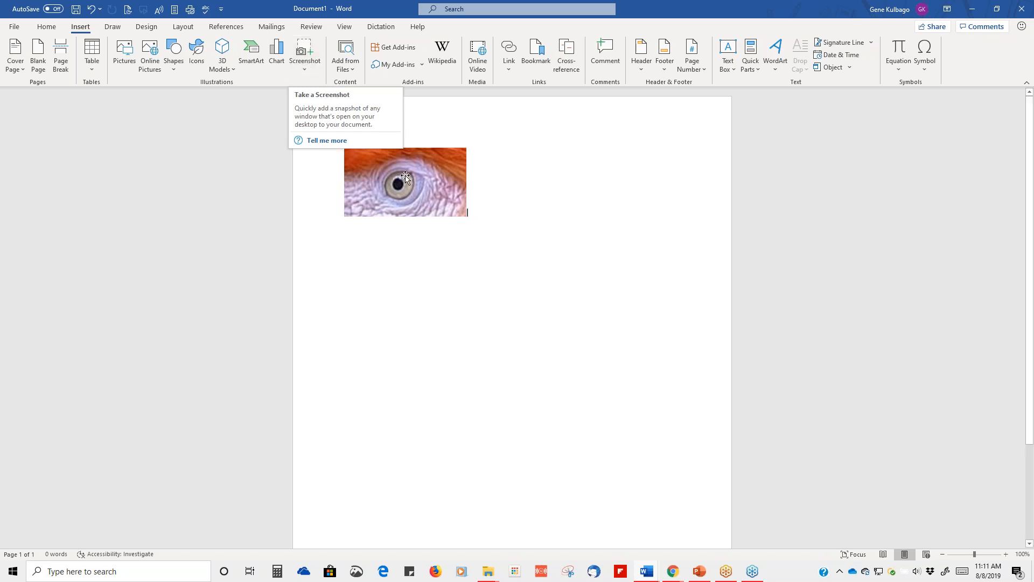
pyautogui.moveTo(404, 171); pyautogui.dragTo(411, 141)
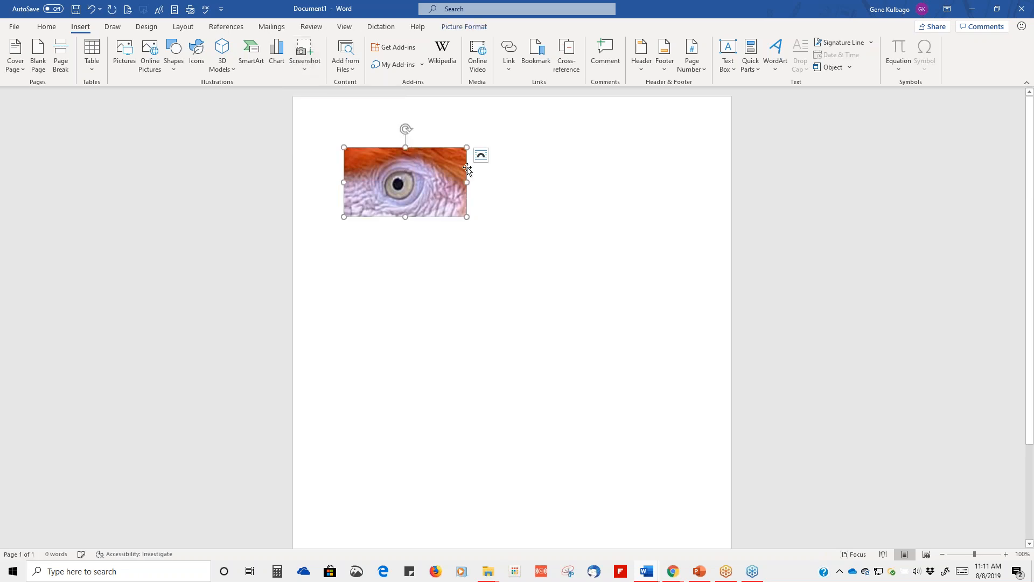
pyautogui.click(477, 200)
pyautogui.click(408, 272)
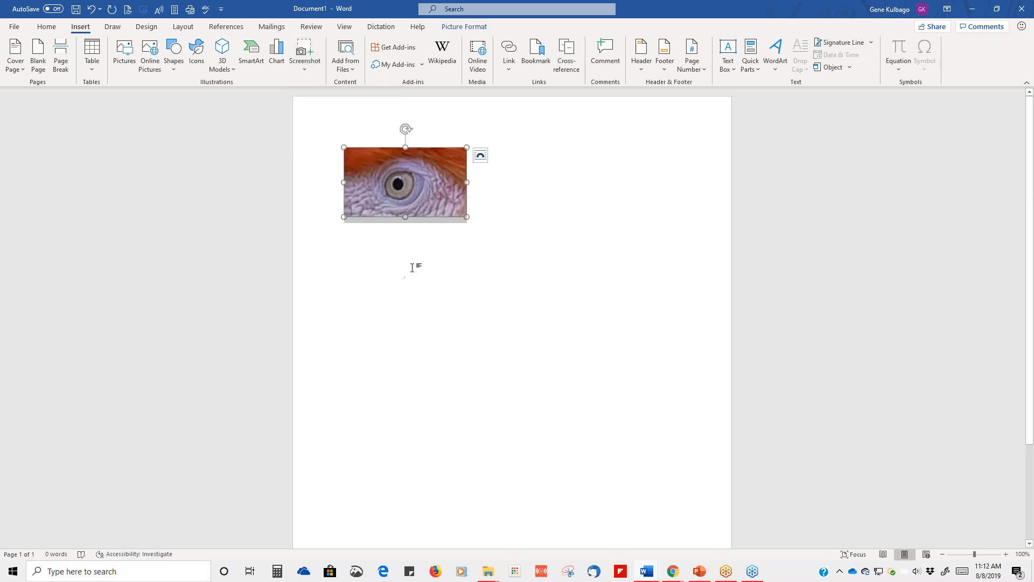
pyautogui.press('Return')
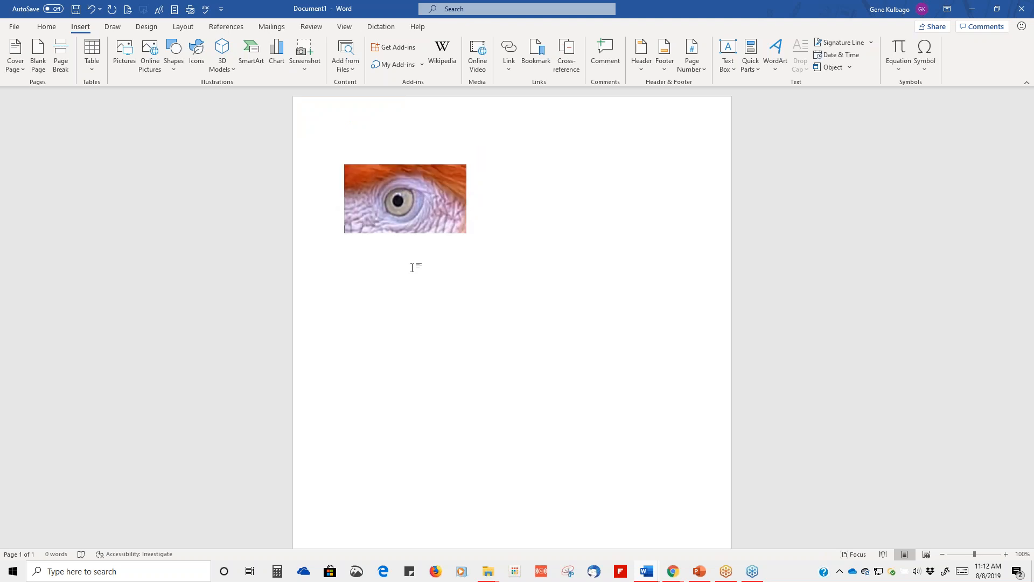
pyautogui.click(416, 254)
pyautogui.rightClick(407, 200)
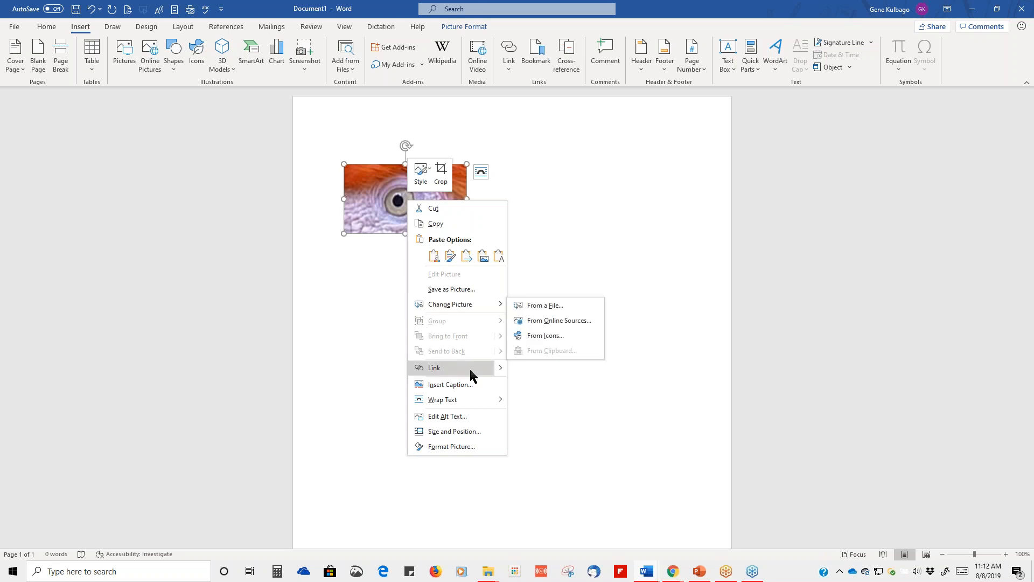
pyautogui.click(437, 210)
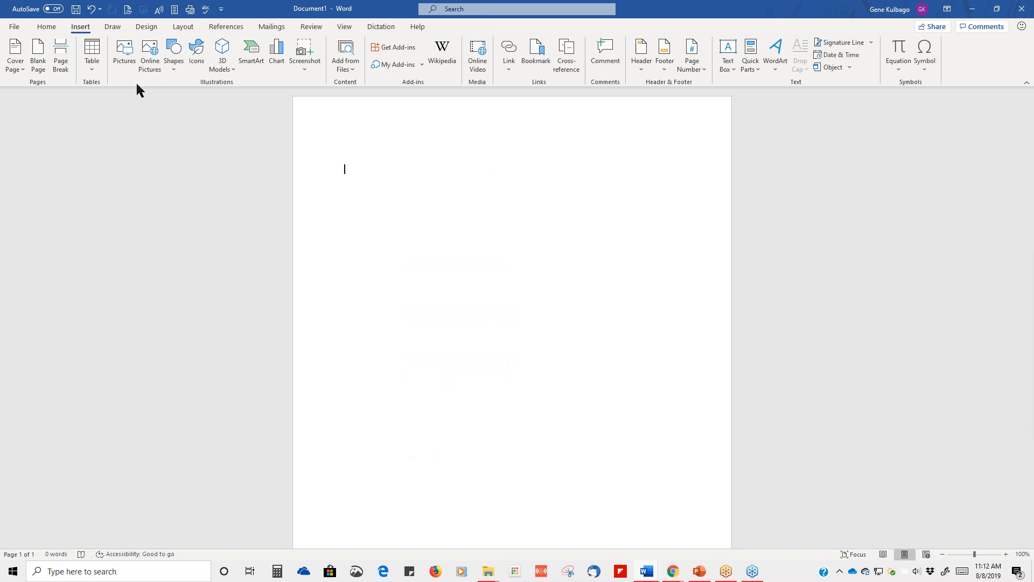
# - Browse the suggested add-ins in the Office Add-ins store and close it without adding any
pyautogui.click(385, 50)
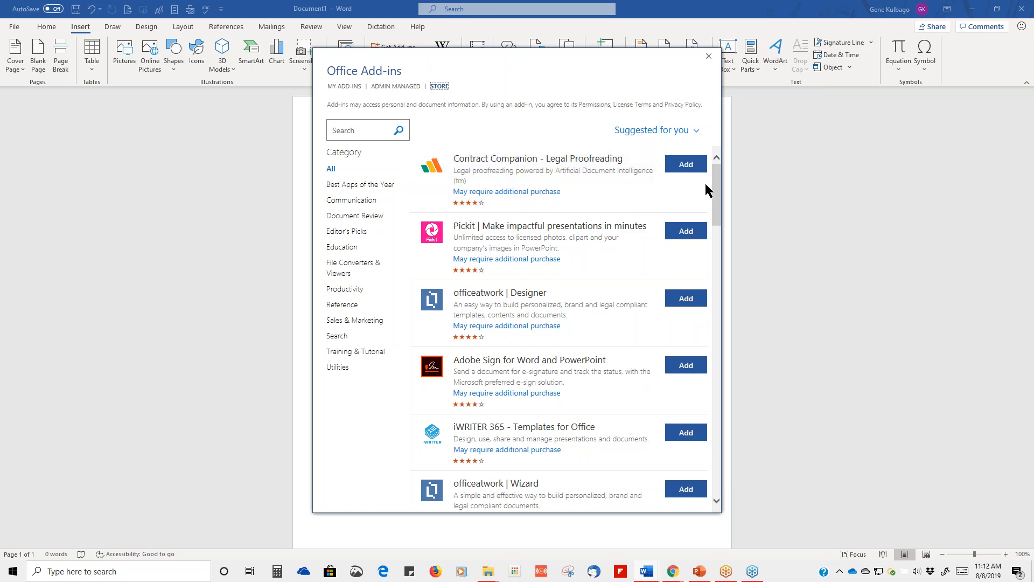
pyautogui.moveTo(713, 179); pyautogui.dragTo(706, 487)
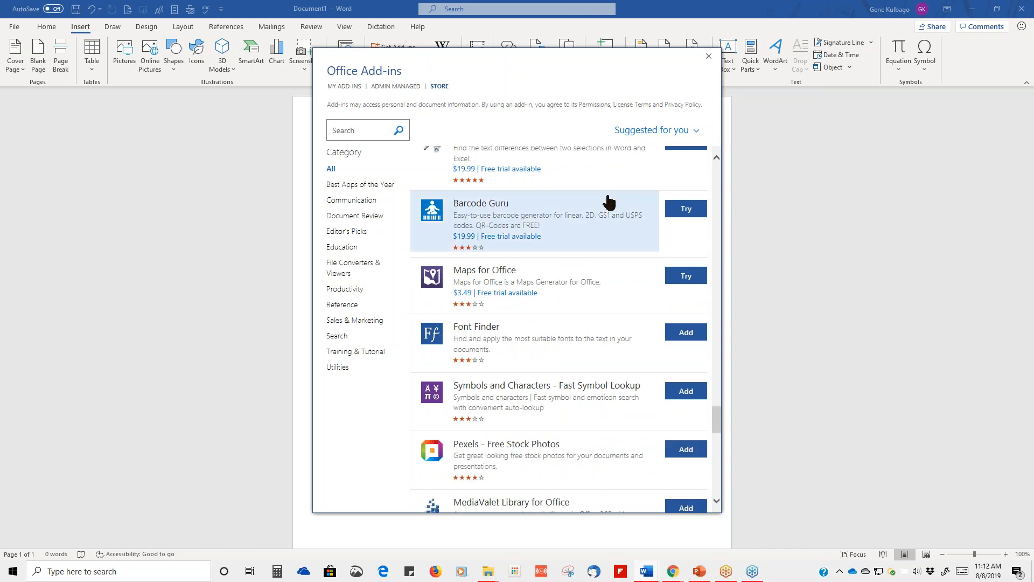
pyautogui.click(709, 56)
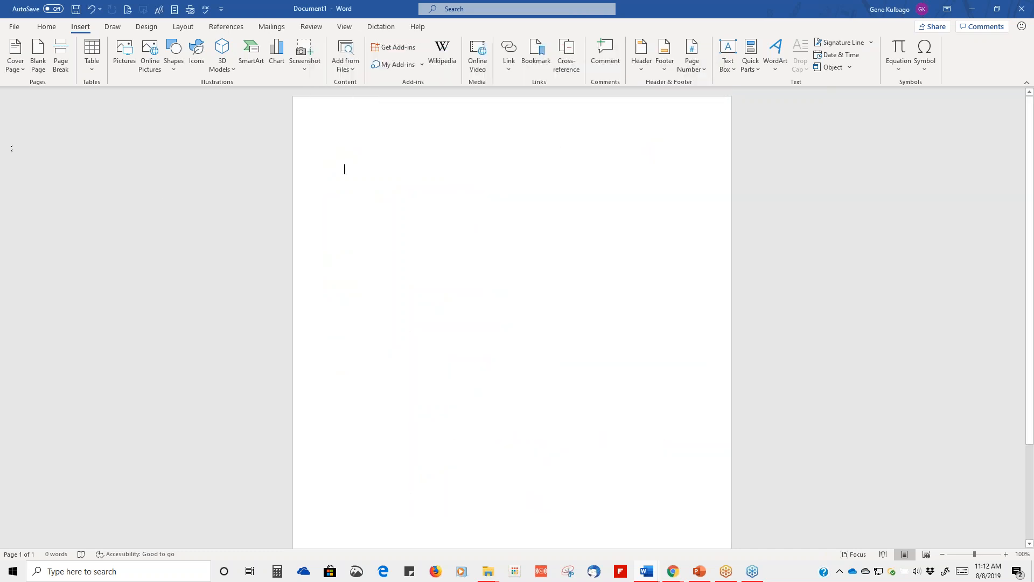
# - Switch from the blank document to Alice in wonderland.docx
pyautogui.click(13, 25)
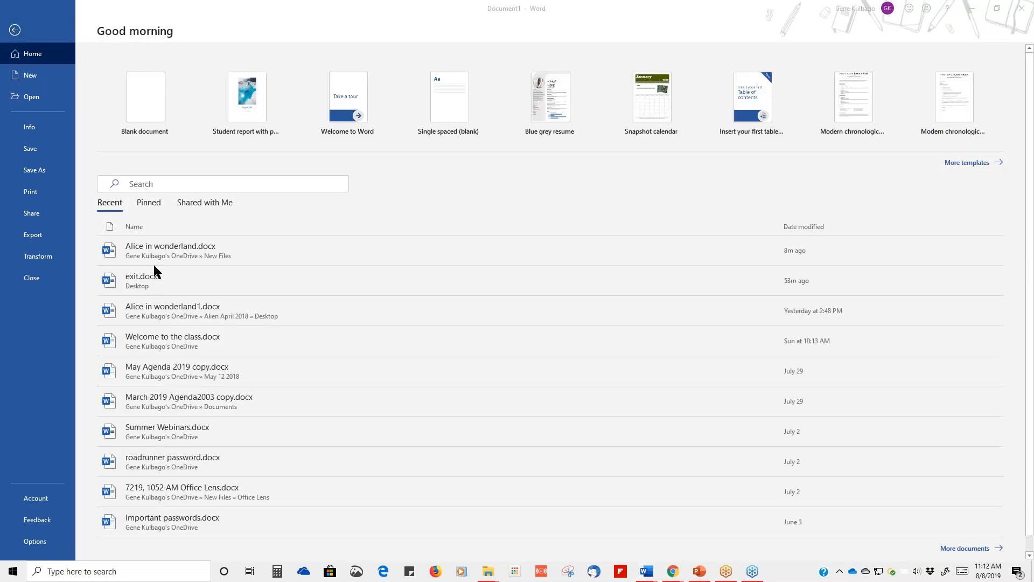
pyautogui.click(167, 248)
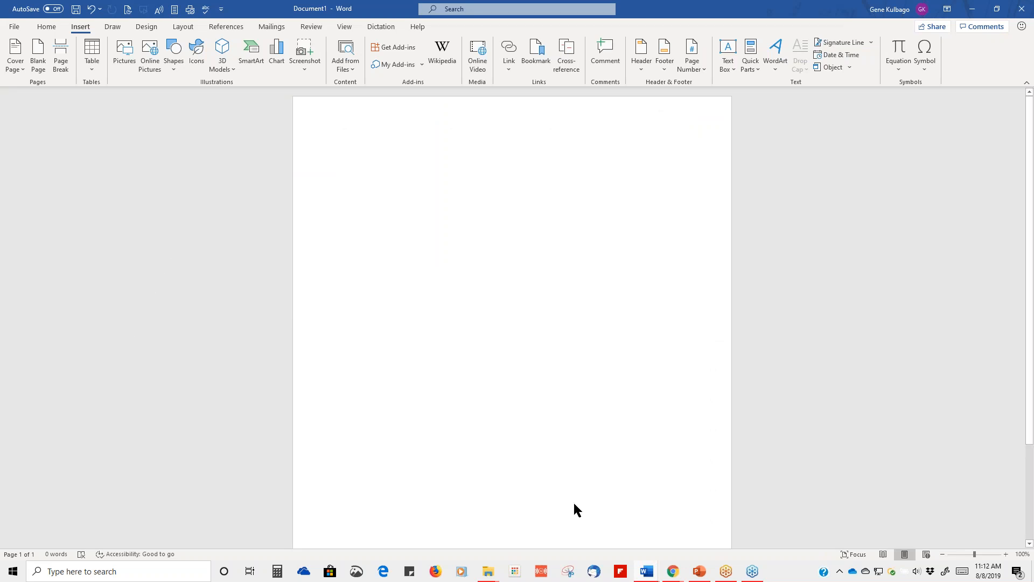
pyautogui.moveTo(654, 574)
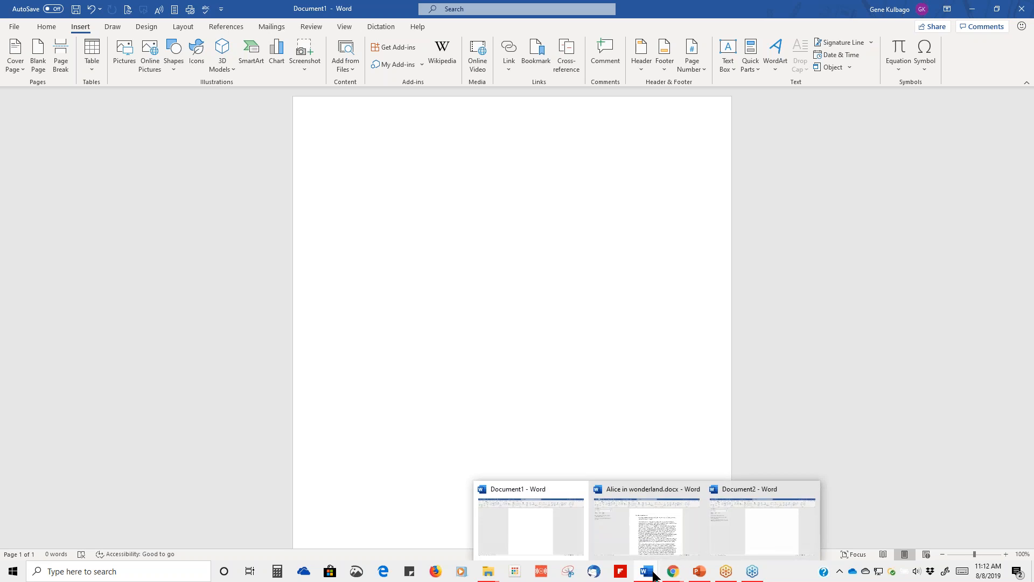
pyautogui.click(674, 541)
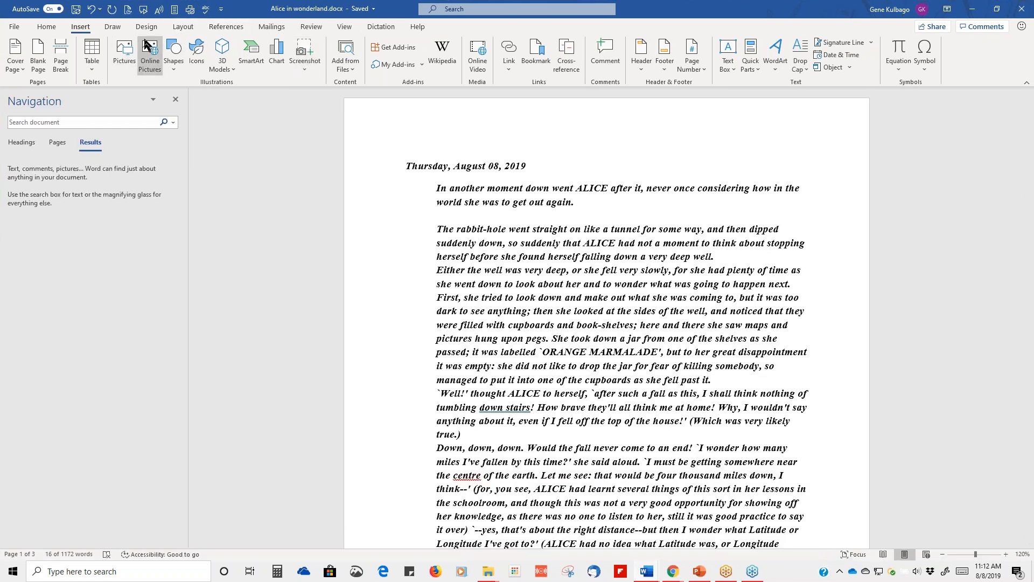
# - Look through the Office add-in store again from the Alice document, close it, and check the recently used add-ins
pyautogui.click(400, 48)
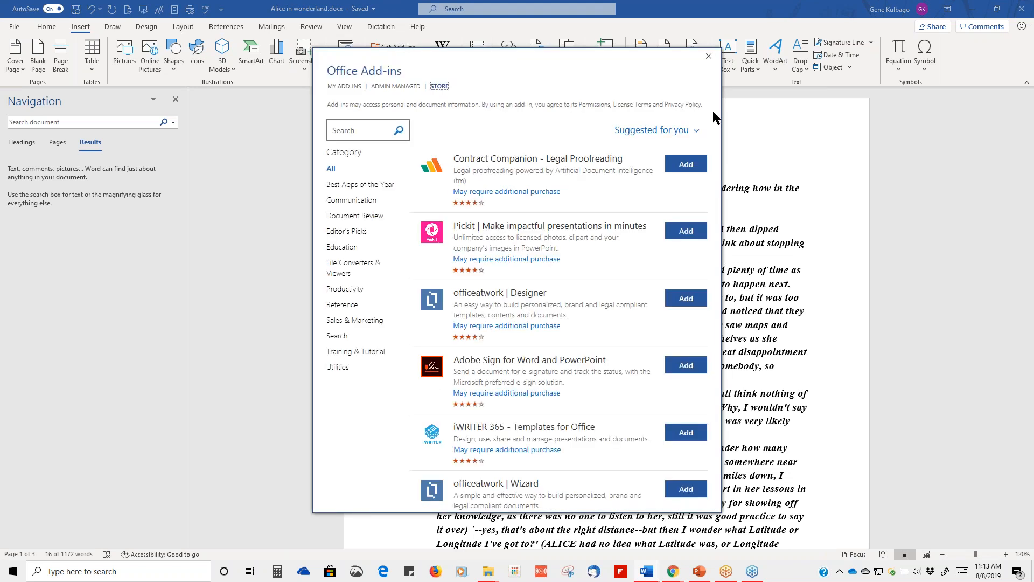
pyautogui.scroll(-10, 635, 172)
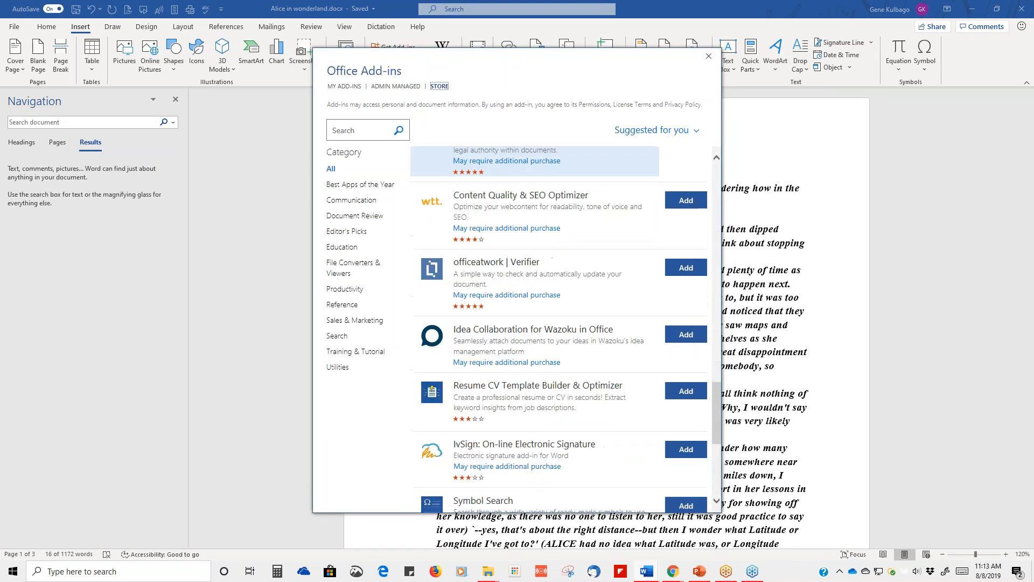
pyautogui.scroll(10, 630, 173)
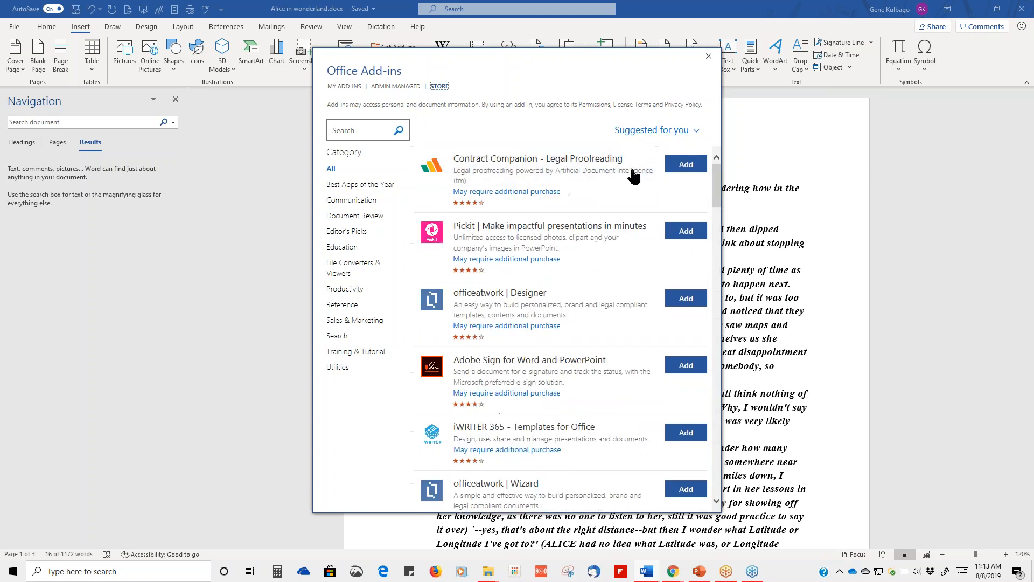
pyautogui.click(707, 56)
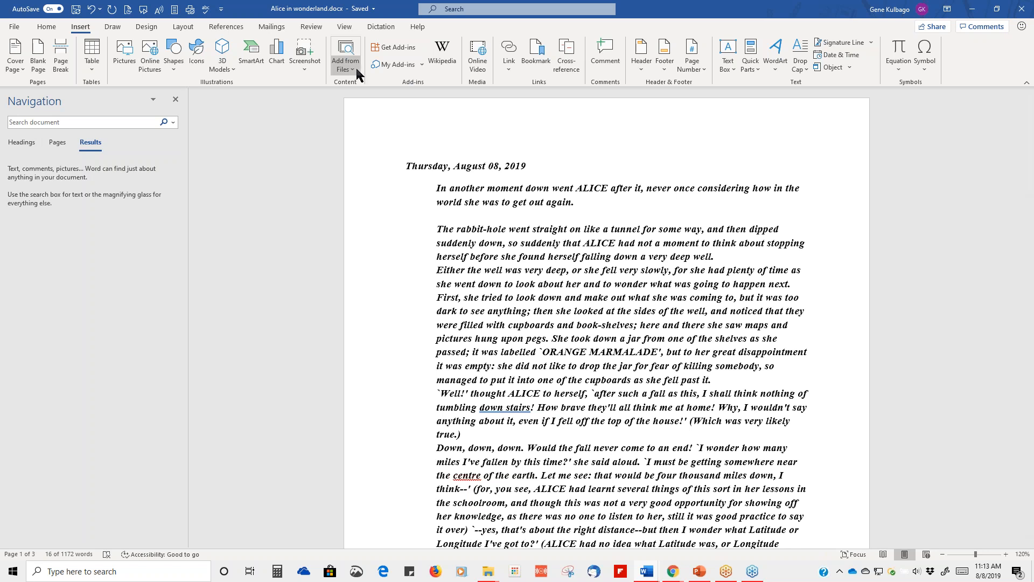
pyautogui.click(423, 65)
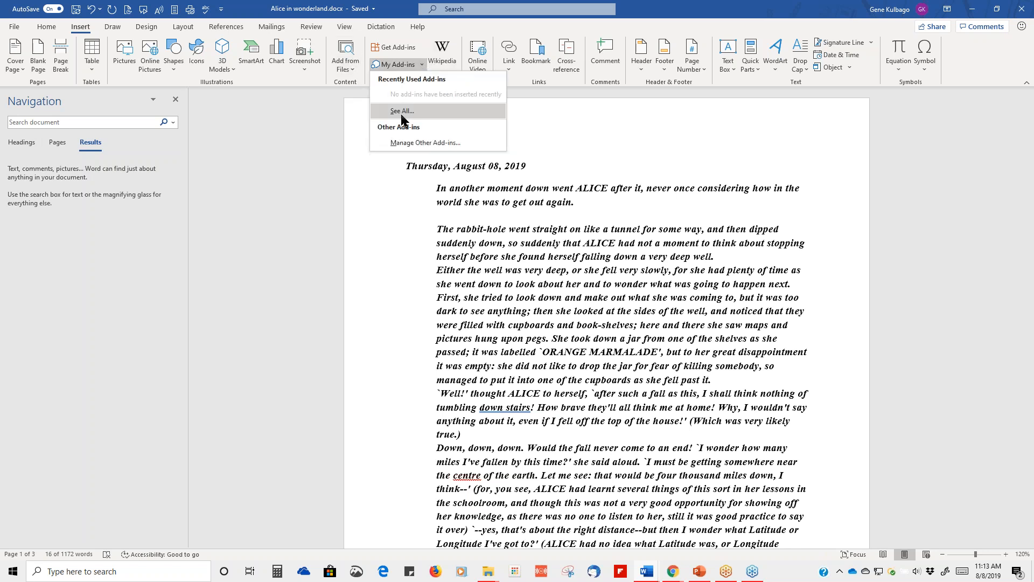
pyautogui.click(719, 127)
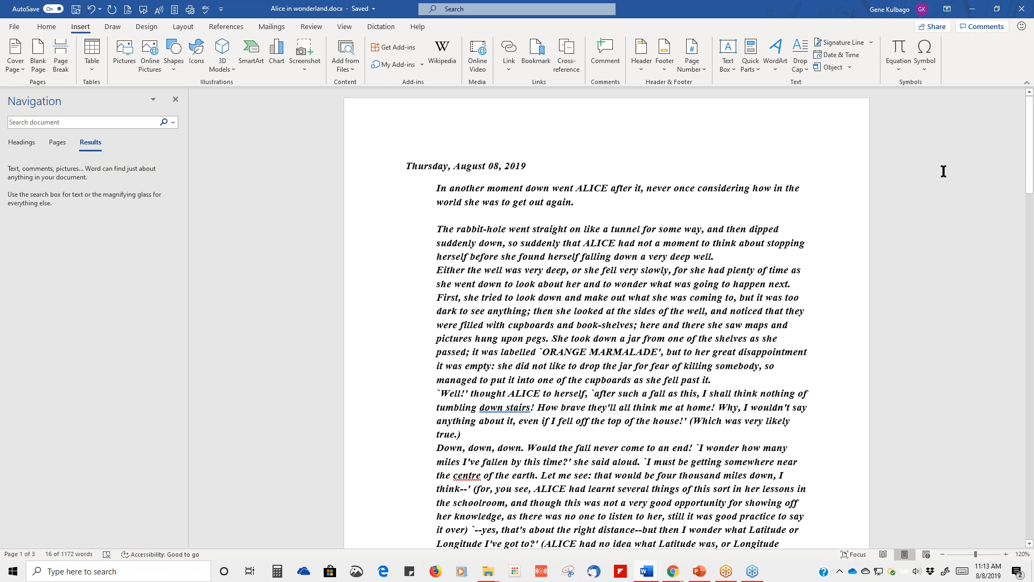
# - Open the Wikipedia add-in and replace its search text with "Niagara Falls" to look up the article
pyautogui.click(438, 65)
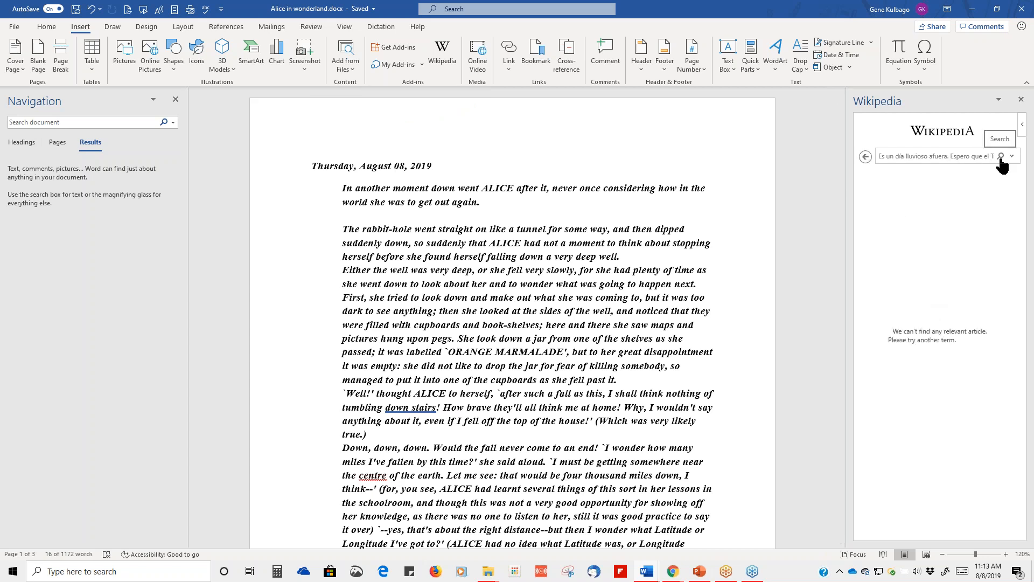
pyautogui.click(984, 157)
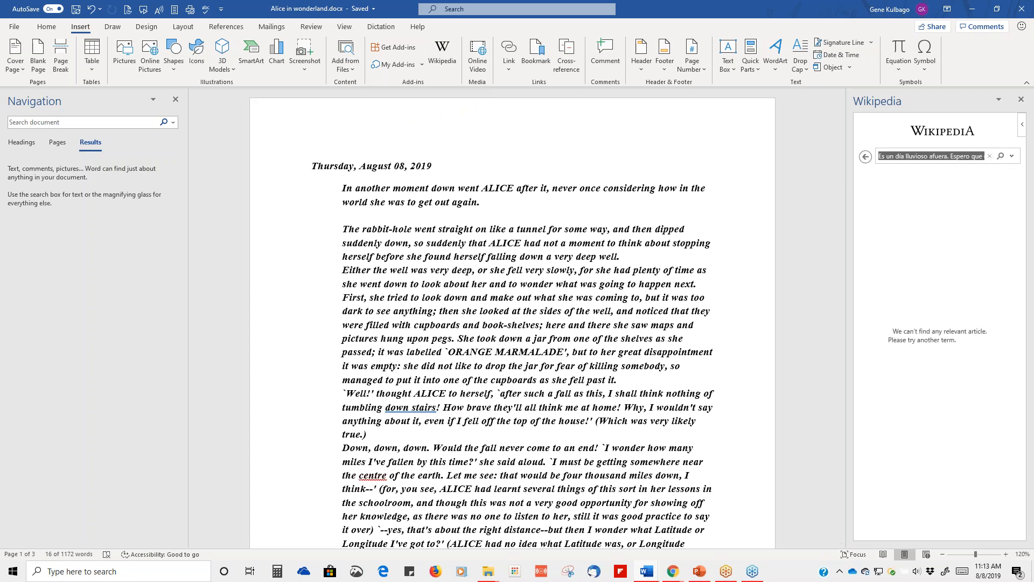
pyautogui.press('BackSpace')
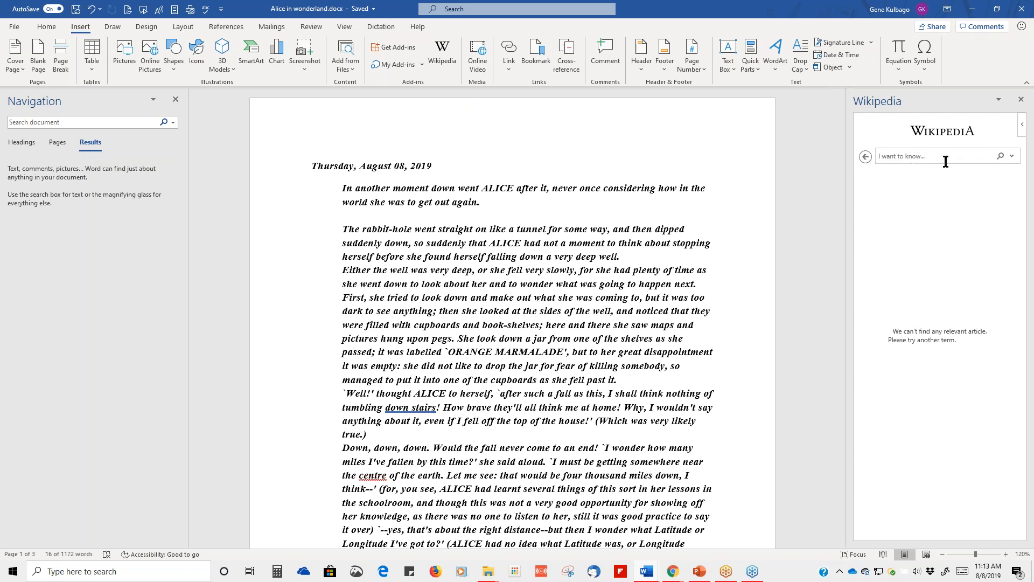
pyautogui.write('Niagara Falls')
pyautogui.press('Return')
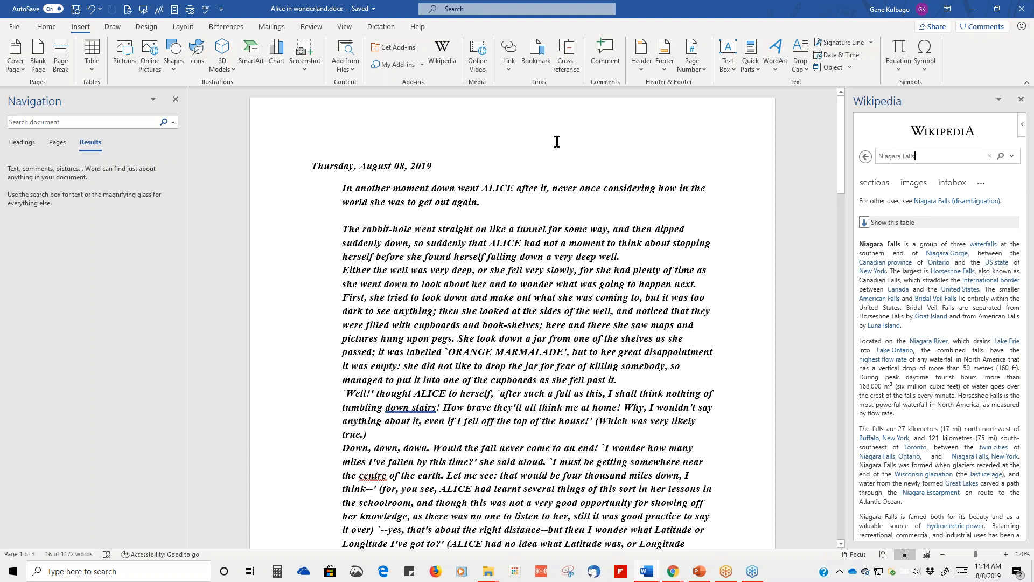
# - Try to insert the opening Niagara Falls paragraph from the Wikipedia article below the Spanish text on the last page
pyautogui.scroll(-20, 510, 365)
pyautogui.scroll(5, 506, 355)
pyautogui.scroll(-5, 504, 353)
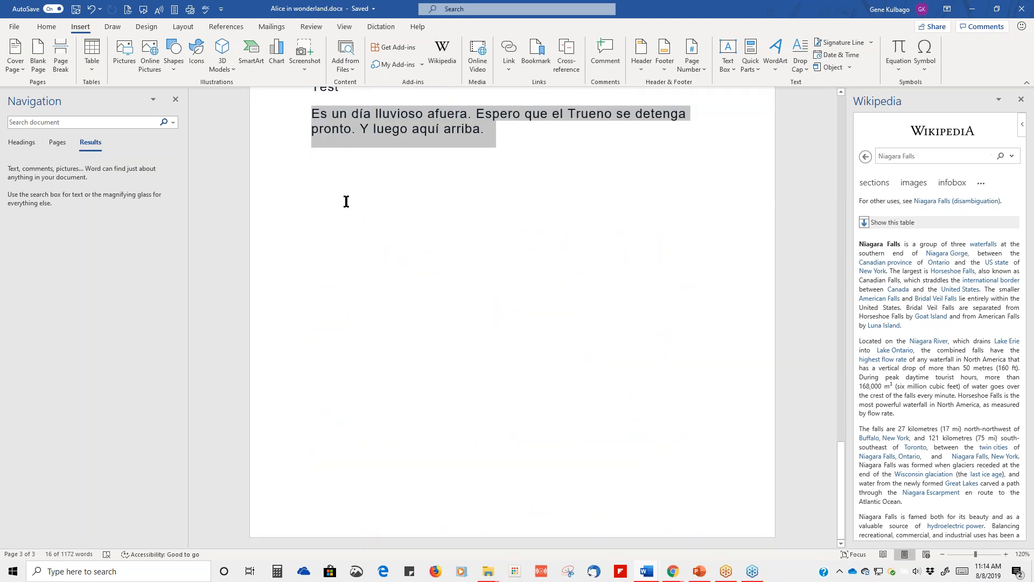
pyautogui.click(318, 175)
pyautogui.click(907, 327)
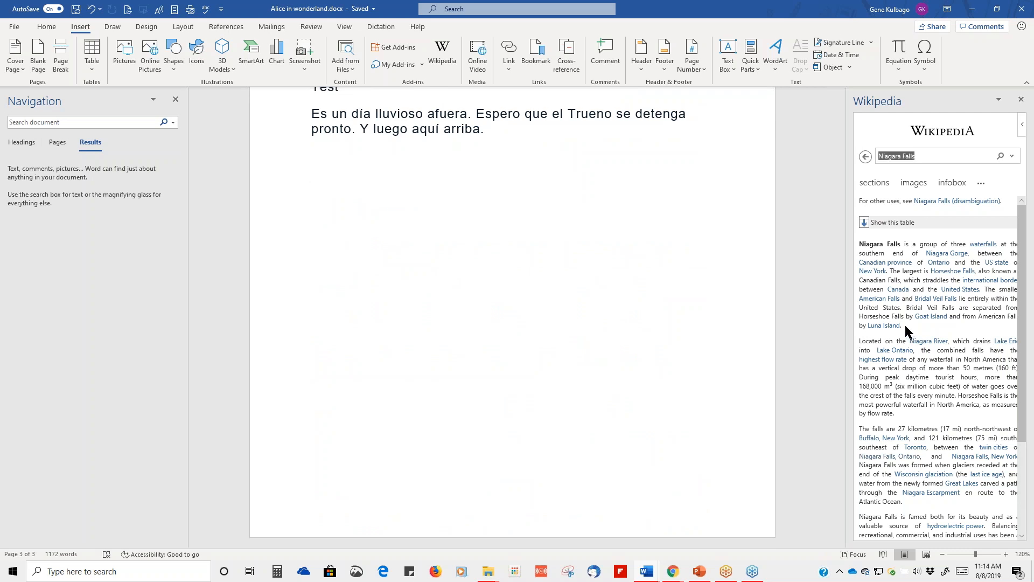
pyautogui.moveTo(907, 327); pyautogui.dragTo(860, 243)
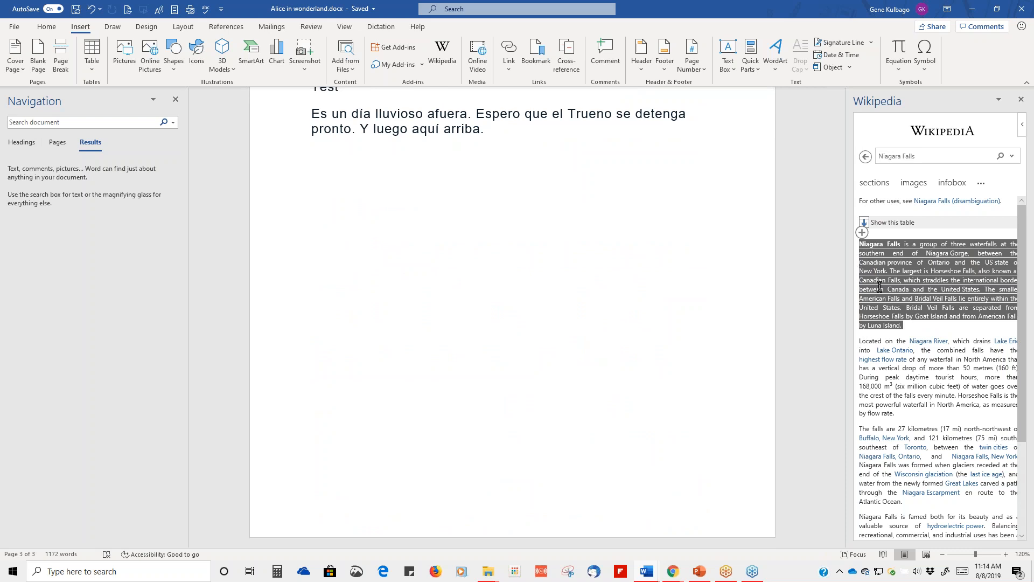
pyautogui.click(863, 232)
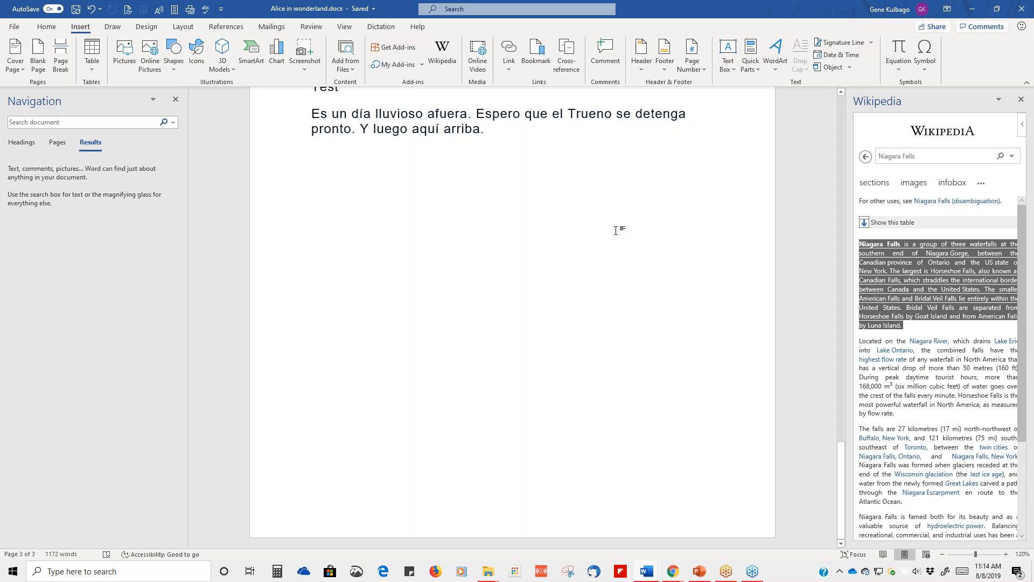
pyautogui.scroll(20, 601, 245)
pyautogui.scroll(13, 602, 246)
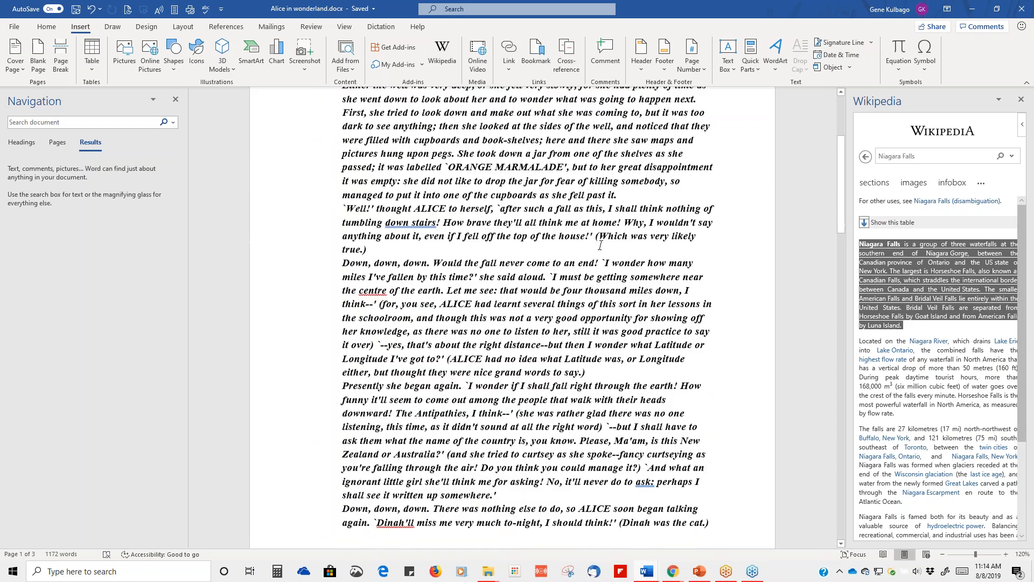
pyautogui.scroll(-18, 606, 250)
pyautogui.scroll(-20, 609, 257)
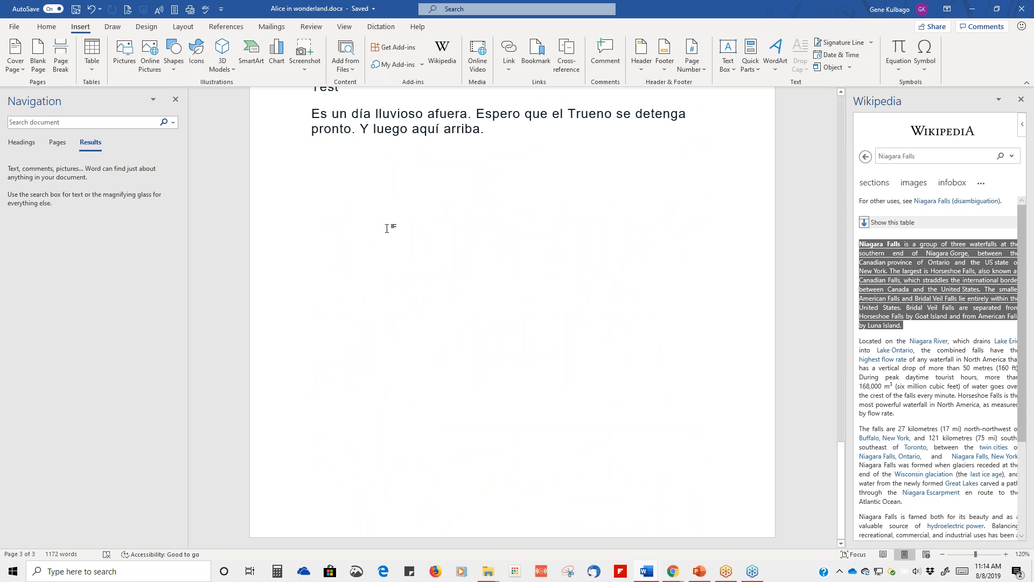
# - Close the Wikipedia add-in and the Navigation pane
pyautogui.click(1021, 99)
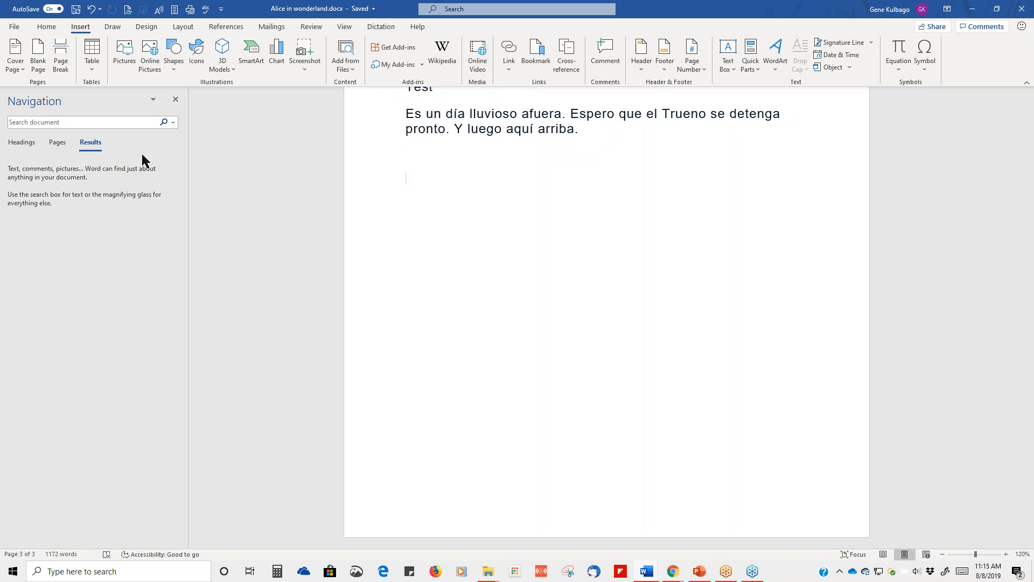
pyautogui.click(175, 99)
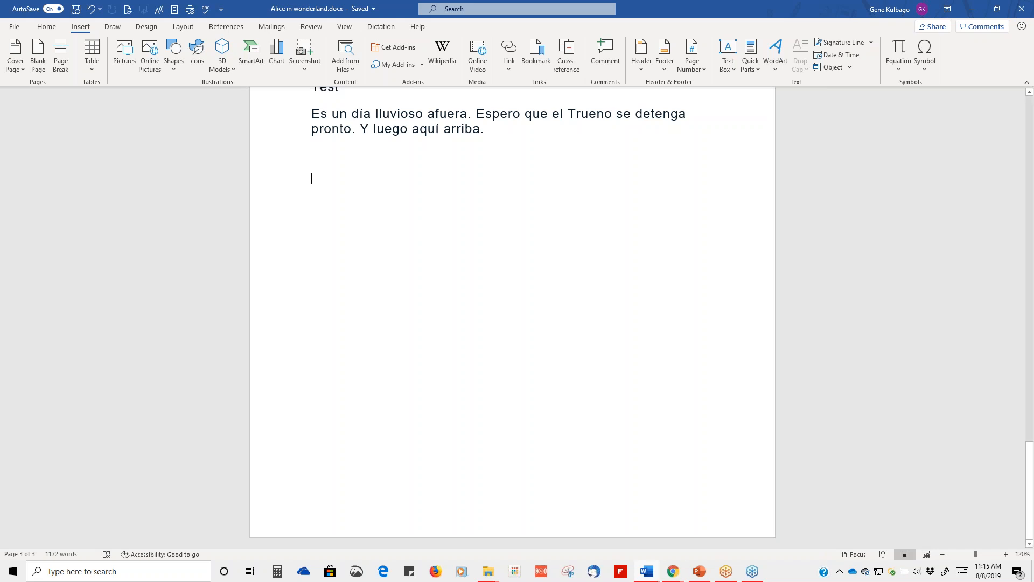
# - Create a blank document and enter "Science videos:" as its first line, followed by a new line
pyautogui.click(19, 28)
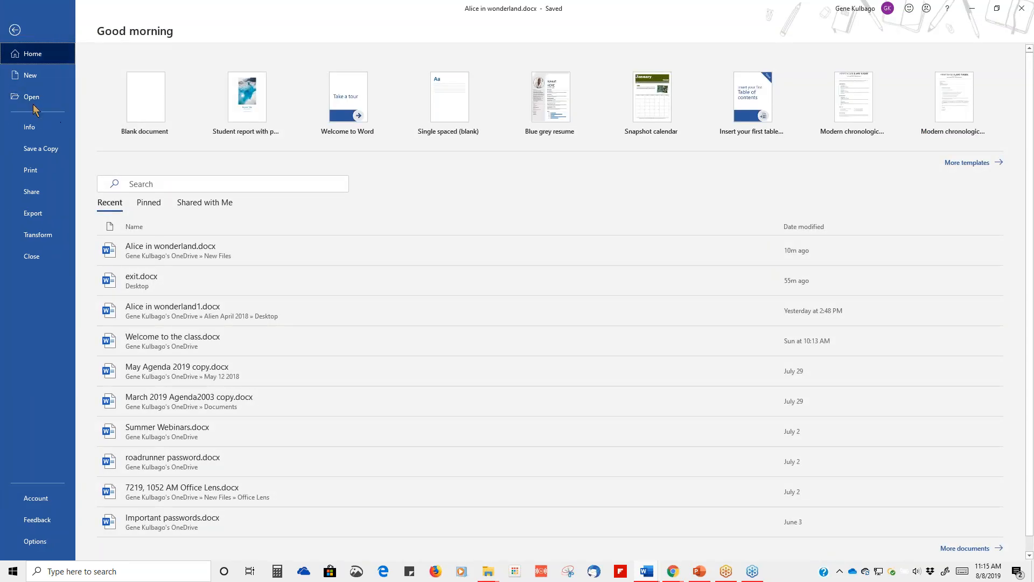
pyautogui.click(133, 97)
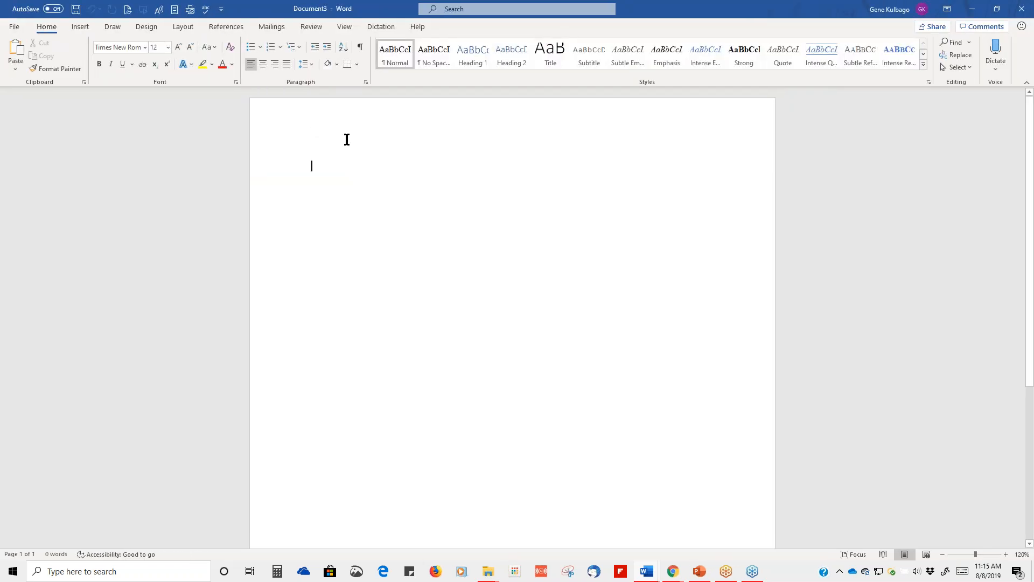
pyautogui.write('Scien')
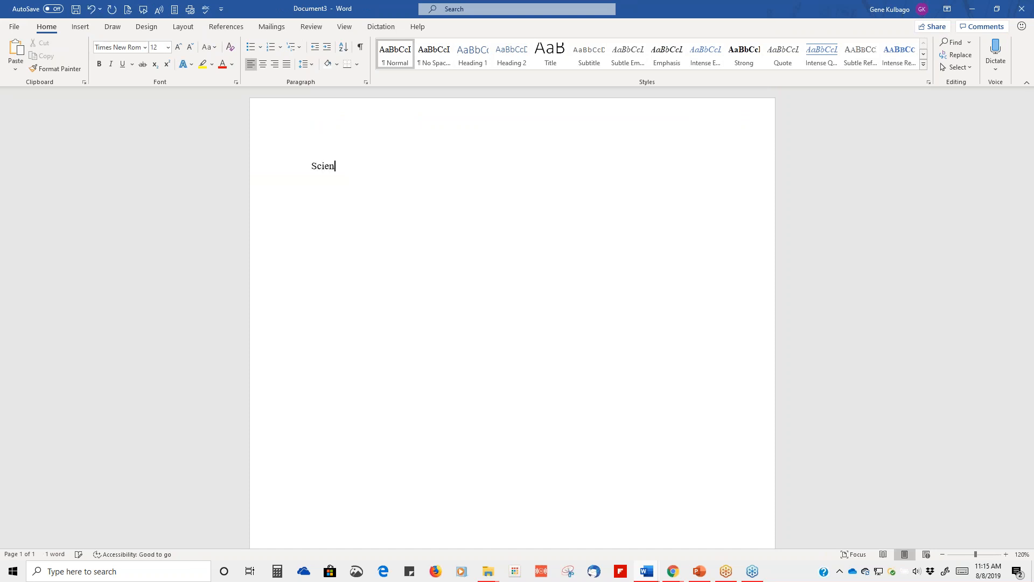
pyautogui.write('nc')
pyautogui.press('BackSpace')
pyautogui.press('BackSpace')
pyautogui.press('BackSpace')
pyautogui.write('ce videos')
pyautogui.press('Return')
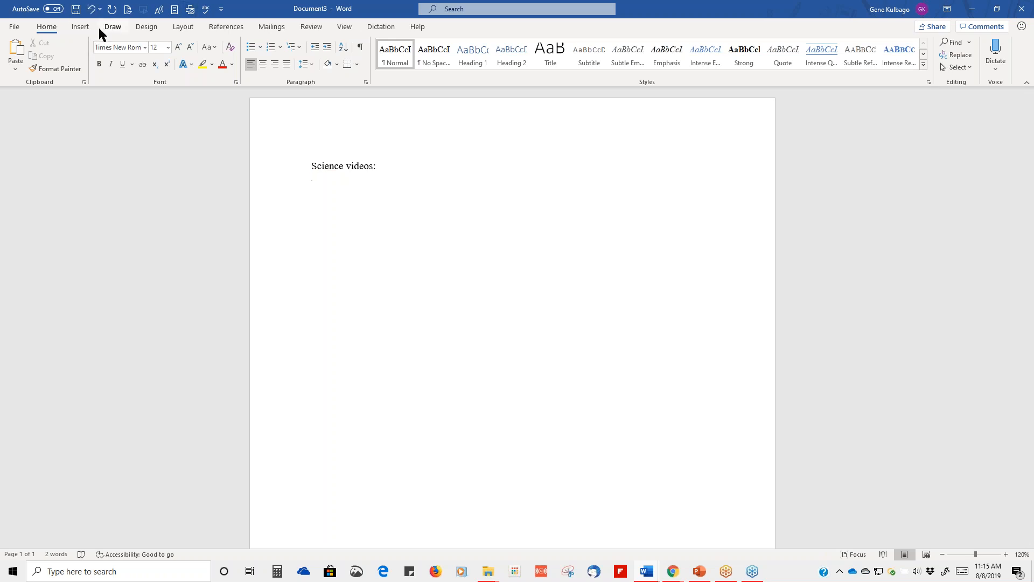
# - Try to insert an online video below the "Science videos:" line, retrying the load before cancelling
pyautogui.click(80, 27)
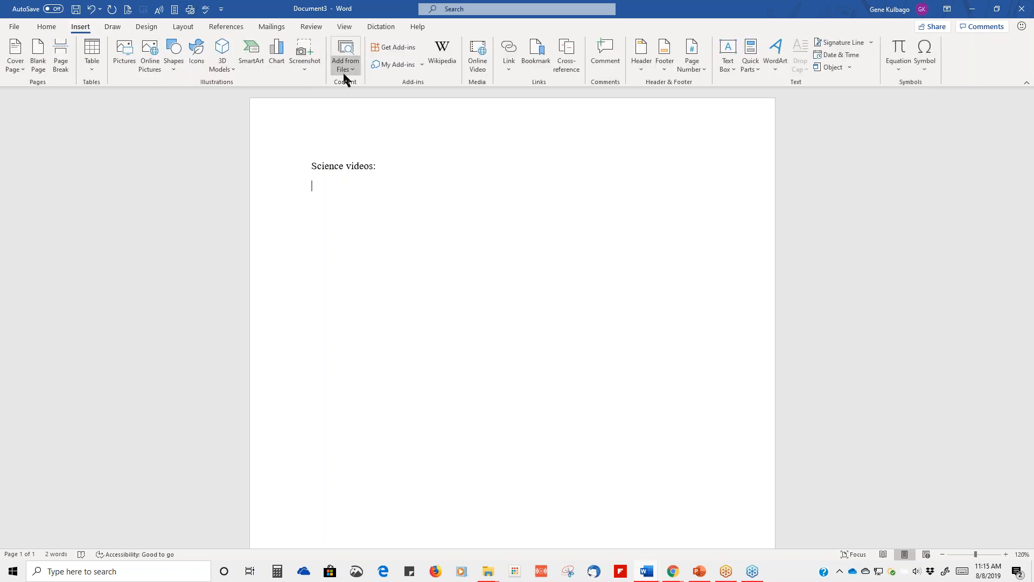
pyautogui.click(472, 73)
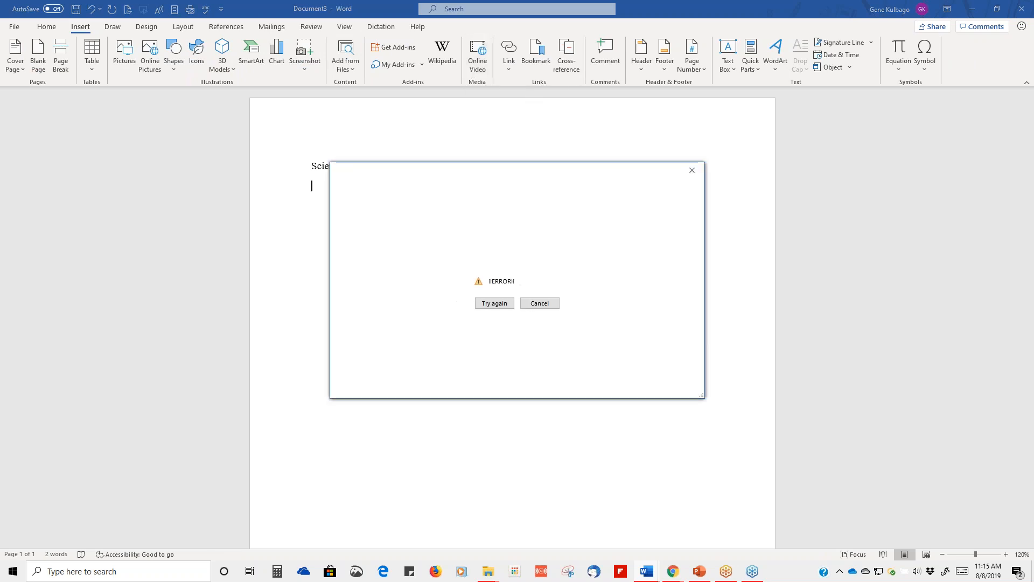
pyautogui.click(494, 303)
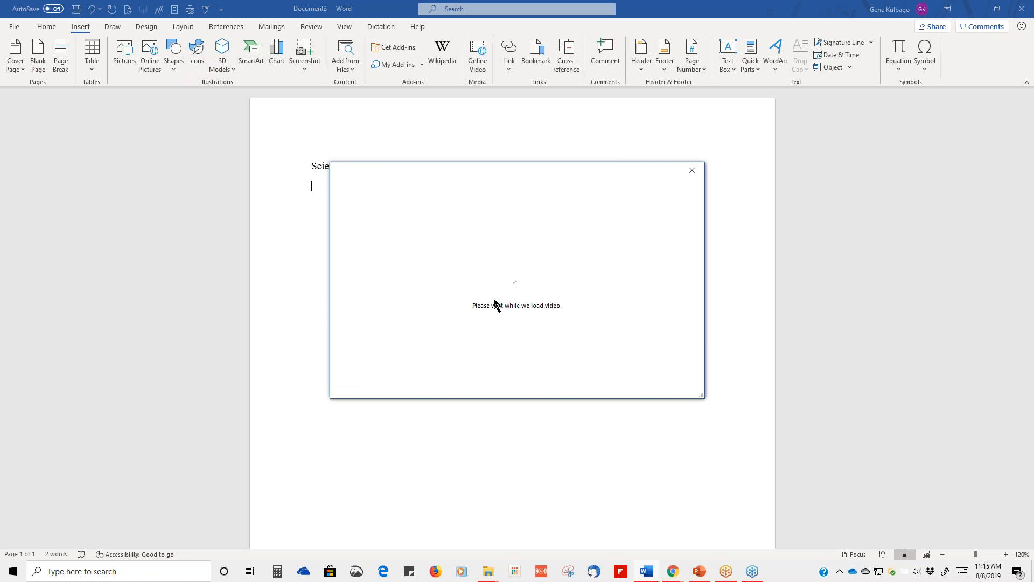
pyautogui.click(496, 303)
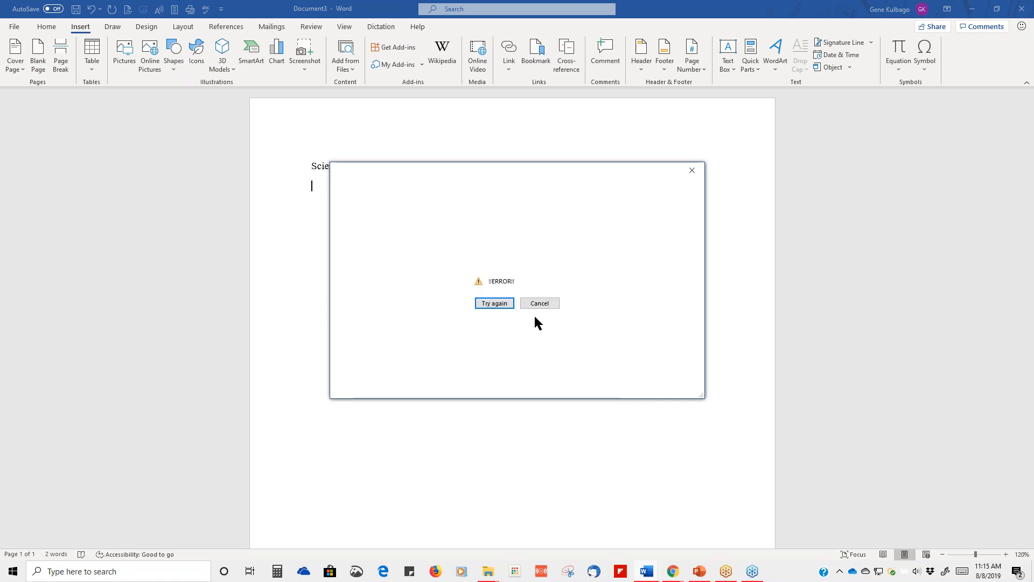
pyautogui.click(538, 305)
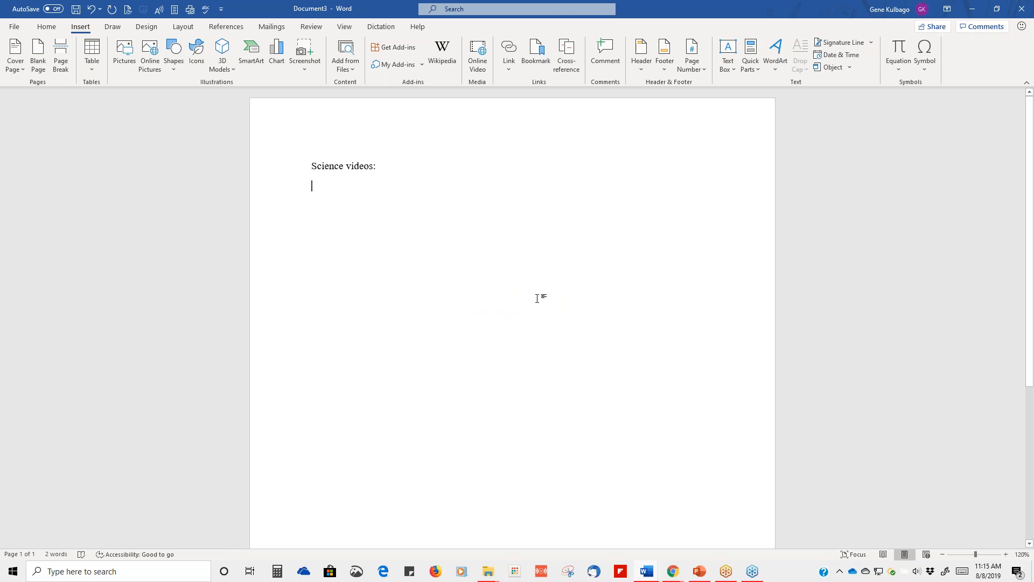
pyautogui.click(484, 79)
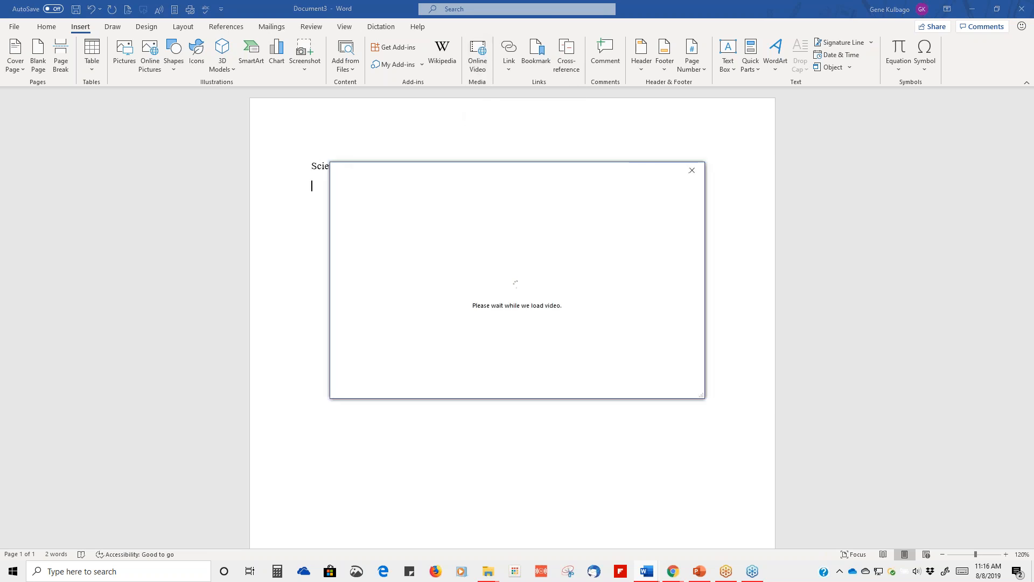
pyautogui.click(493, 304)
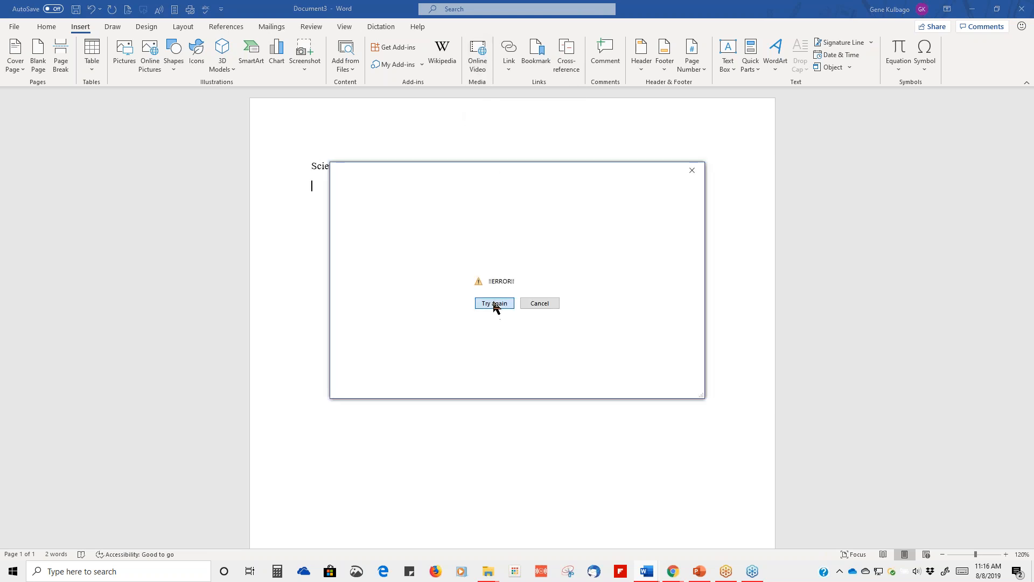
pyautogui.click(536, 305)
# - Close the science videos document without saving, close the other two documents, and bring up the remaining blank Document2
pyautogui.click(1022, 10)
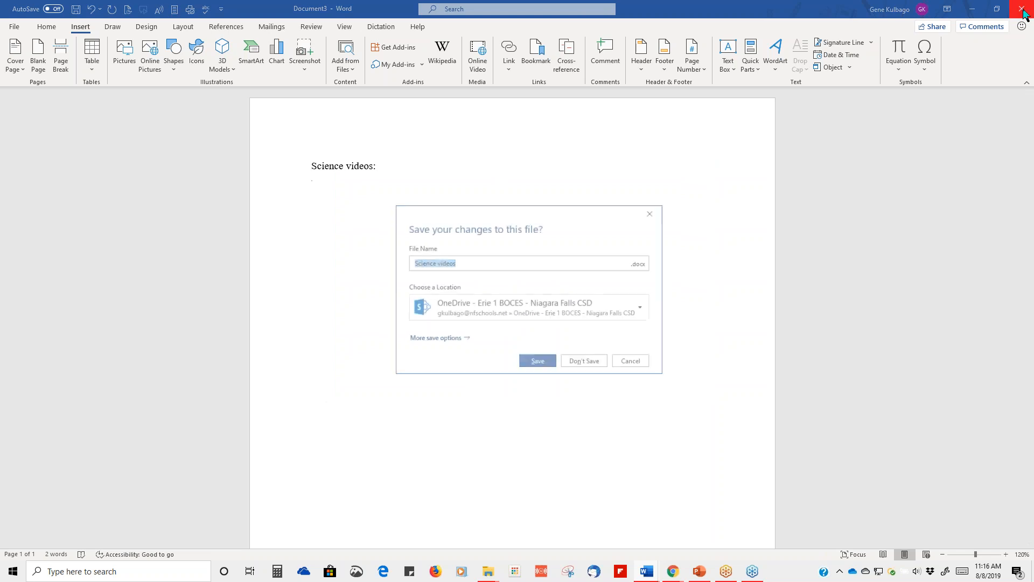
pyautogui.click(583, 361)
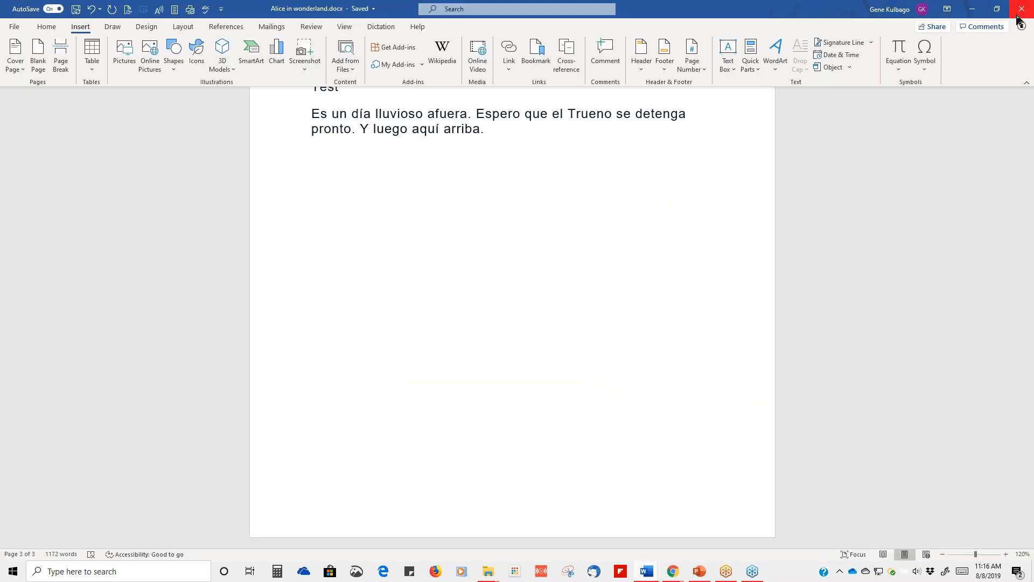
pyautogui.click(1022, 9)
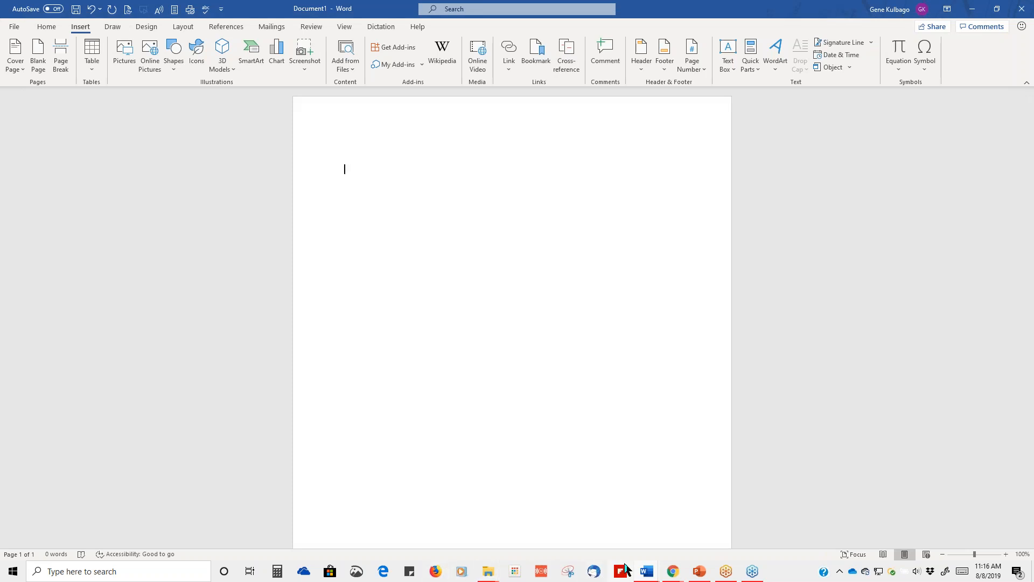
pyautogui.click(1022, 8)
pyautogui.click(593, 364)
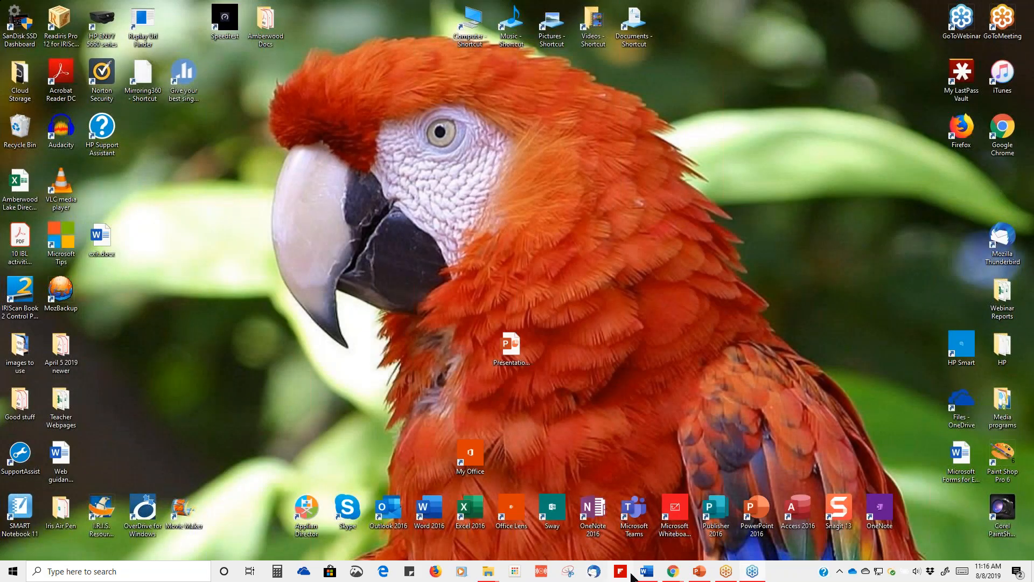
pyautogui.click(646, 572)
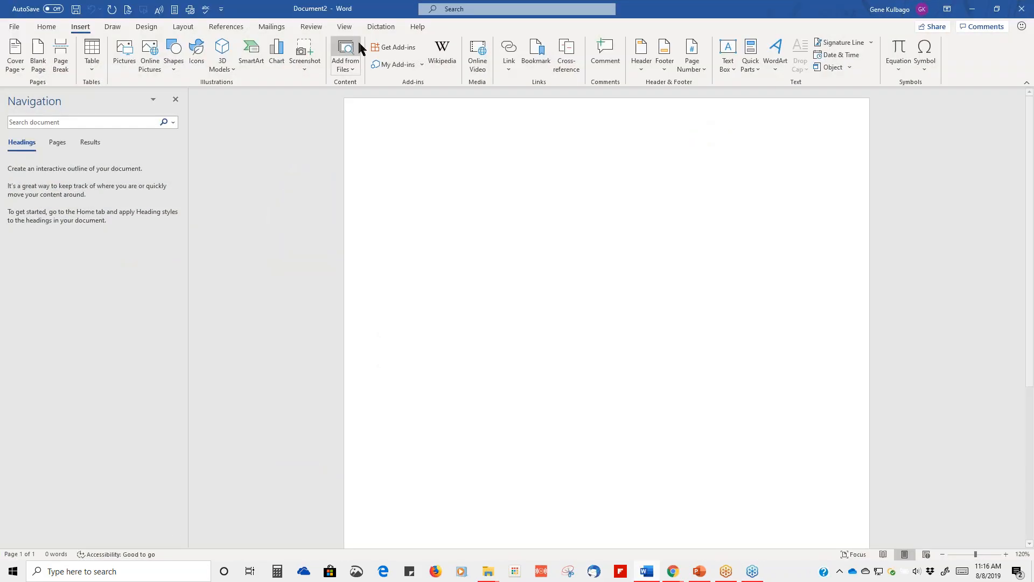
# - Try again to insert an online video in the blank Document2, closing its Navigation pane between attempts
pyautogui.click(478, 62)
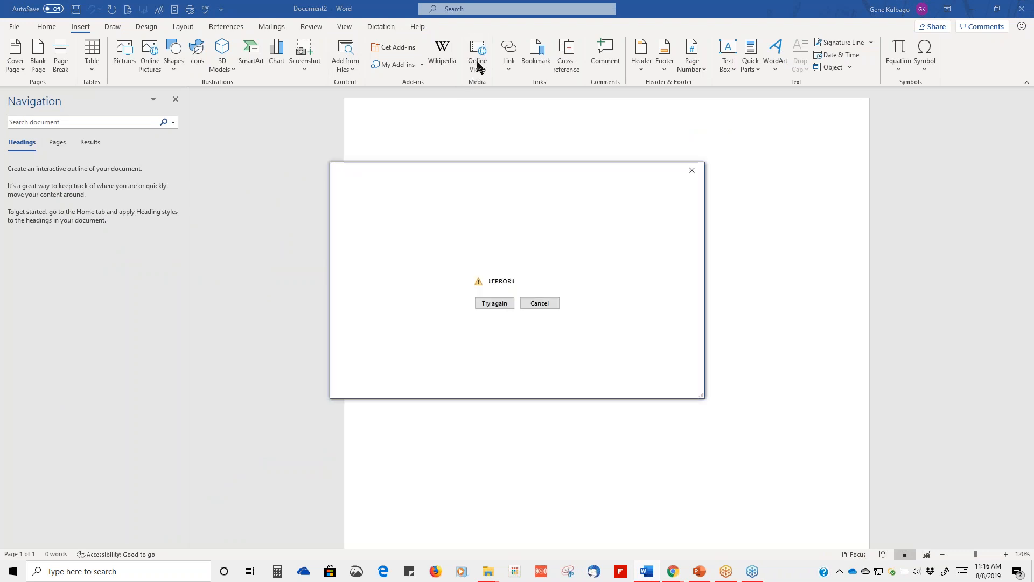
pyautogui.click(689, 173)
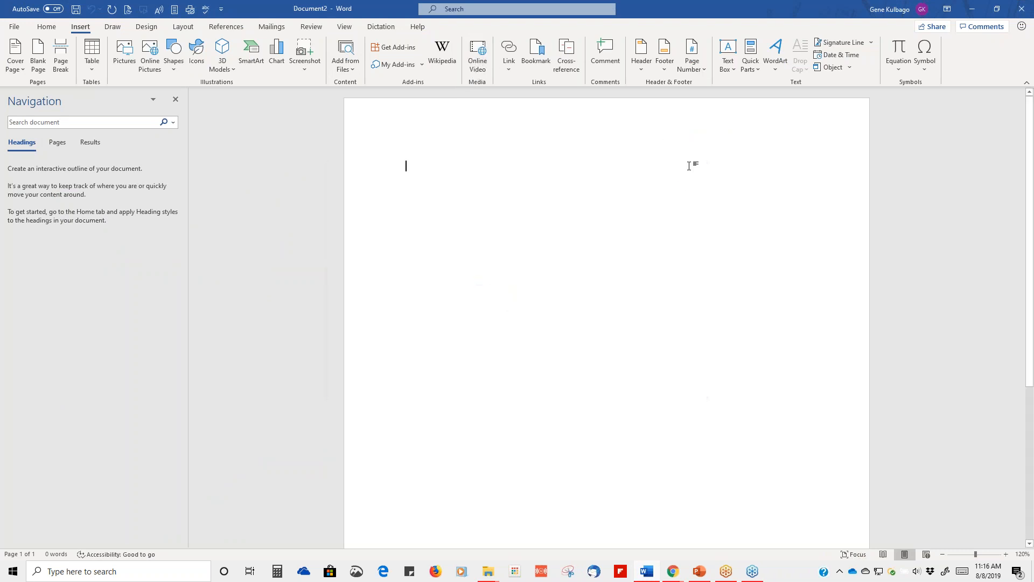
pyautogui.click(176, 100)
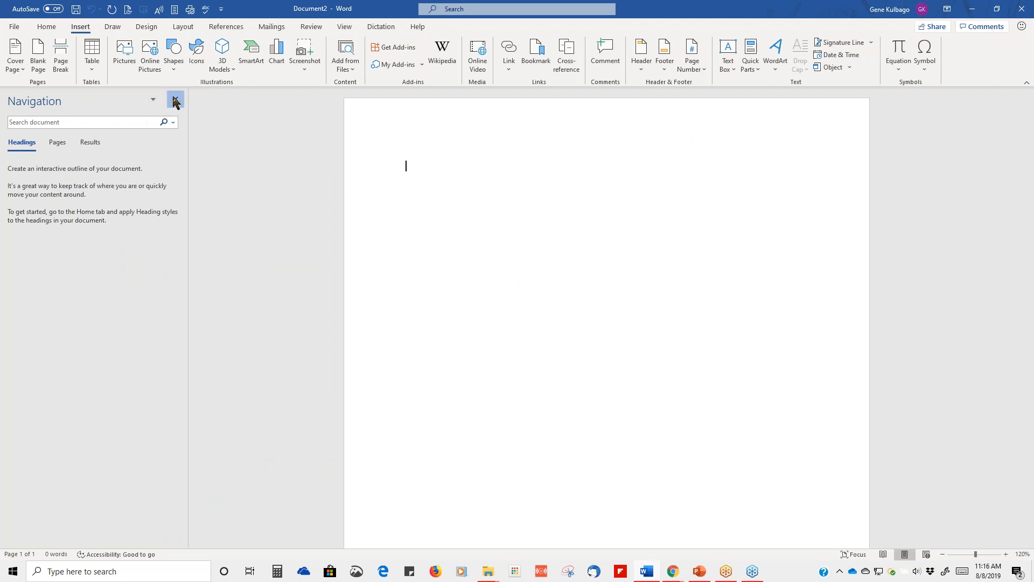
pyautogui.click(482, 75)
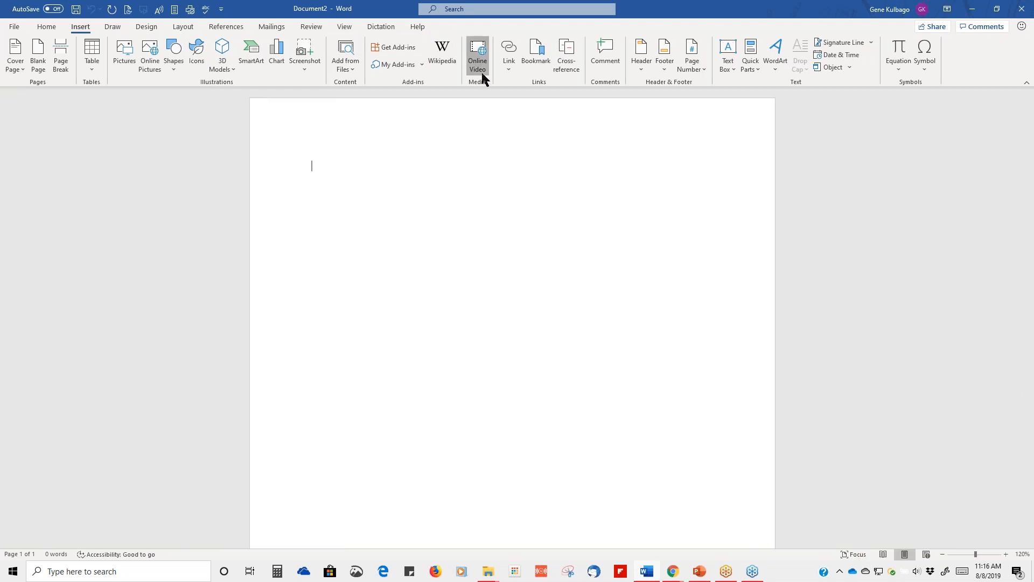
pyautogui.click(539, 303)
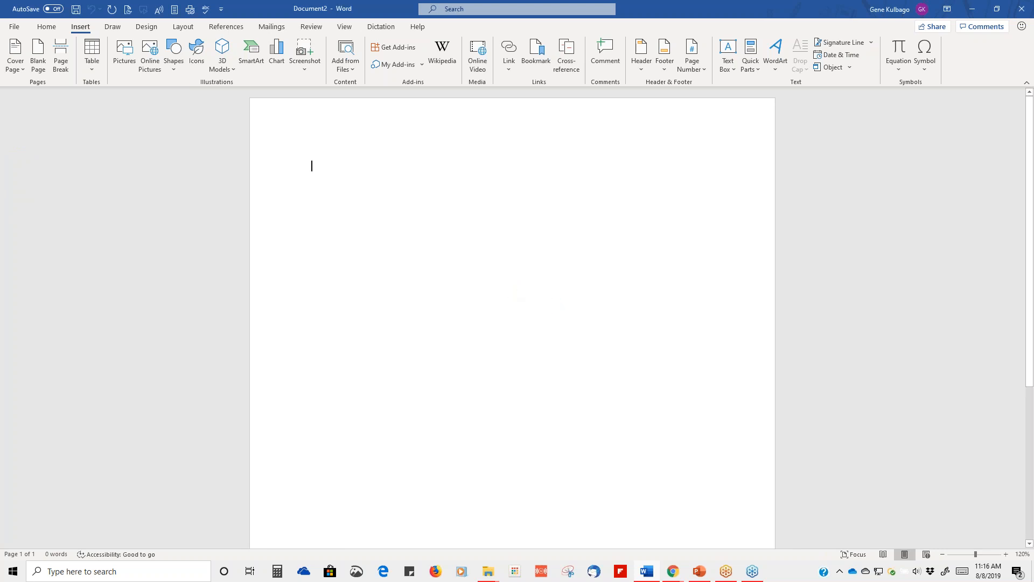
pyautogui.click(468, 61)
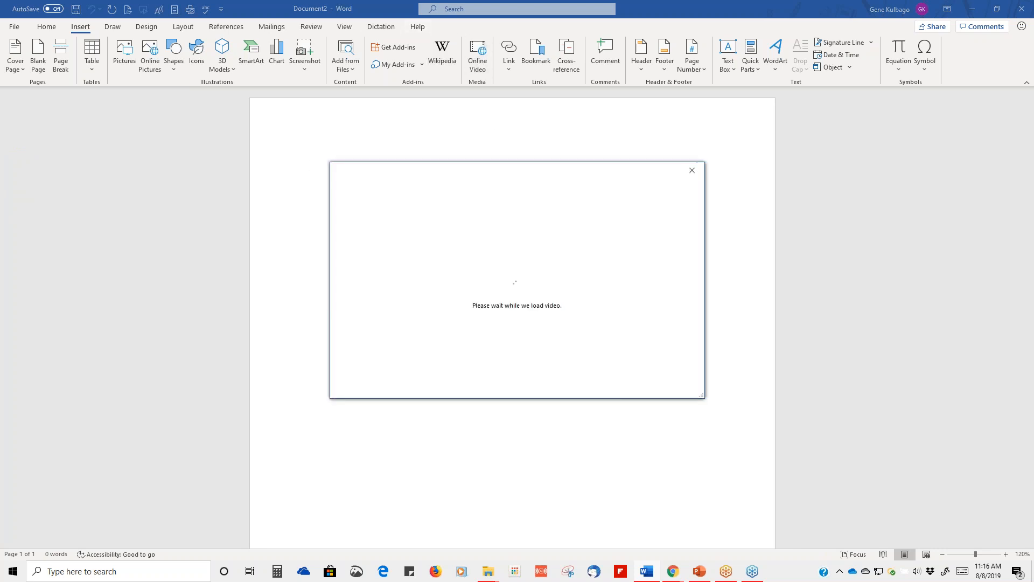
pyautogui.click(694, 173)
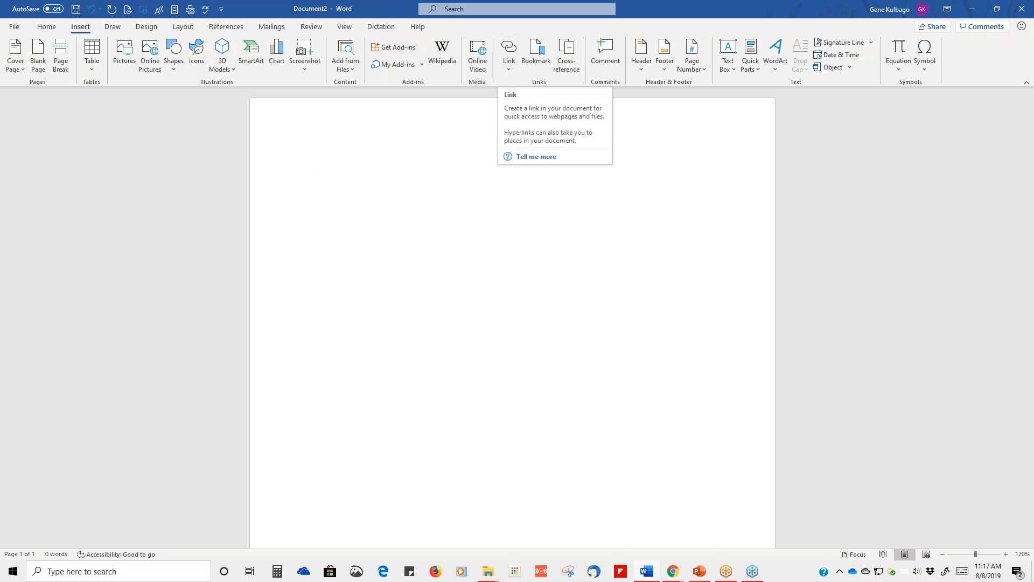
# - Reopen Alice in wonderland.docx from the recent documents
pyautogui.click(14, 26)
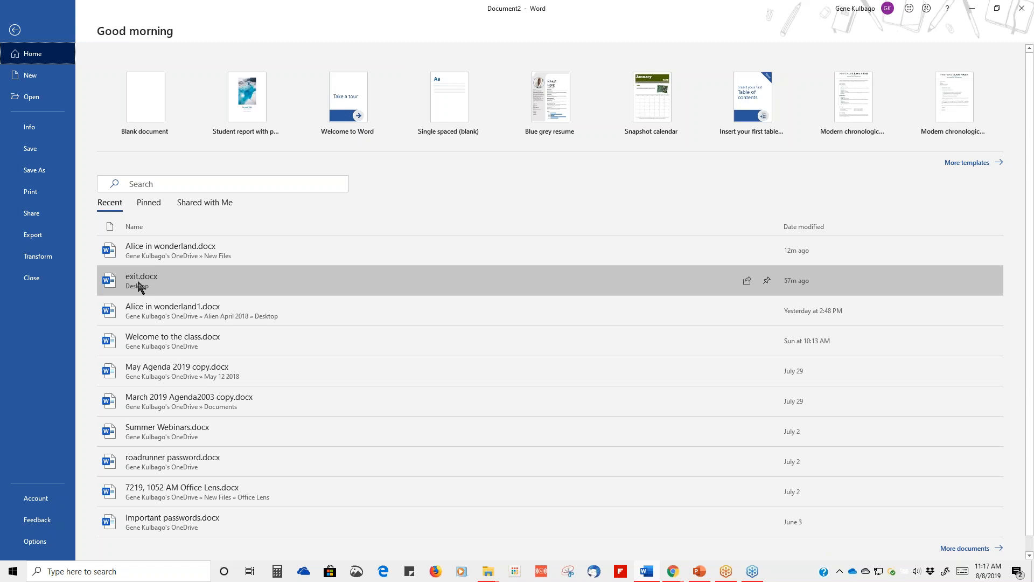
pyautogui.press('Escape')
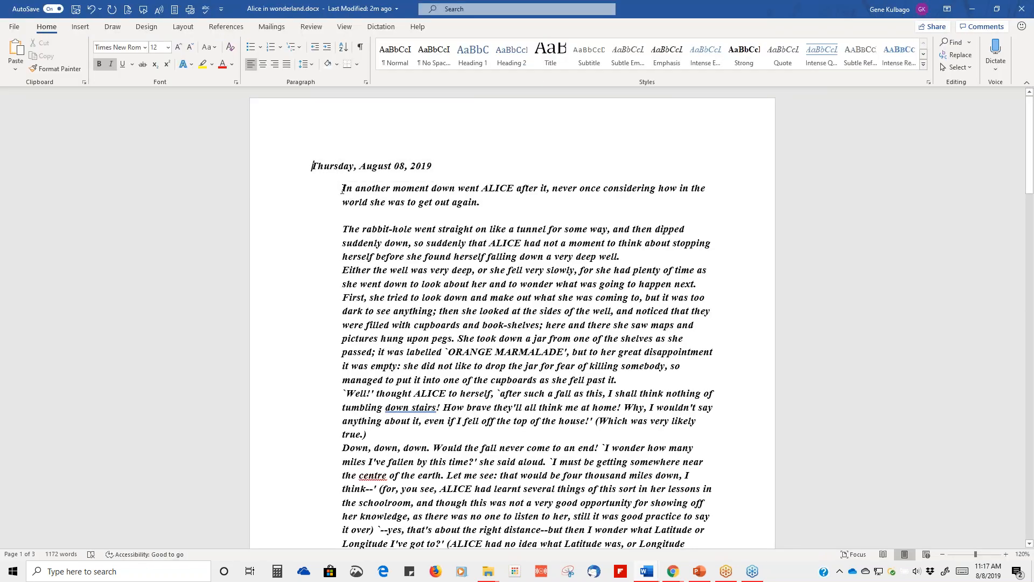
# - Convert the opening paragraph, from "In another moment" to "get out again.", into WordArt with the first black style in the gallery's last row
pyautogui.moveTo(342, 189); pyautogui.dragTo(507, 202)
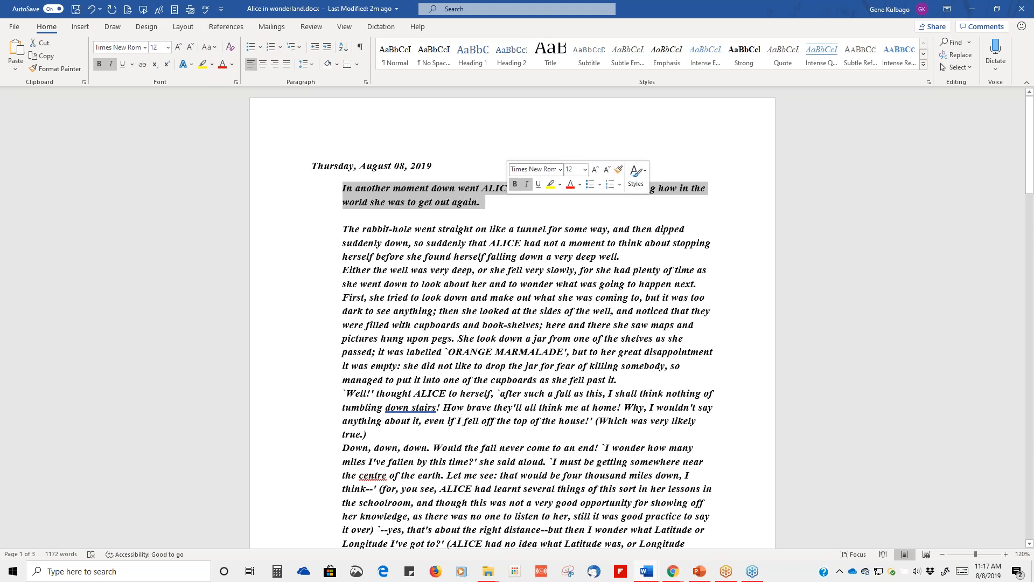
pyautogui.click(78, 27)
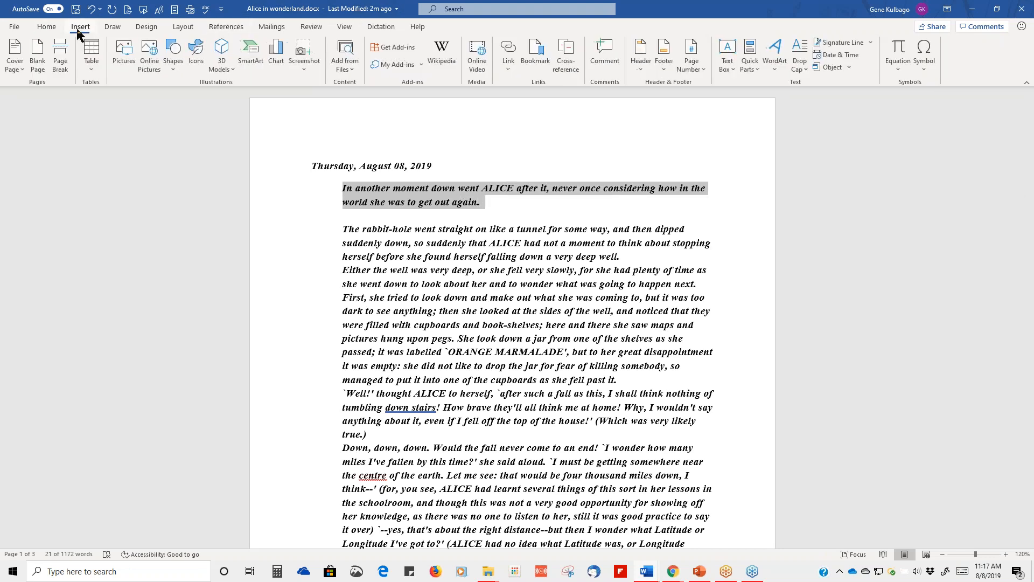
pyautogui.click(774, 69)
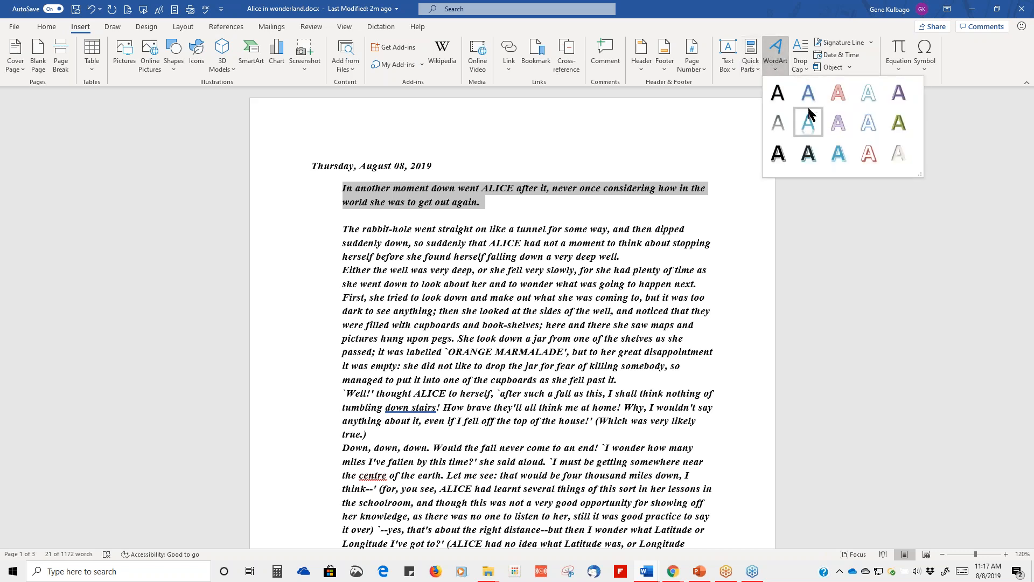
pyautogui.click(778, 152)
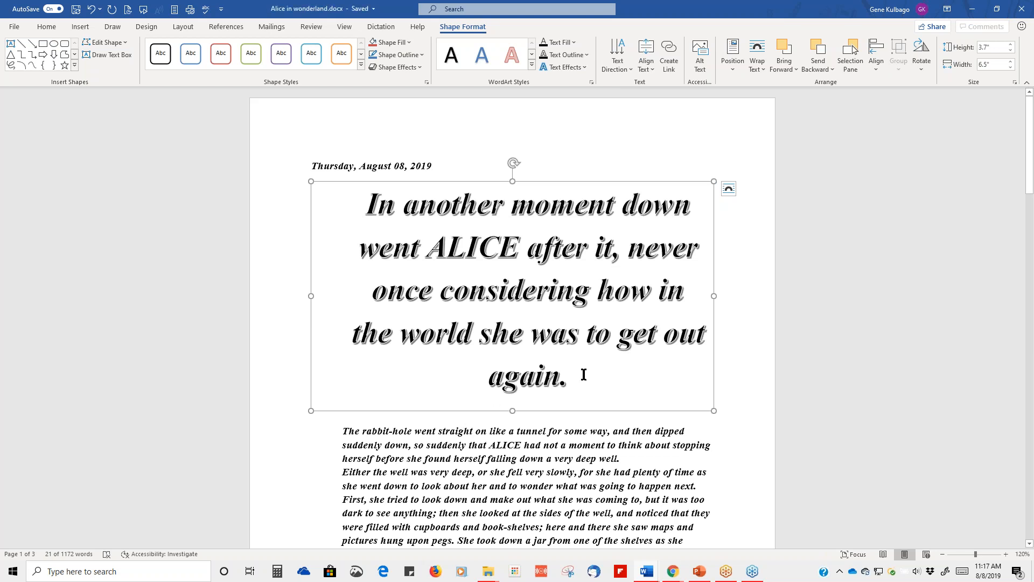
# - Restyle the WordArt text with the red outlined WordArt style and give it an Offset: Right outer shadow
pyautogui.moveTo(583, 374); pyautogui.dragTo(352, 210)
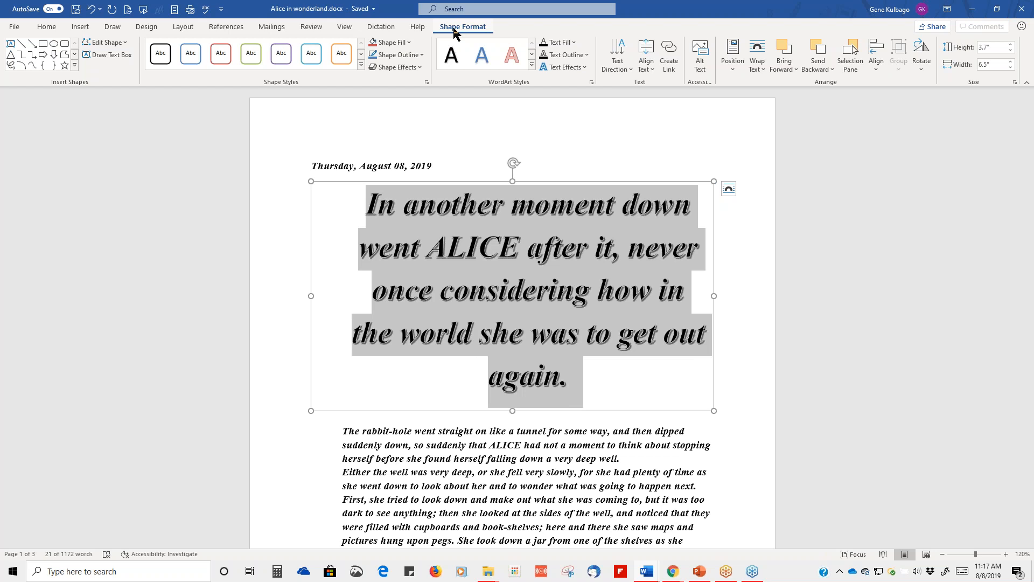
pyautogui.click(515, 57)
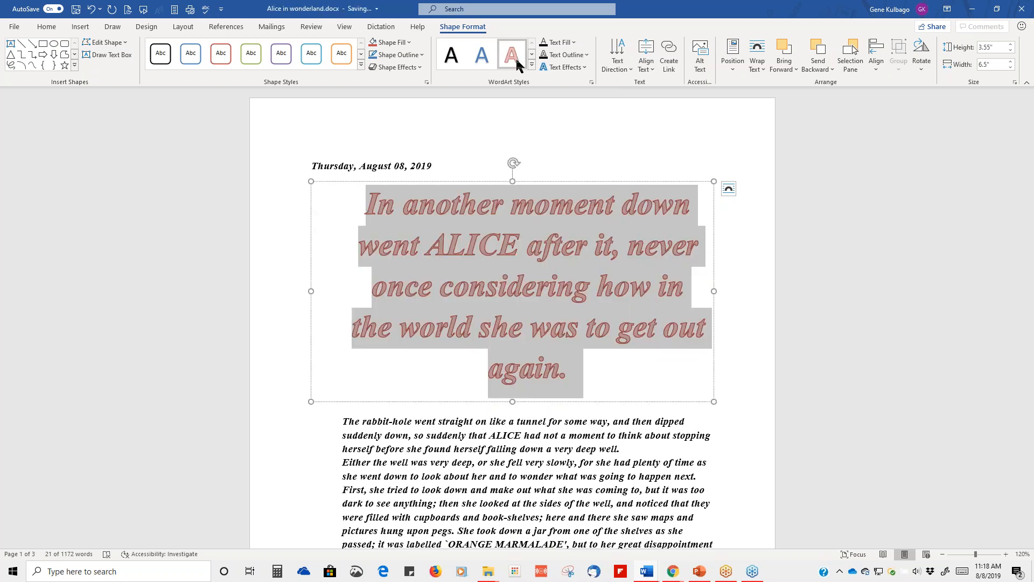
pyautogui.click(580, 68)
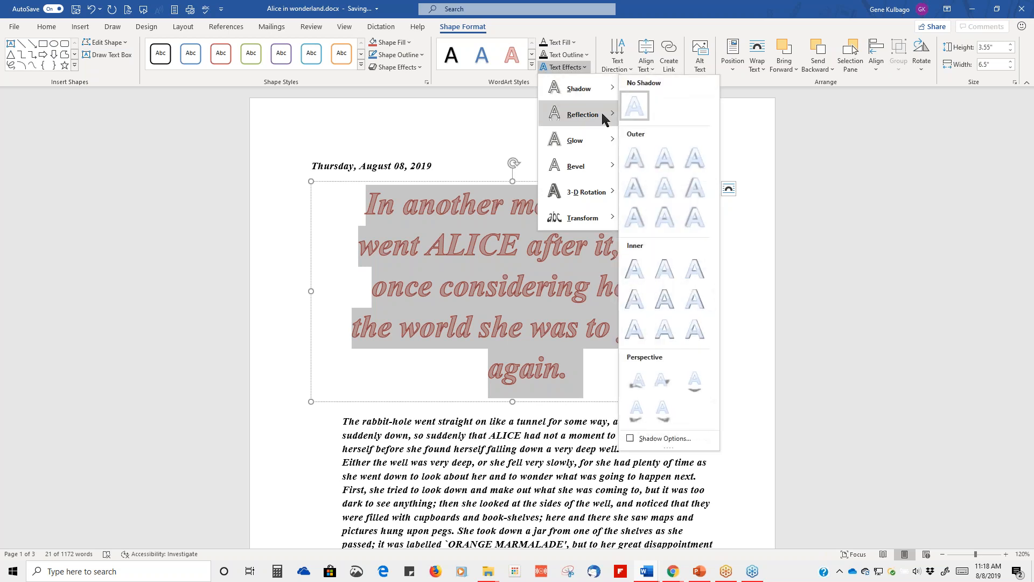
pyautogui.moveTo(586, 124)
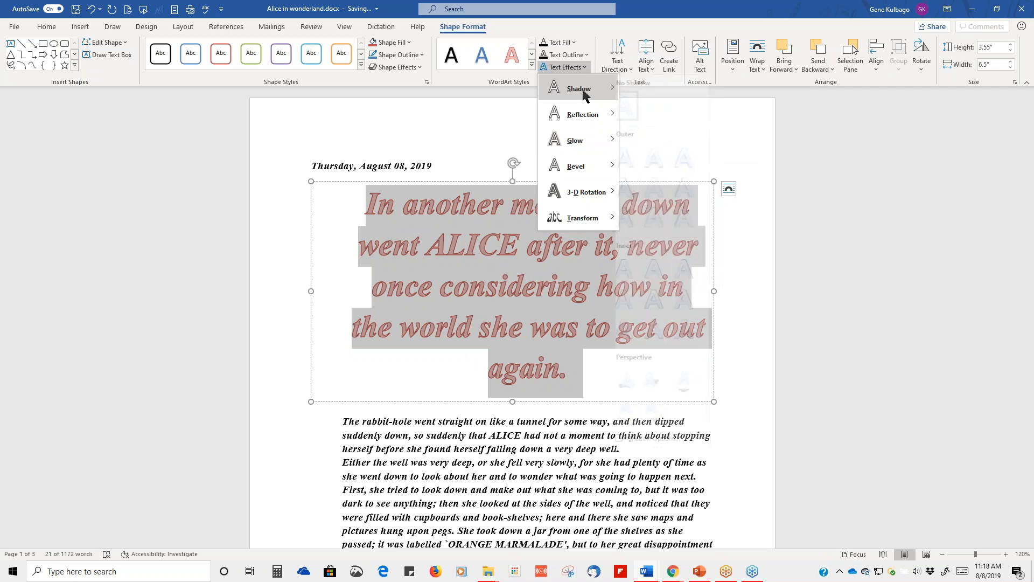
pyautogui.moveTo(603, 92)
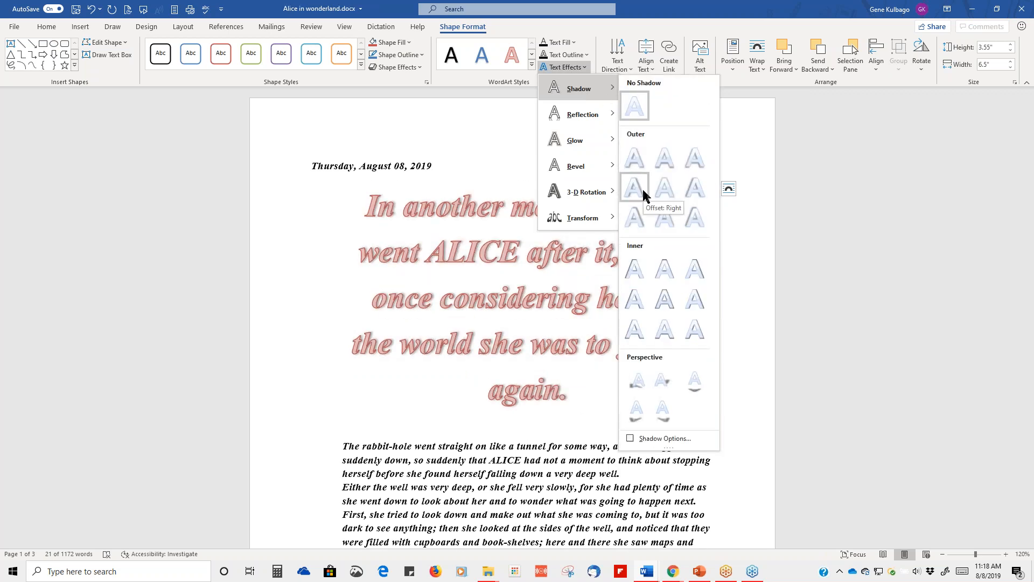
pyautogui.click(652, 192)
pyautogui.click(626, 405)
pyautogui.click(776, 346)
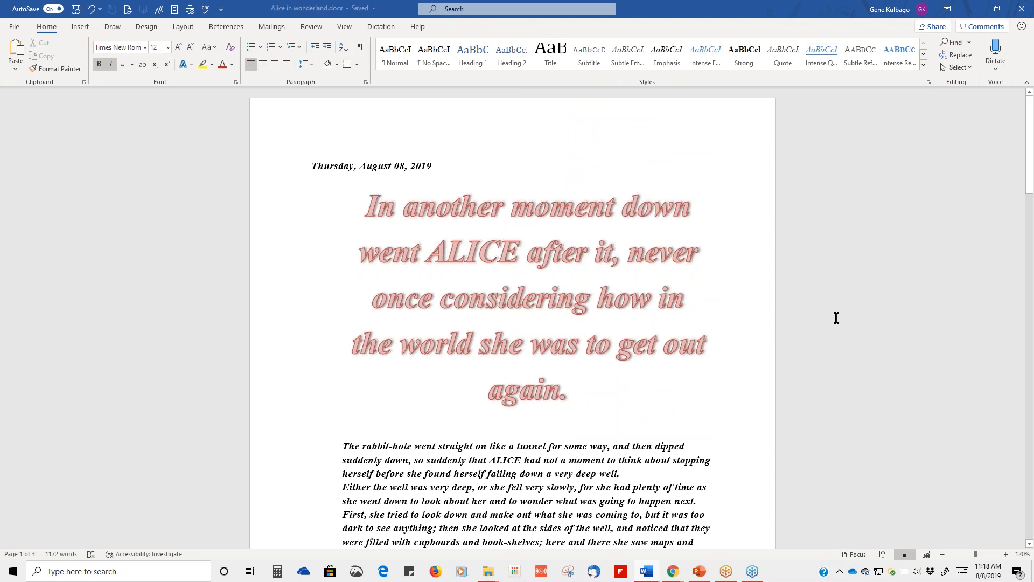
# - Close Alice in wonderland.docx and set the citation style of the blank Document2 to MLA
pyautogui.click(88, 32)
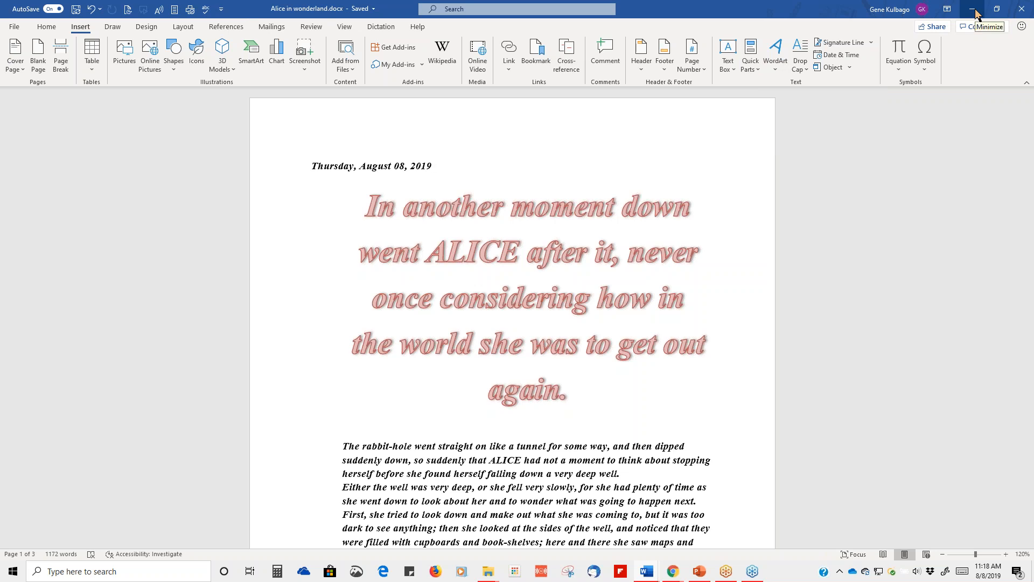
pyautogui.click(1022, 9)
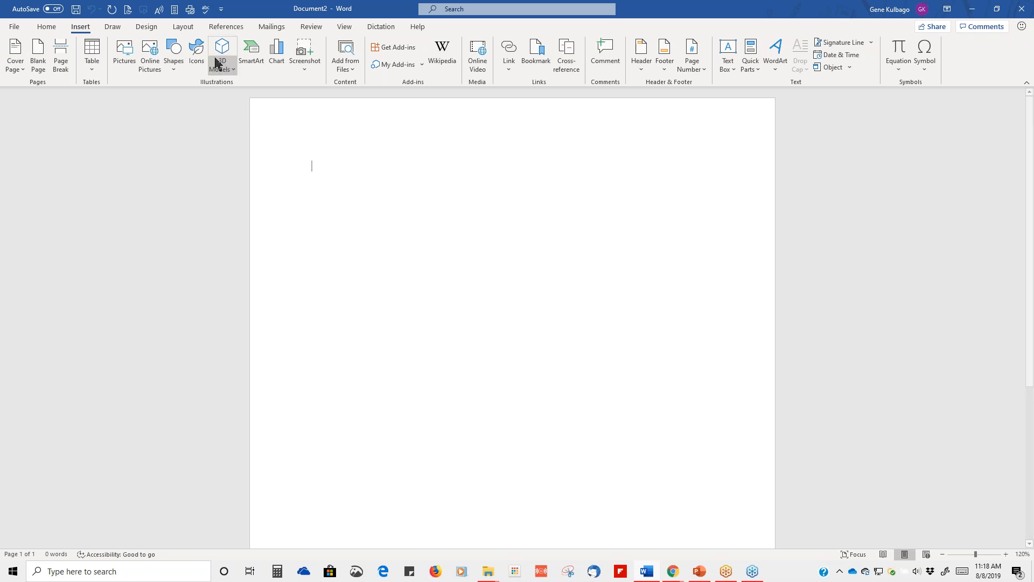
pyautogui.click(227, 27)
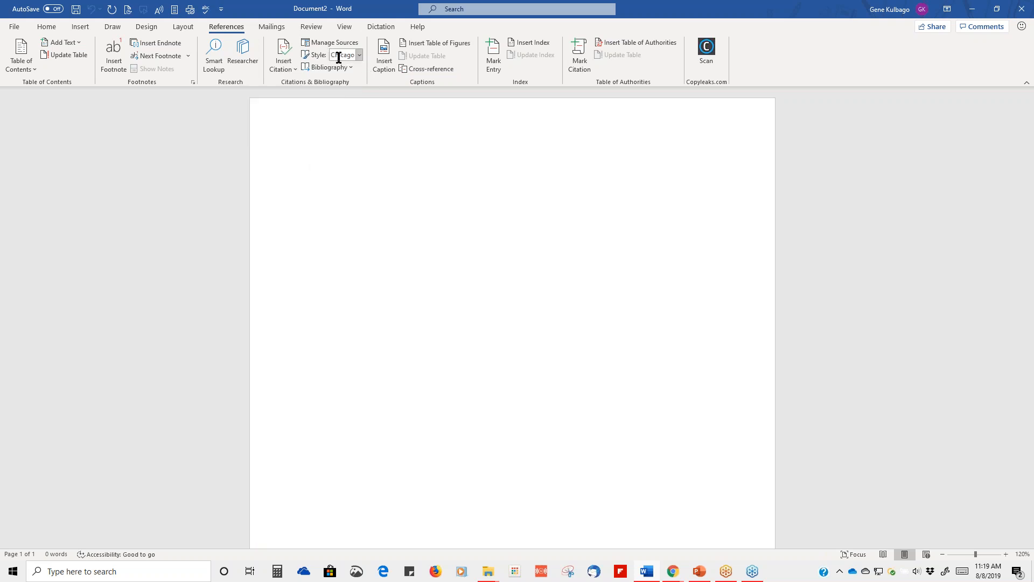
pyautogui.click(358, 56)
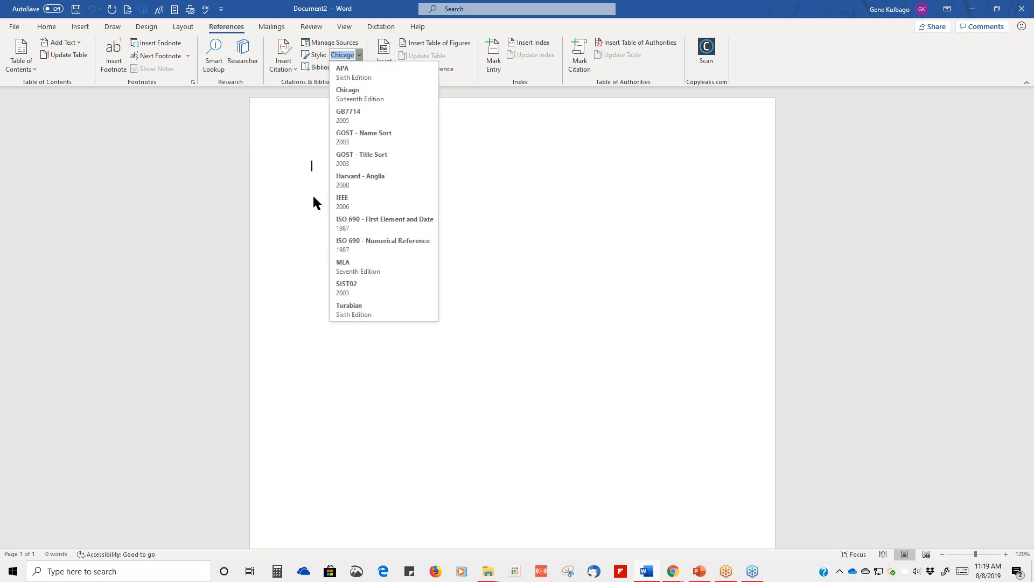
pyautogui.click(343, 266)
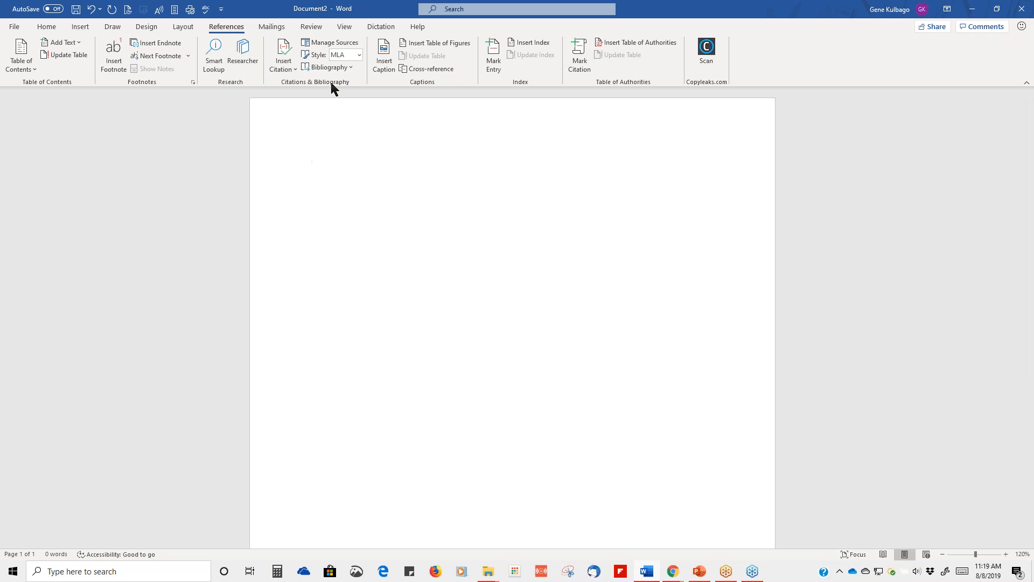
pyautogui.click(296, 70)
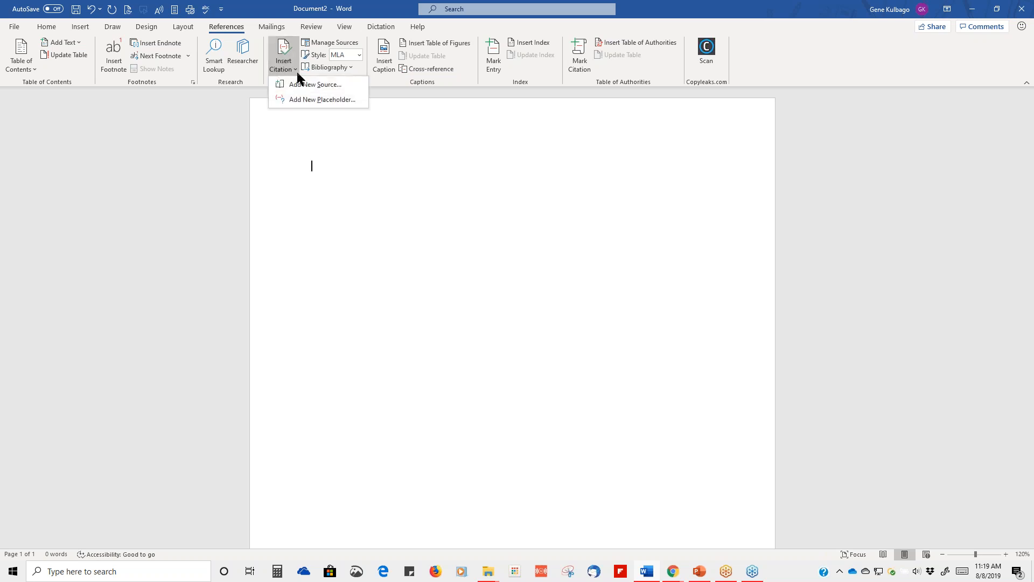
pyautogui.click(372, 80)
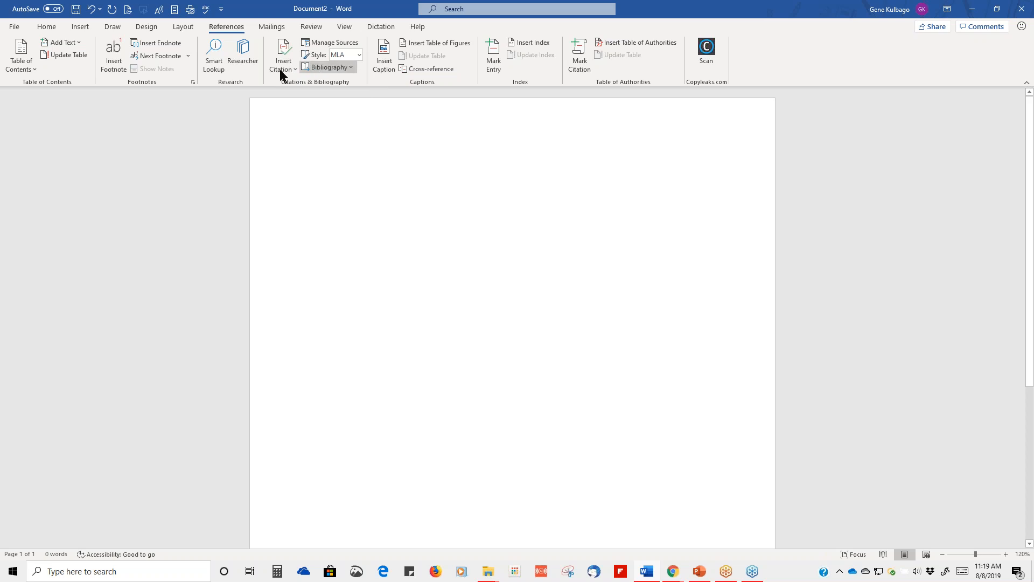
# - Search Researcher for "Niagara Falls" and open the niagarafrontier.com source on the Niagara Falls History of Power
pyautogui.click(244, 53)
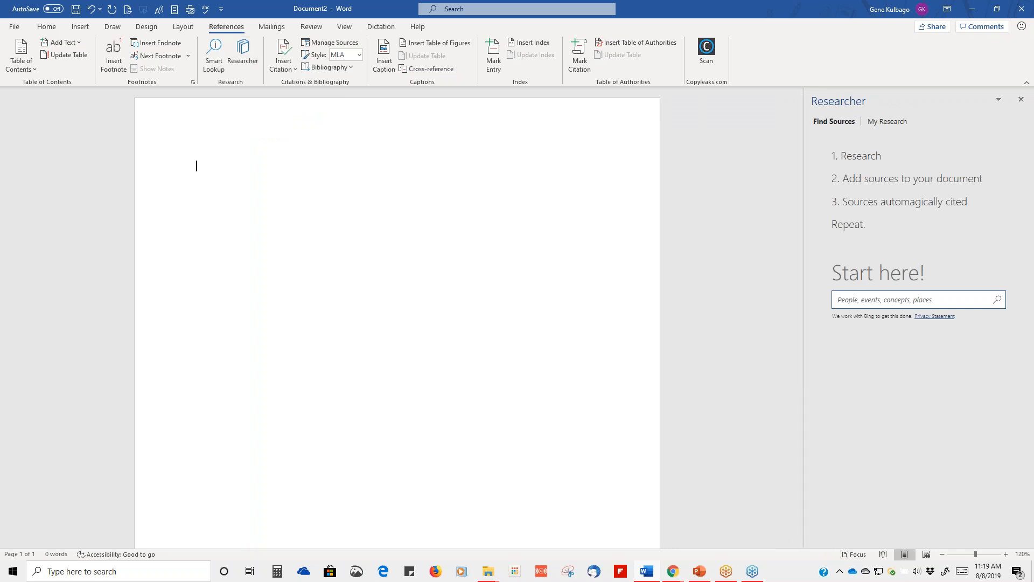
pyautogui.write('Niagara Falls')
pyautogui.press('Return')
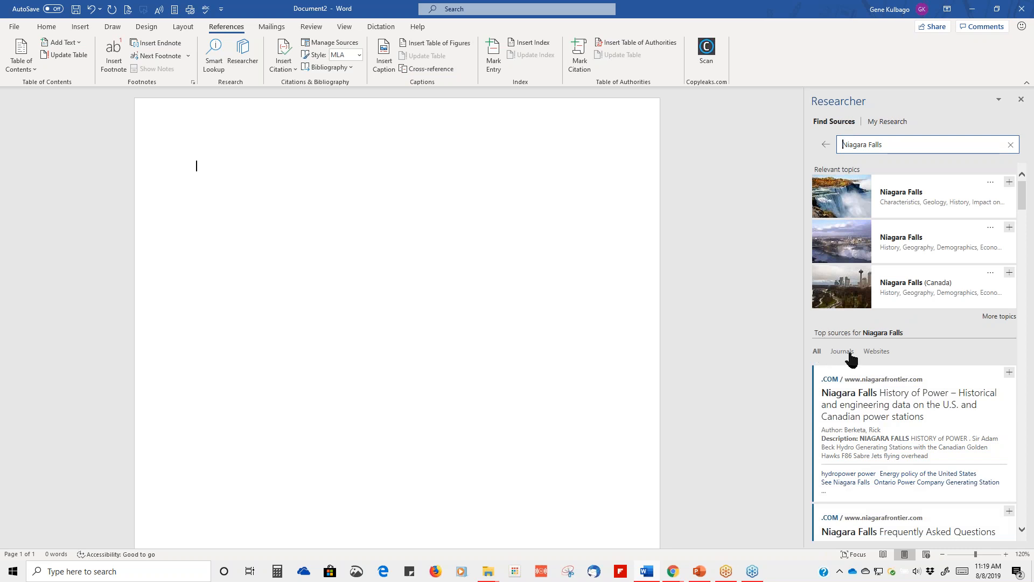
pyautogui.scroll(-3, 1029, 223)
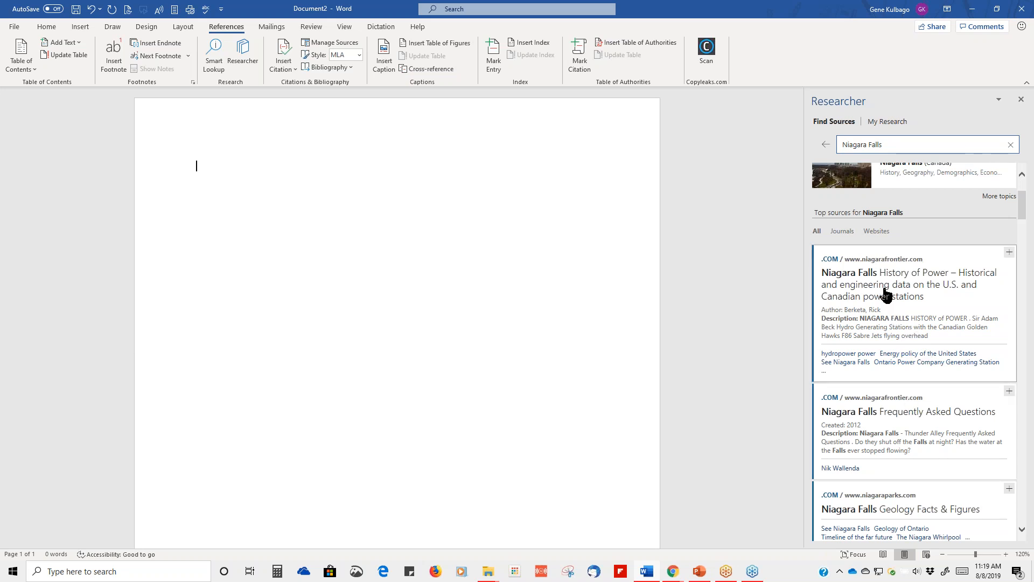
pyautogui.click(886, 264)
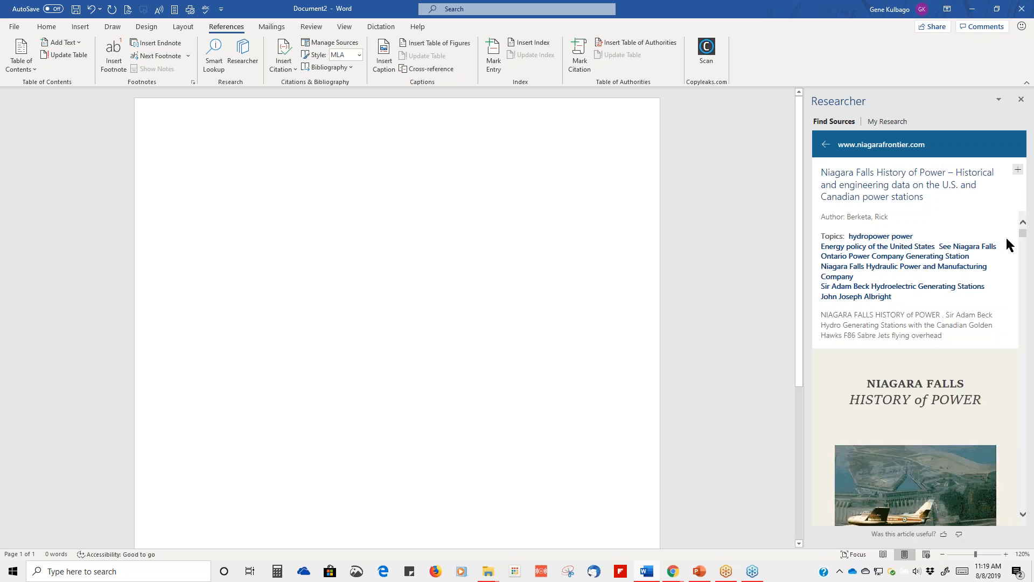
# - Add and cite the article passage from "The Porter brothers held on" through "was first chartered" in the document
pyautogui.moveTo(1022, 236); pyautogui.dragTo(1030, 266)
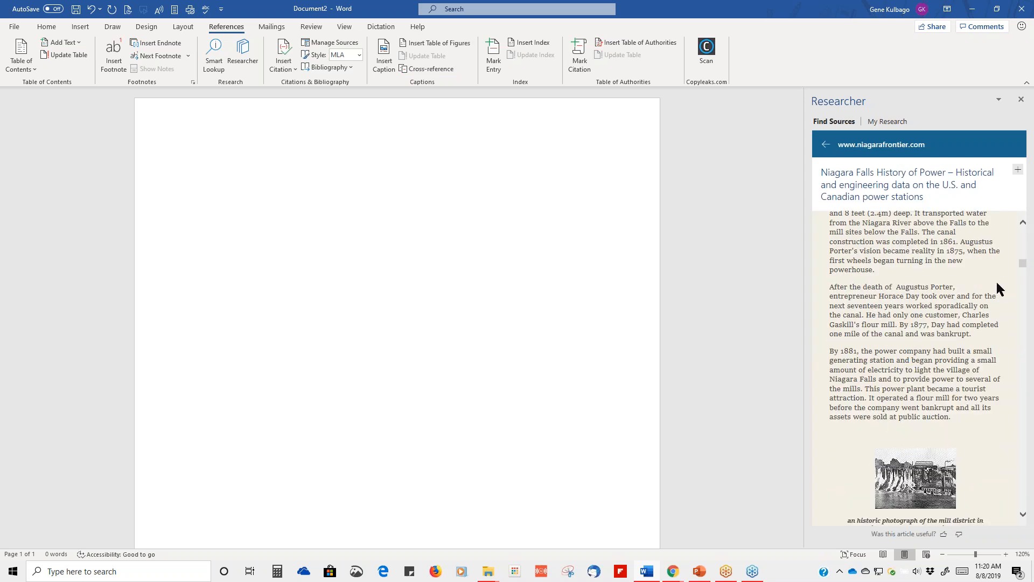
pyautogui.moveTo(1020, 264); pyautogui.dragTo(1022, 259)
pyautogui.doubleClick(832, 299)
pyautogui.moveTo(893, 311); pyautogui.dragTo(991, 474)
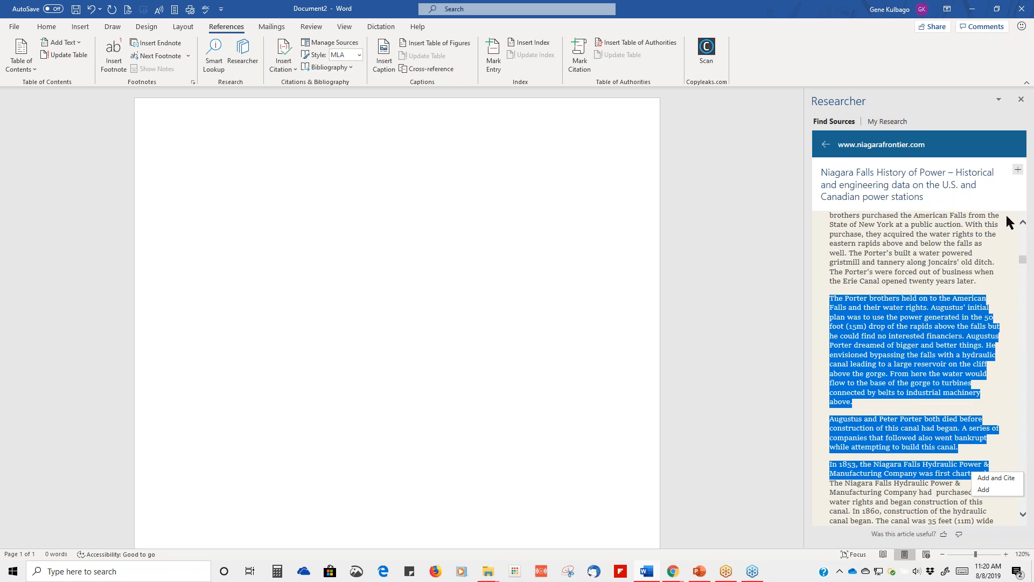
pyautogui.click(992, 480)
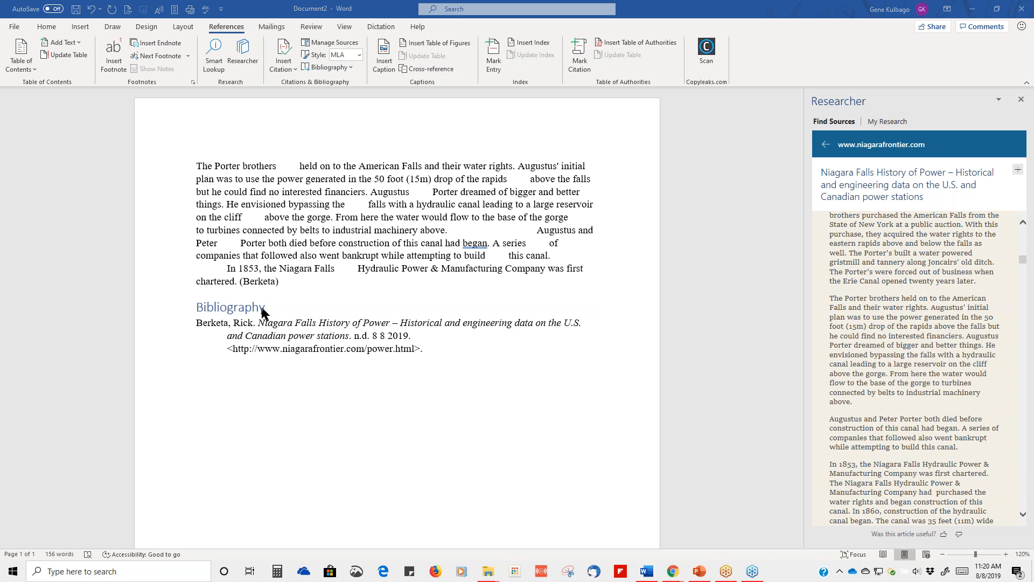
# - Insert a Works Cited list below the Bibliography section
pyautogui.click(350, 66)
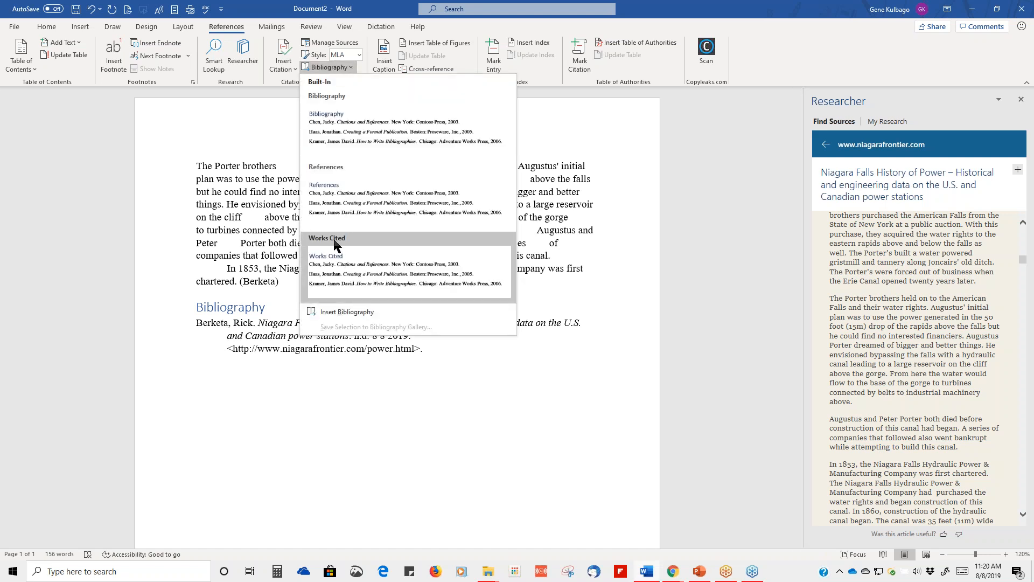
pyautogui.click(334, 238)
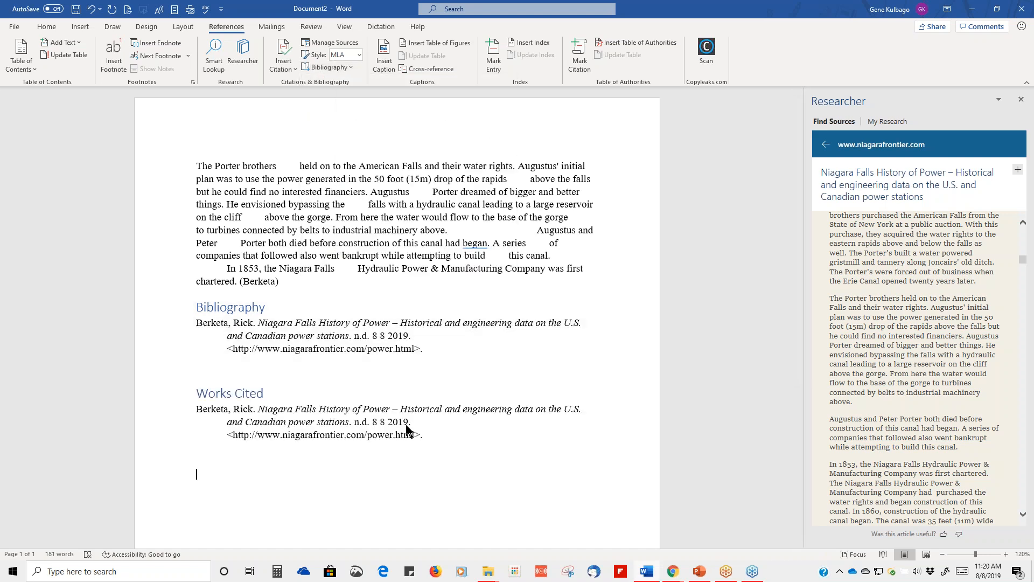
pyautogui.moveTo(443, 351); pyautogui.dragTo(144, 311)
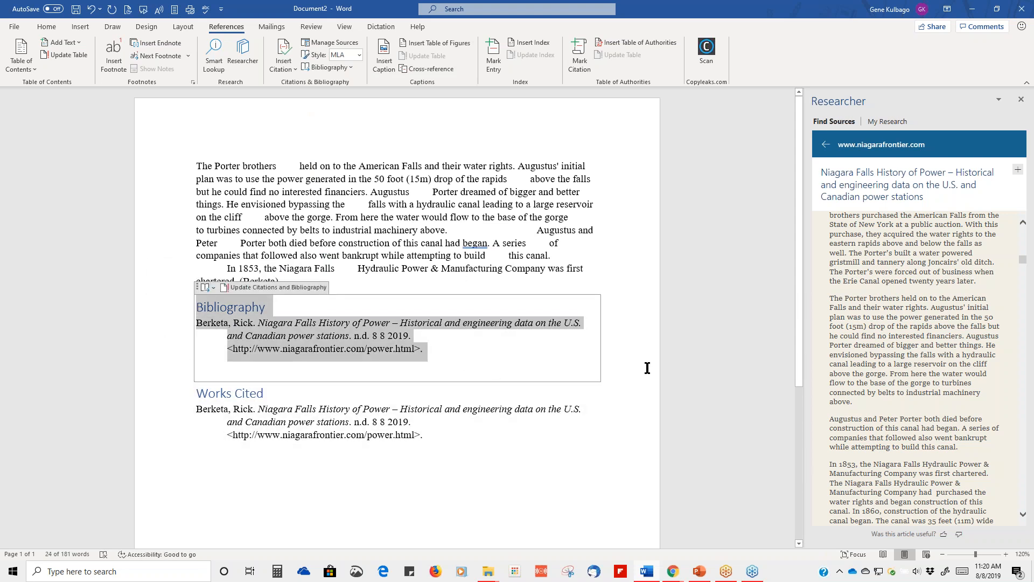
pyautogui.click(700, 319)
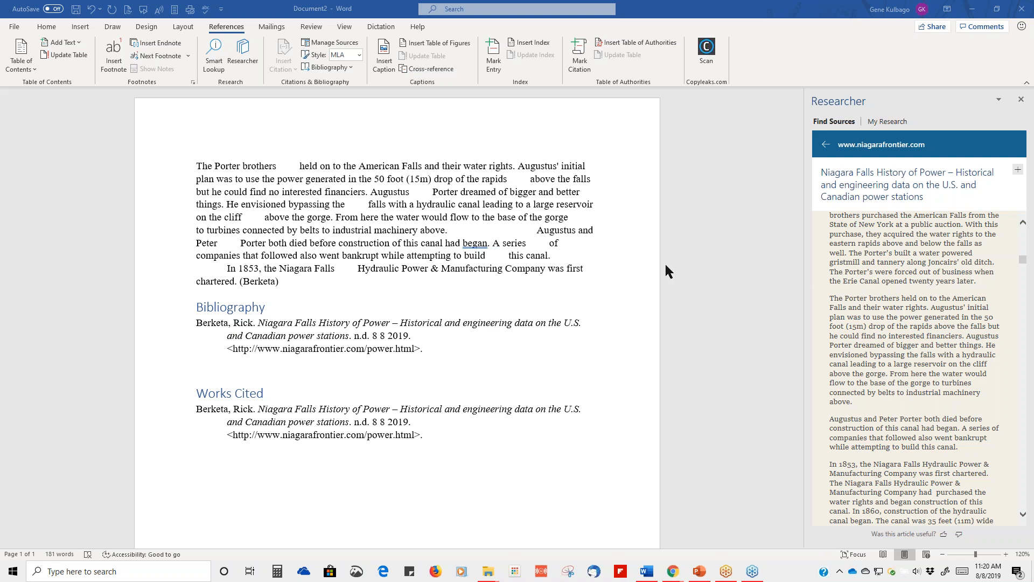
pyautogui.scroll(-5, 658, 269)
pyautogui.scroll(5, 658, 269)
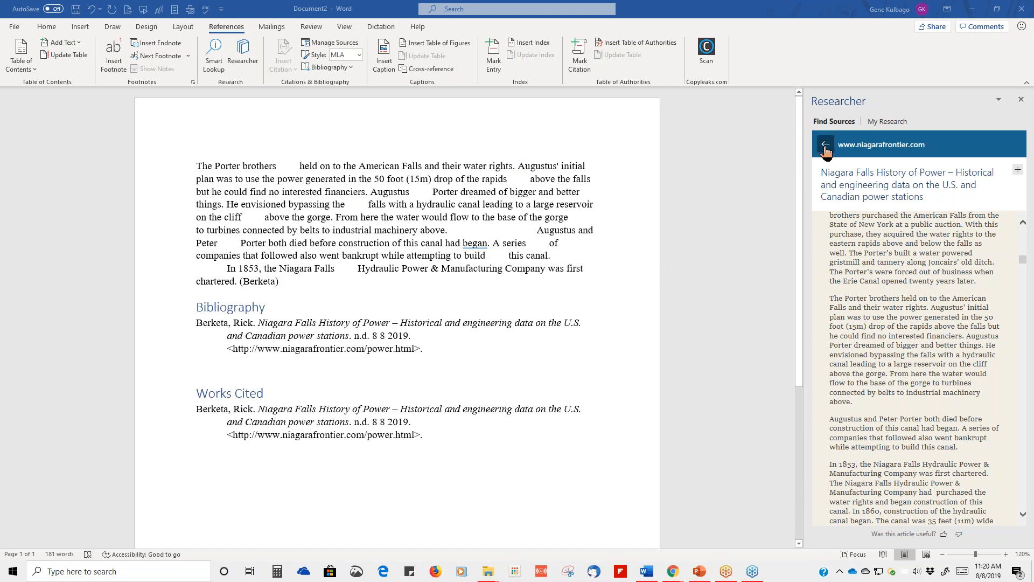
# - Repeat the Niagara Falls search in Researcher, open all images of the New York city topic, and add the mill district image inside the Bibliography section
pyautogui.click(227, 336)
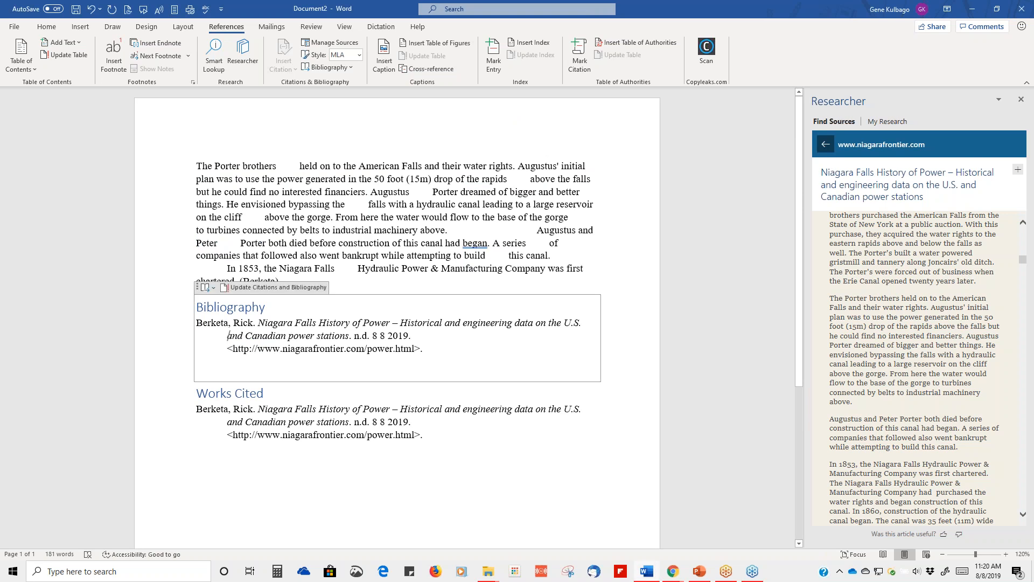
pyautogui.click(834, 122)
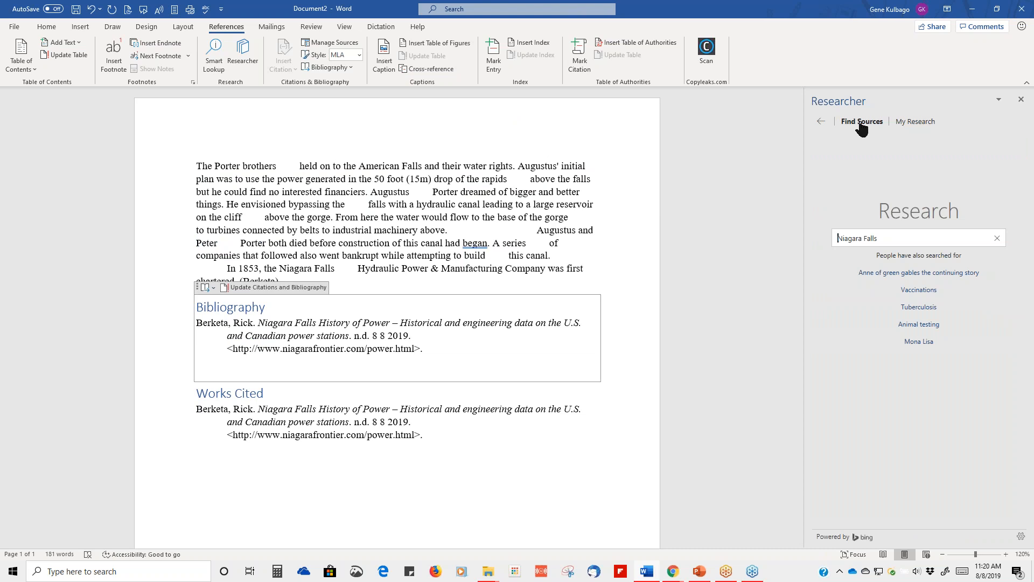
pyautogui.click(964, 233)
pyautogui.press('Return')
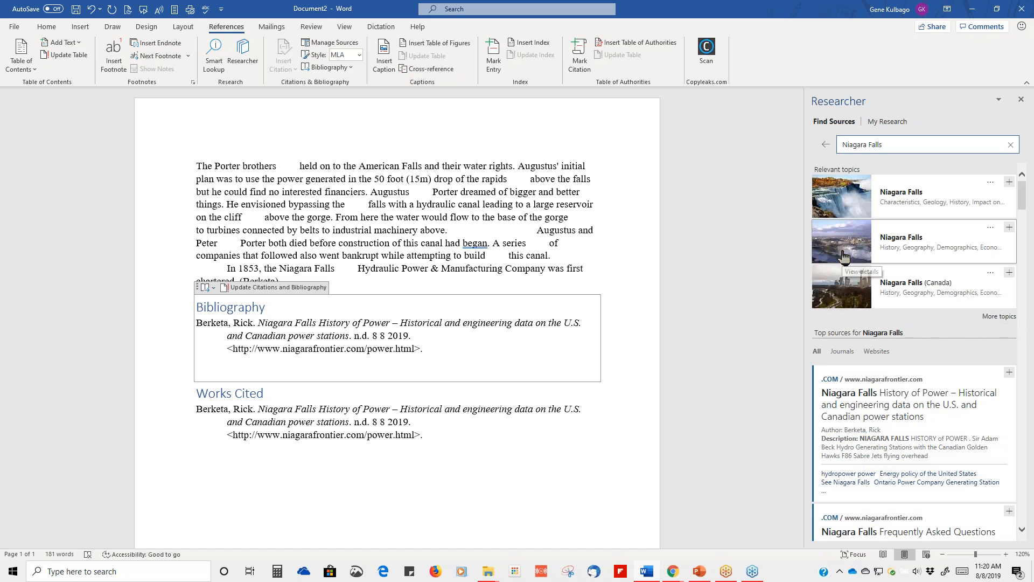
pyautogui.click(846, 276)
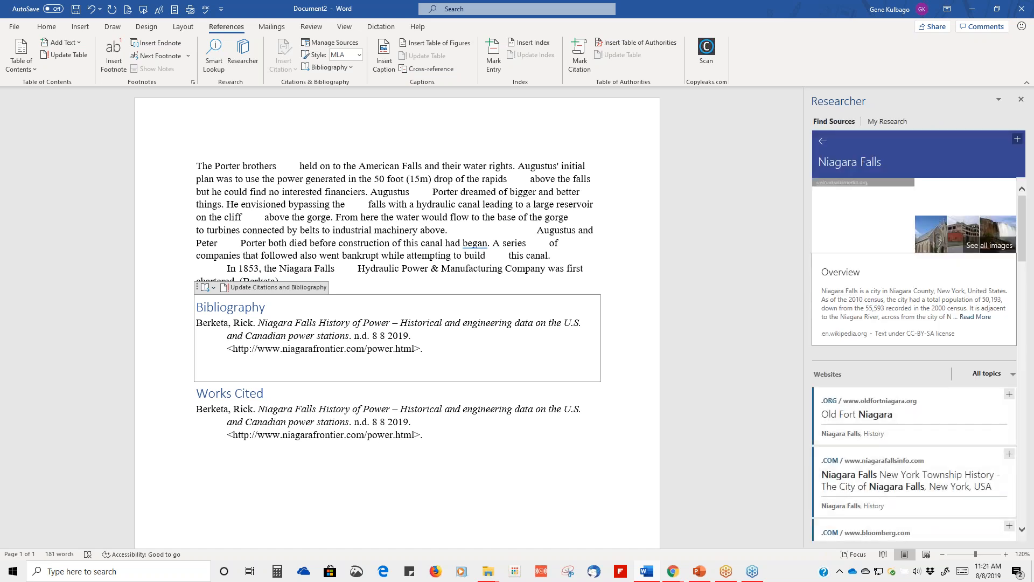
pyautogui.click(989, 245)
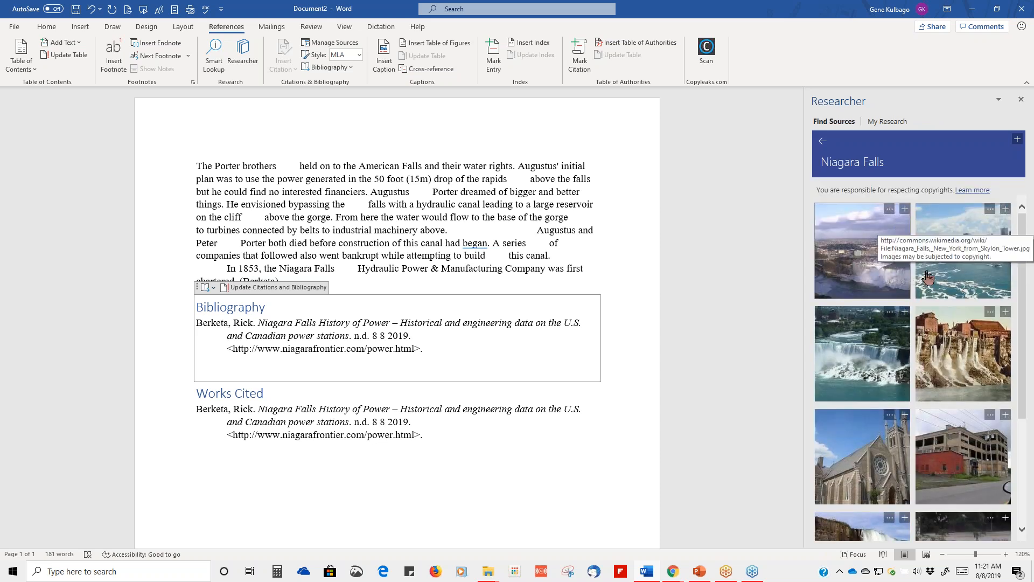
pyautogui.click(1005, 313)
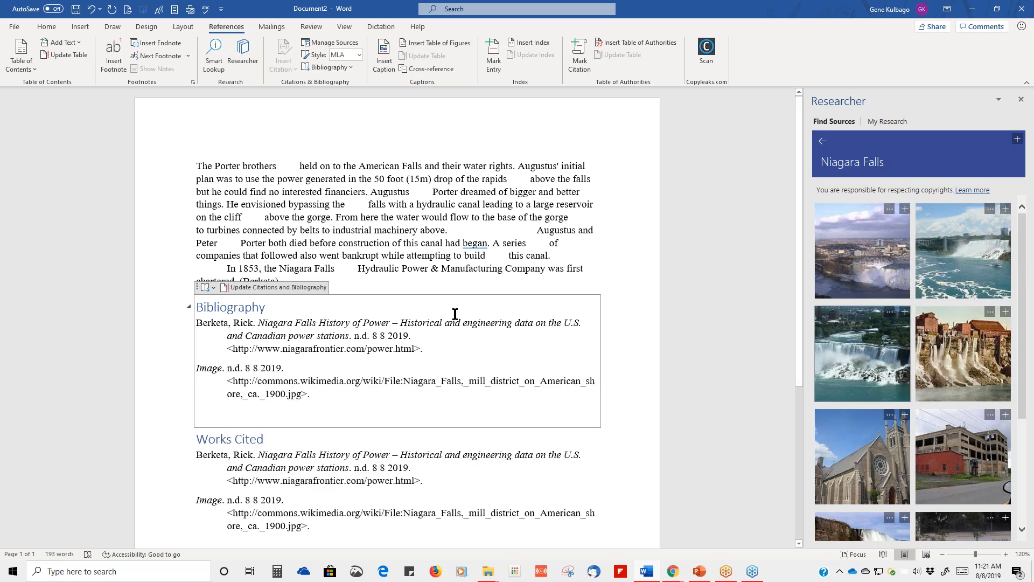
# - Add the mill district image from Researcher on new blank lines between the cited passage and the Bibliography, and close Researcher
pyautogui.scroll(-5, 444, 312)
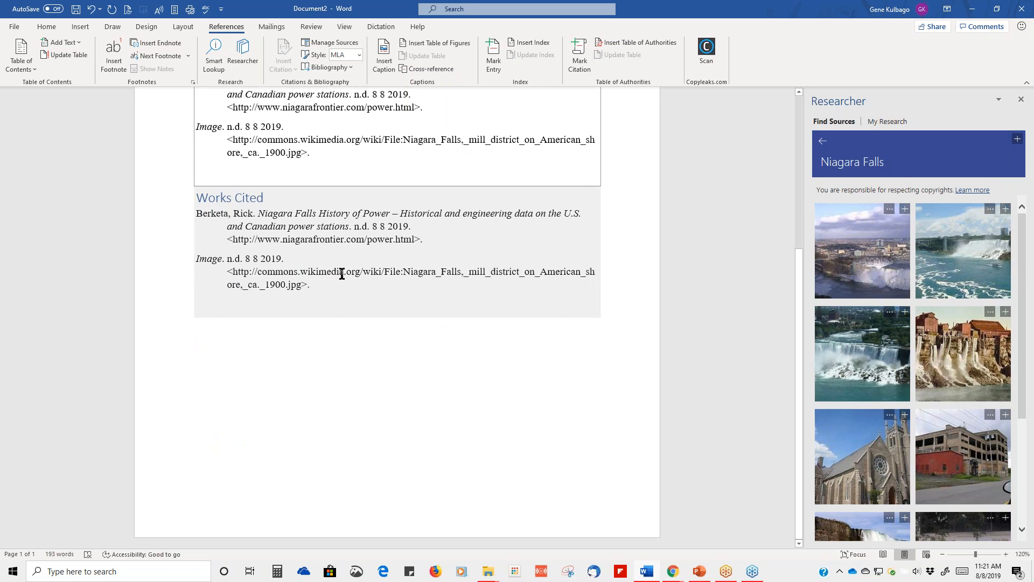
pyautogui.scroll(5, 343, 274)
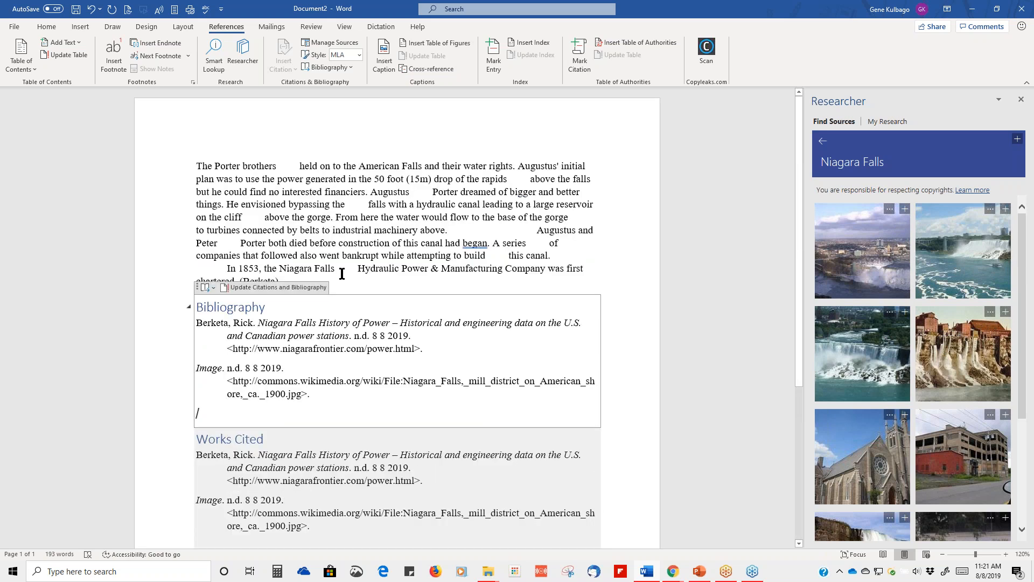
pyautogui.click(590, 280)
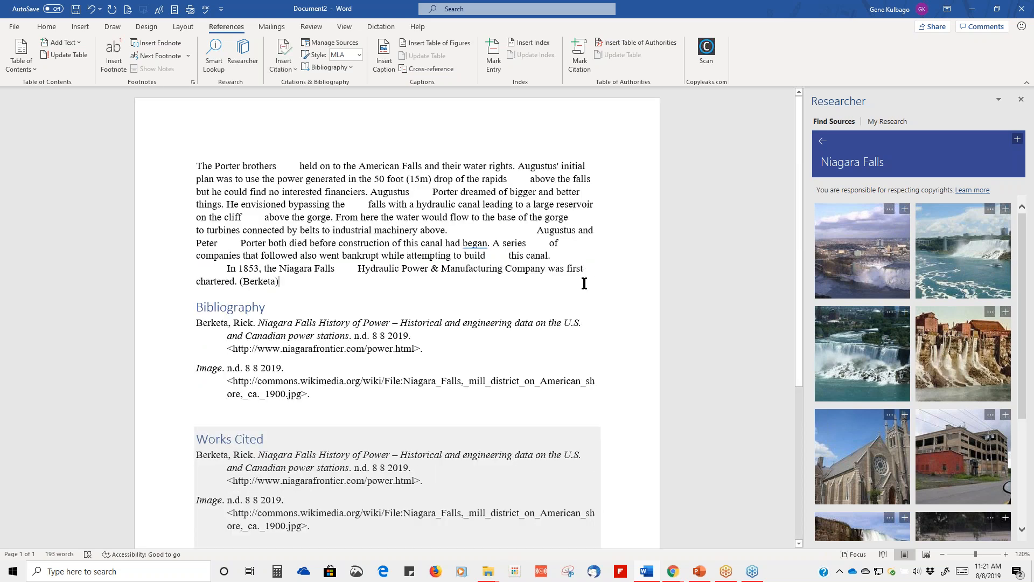
pyautogui.press('Return')
pyautogui.press('Return')
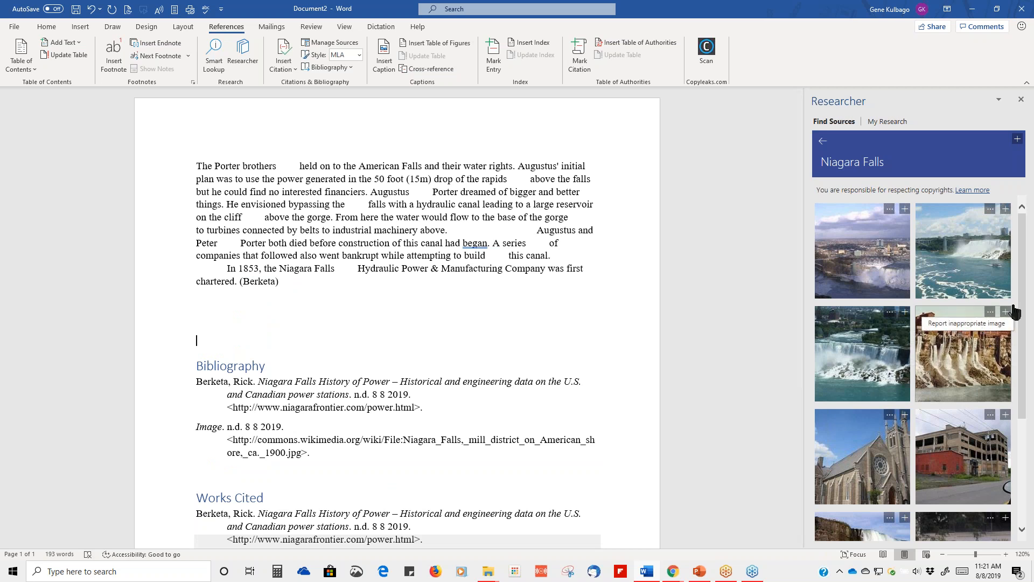
pyautogui.click(1006, 313)
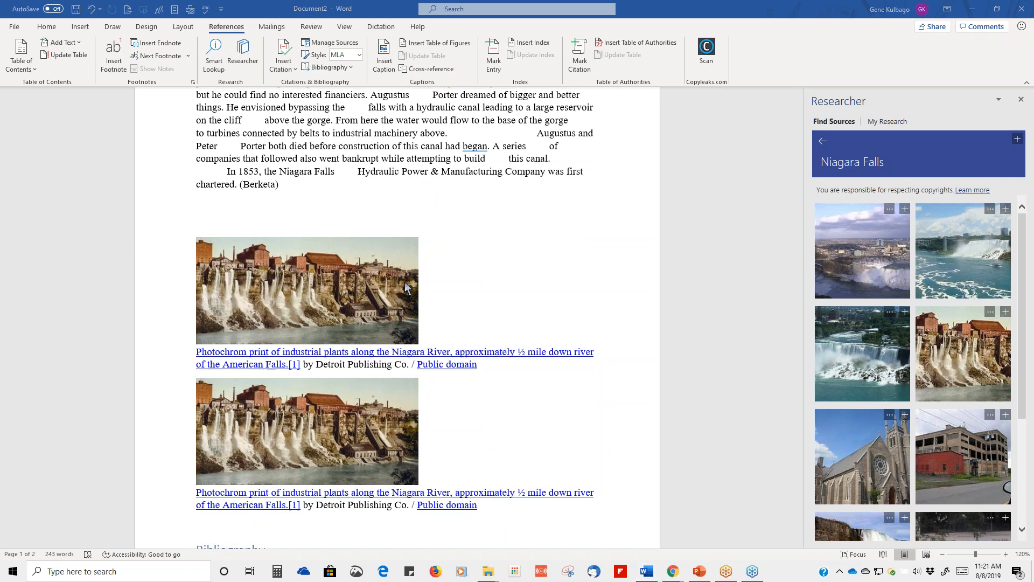
pyautogui.scroll(1, 490, 461)
pyautogui.scroll(1, 490, 461)
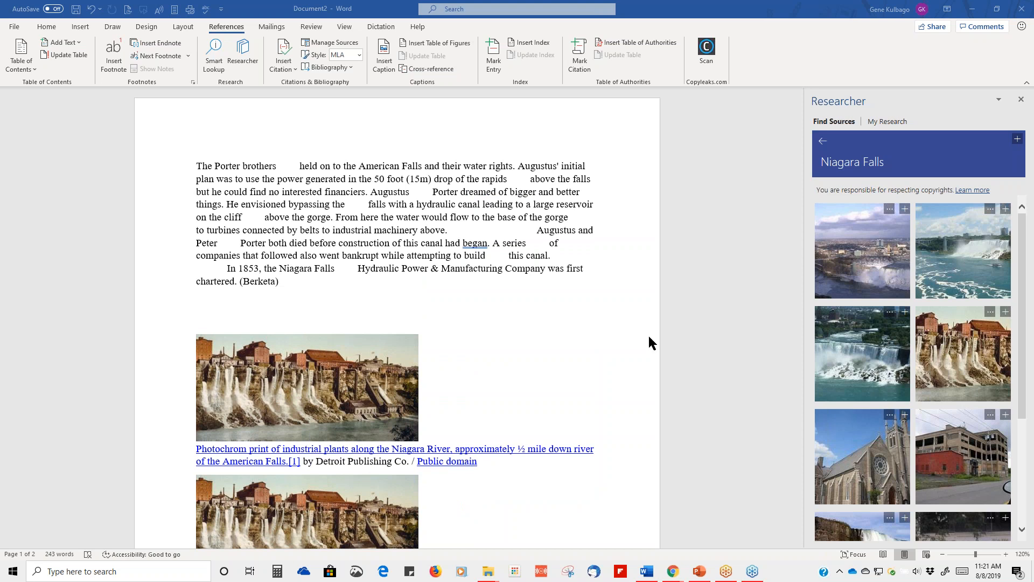
pyautogui.click(1022, 101)
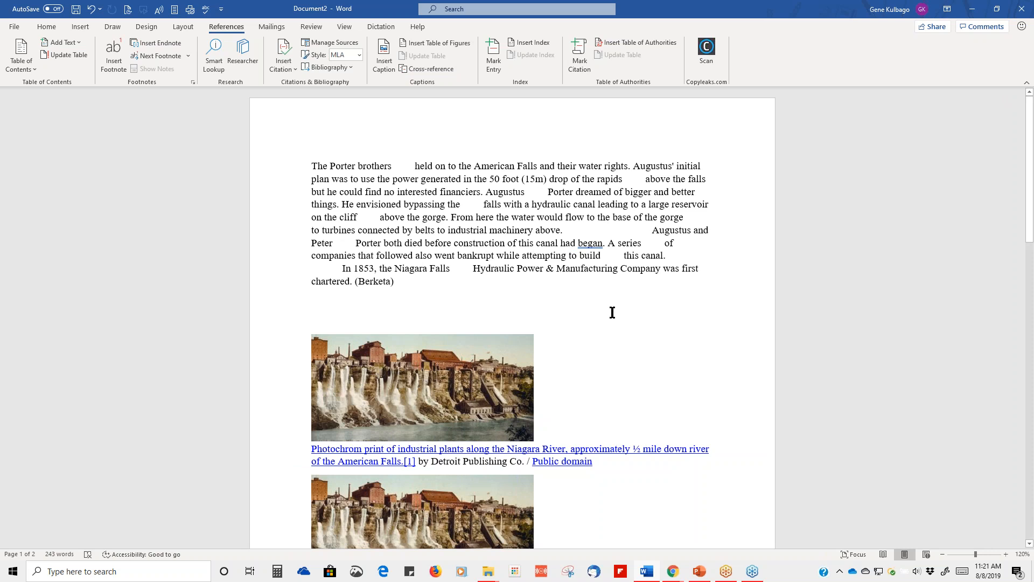
pyautogui.click(47, 27)
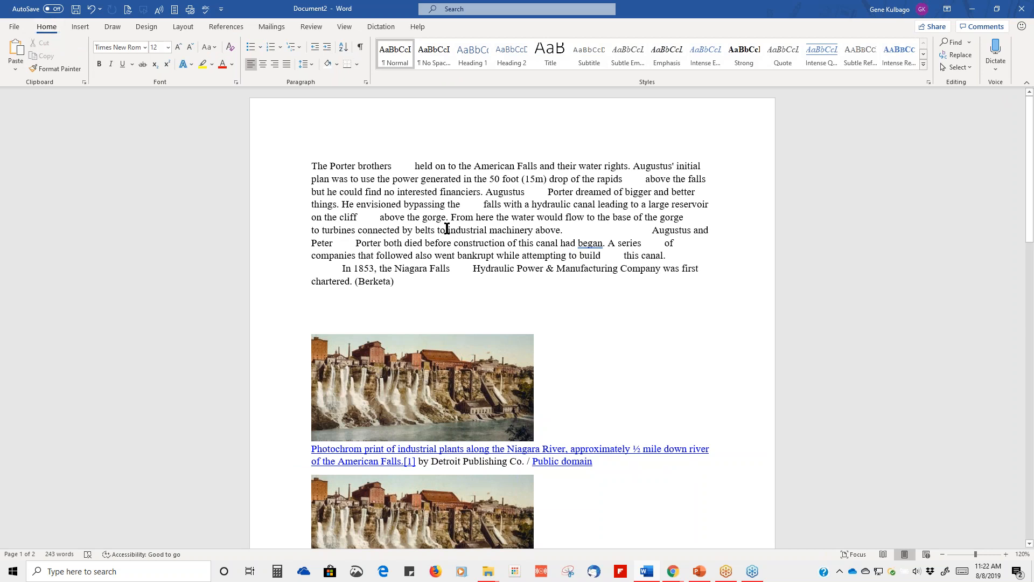
pyautogui.scroll(-5, 504, 266)
pyautogui.scroll(5, 504, 266)
pyautogui.click(226, 27)
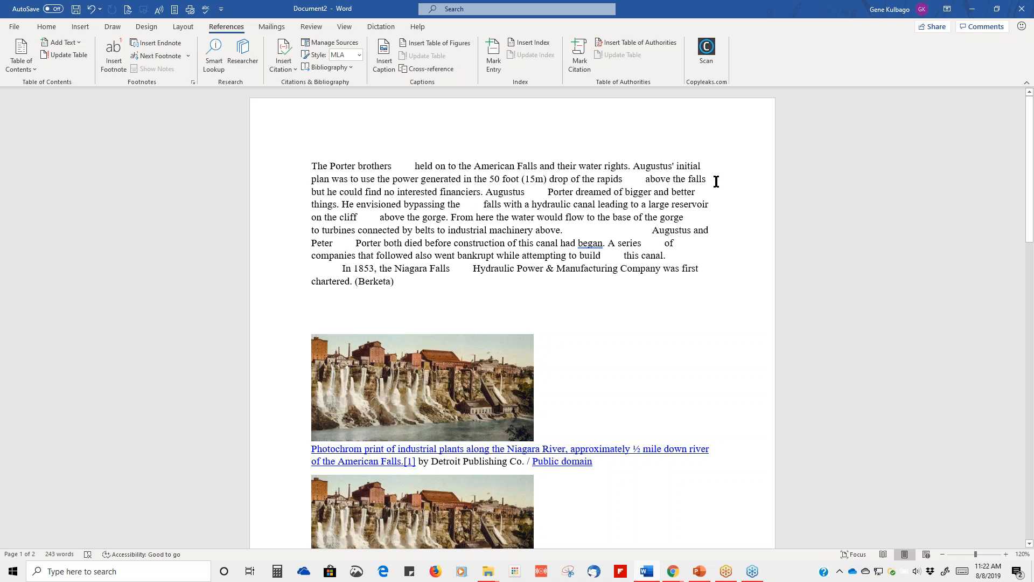
# - Run Smart Lookup on the word "canal" in the passage and look through its definition, pictures and web results
pyautogui.doubleClick(549, 243)
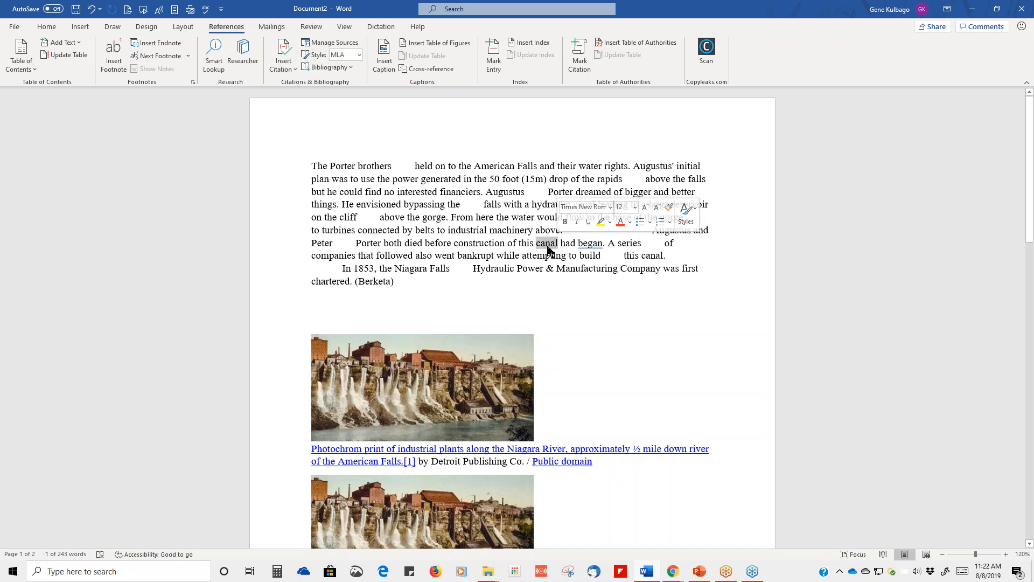
pyautogui.rightClick(548, 249)
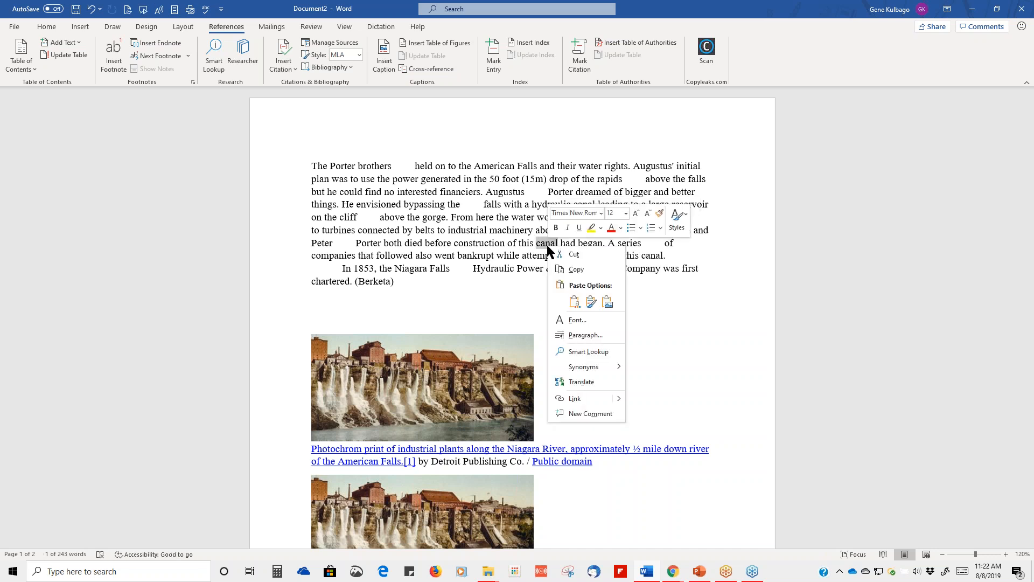
pyautogui.click(598, 352)
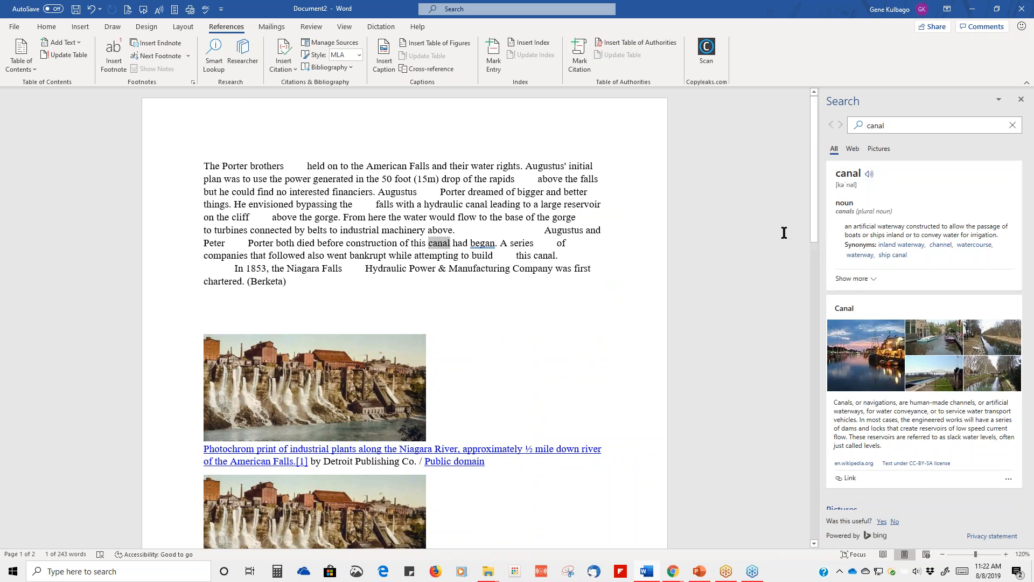
pyautogui.moveTo(814, 206); pyautogui.dragTo(814, 213)
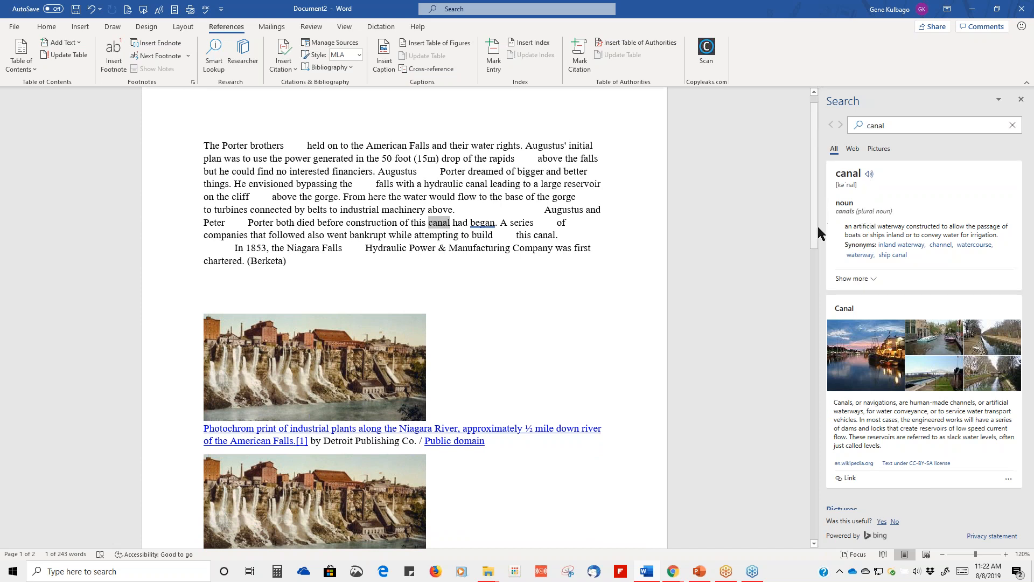
pyautogui.scroll(-5, 884, 246)
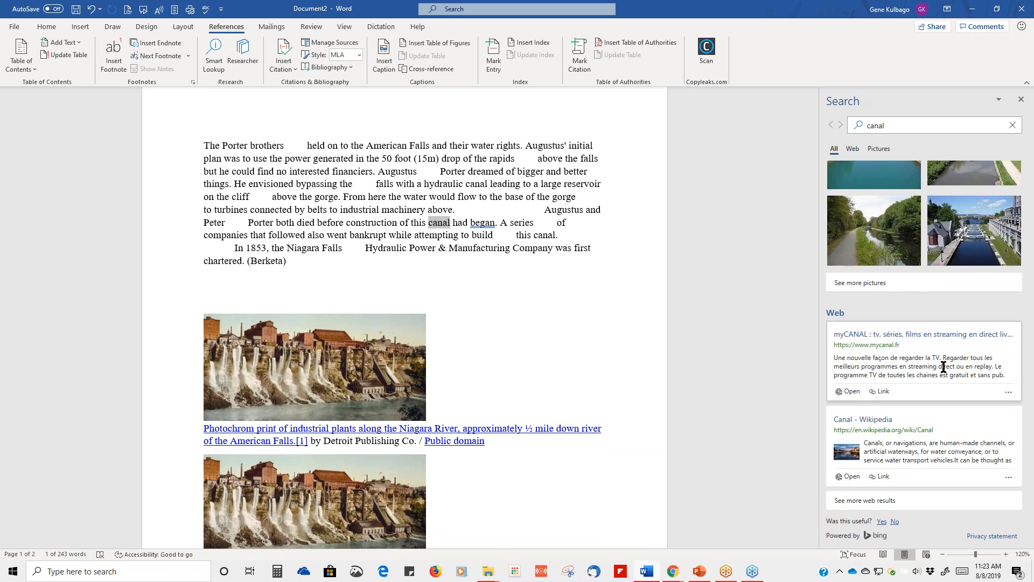
pyautogui.scroll(5, 943, 367)
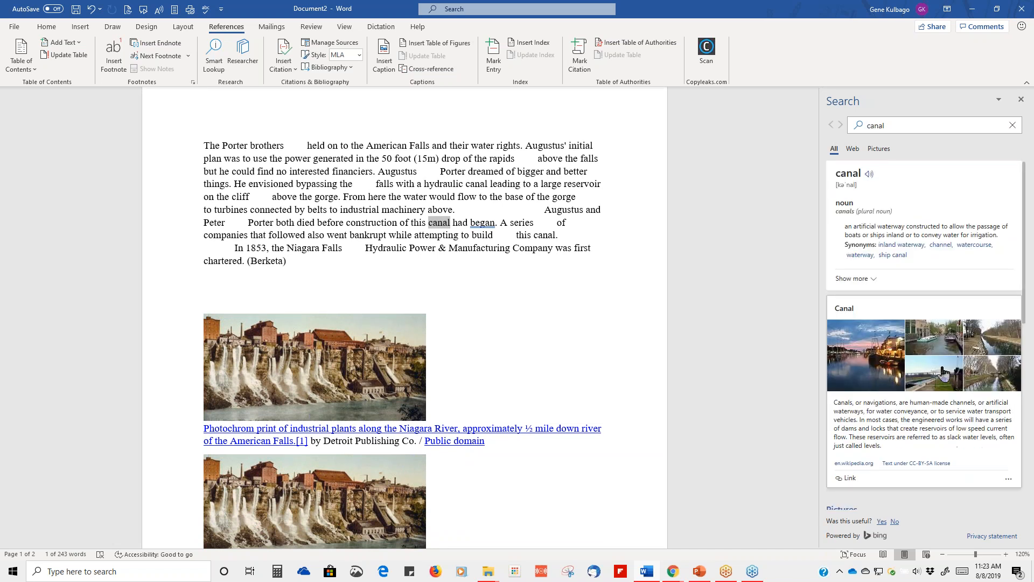
pyautogui.click(562, 341)
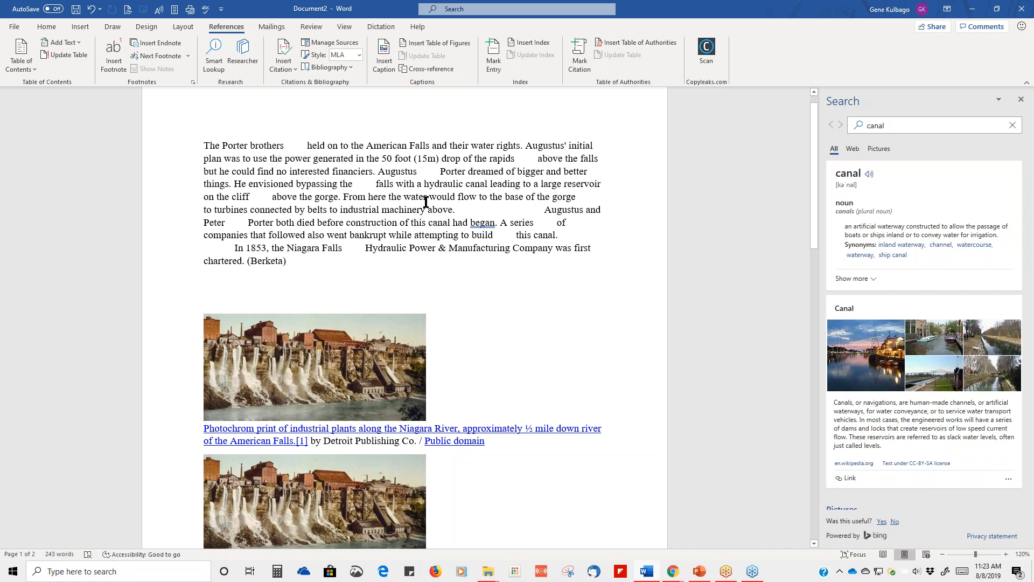
# - Run Smart Lookup on "the water" in the passage and look through the web results and pictures
pyautogui.moveTo(404, 198); pyautogui.dragTo(419, 195)
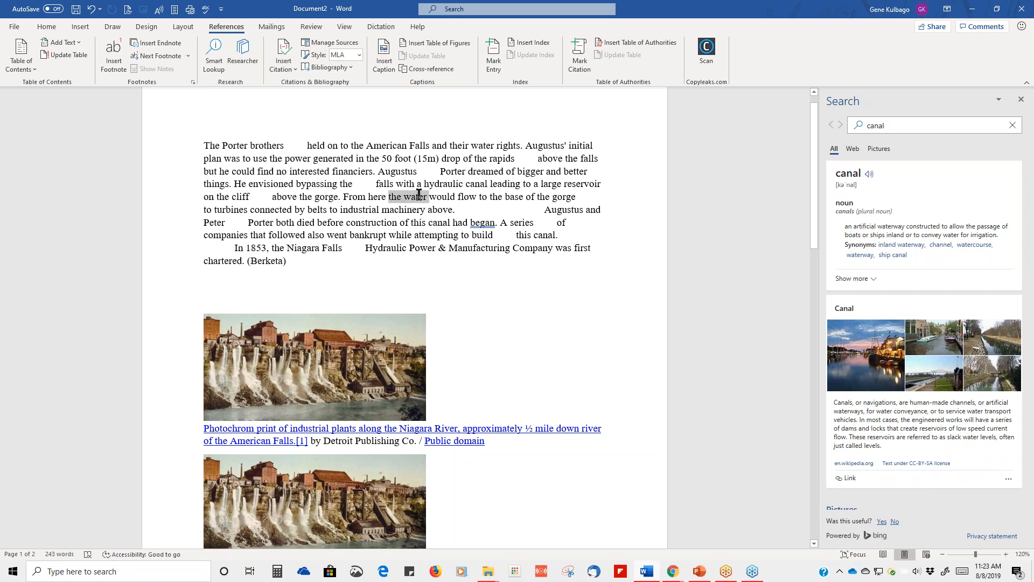
pyautogui.rightClick(419, 195)
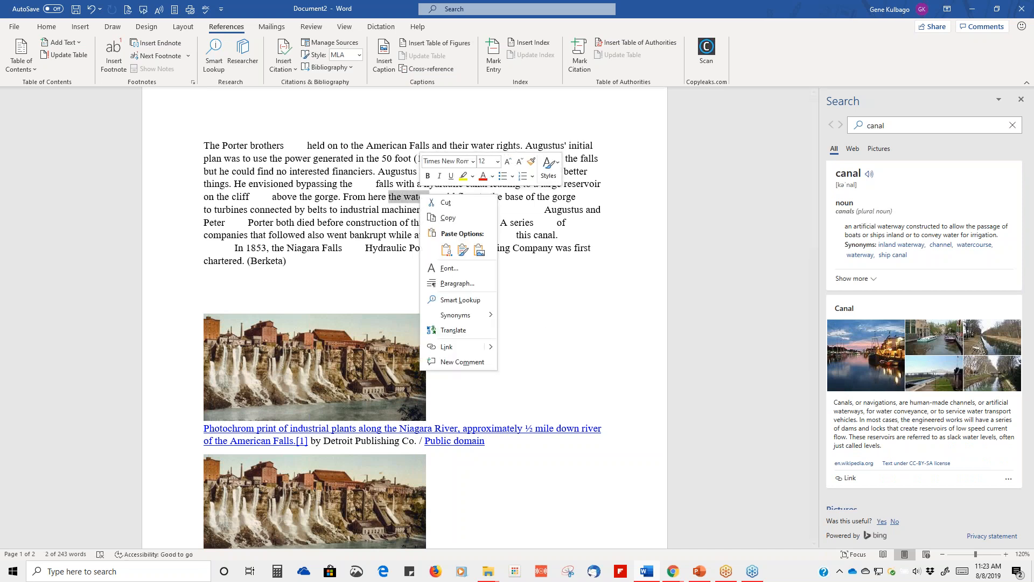
pyautogui.click(447, 302)
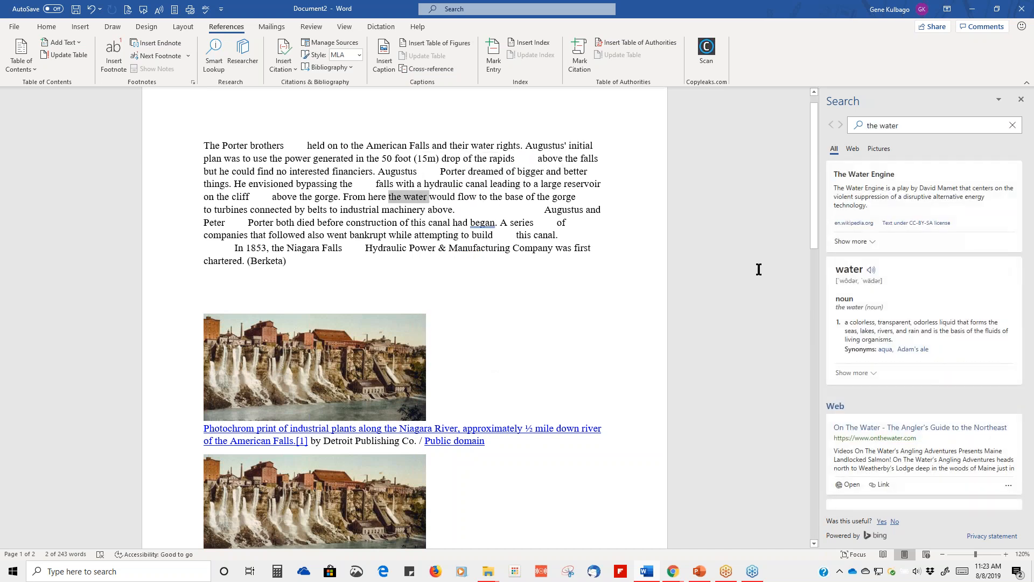
pyautogui.scroll(-5, 884, 295)
pyautogui.moveTo(894, 331)
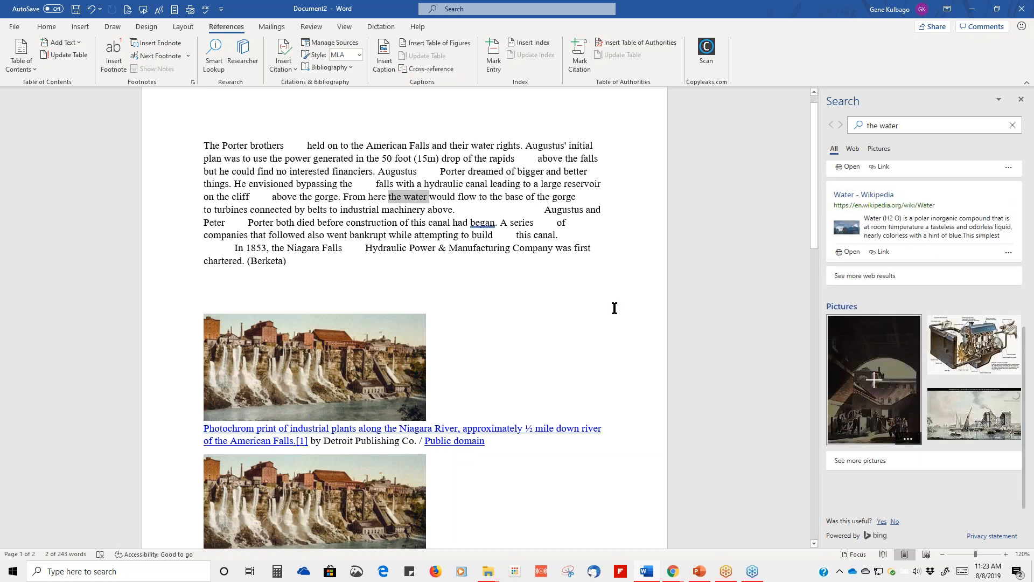
pyautogui.scroll(1, 649, 203)
pyautogui.click(645, 224)
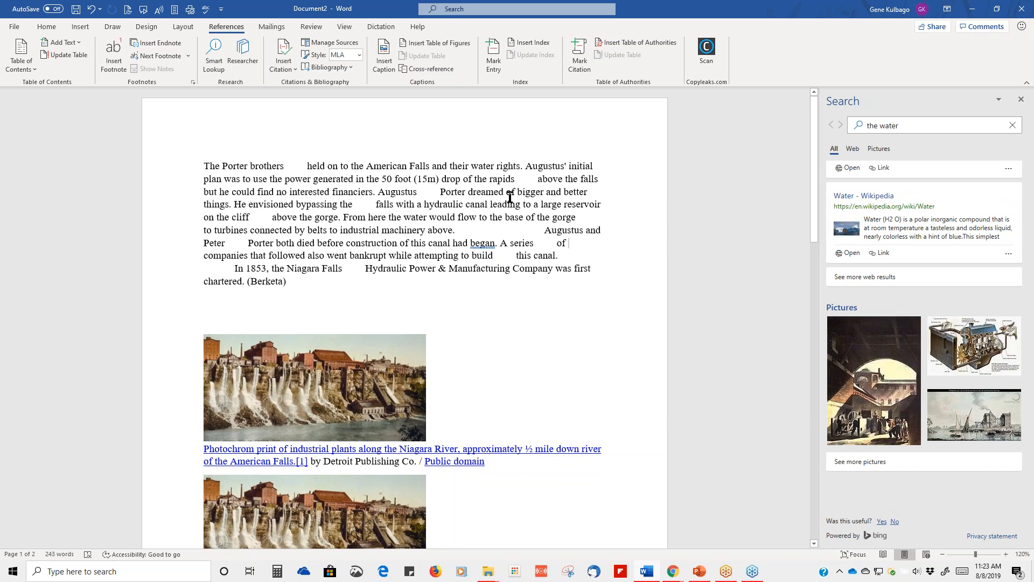
# - Replace the word "bigger" in the passage with its synonym "larger"
pyautogui.moveTo(518, 192); pyautogui.dragTo(544, 192)
pyautogui.rightClick(534, 195)
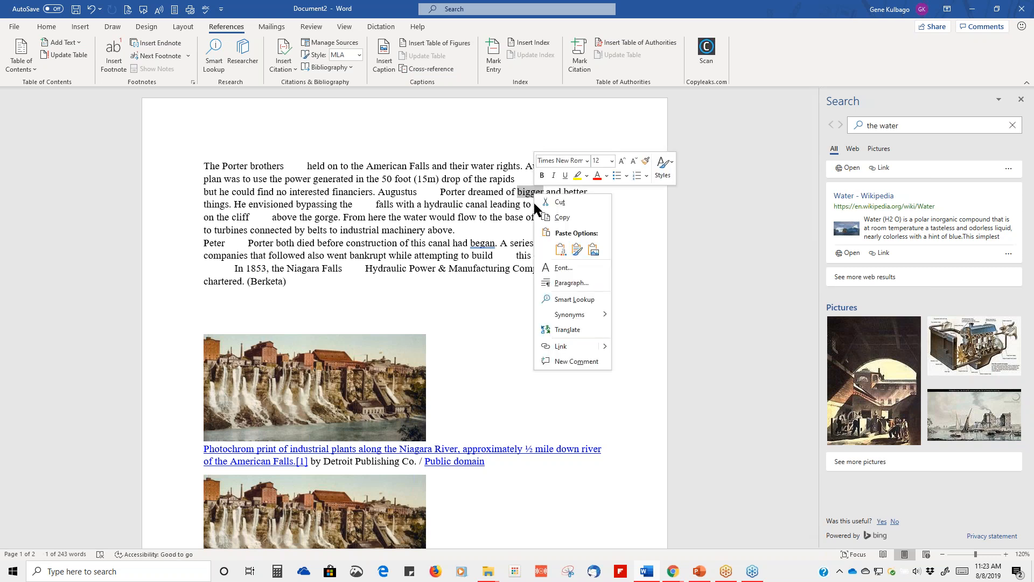
pyautogui.moveTo(568, 317)
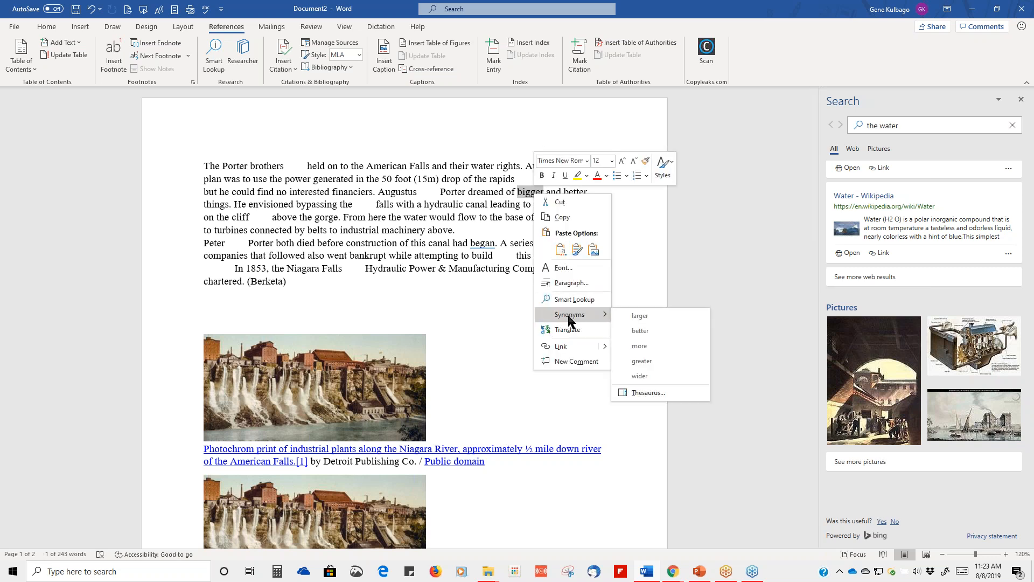
pyautogui.click(639, 316)
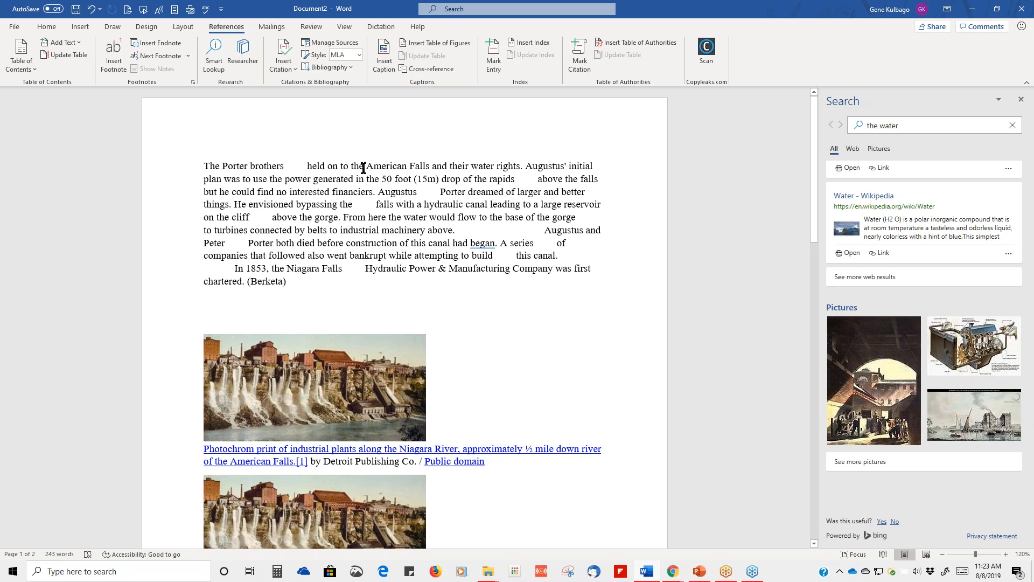
# - Run Smart Lookup on "American Falls" in the first line and look through the results
pyautogui.moveTo(368, 167); pyautogui.dragTo(426, 164)
pyautogui.rightClick(426, 164)
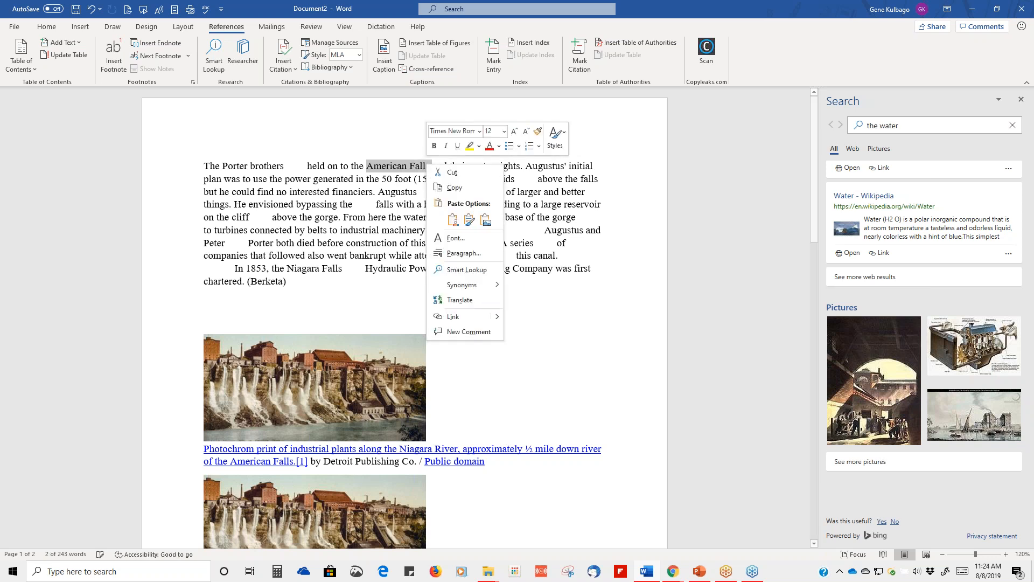
pyautogui.click(453, 270)
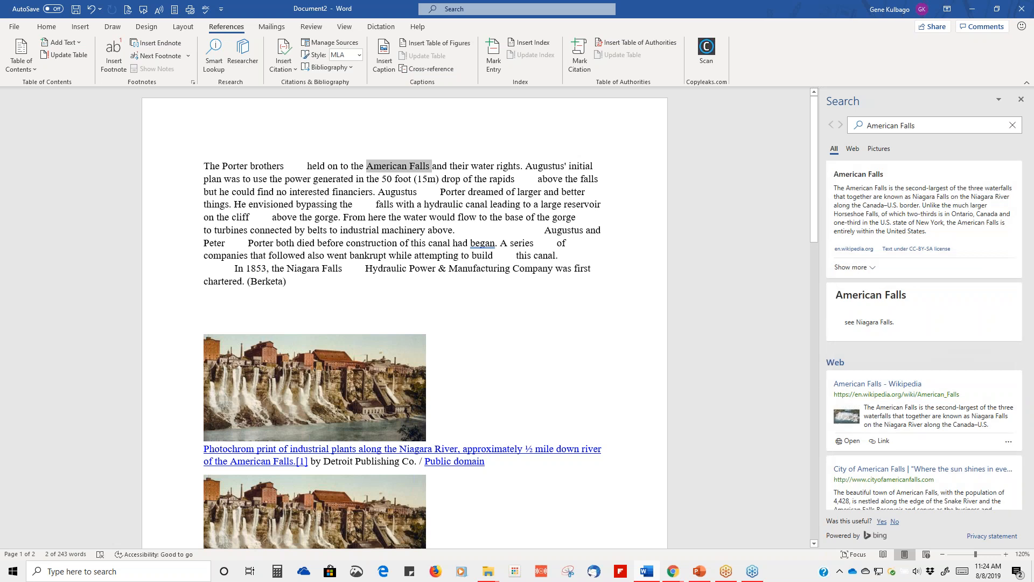
pyautogui.scroll(-4, 839, 226)
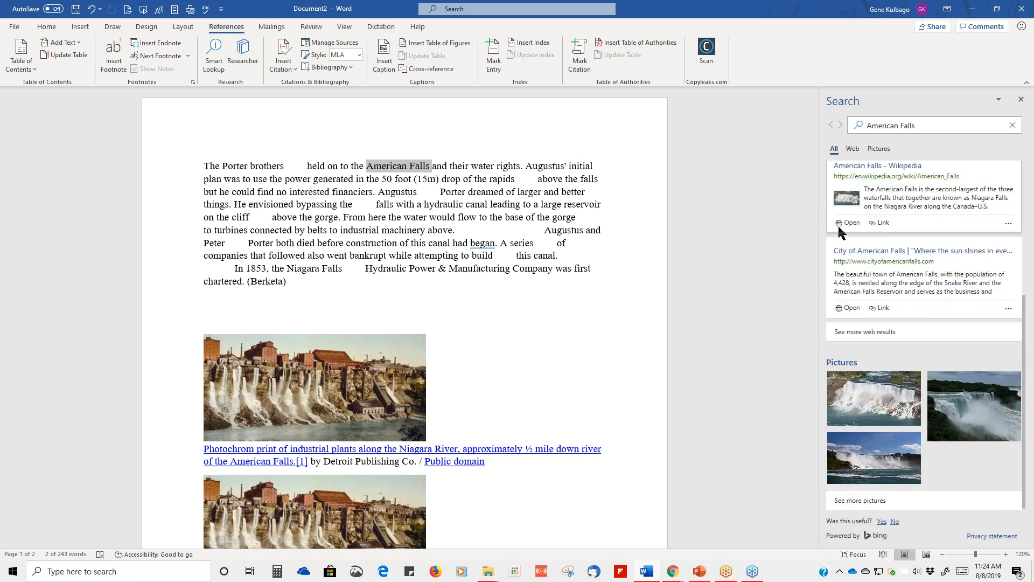
pyautogui.scroll(5, 956, 365)
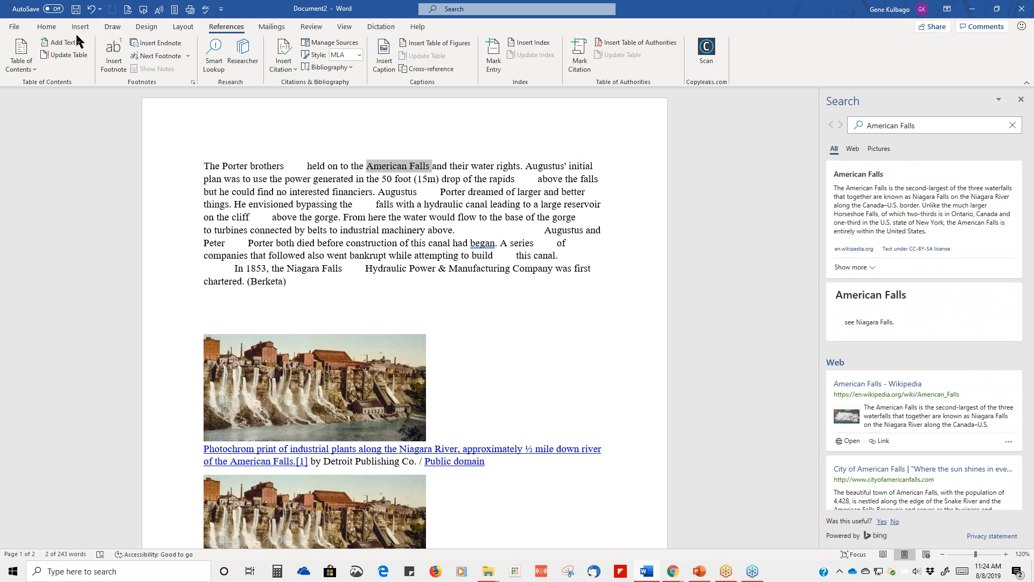
pyautogui.click(55, 28)
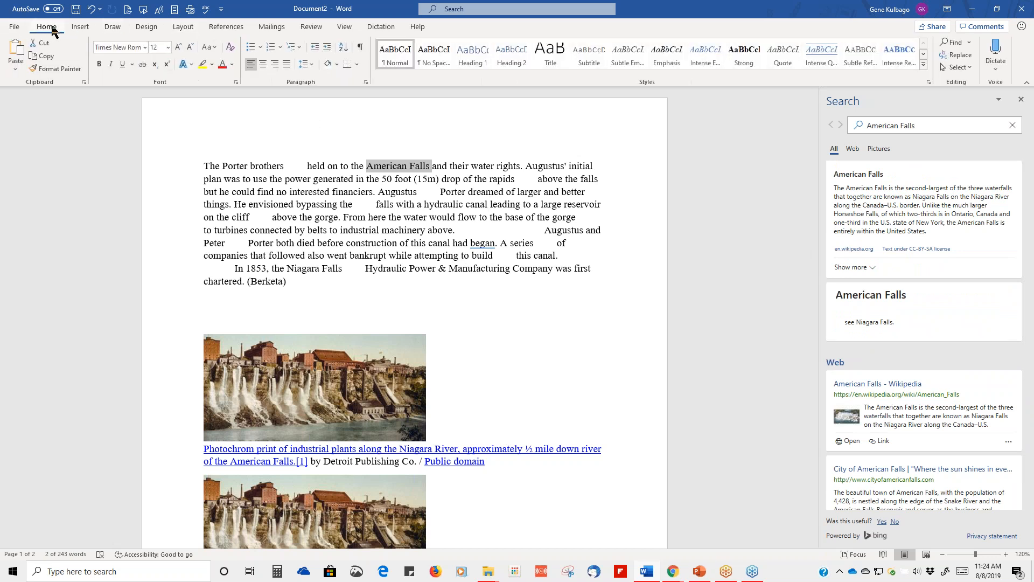
pyautogui.click(275, 27)
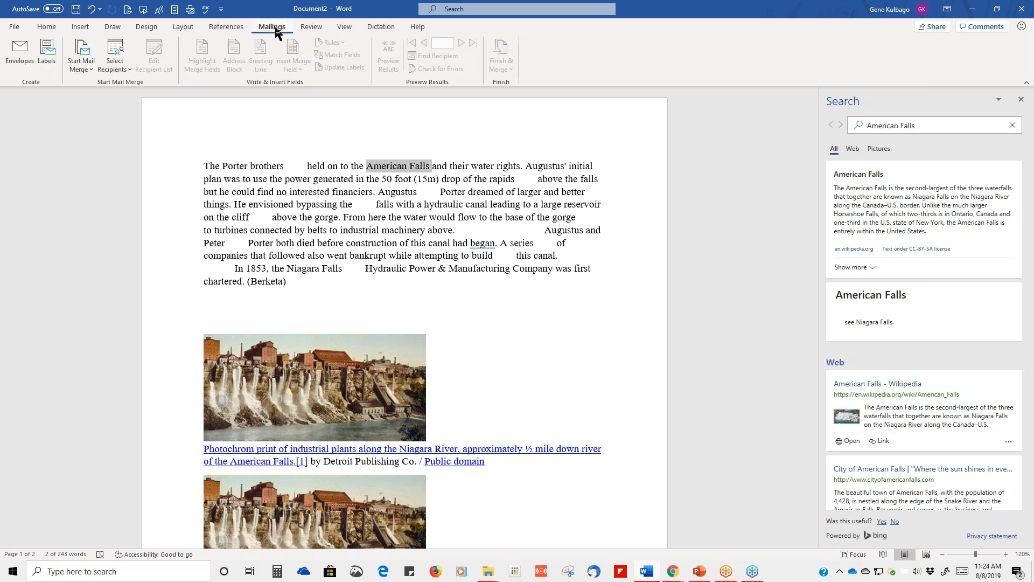
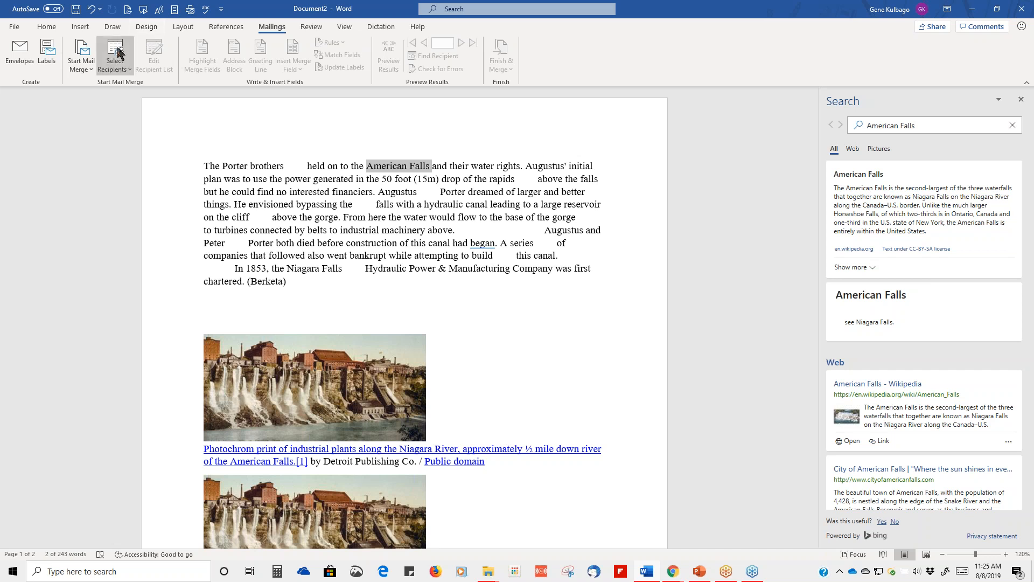
# - Create a new blank document and show the commands for inserting content
pyautogui.click(15, 27)
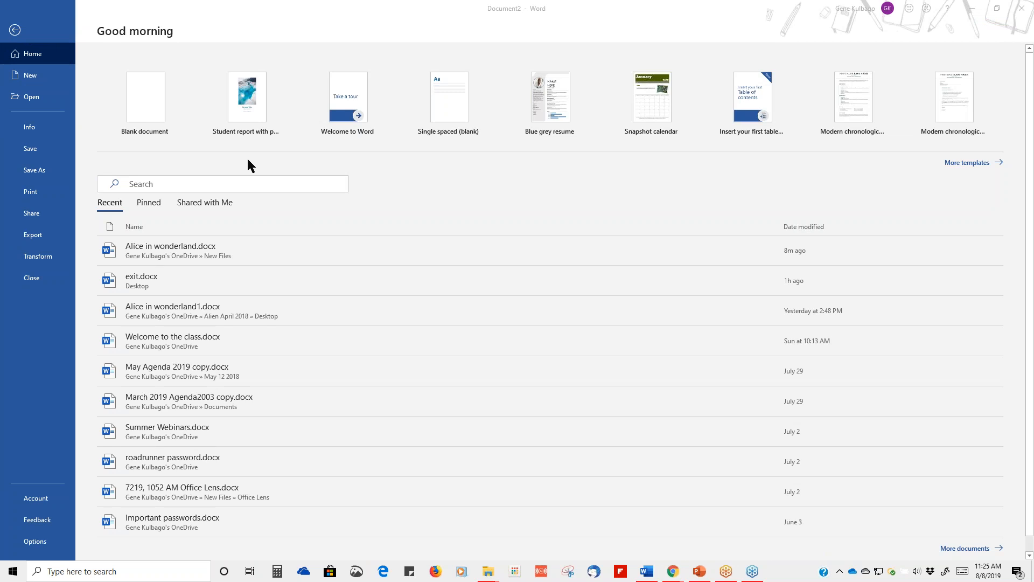
pyautogui.click(34, 56)
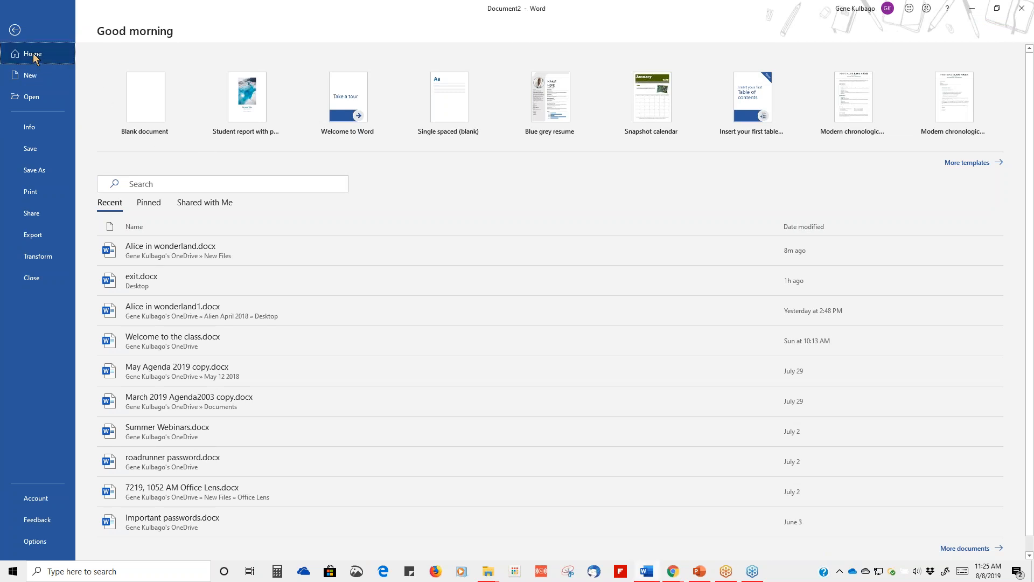
pyautogui.click(142, 97)
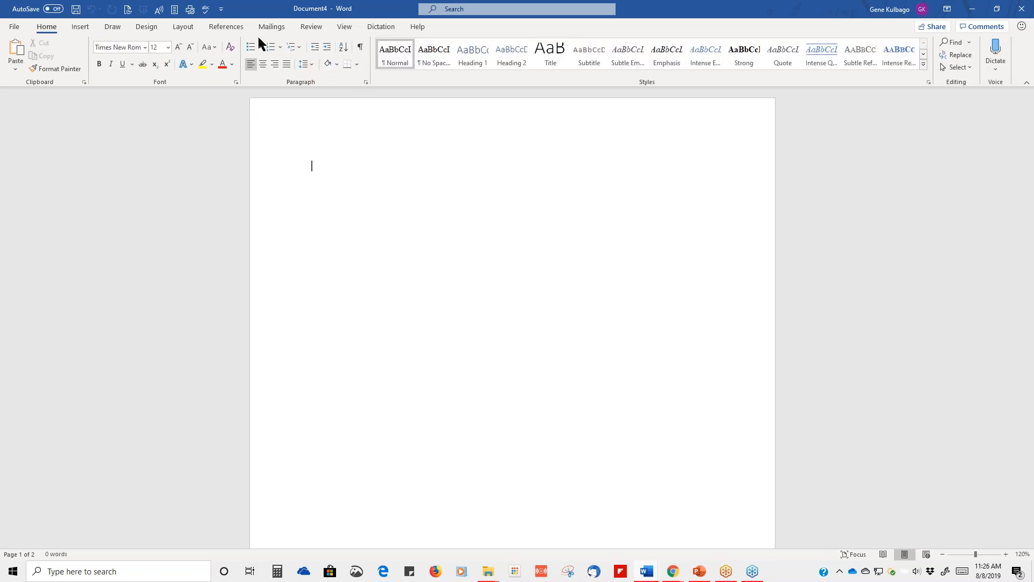
pyautogui.click(82, 28)
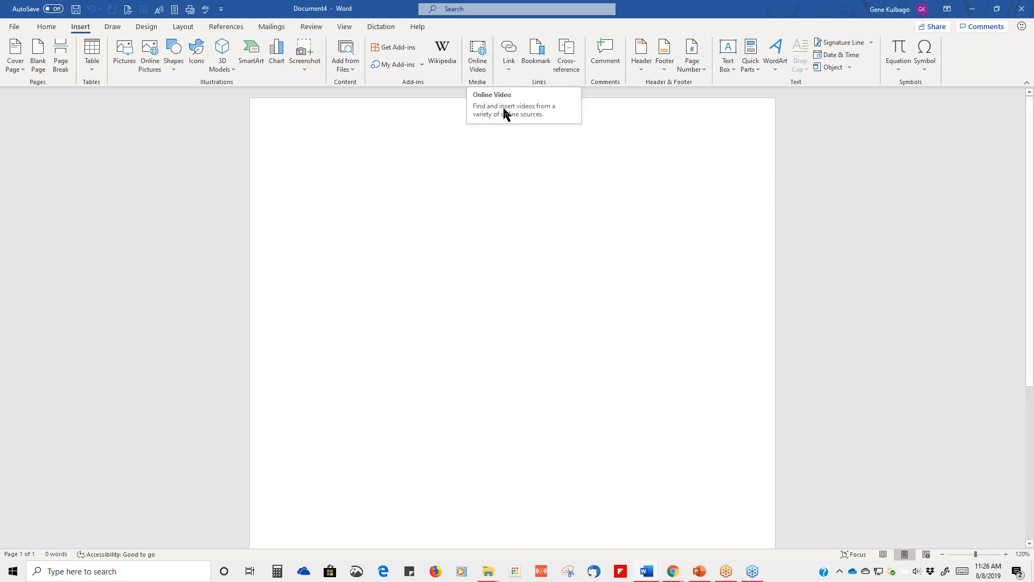
# - Search YouTube for "sir ken robinson" and insert the online video "Do schools kill creativity? | Sir Ken Robinson" into the blank document
pyautogui.click(478, 71)
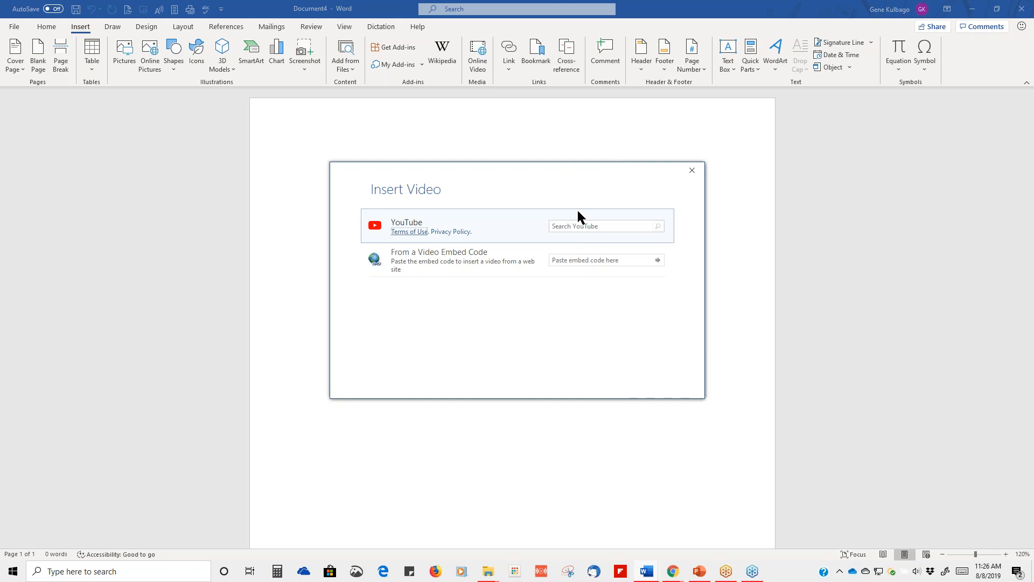
pyautogui.click(576, 224)
pyautogui.write('sir ken robinson')
pyautogui.press('Return')
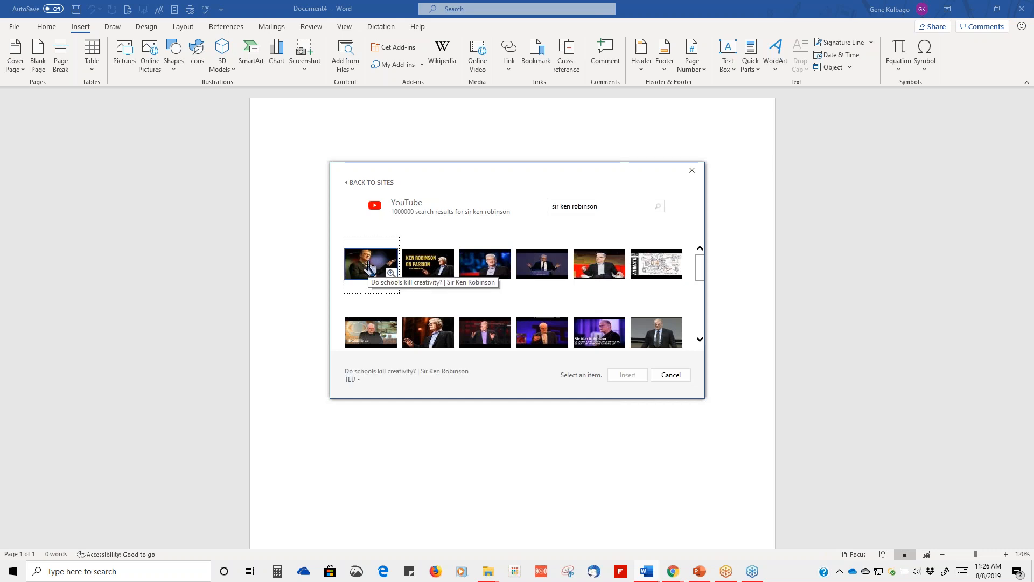
pyautogui.click(390, 275)
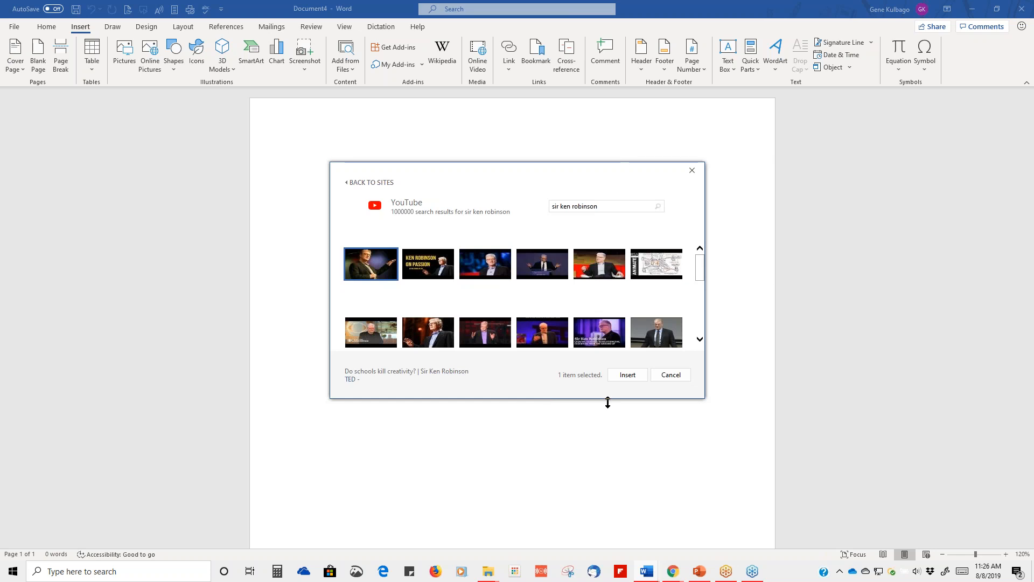
pyautogui.click(628, 374)
pyautogui.click(871, 404)
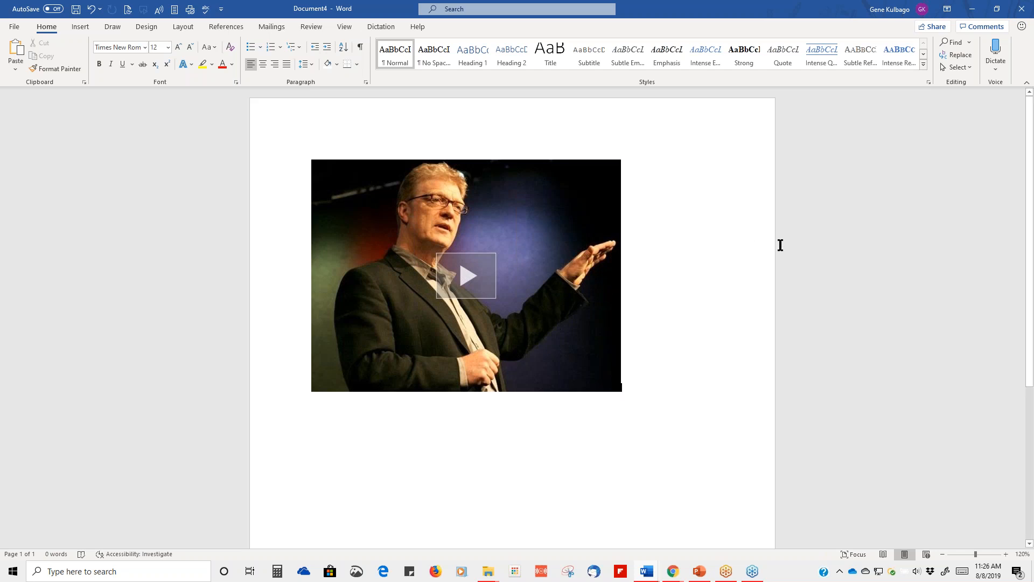
pyautogui.scroll(-3, 464, 463)
pyautogui.scroll(3, 452, 411)
pyautogui.scroll(-4, 406, 443)
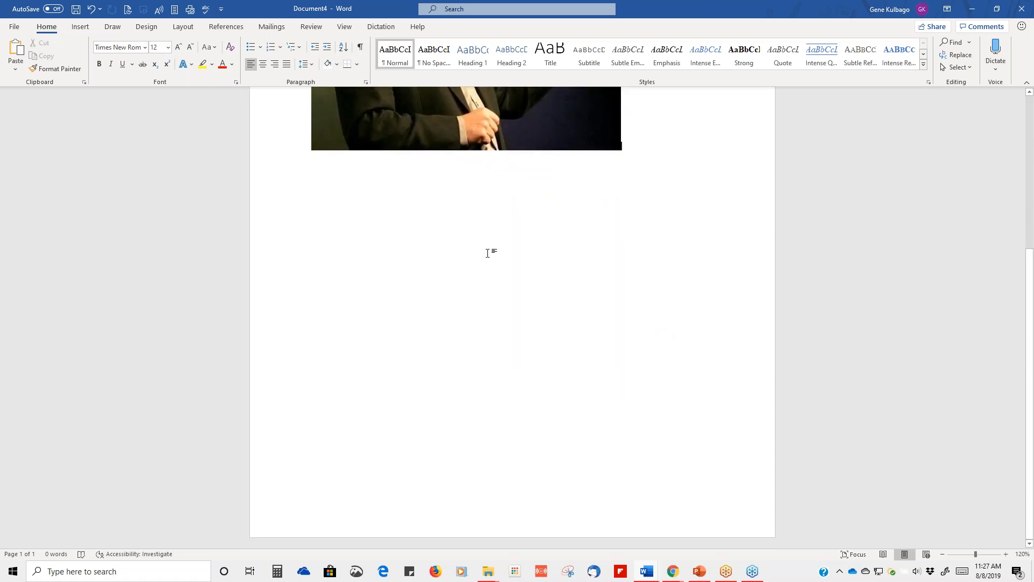
pyautogui.scroll(4, 418, 295)
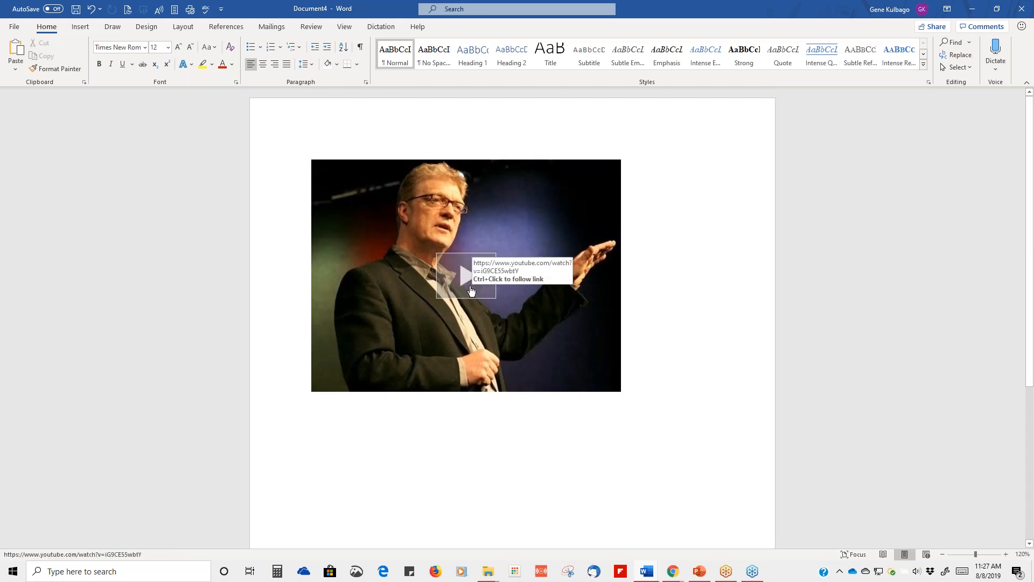
pyautogui.scroll(-3, 537, 476)
pyautogui.scroll(-3, 537, 476)
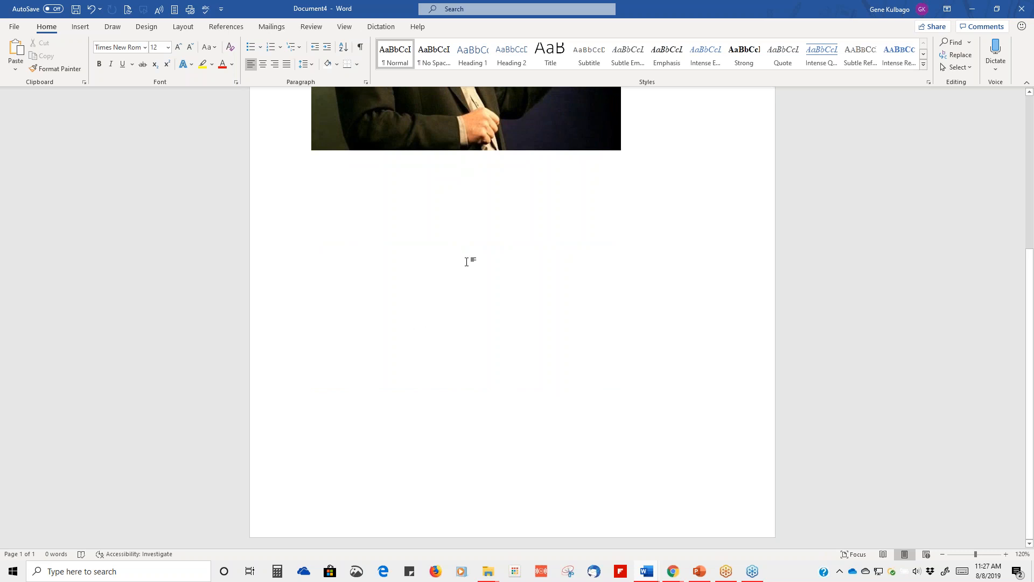
pyautogui.scroll(6, 466, 264)
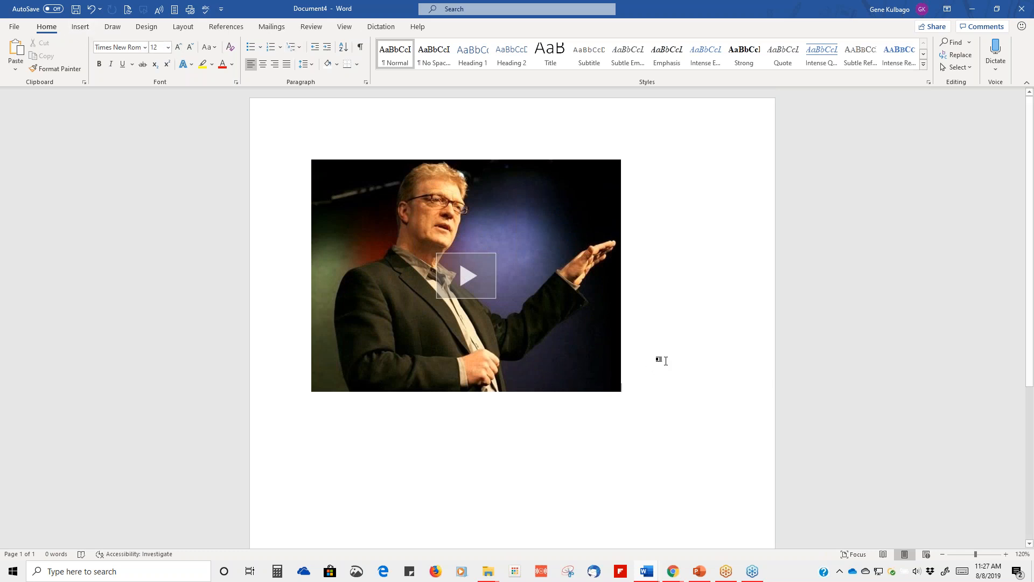
pyautogui.scroll(-5, 658, 357)
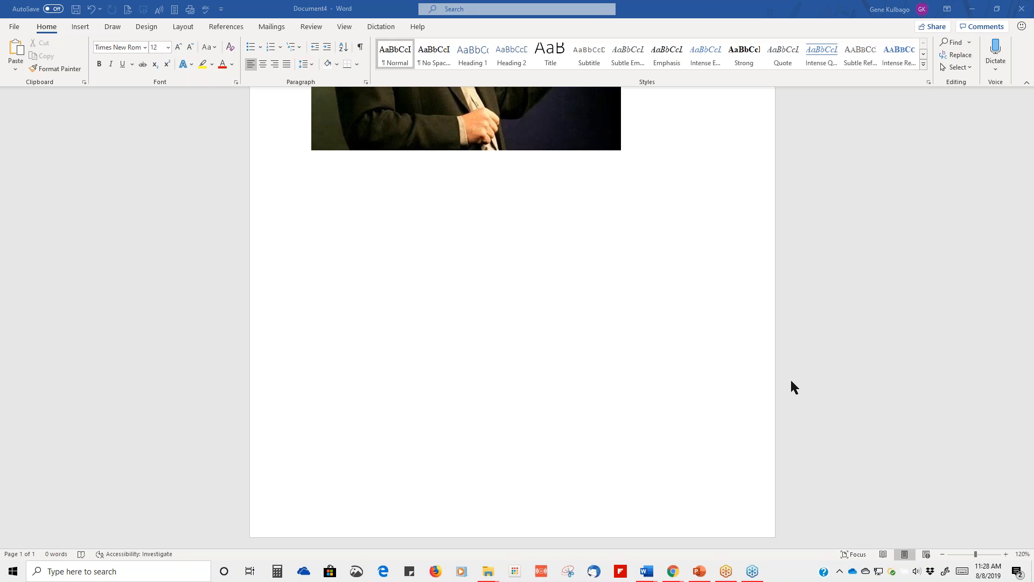
pyautogui.scroll(5, 699, 407)
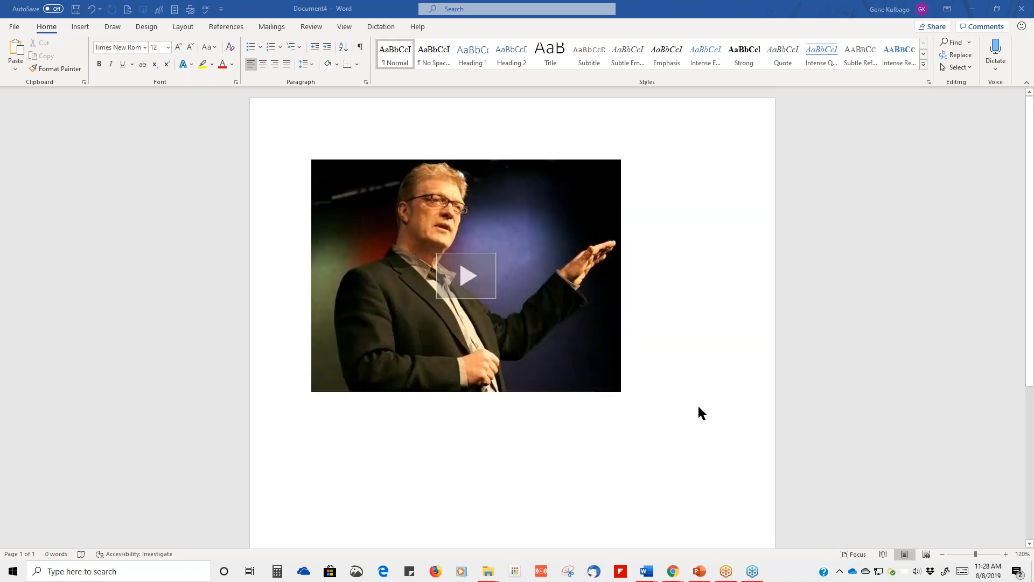